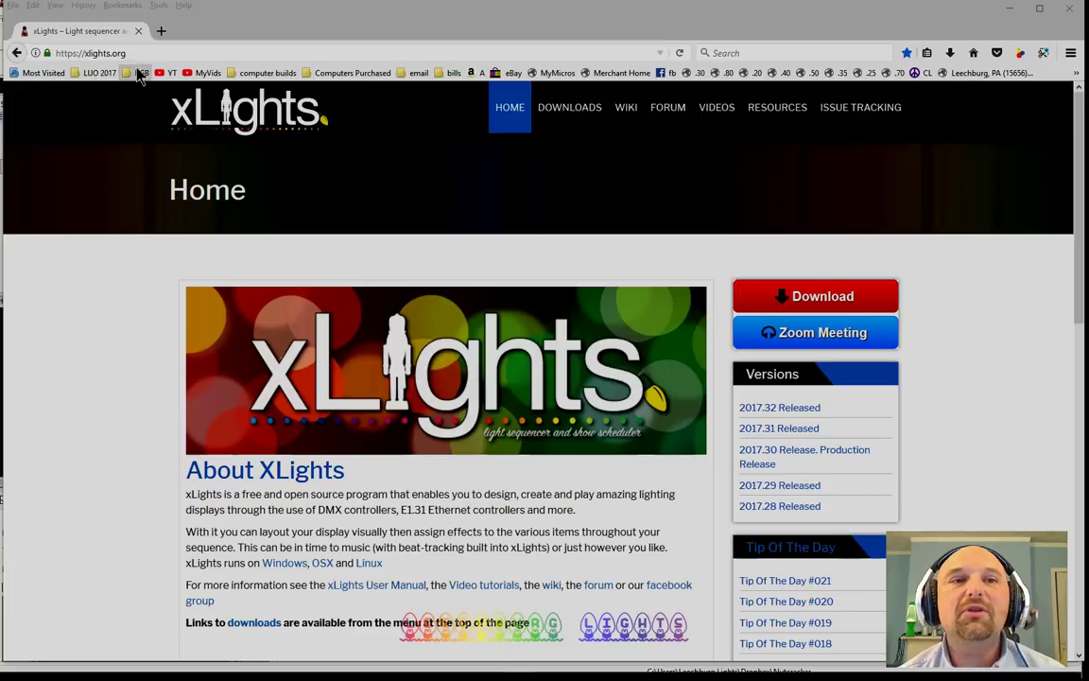
# - Visit the PayPal donation page from the xLights home page and return to the home page
pyautogui.click(117, 53)
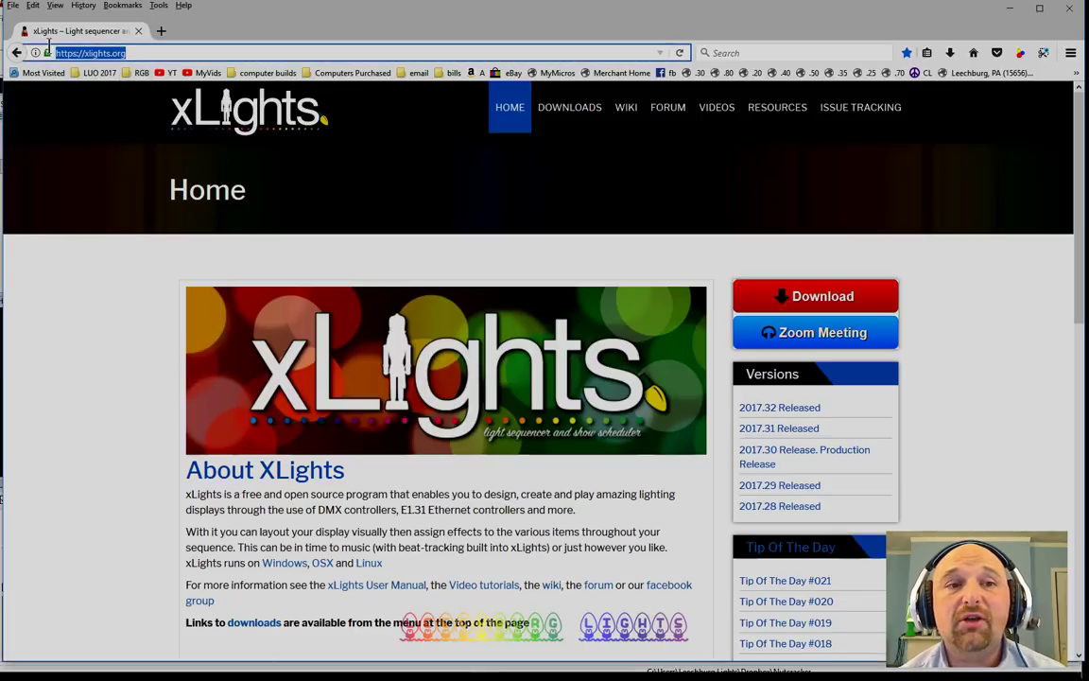
pyautogui.scroll(-5, 195, 219)
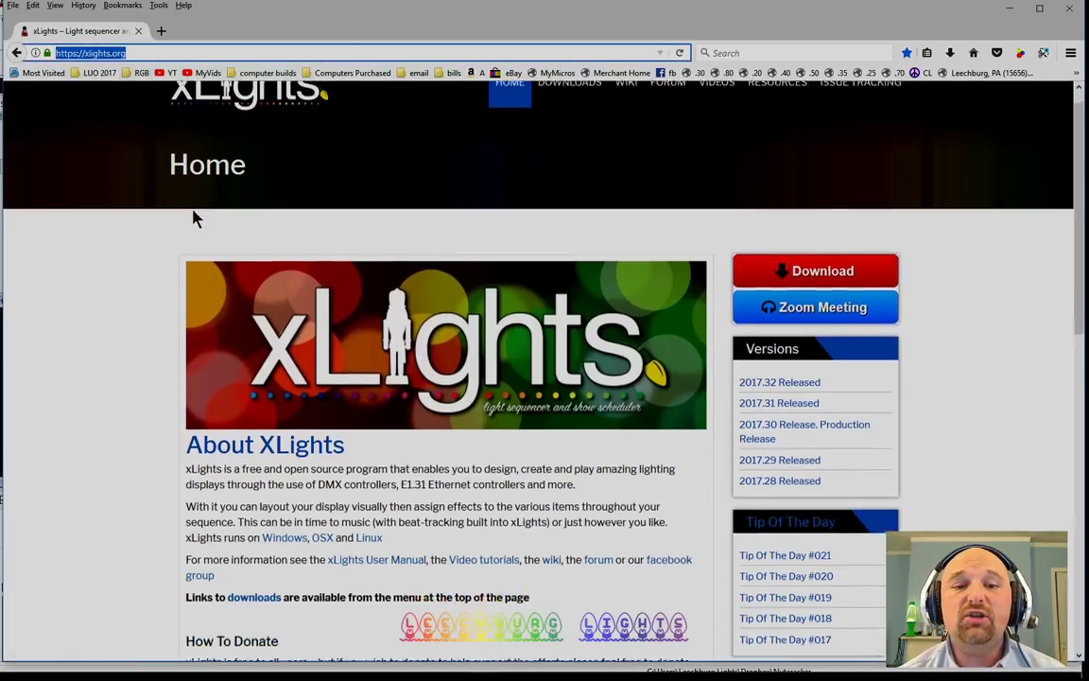
pyautogui.click(223, 356)
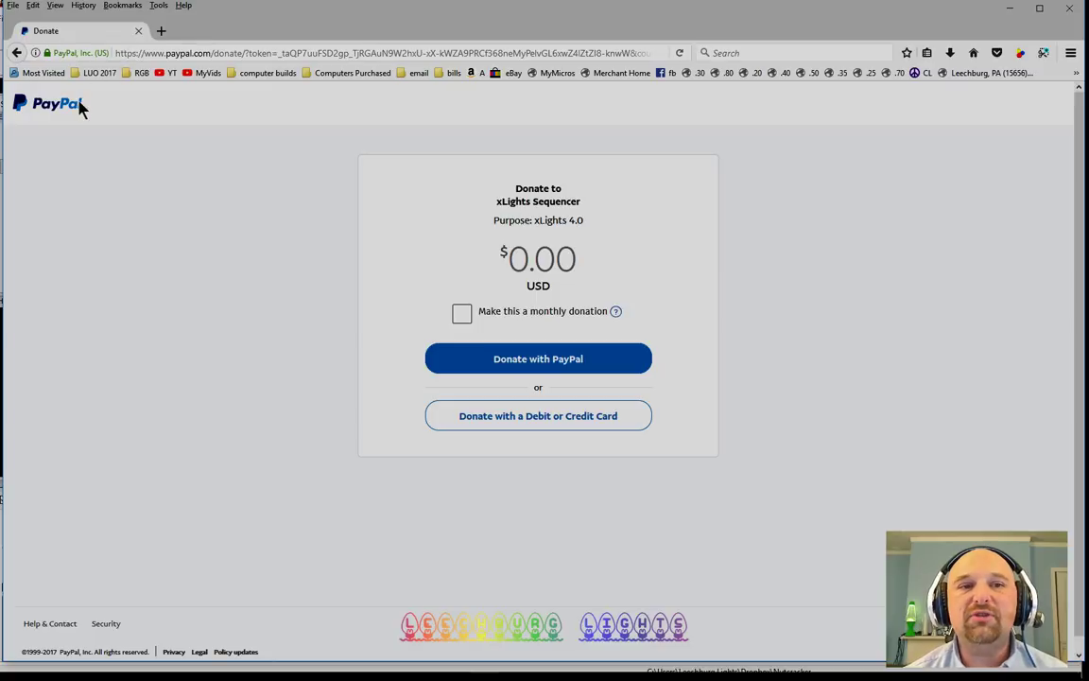
pyautogui.hotkey('alt', 'Left')
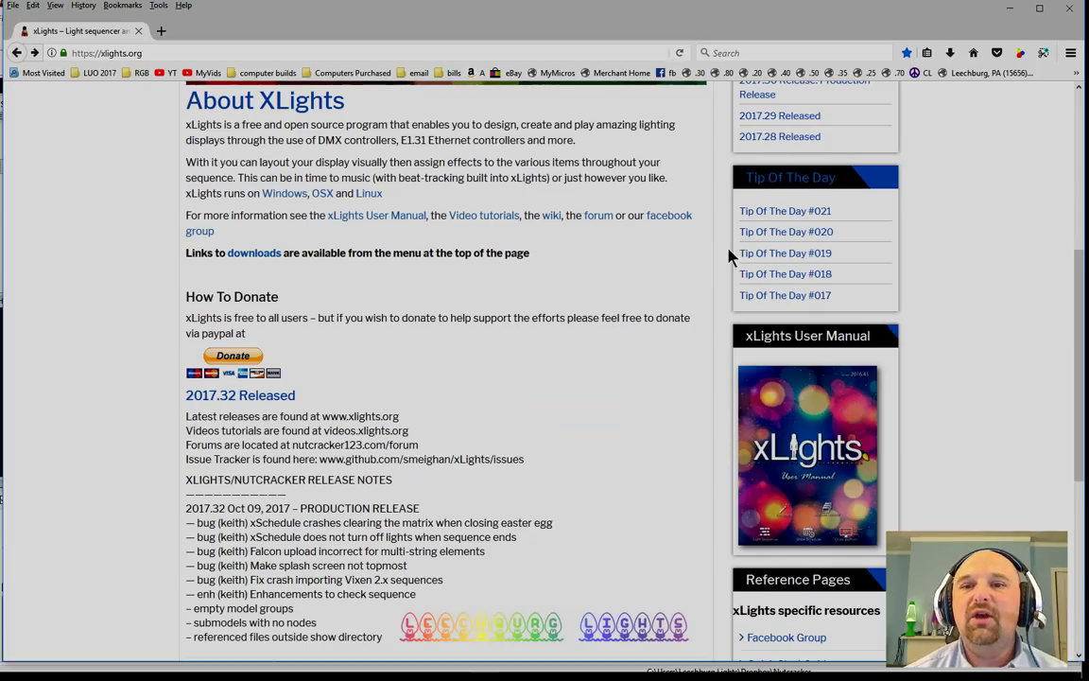
# - Open the downloads page of the xLights website
pyautogui.scroll(4, 729, 253)
pyautogui.scroll(-1, 729, 254)
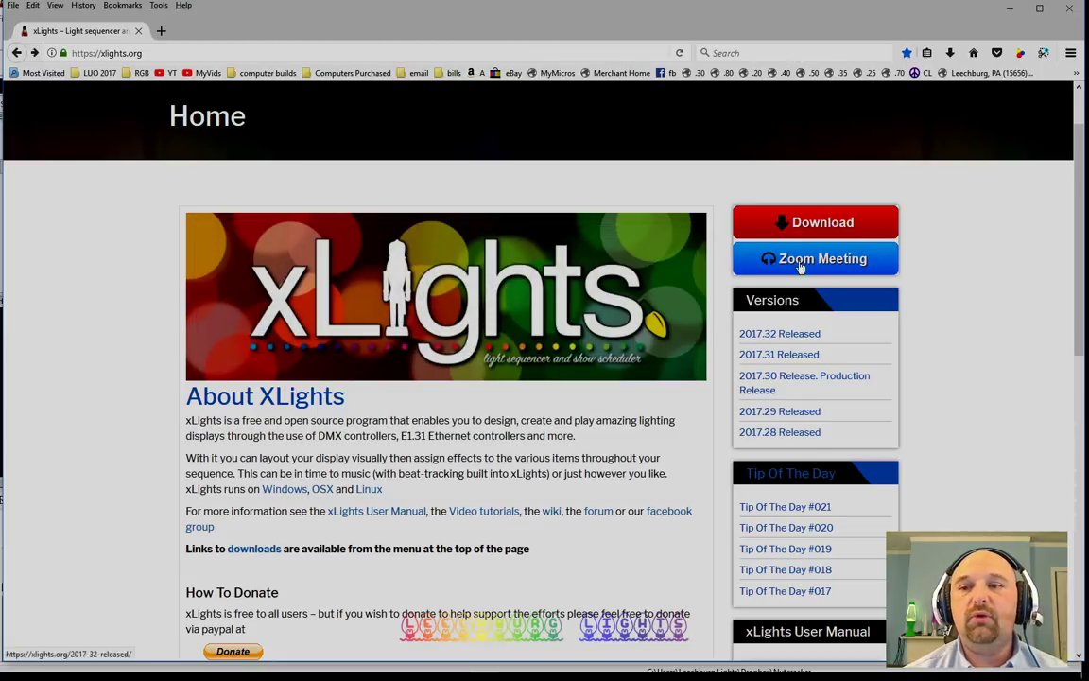
pyautogui.click(773, 229)
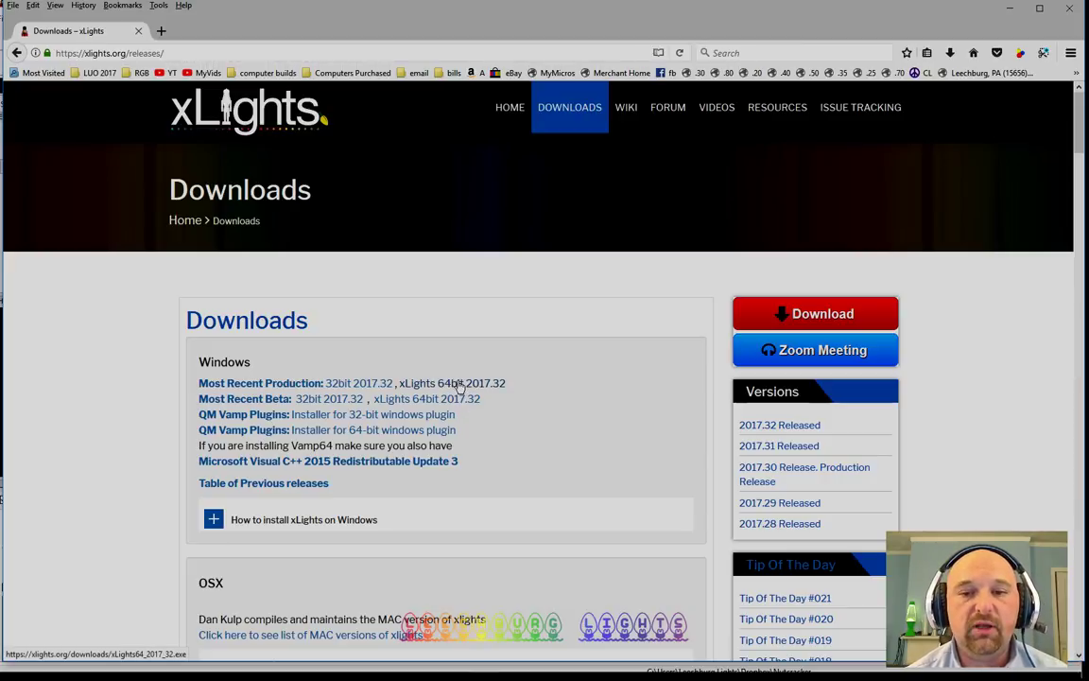
# - Check the Windows system type in the properties of This PC using File Explorer, and close the windows
pyautogui.moveTo(403, 675)
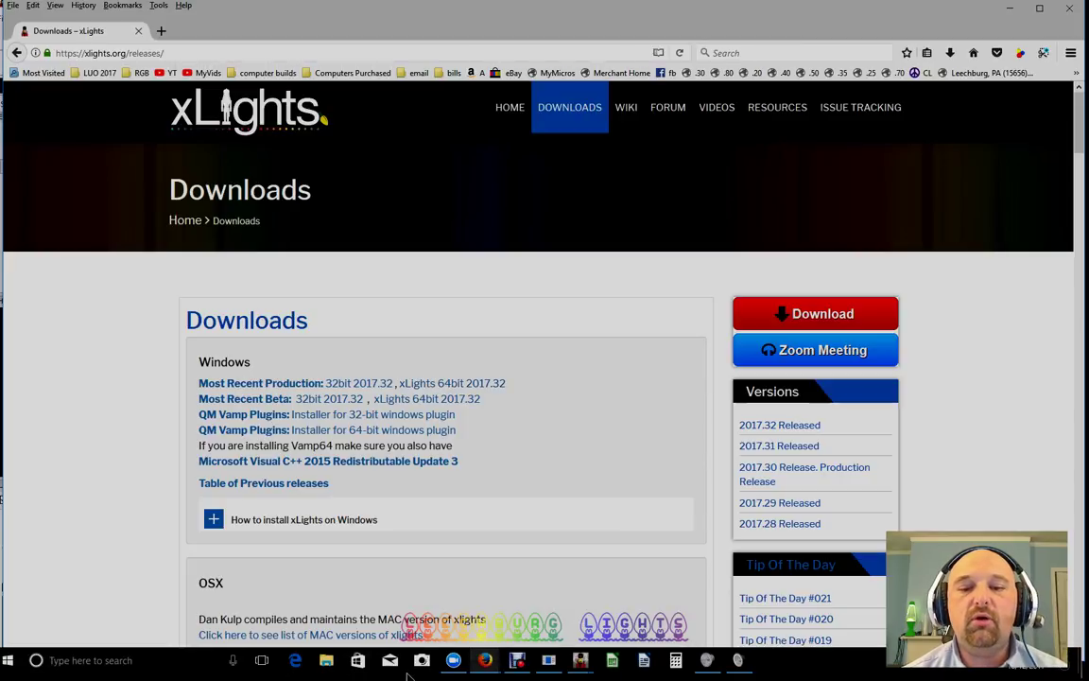
pyautogui.click(328, 662)
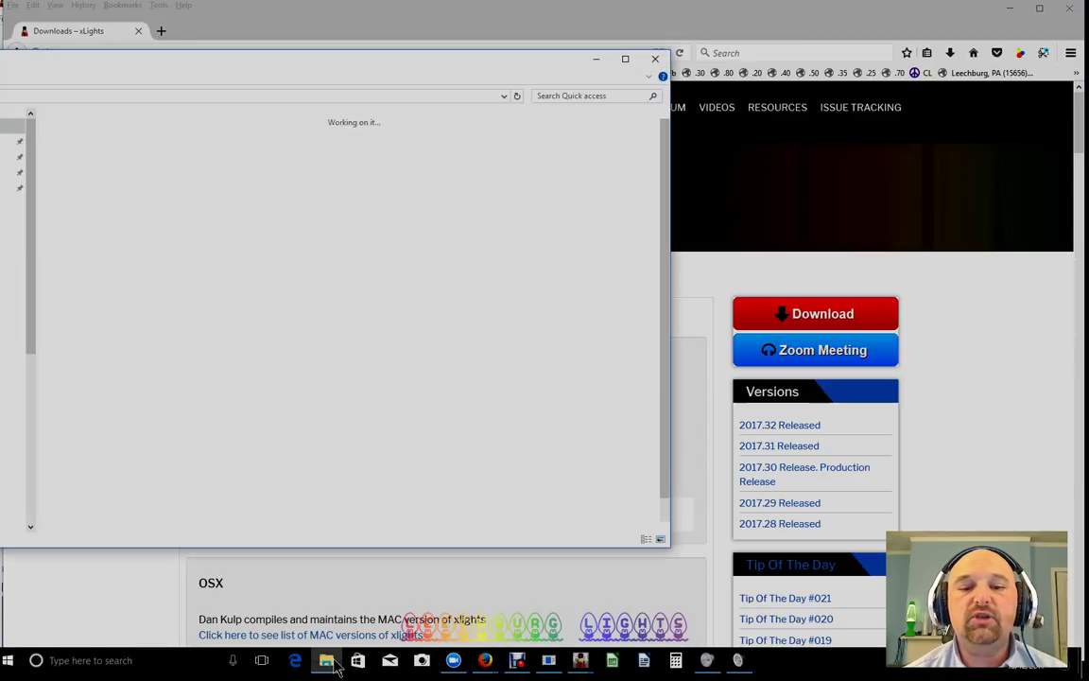
pyautogui.moveTo(134, 58); pyautogui.dragTo(311, 81)
pyautogui.scroll(-8, 102, 427)
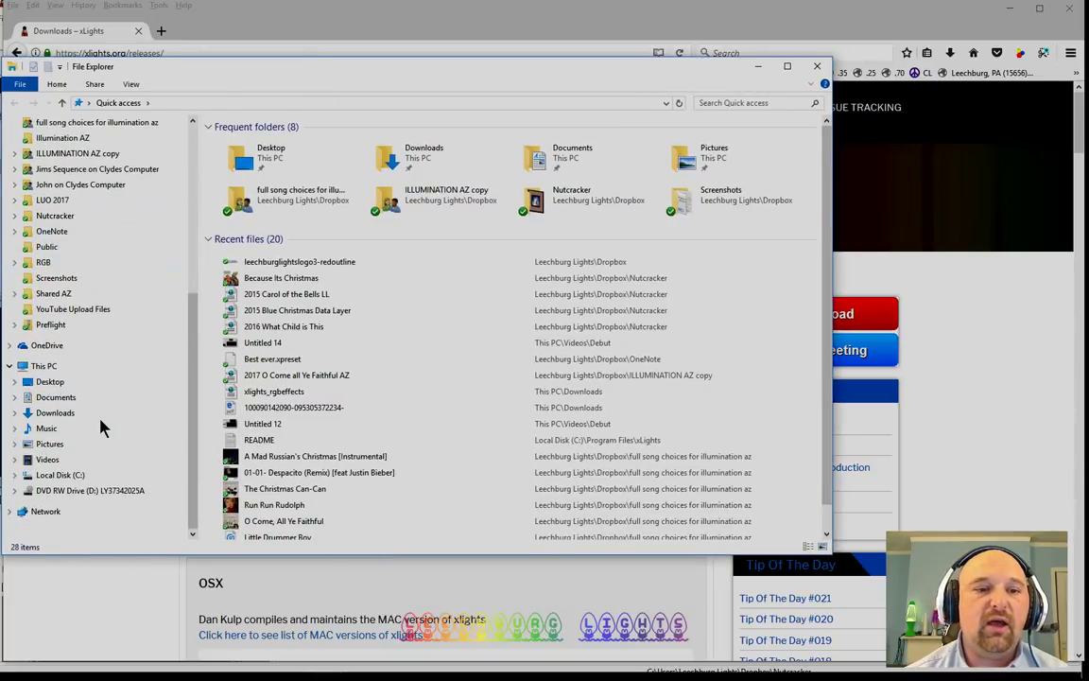
pyautogui.rightClick(42, 372)
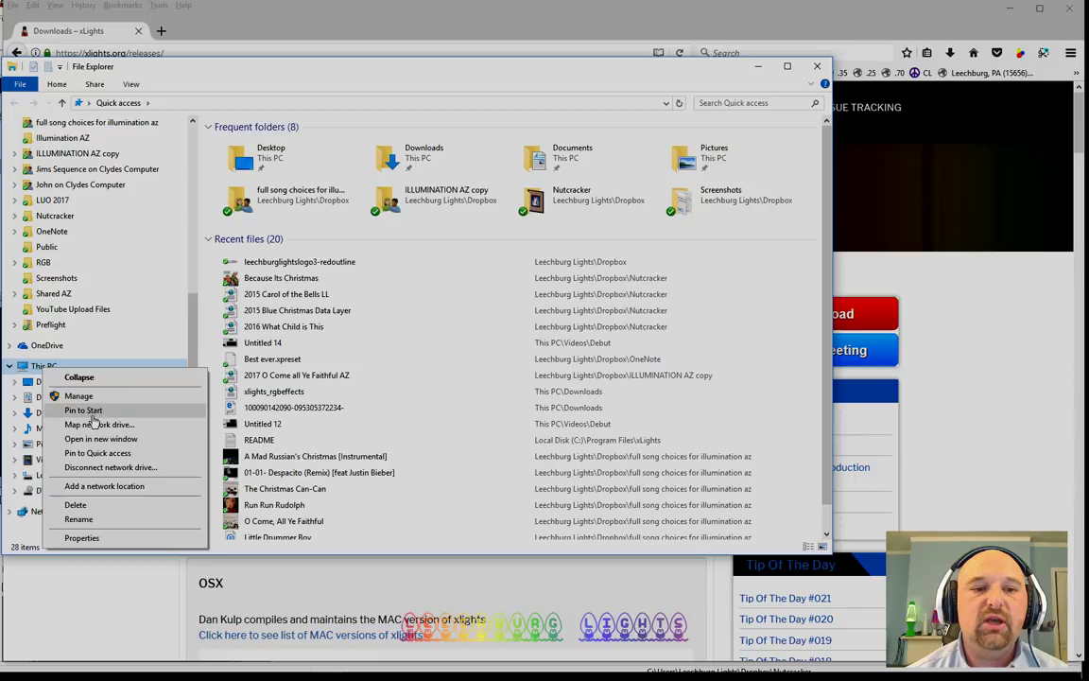
pyautogui.click(94, 538)
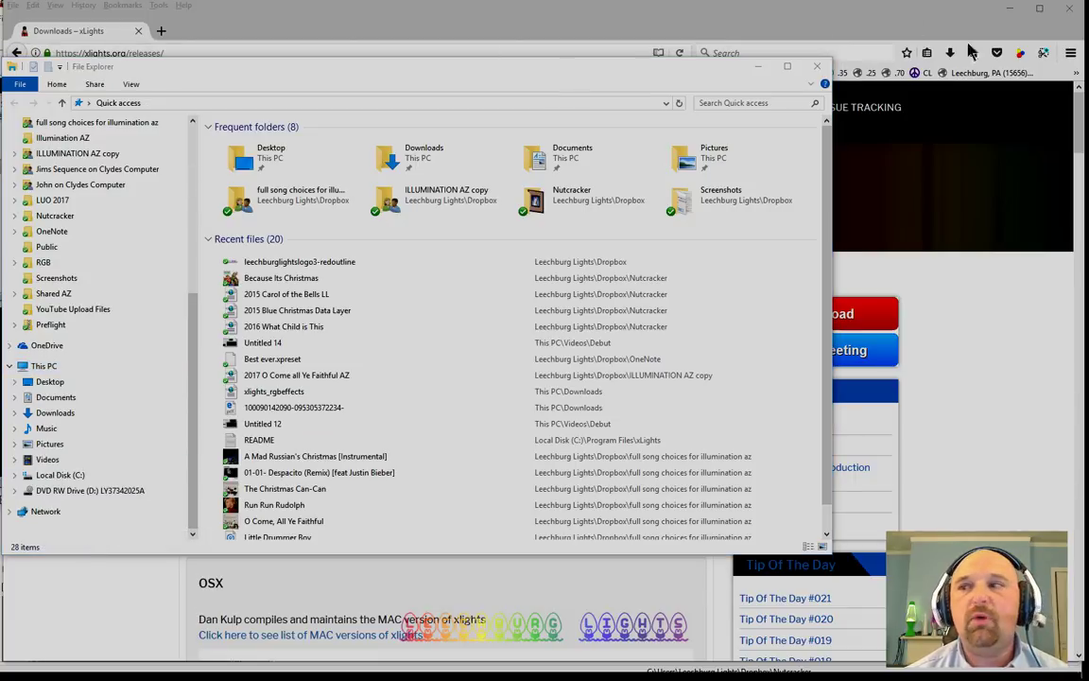
pyautogui.moveTo(493, 43); pyautogui.dragTo(263, 134)
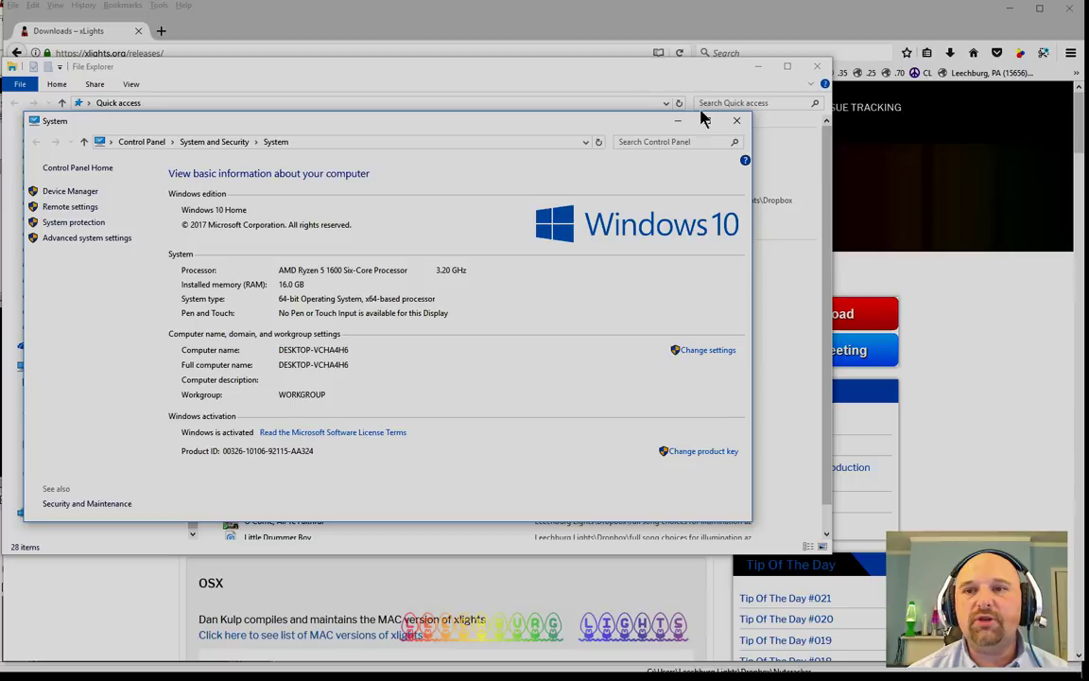
pyautogui.moveTo(643, 122); pyautogui.dragTo(601, 115)
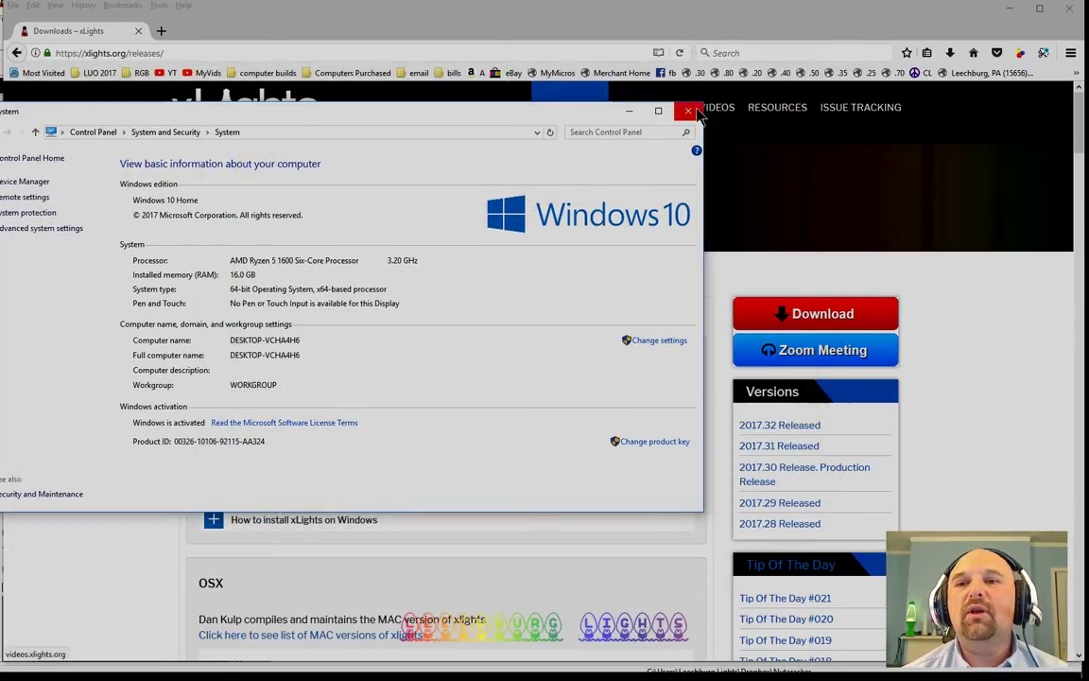
pyautogui.click(689, 108)
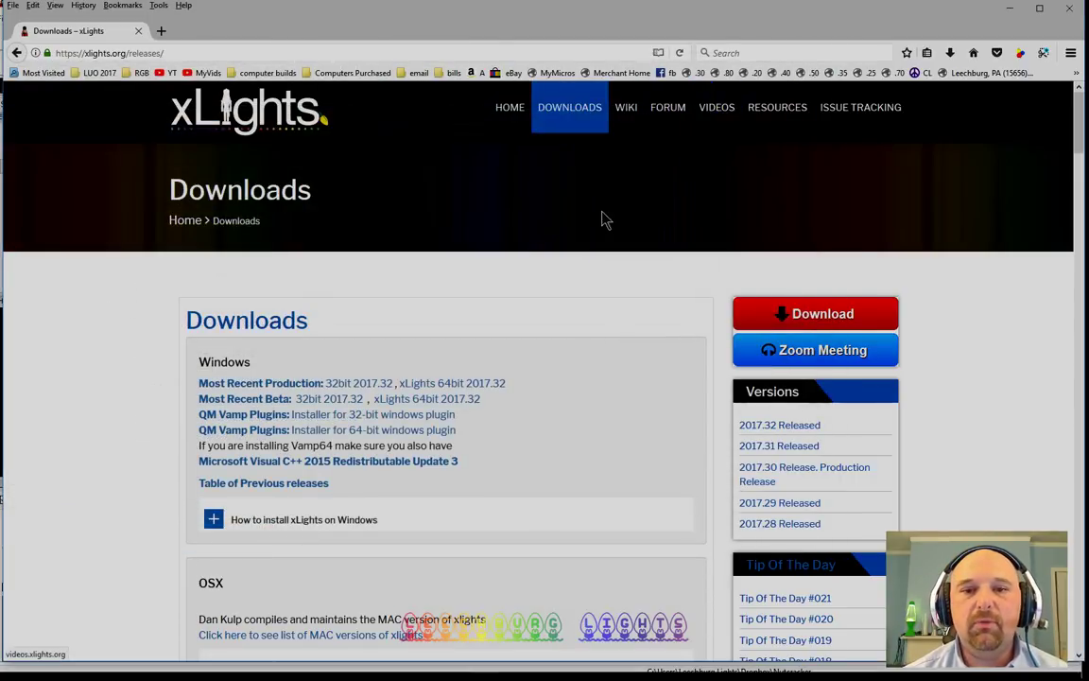
# - Download the most recent production release for Windows, xLights 64bit 2017.32
pyautogui.click(460, 383)
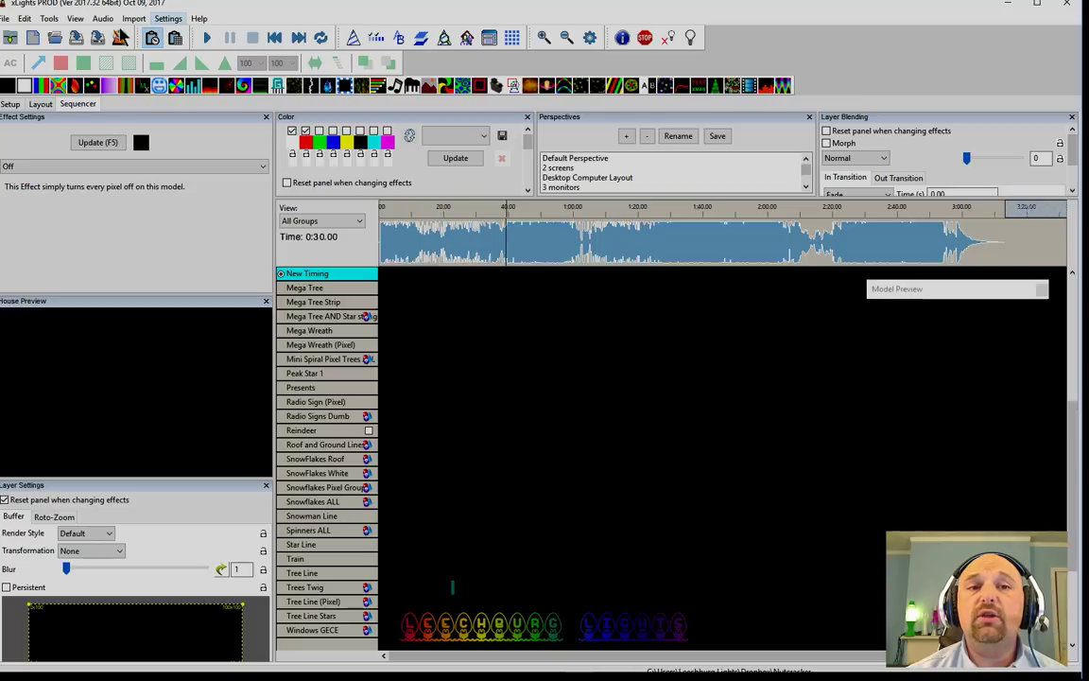
# - Switch to xLights, play the sequence's music from its start for a moment and stop it
pyautogui.click(388, 260)
pyautogui.press('space')
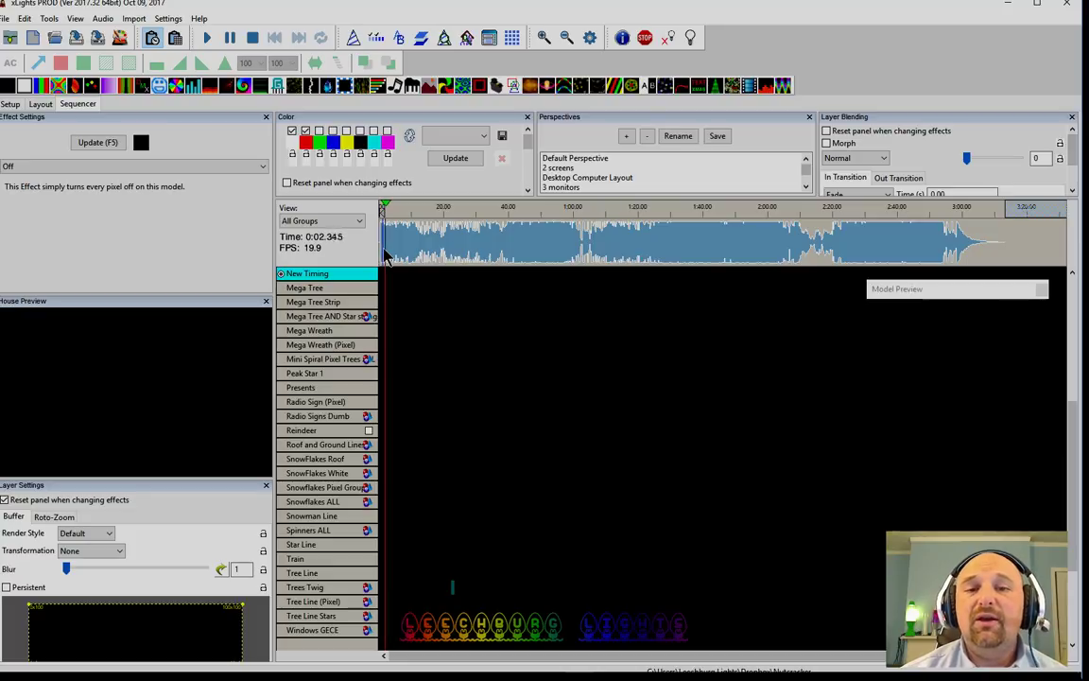
pyautogui.press('space')
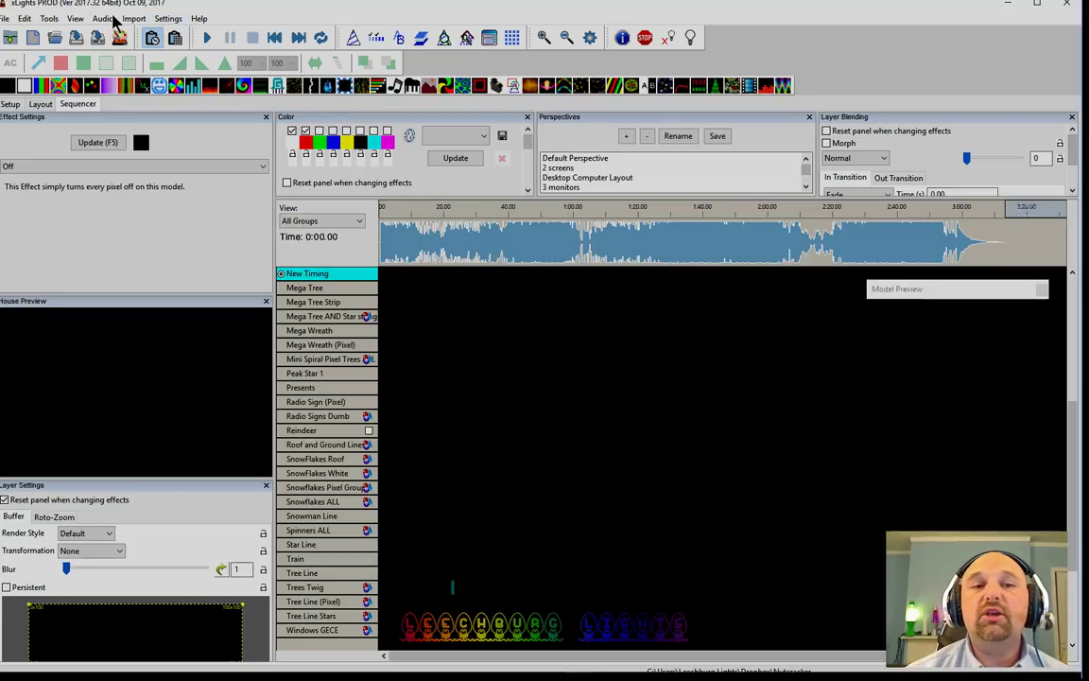
pyautogui.click(165, 19)
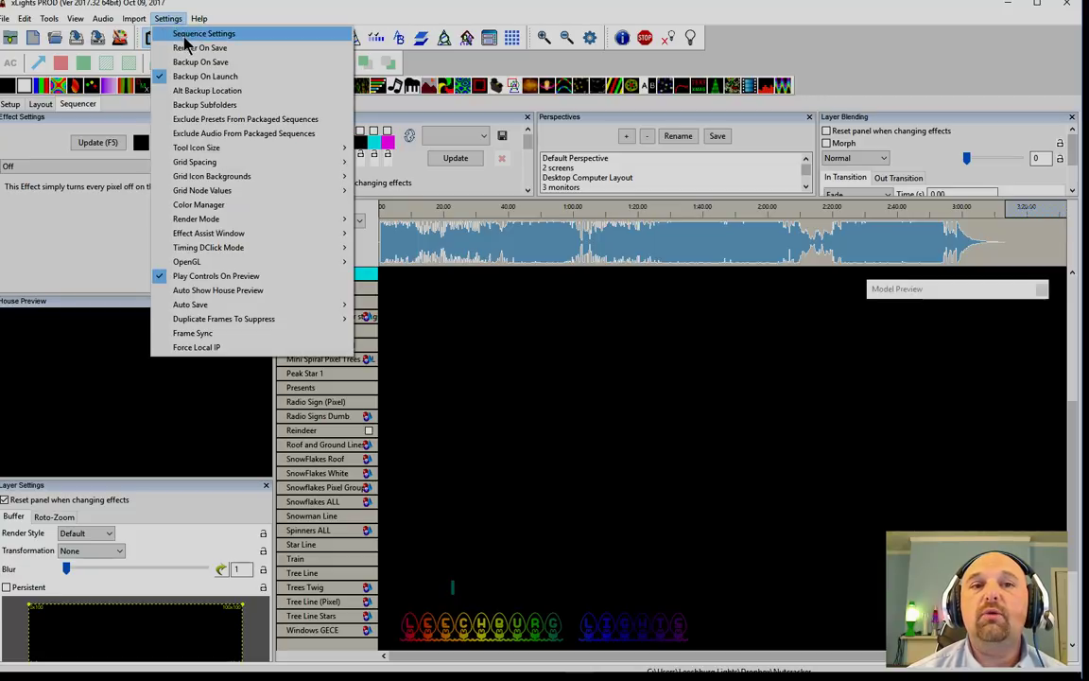
pyautogui.click(184, 35)
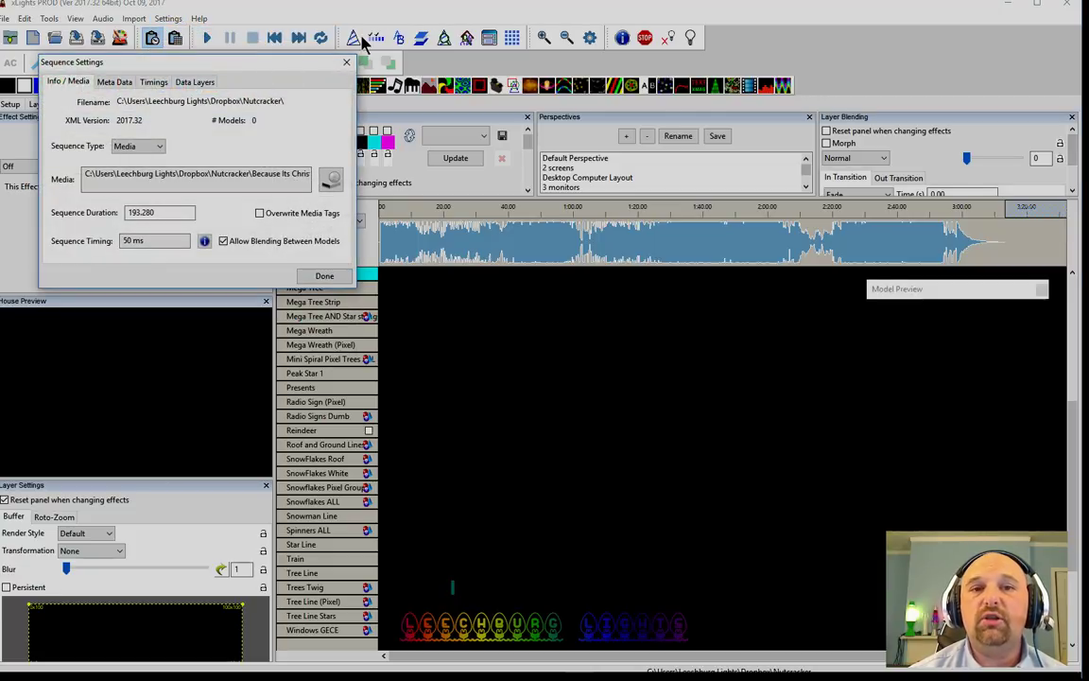
pyautogui.click(346, 62)
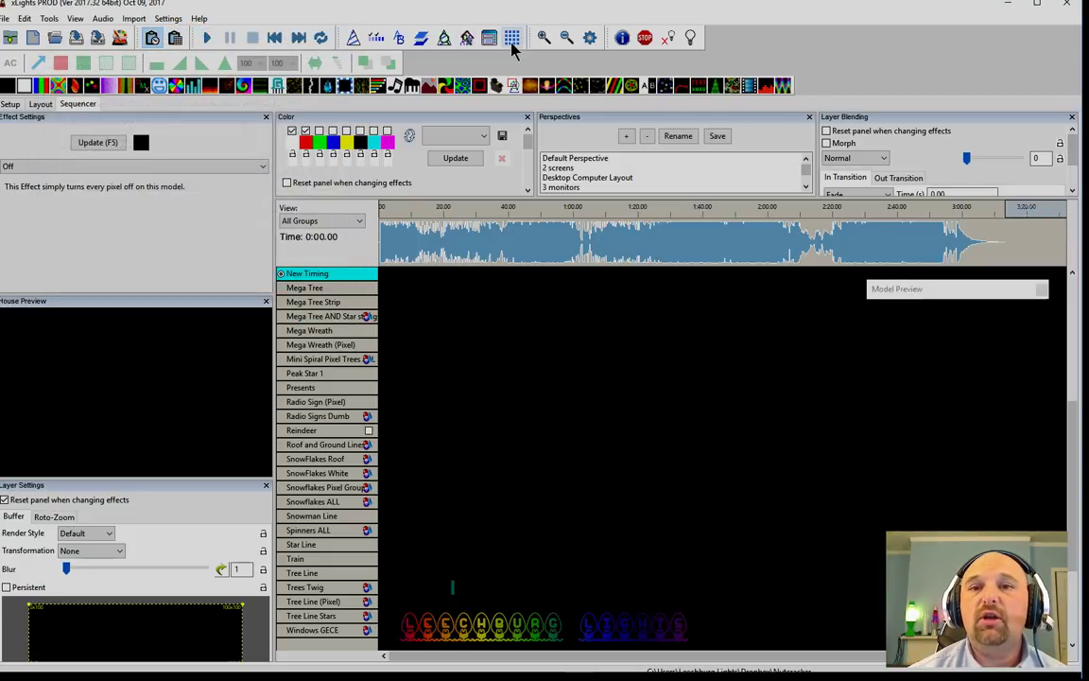
# - Open the sequence settings at the timing grids and place the dialog clear of the effects grid
pyautogui.click(587, 36)
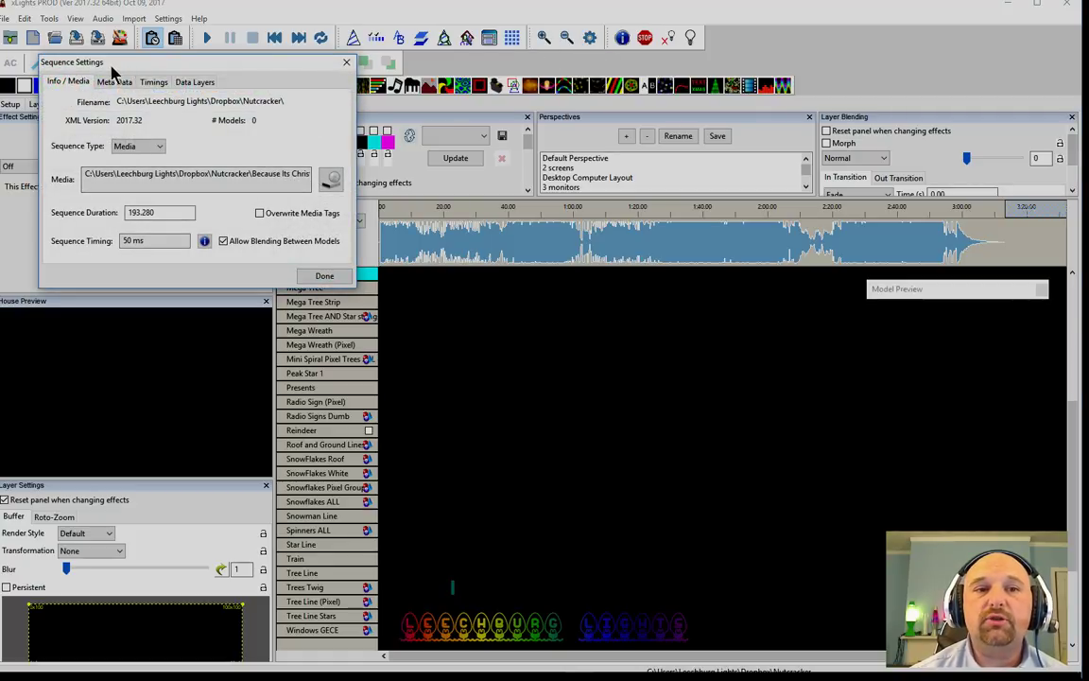
pyautogui.click(153, 83)
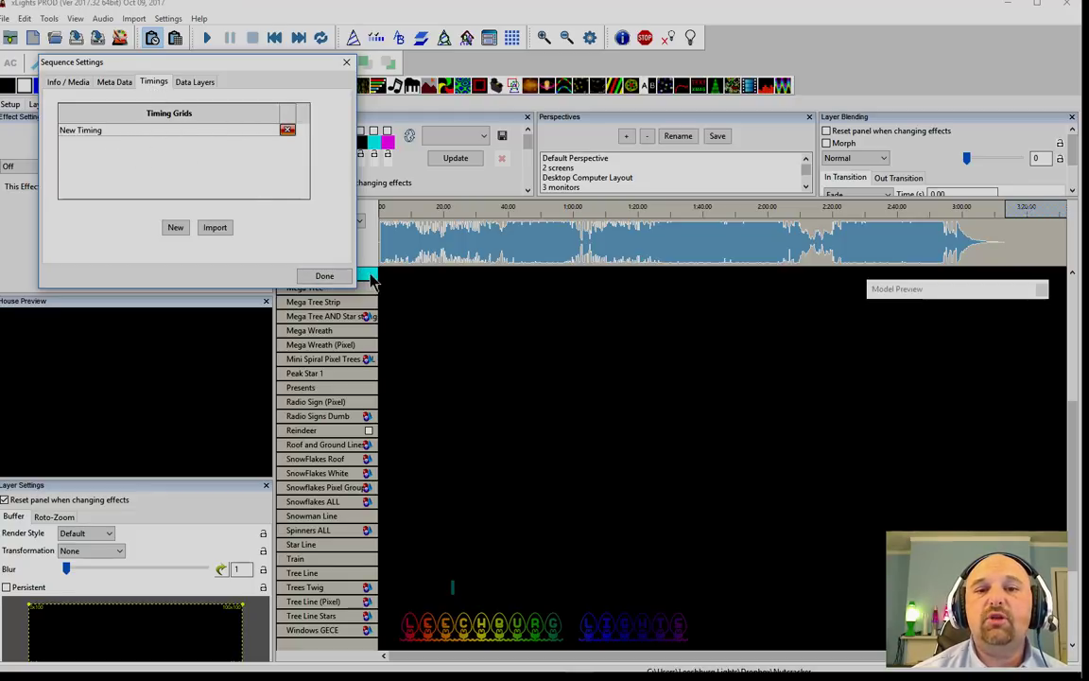
pyautogui.moveTo(248, 64); pyautogui.dragTo(650, 83)
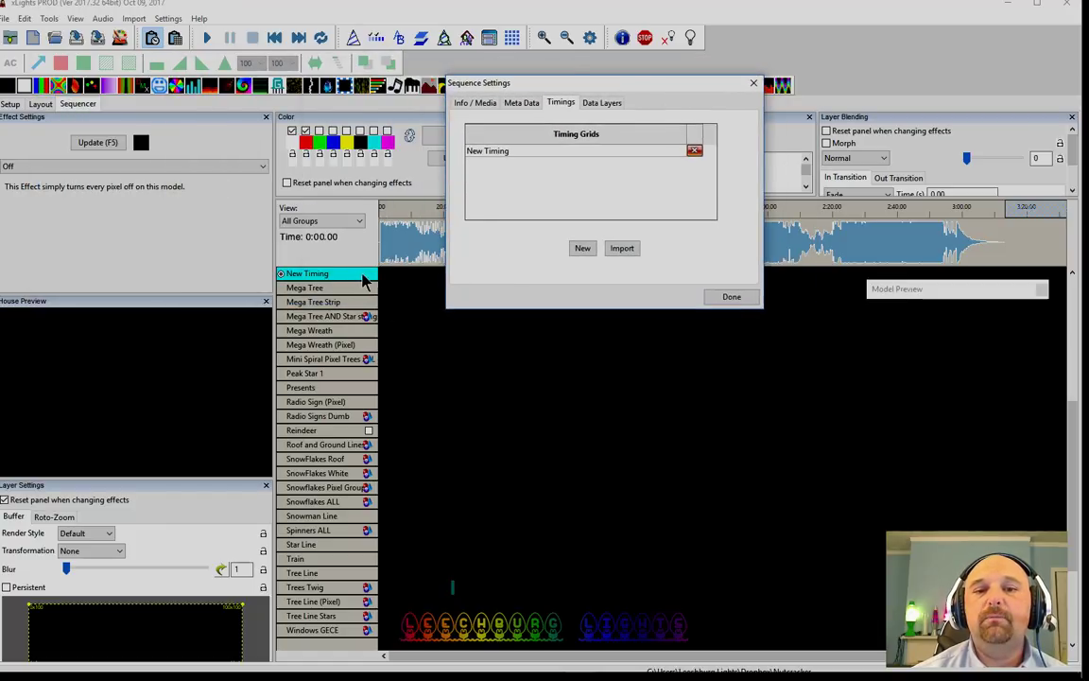
pyautogui.moveTo(503, 79); pyautogui.dragTo(208, 74)
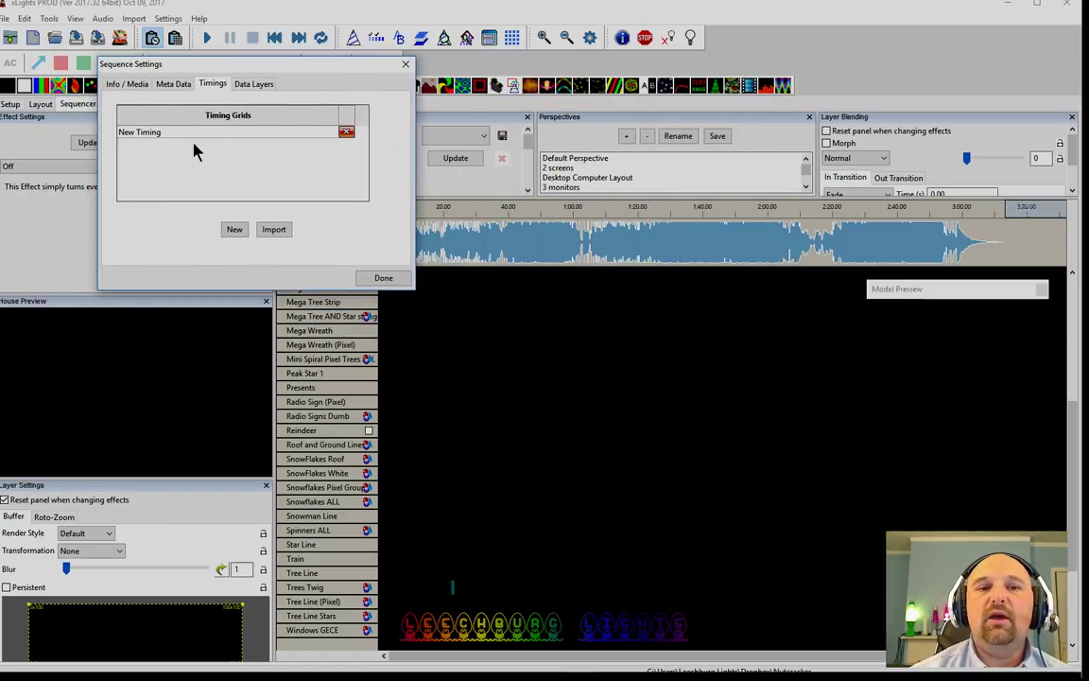
# - Add a Note Onset Detector: Note Onsets timing grid with its default name and settings, and delete the New Timing grid
pyautogui.click(234, 232)
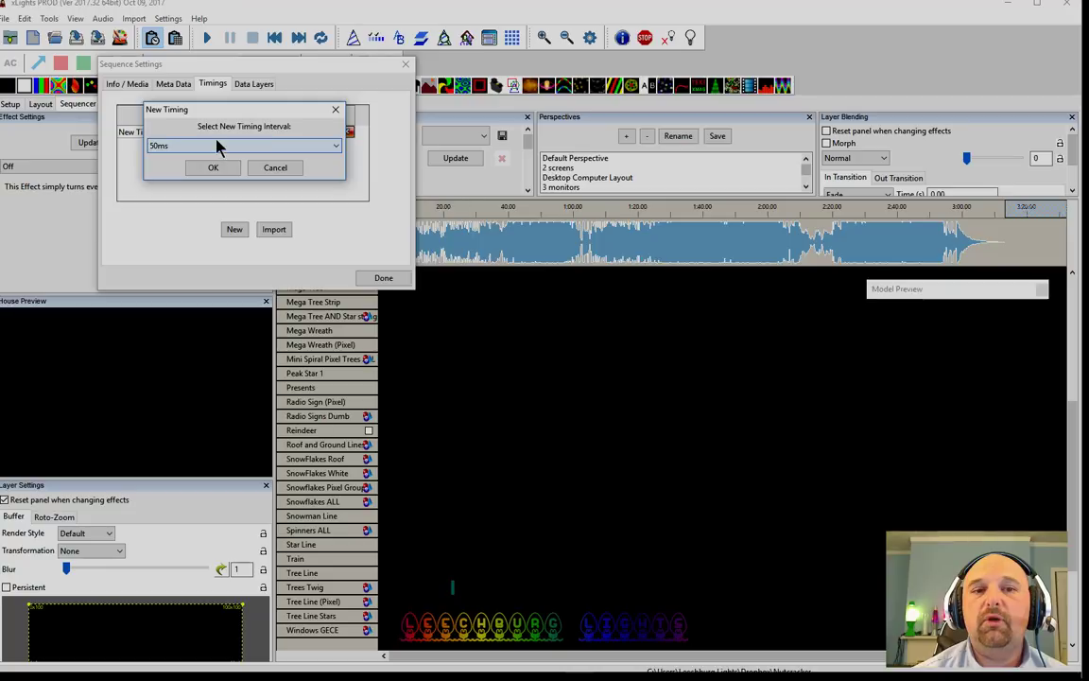
pyautogui.click(335, 148)
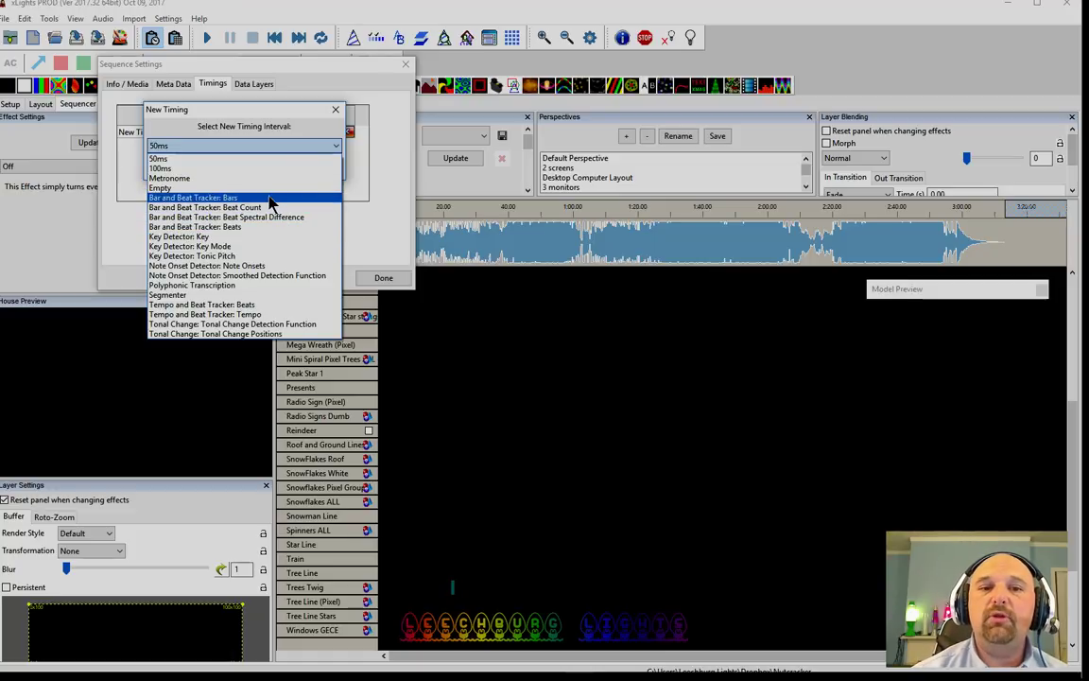
pyautogui.click(231, 269)
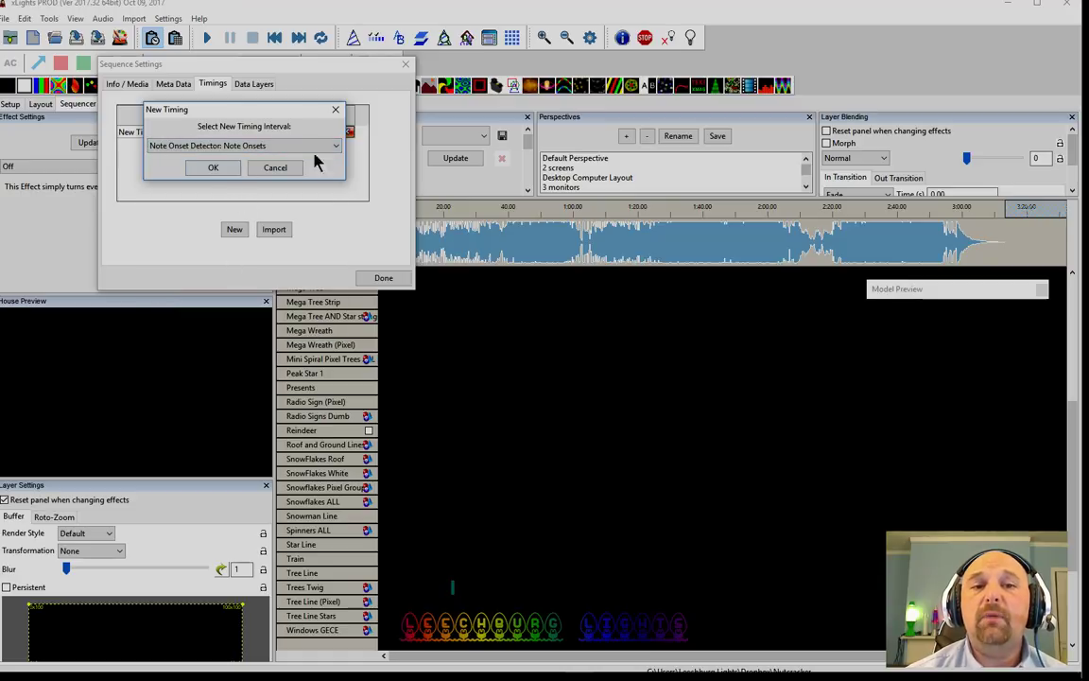
pyautogui.click(216, 169)
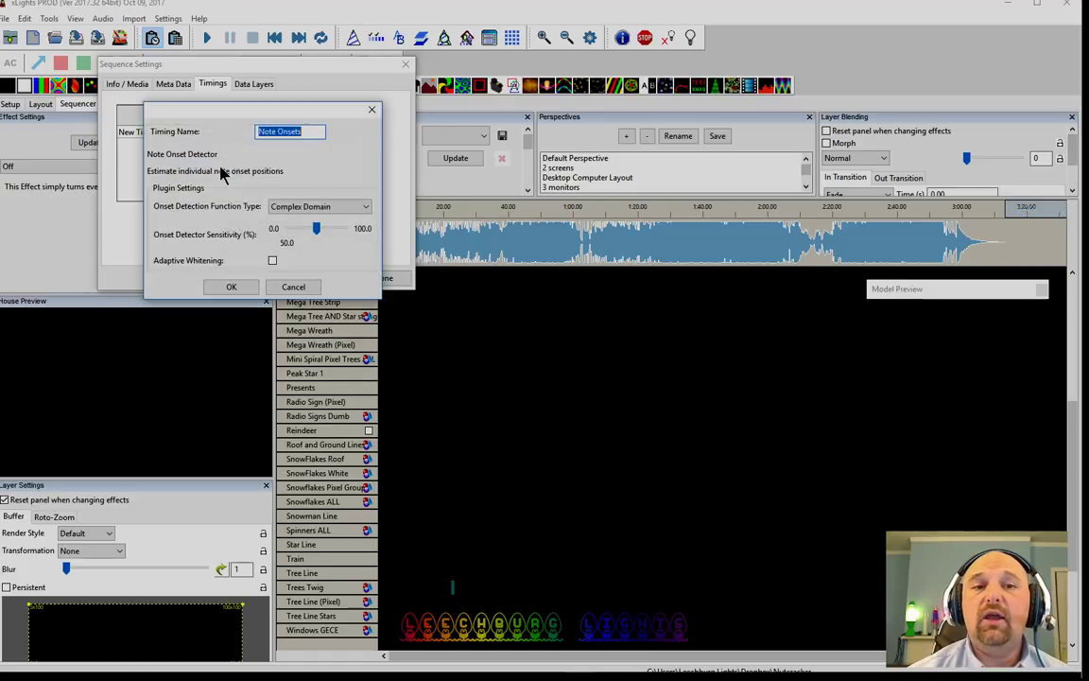
pyautogui.click(227, 287)
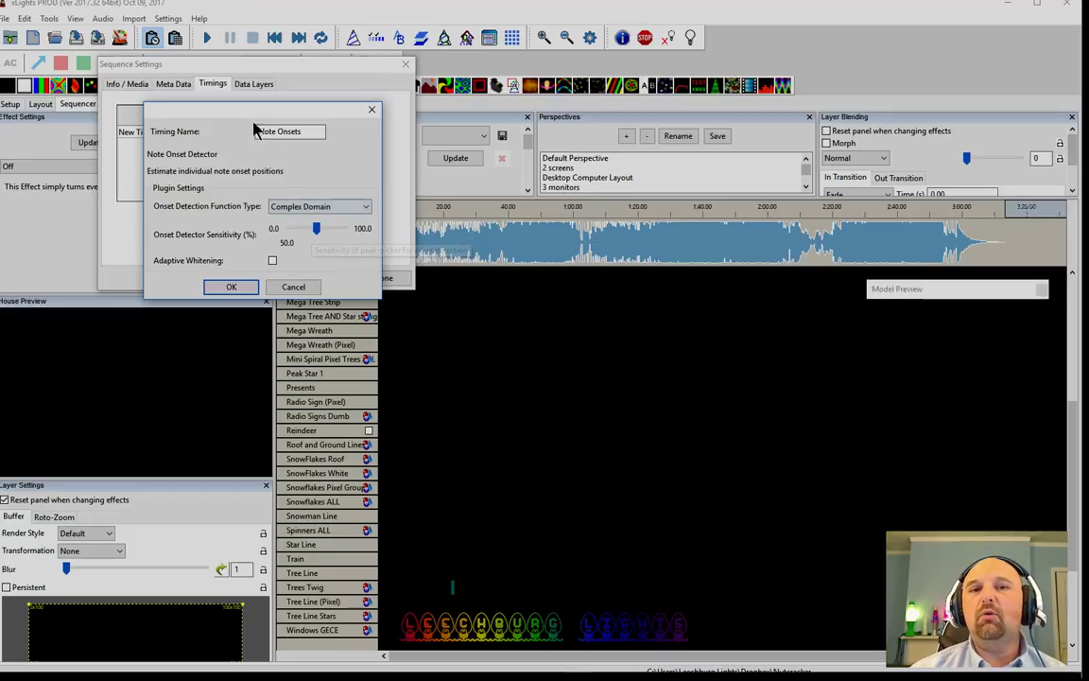
pyautogui.click(309, 131)
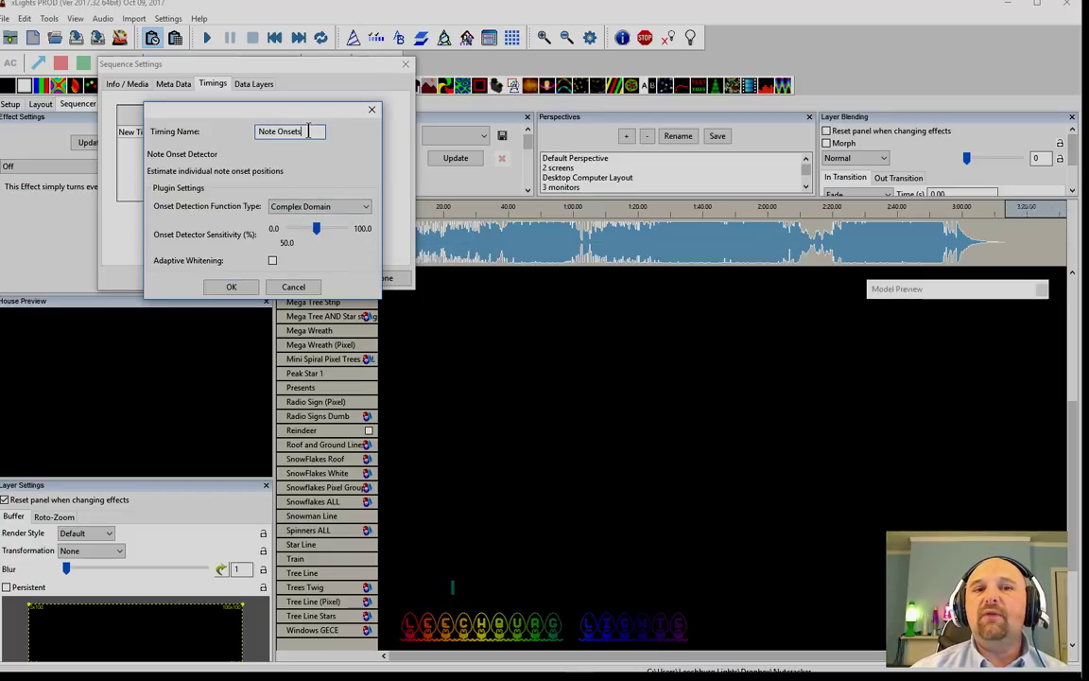
pyautogui.write('1')
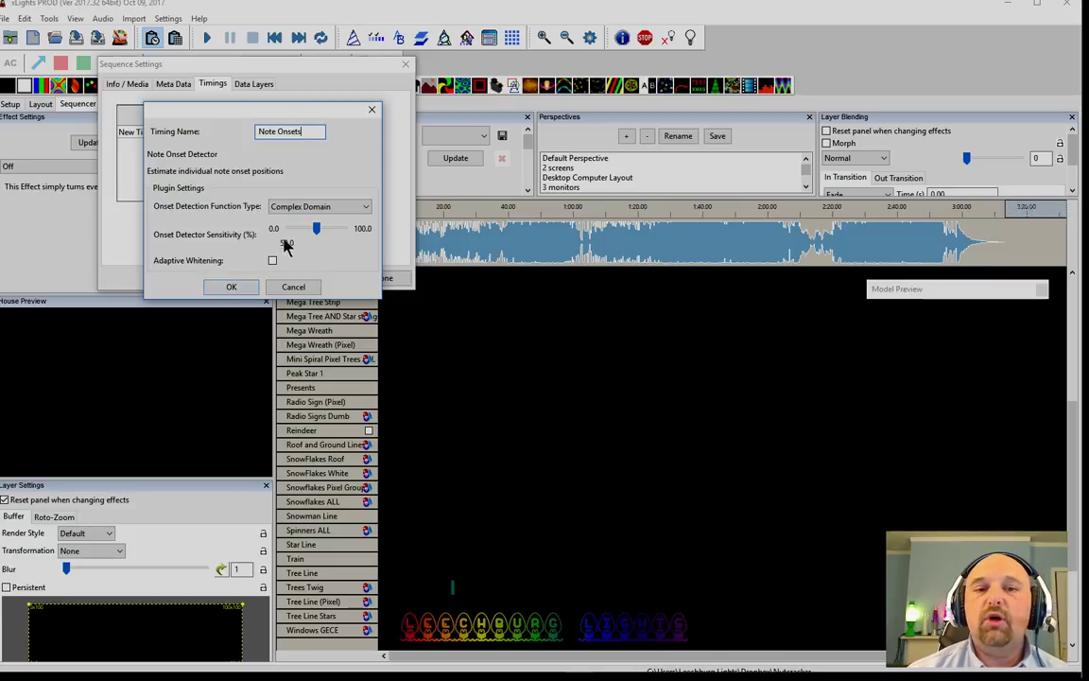
pyautogui.click(234, 285)
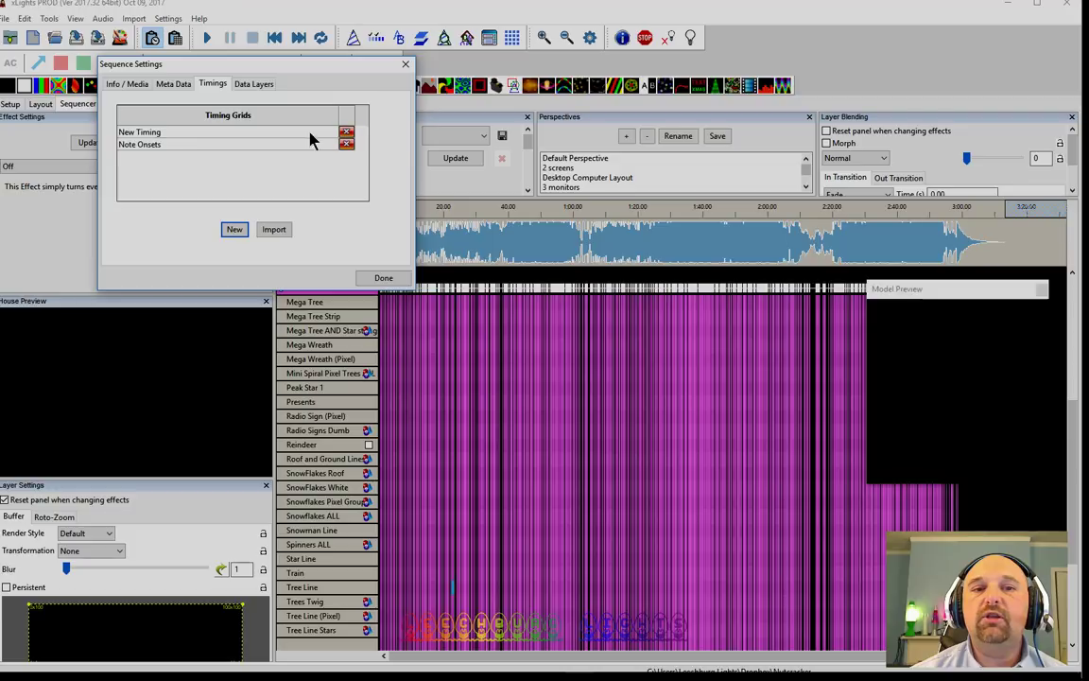
pyautogui.click(346, 133)
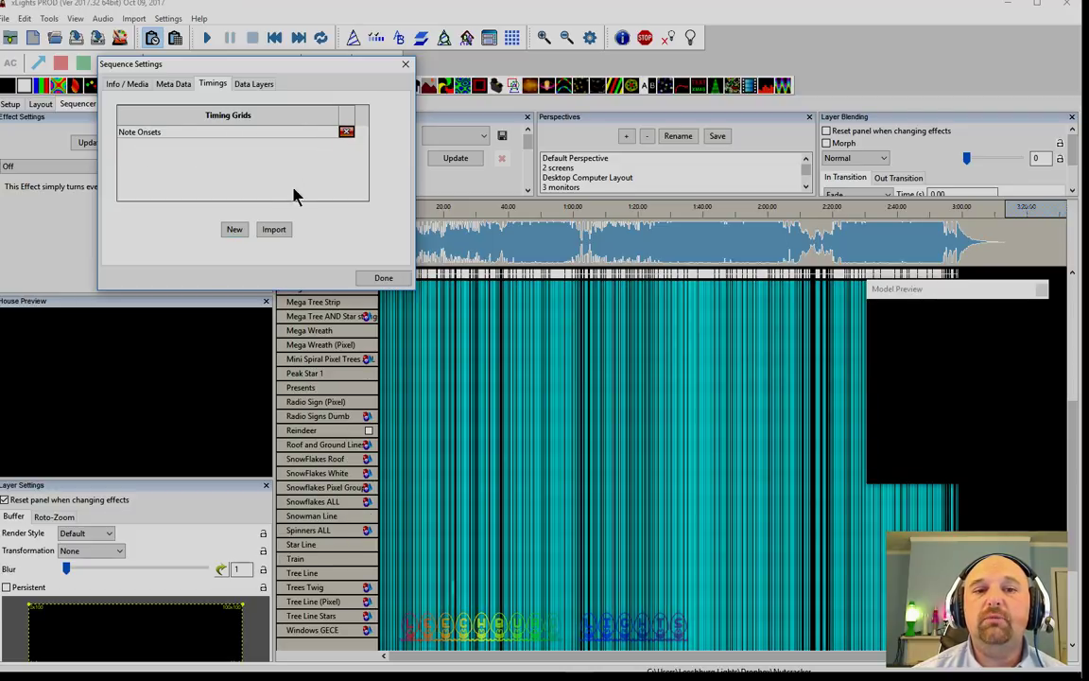
# - Add a Bar and Beat Tracker: Bars timing grid with its default name and 4 beats per bar
pyautogui.click(234, 232)
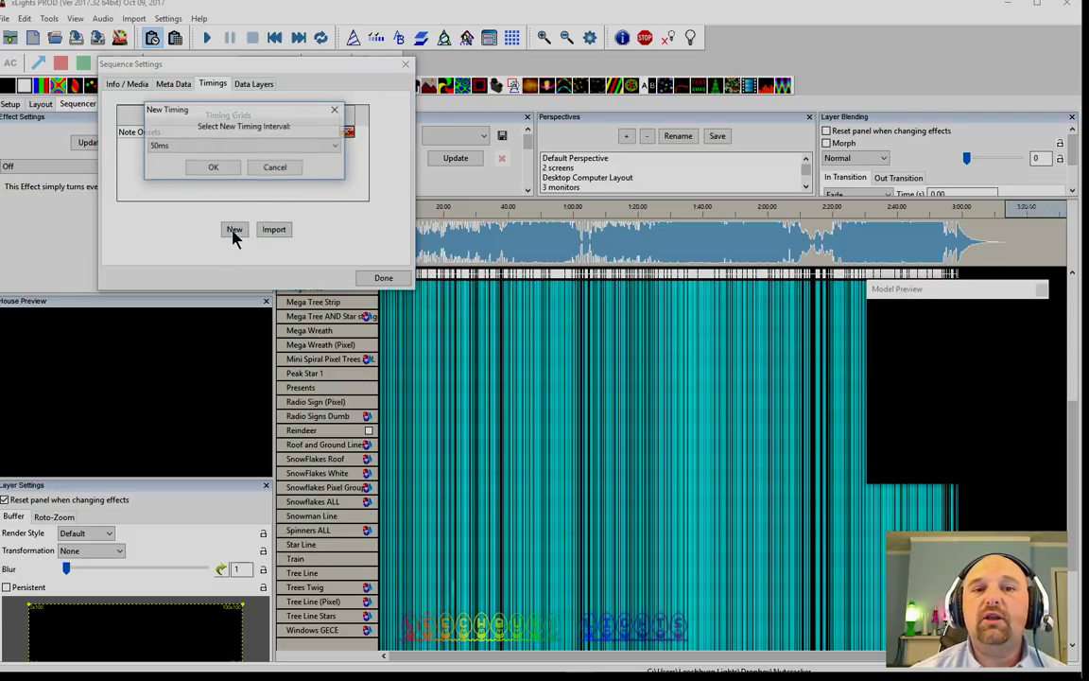
pyautogui.click(212, 144)
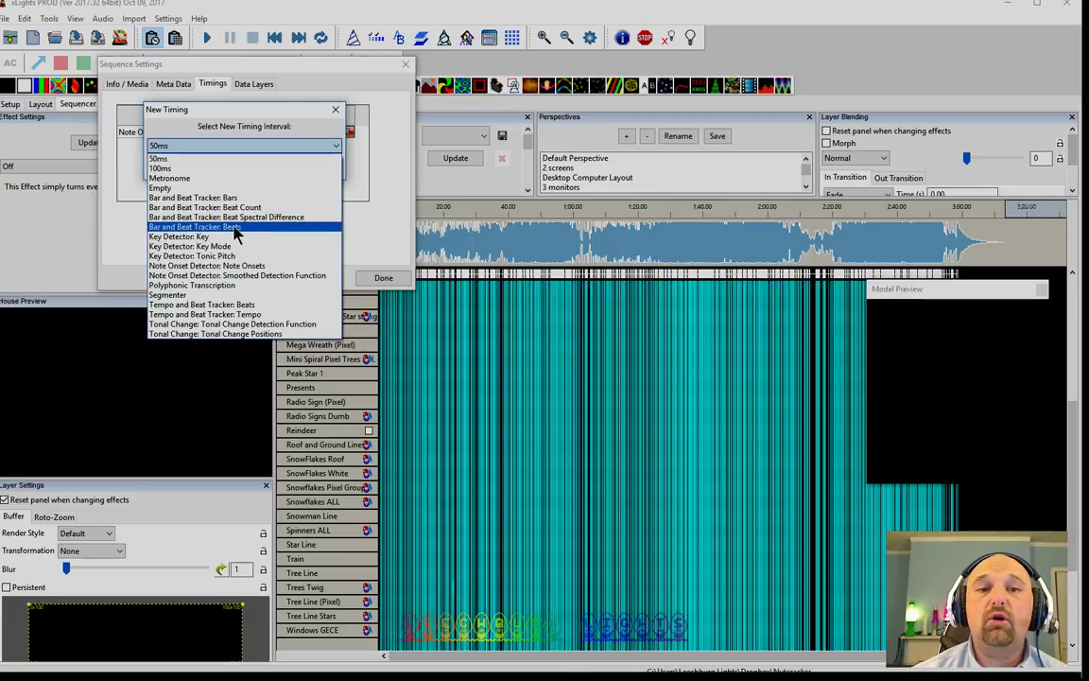
pyautogui.click(220, 194)
pyautogui.click(224, 170)
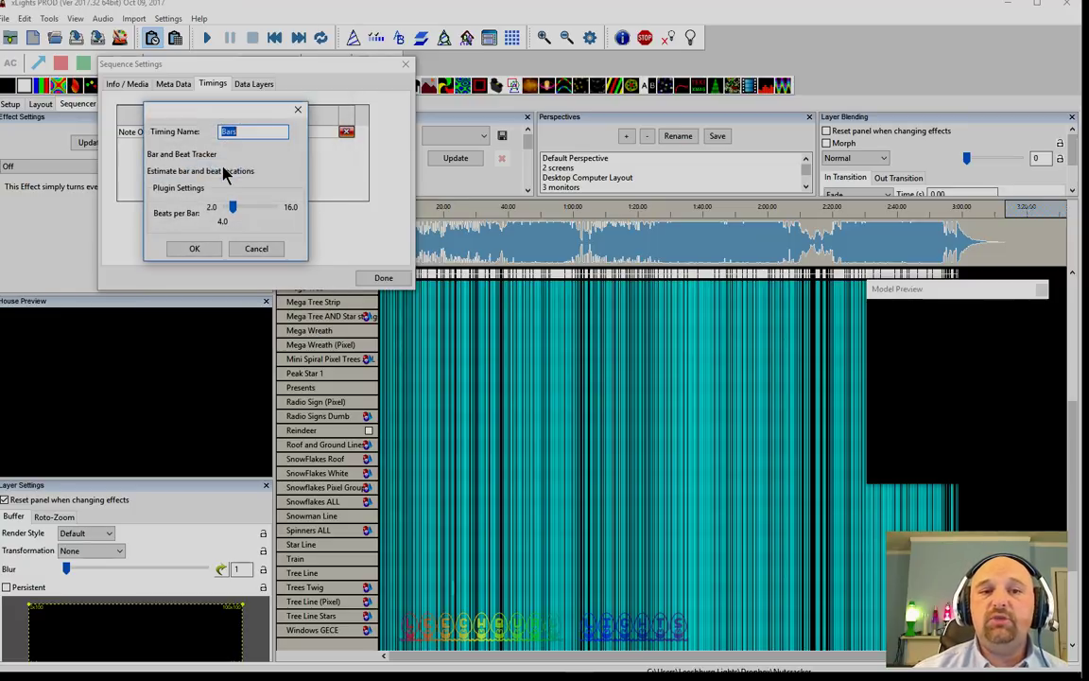
pyautogui.click(197, 249)
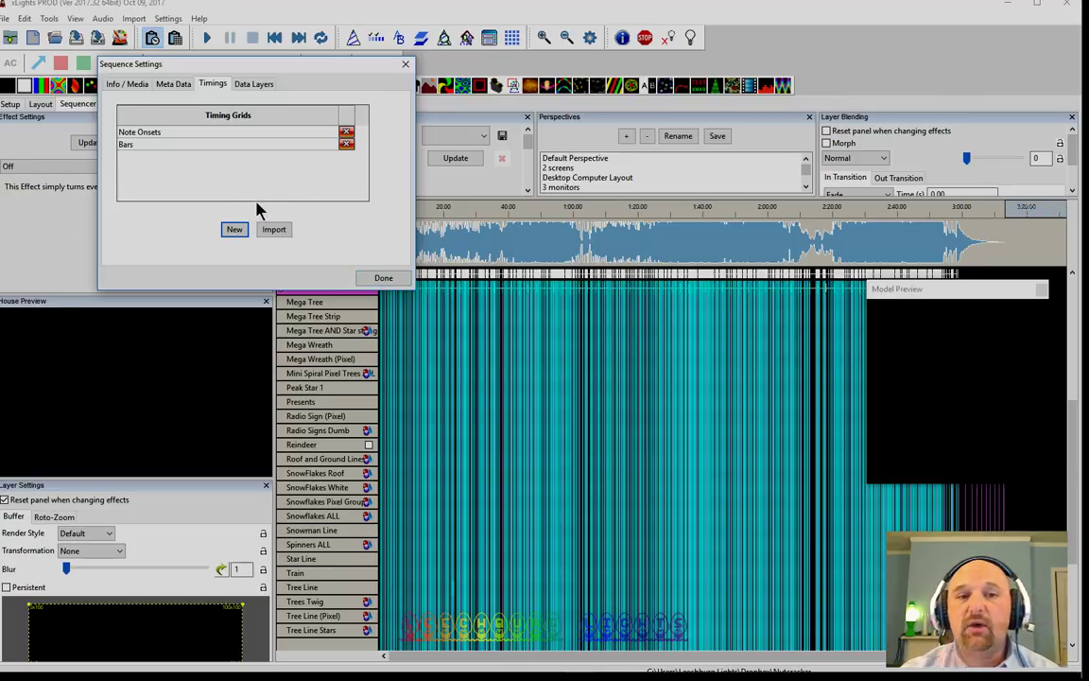
# - Add a Bar and Beat Tracker: Beats timing grid with default name and settings, and close the sequence settings
pyautogui.click(160, 144)
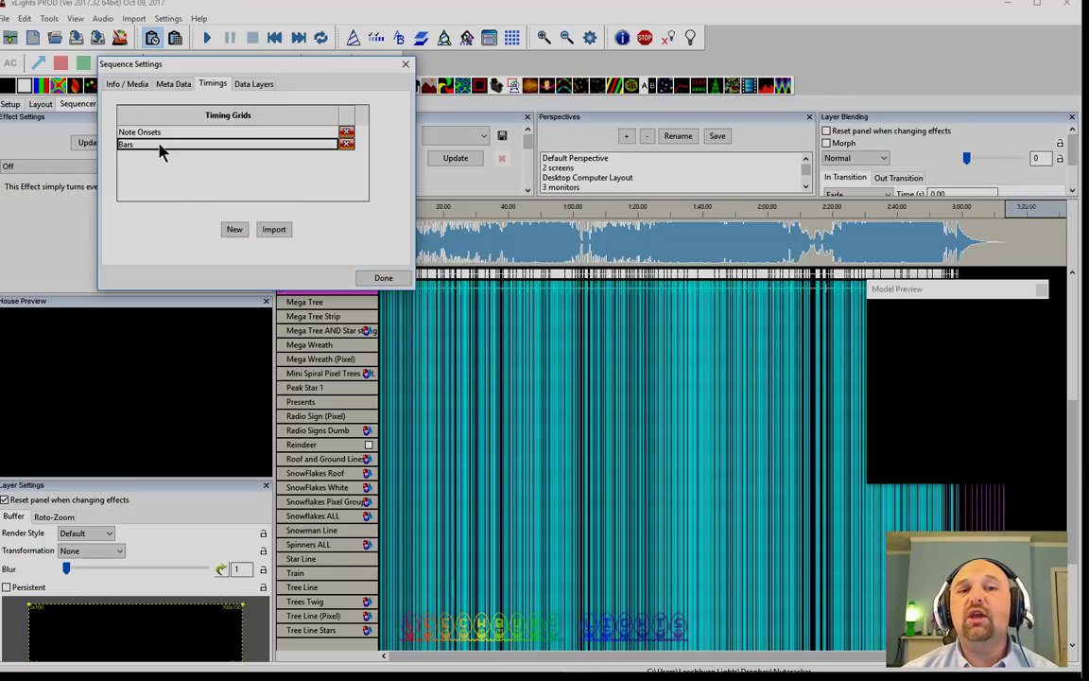
pyautogui.click(234, 230)
pyautogui.click(215, 146)
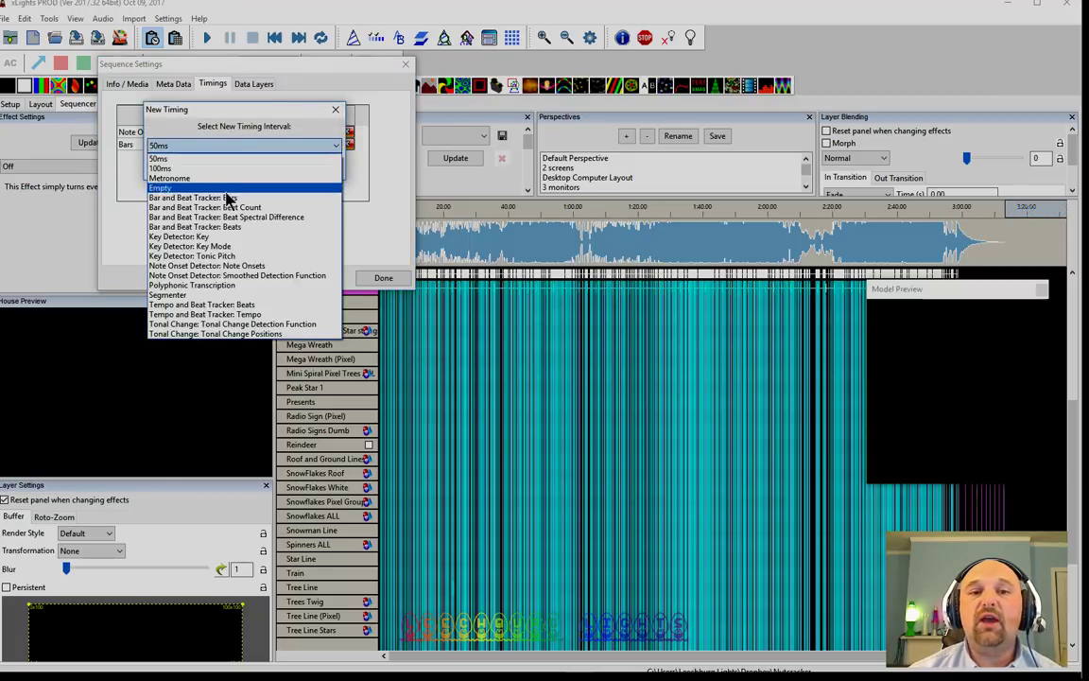
pyautogui.click(218, 226)
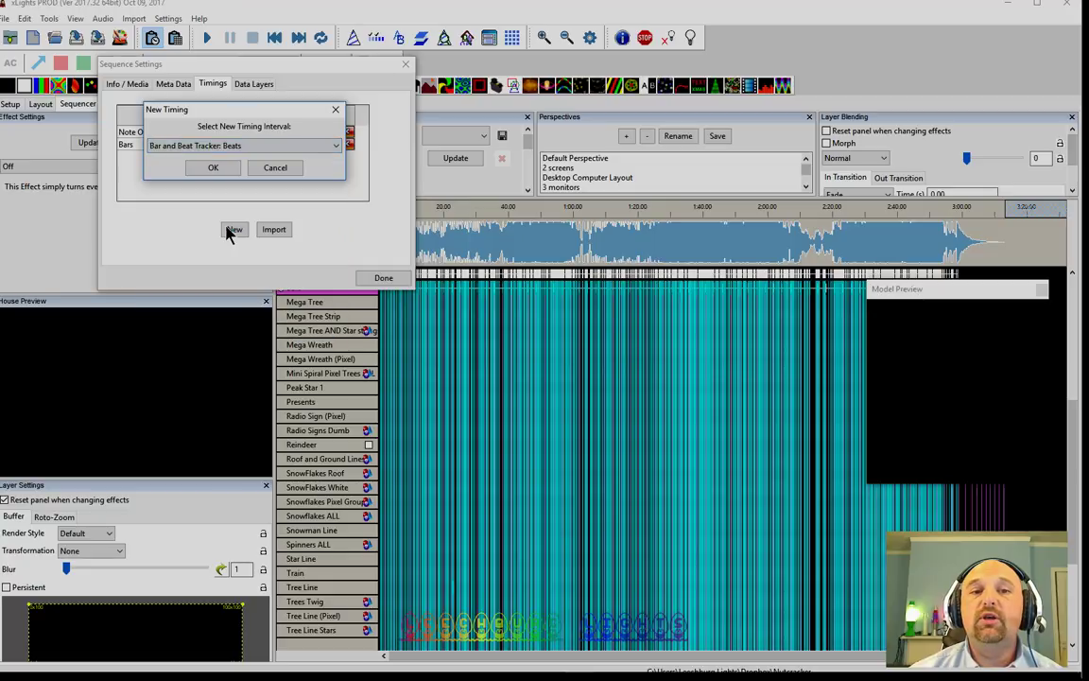
pyautogui.click(212, 168)
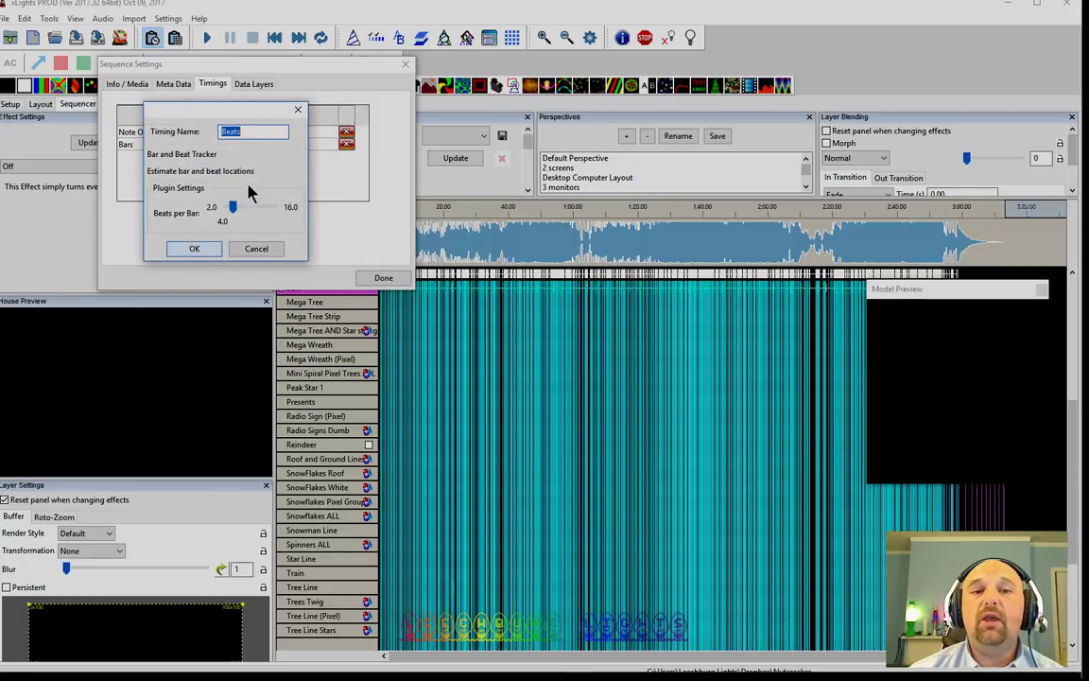
pyautogui.click(194, 248)
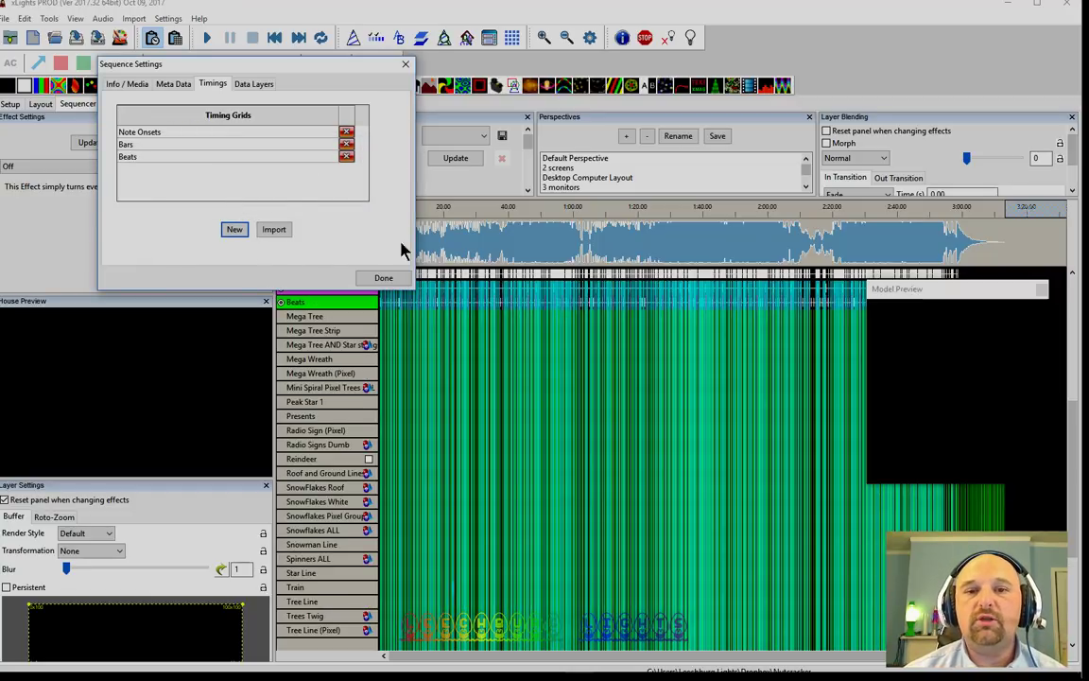
pyautogui.click(382, 277)
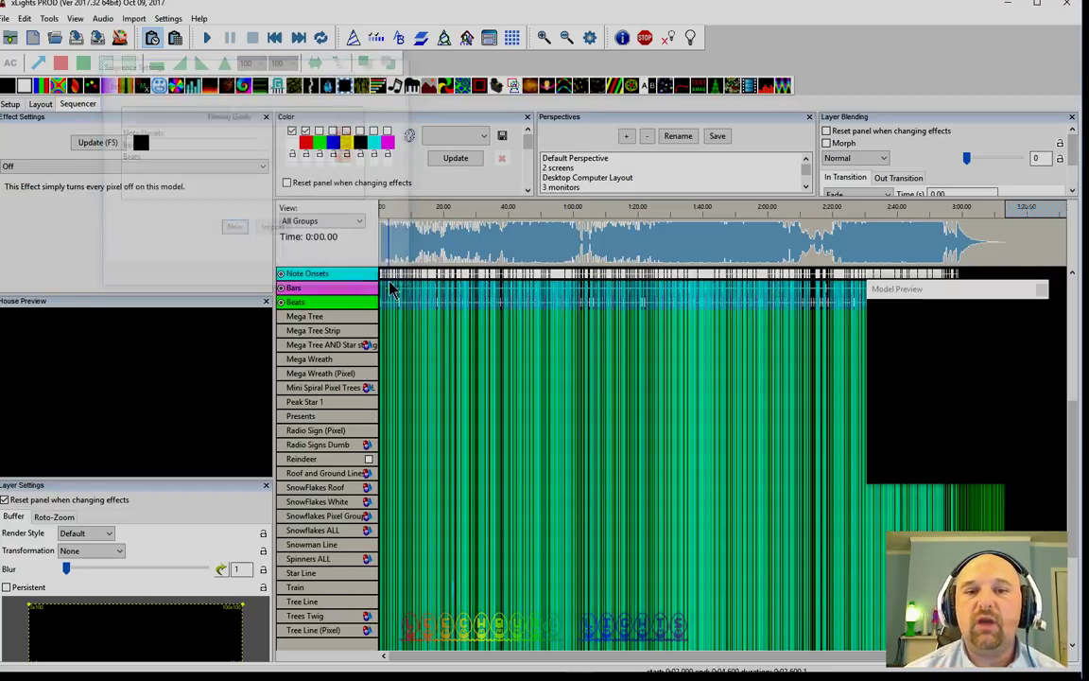
pyautogui.rightClick(324, 276)
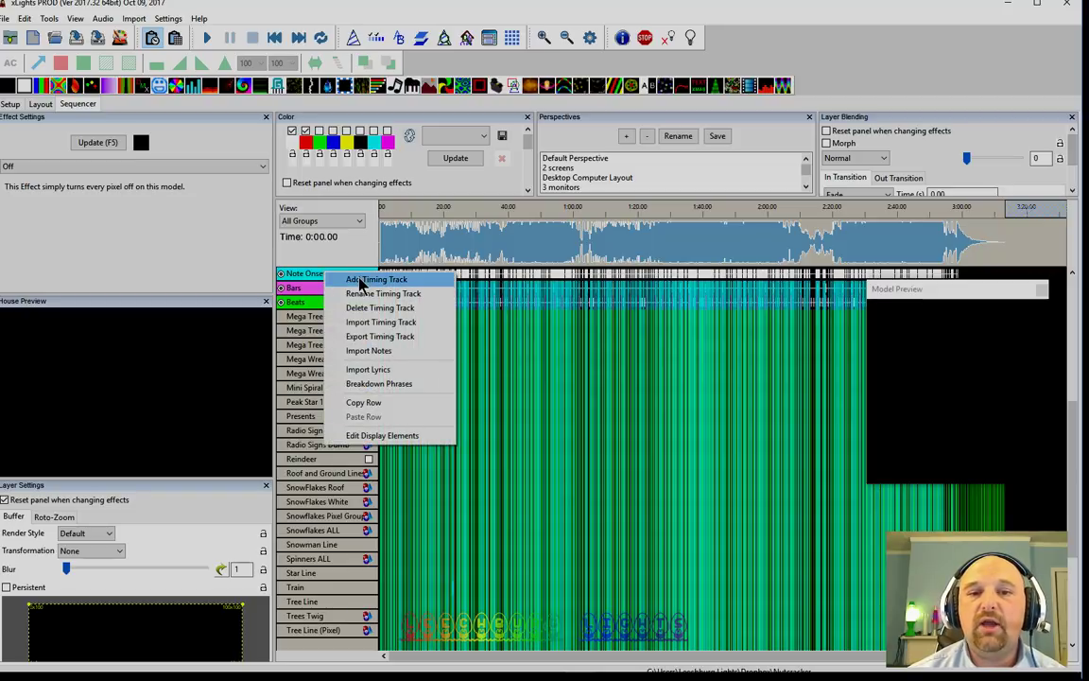
pyautogui.click(362, 280)
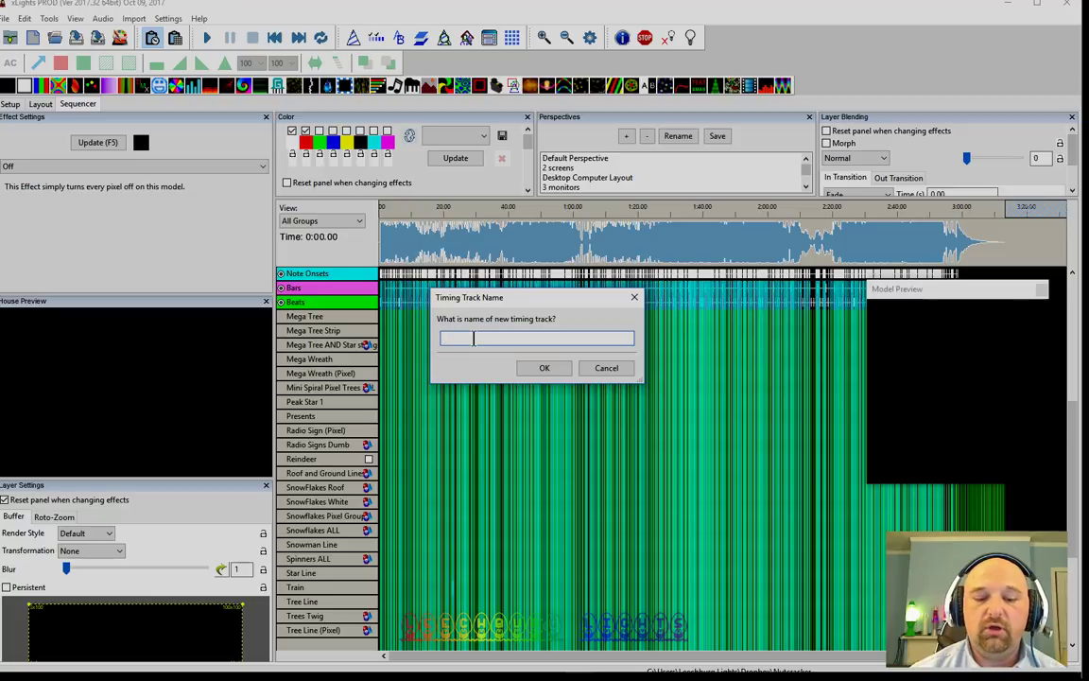
pyautogui.click(606, 369)
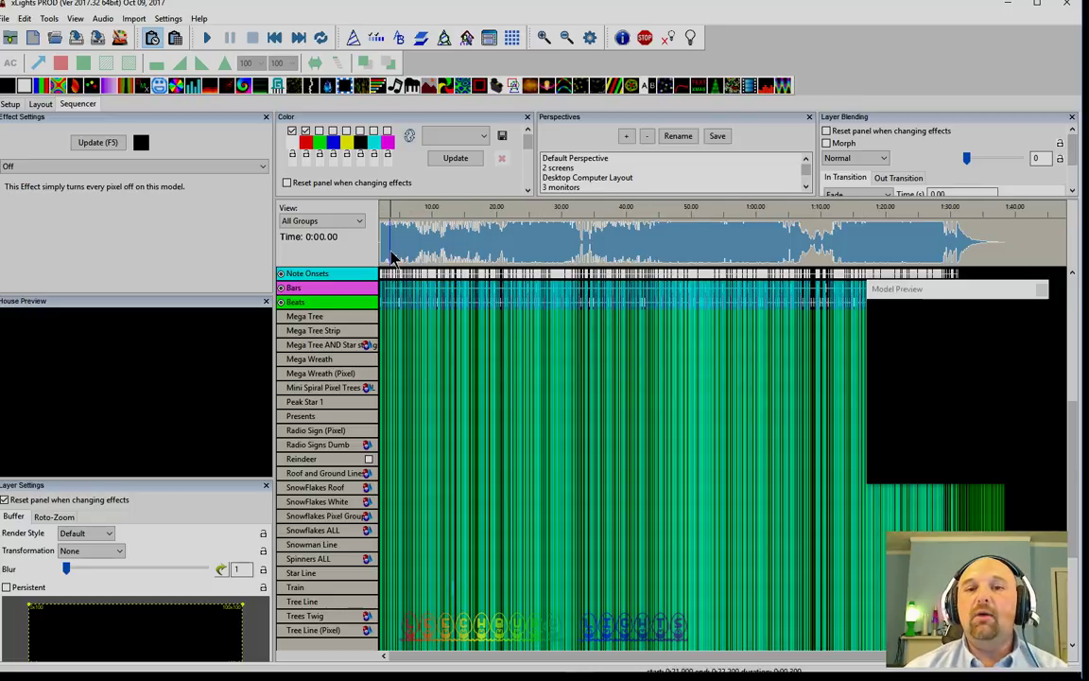
# - Make Bars the active timing track so that its marks alone divide the effects grid
pyautogui.scroll(2, 395, 257)
pyautogui.scroll(2, 395, 257)
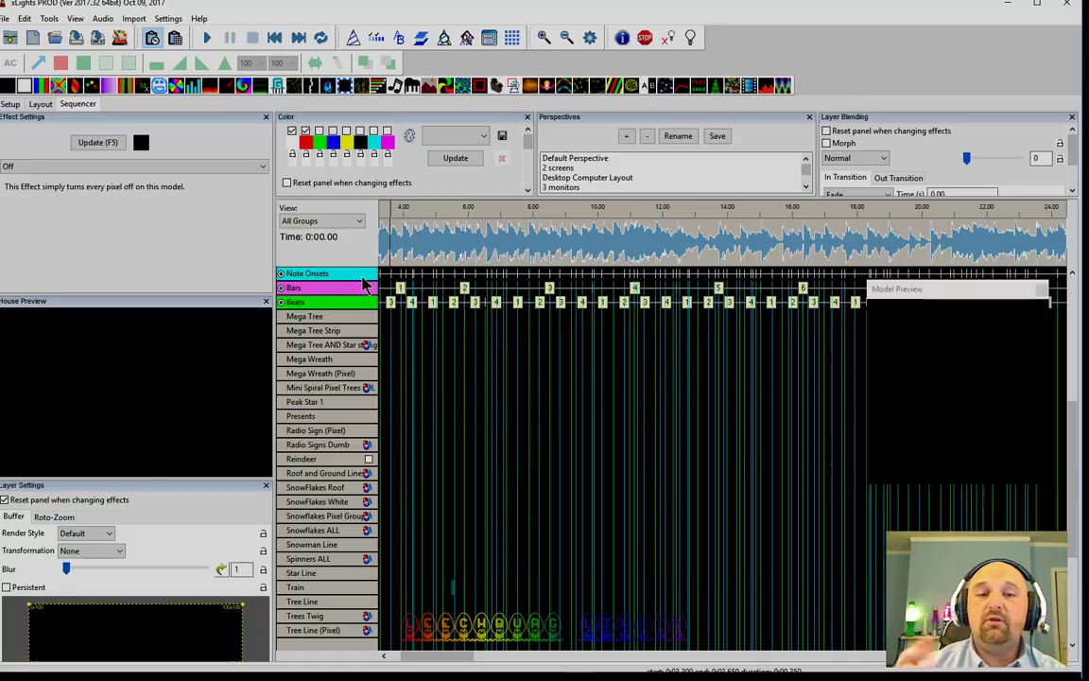
pyautogui.click(281, 287)
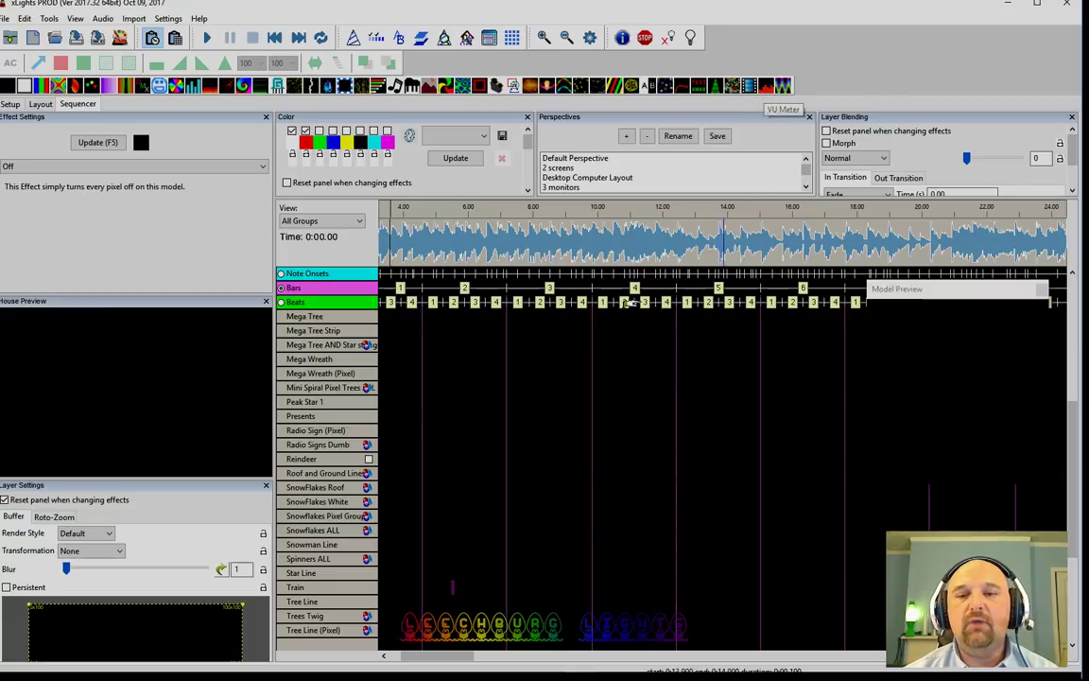
# - Expand the Mega Tree AND Star strings group and select the cell of bar 2 in its Mega Tree row
pyautogui.scroll(-2, 539, 357)
pyautogui.scroll(1, 539, 357)
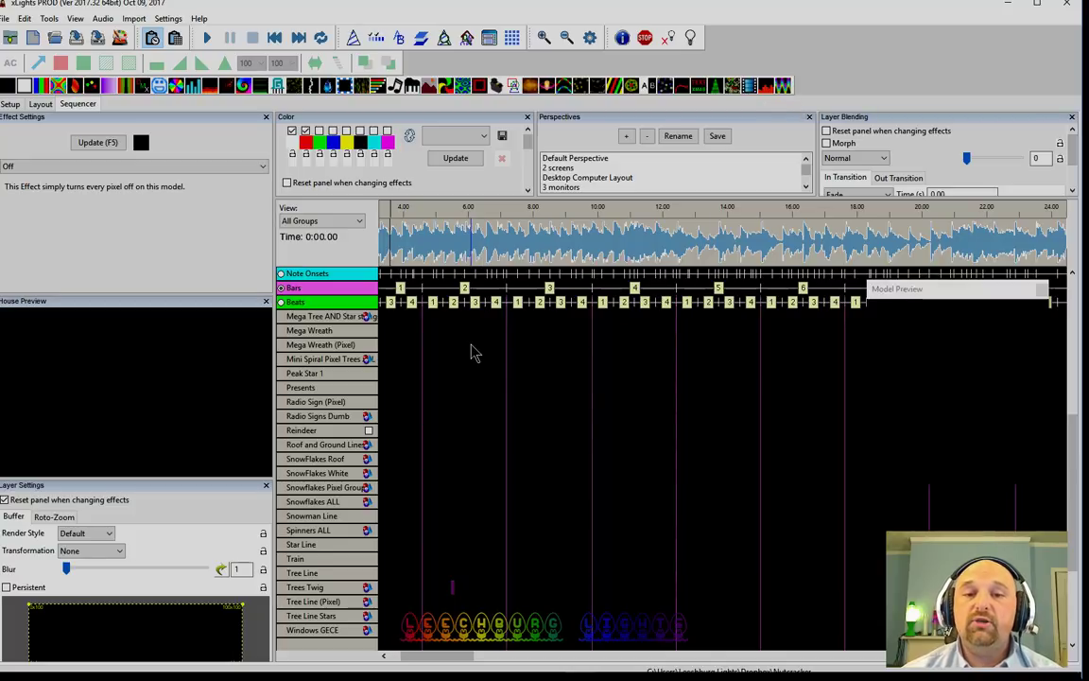
pyautogui.scroll(2, 470, 353)
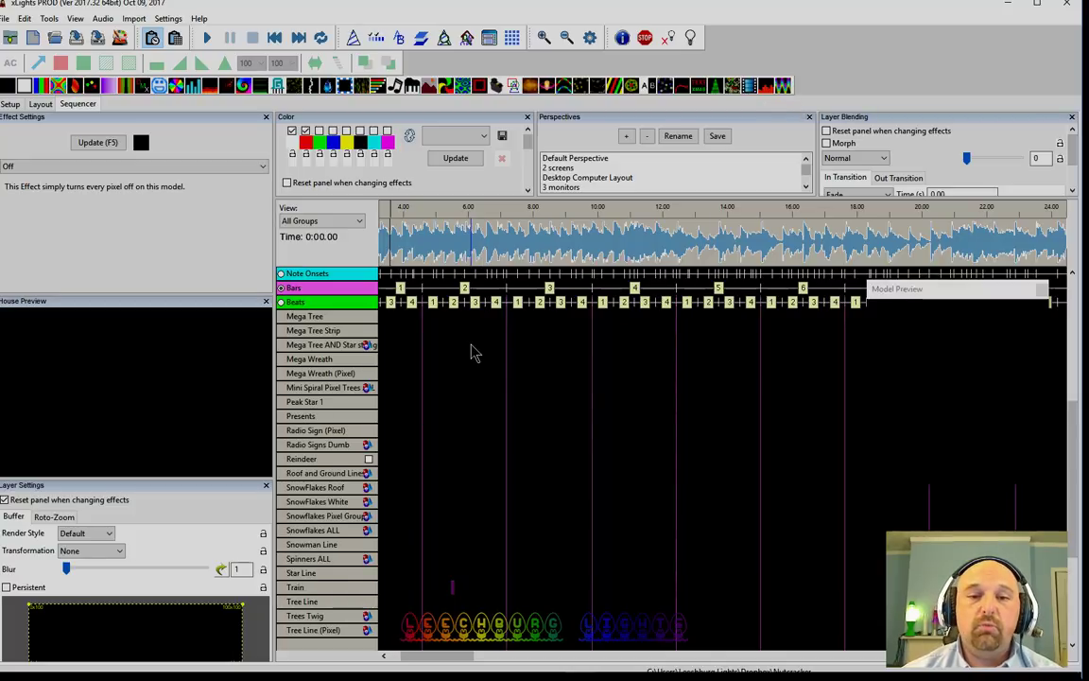
pyautogui.doubleClick(332, 345)
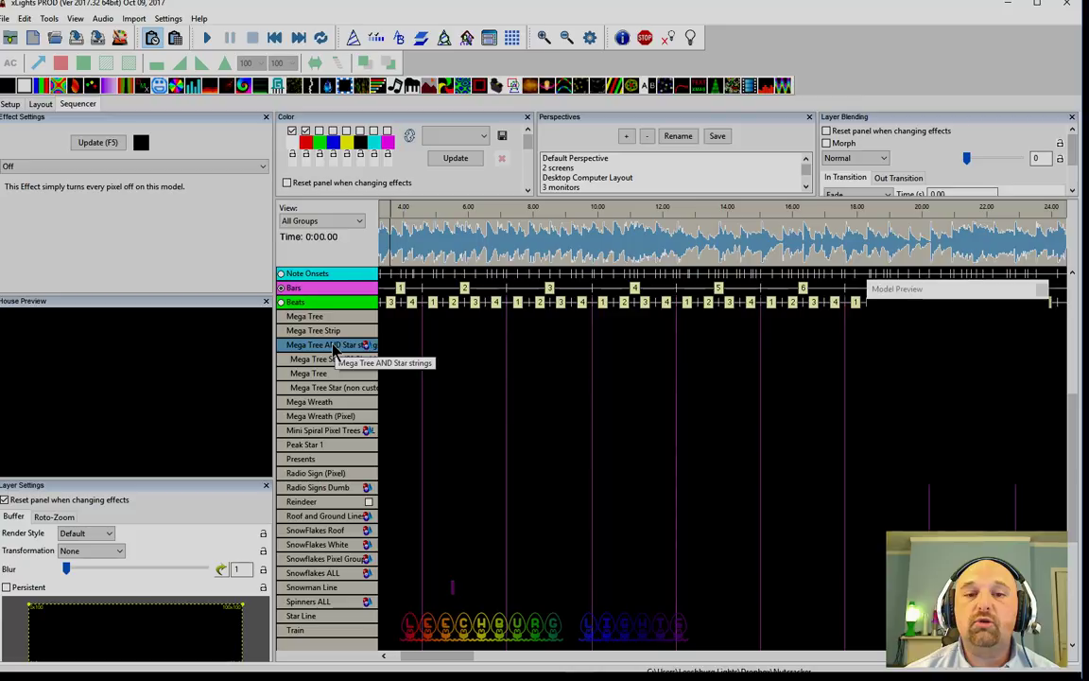
pyautogui.click(311, 376)
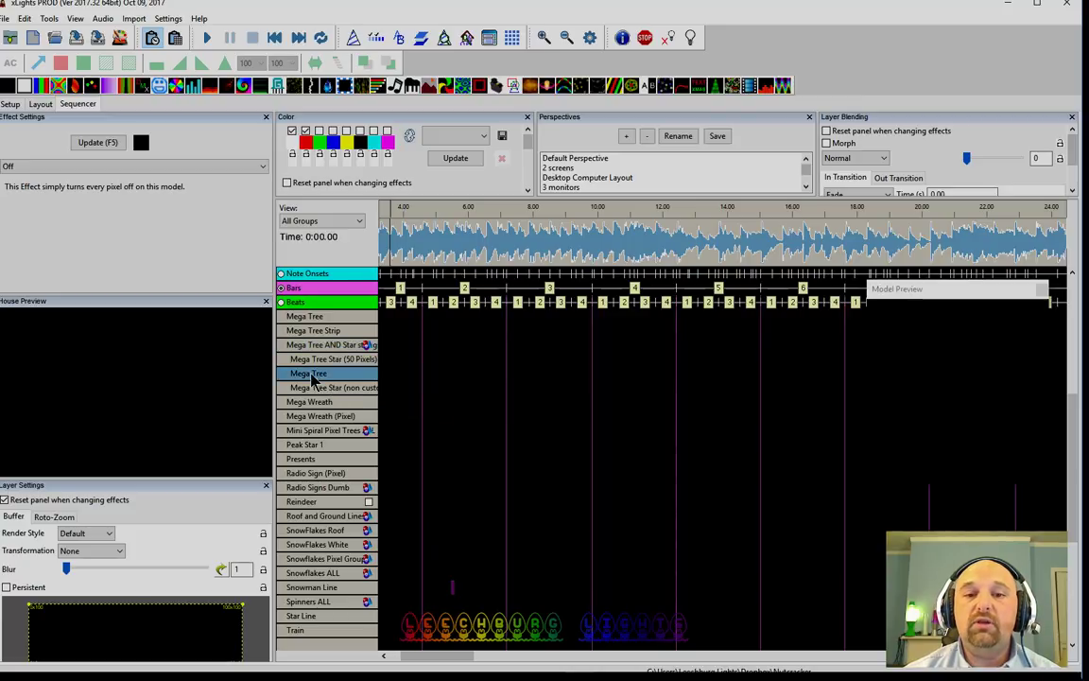
pyautogui.click(455, 378)
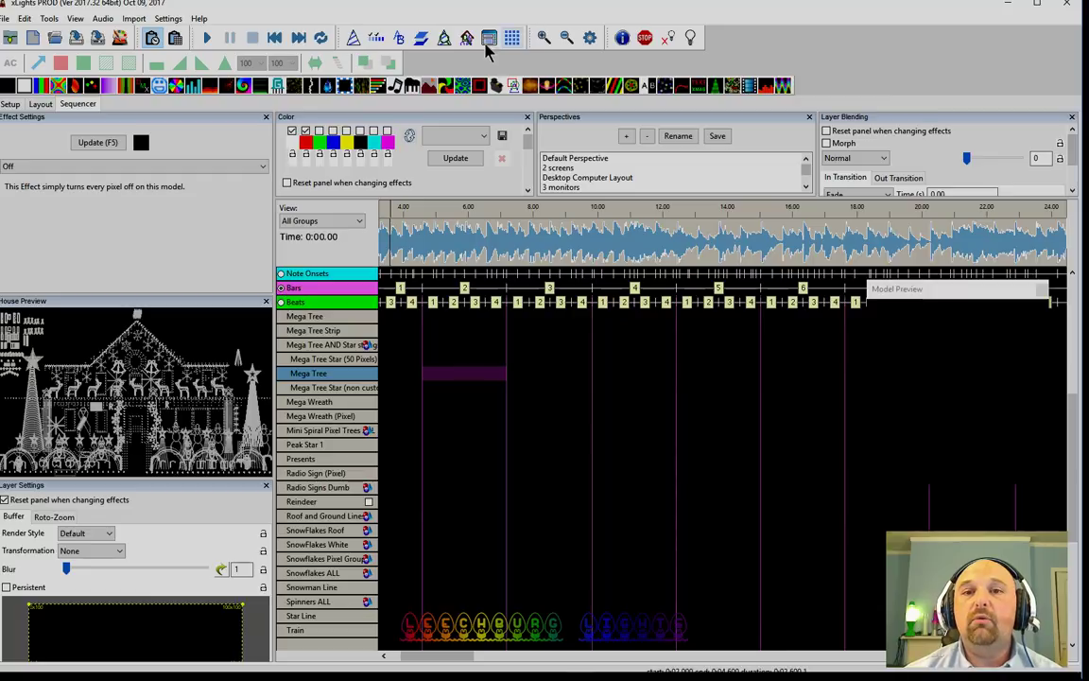
# - Hide the House Preview, enlarge the Model Preview window and reselect the Mega Tree cell of bar 2
pyautogui.click(466, 38)
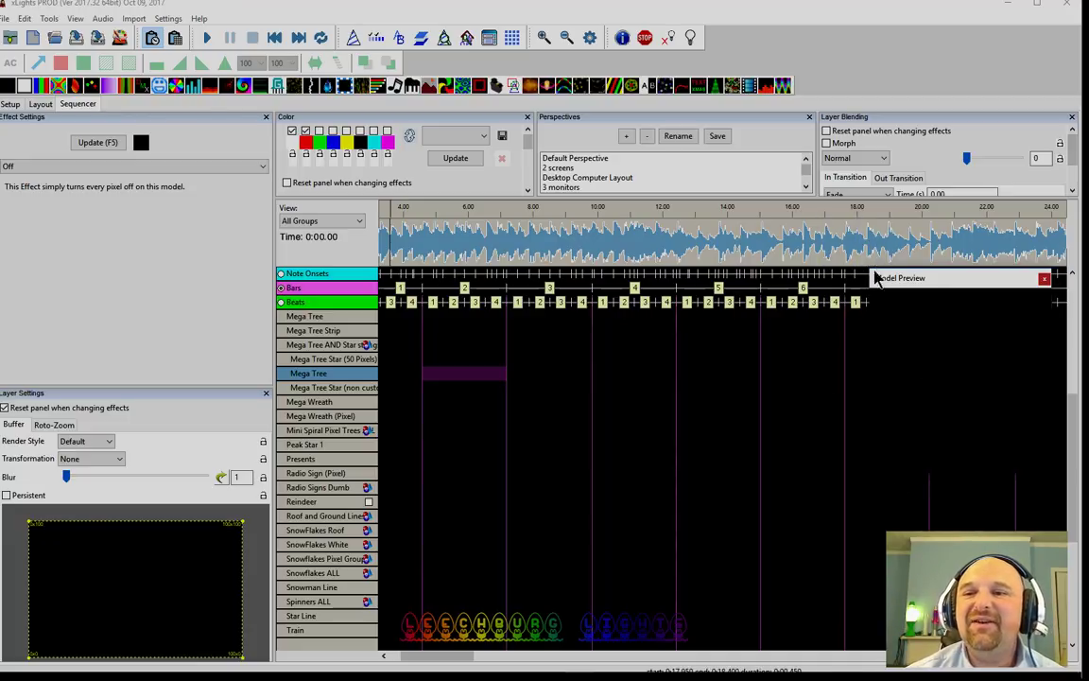
pyautogui.moveTo(867, 269); pyautogui.dragTo(742, 236)
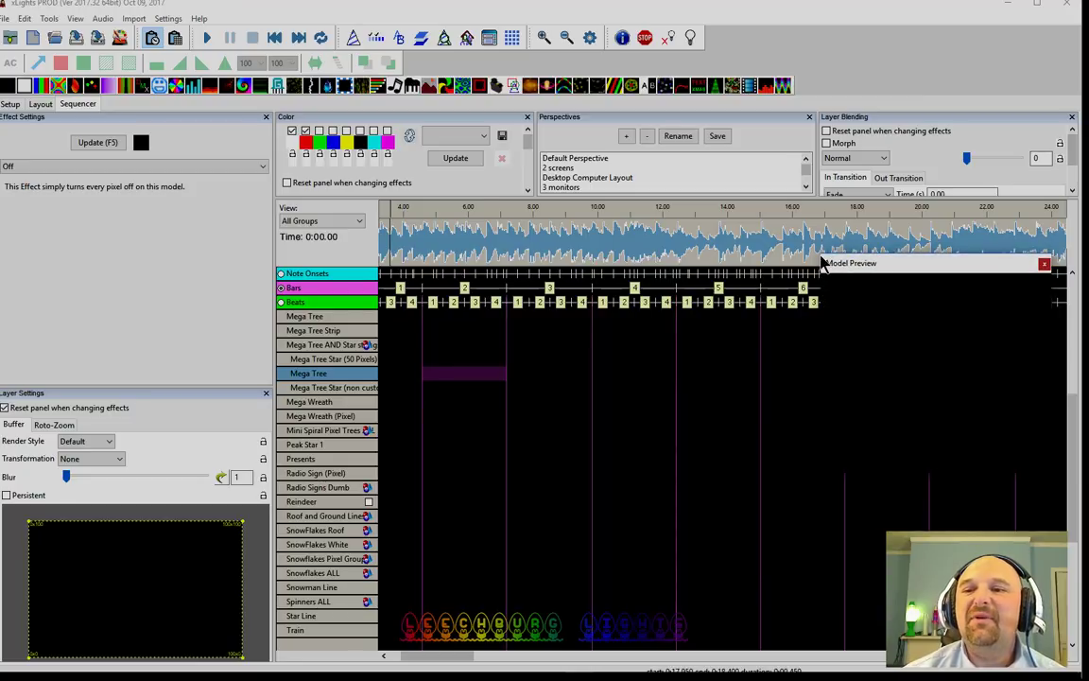
pyautogui.click(457, 378)
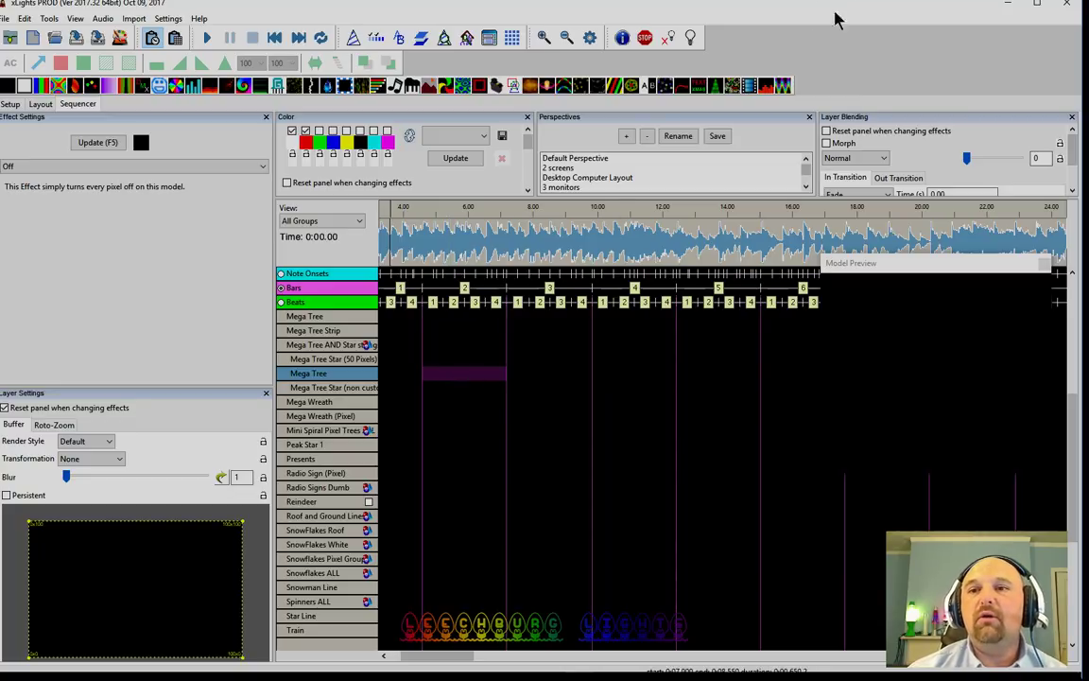
# - Apply a VU Meter effect to the selected Mega Tree cell, and delete a trial one placed on Mega Tree Star (50 Pixels)
pyautogui.click(768, 88)
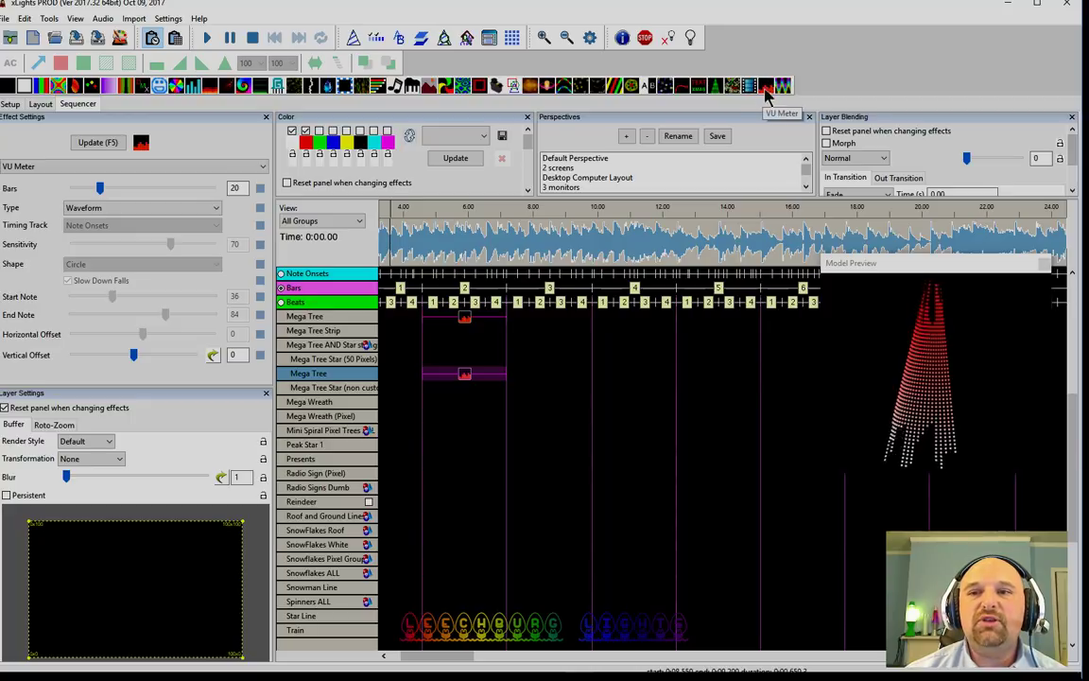
pyautogui.moveTo(771, 90); pyautogui.dragTo(567, 361)
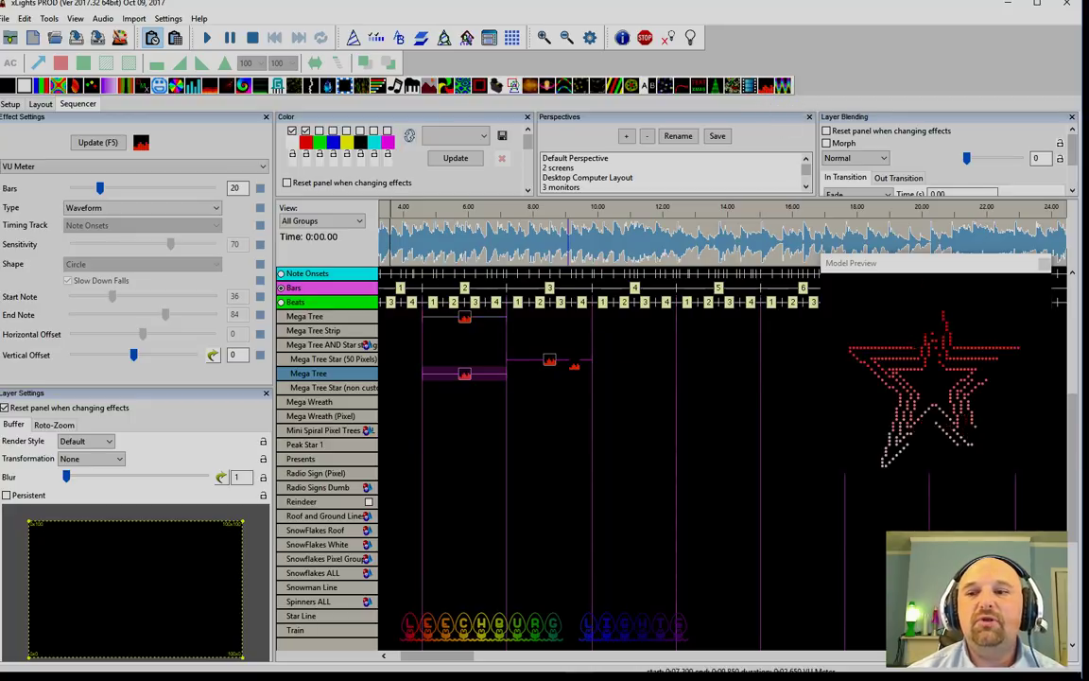
pyautogui.press('Delete')
# - Try the Rotate CC 90 and Rotate CW 90 buffer transformations on the Mega Tree's VU Meter effect
pyautogui.click(469, 379)
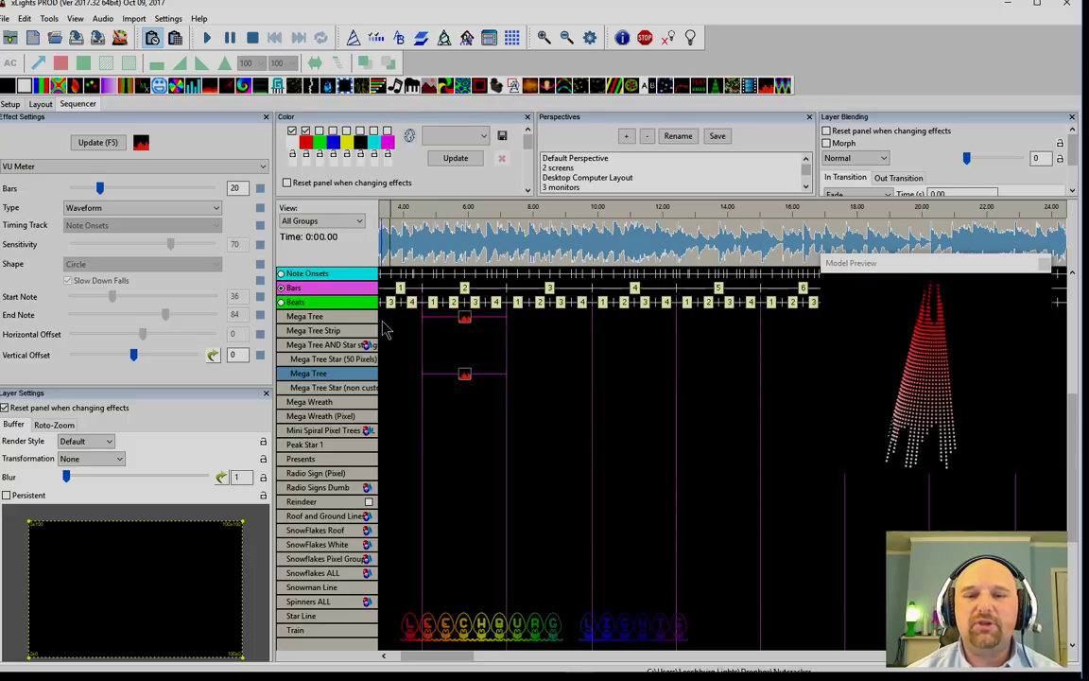
pyautogui.click(466, 376)
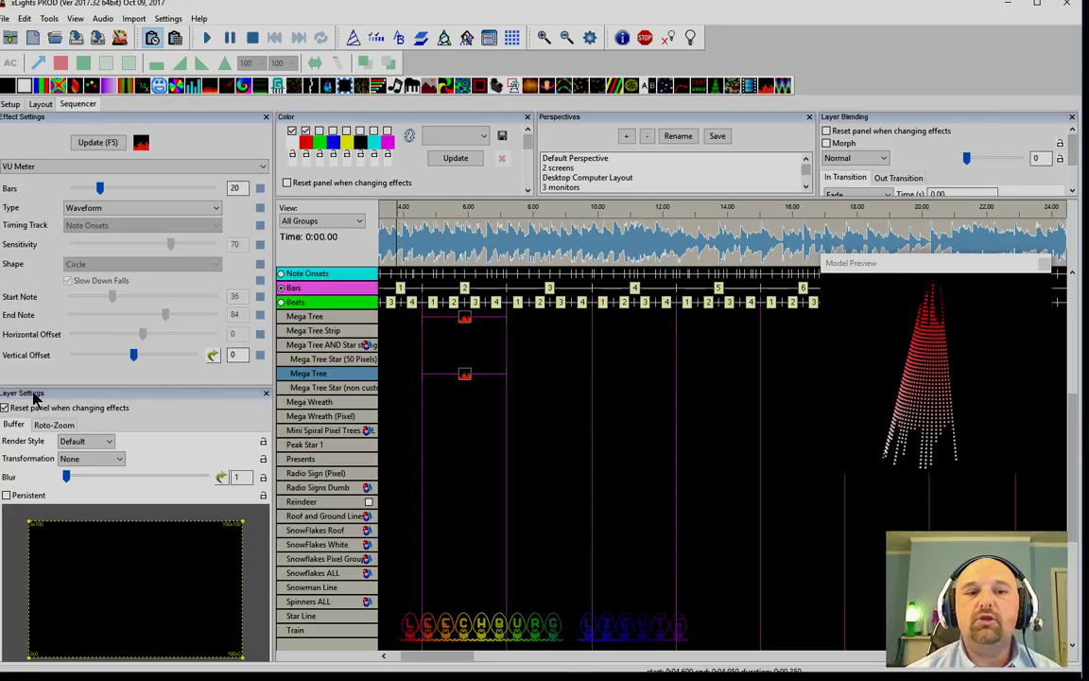
pyautogui.click(71, 460)
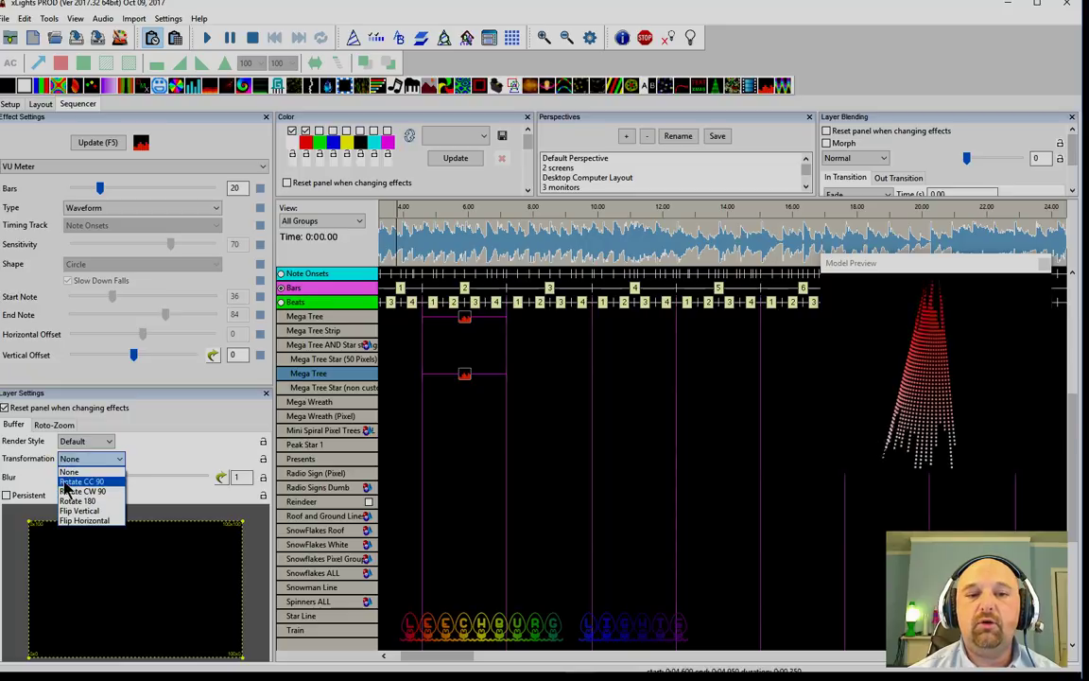
pyautogui.click(66, 481)
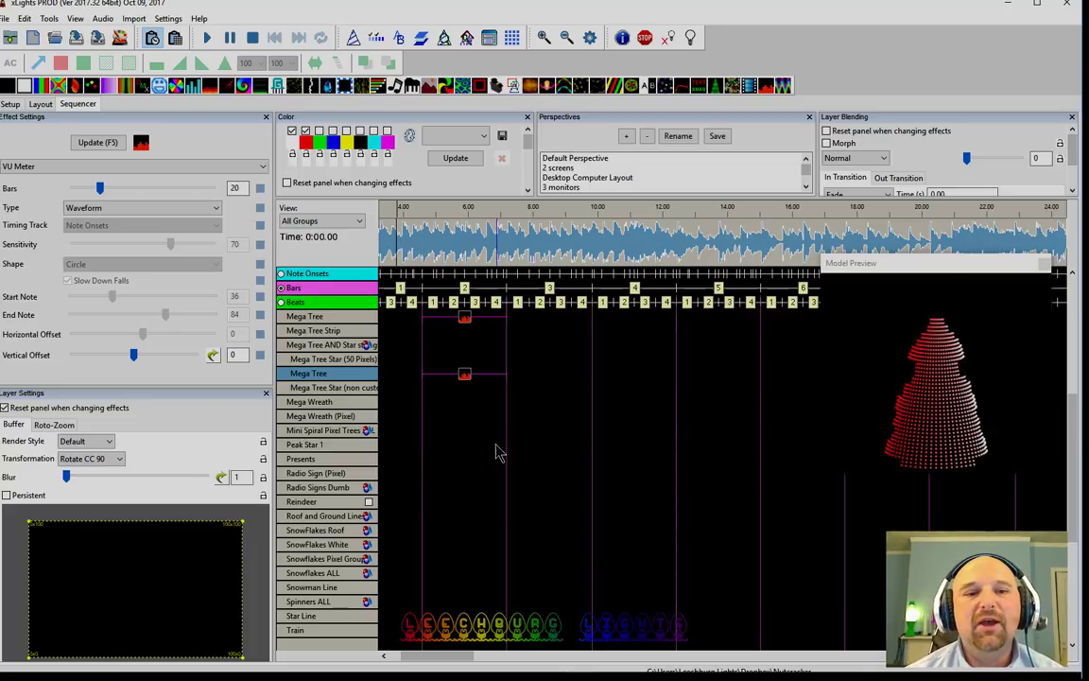
pyautogui.click(90, 458)
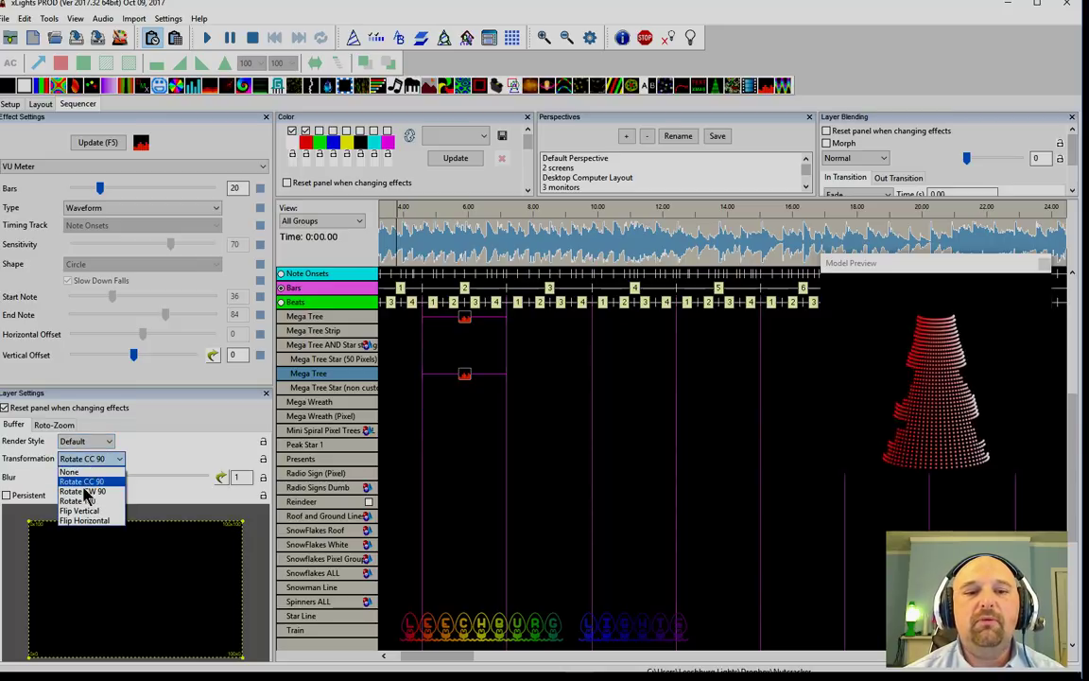
pyautogui.click(83, 491)
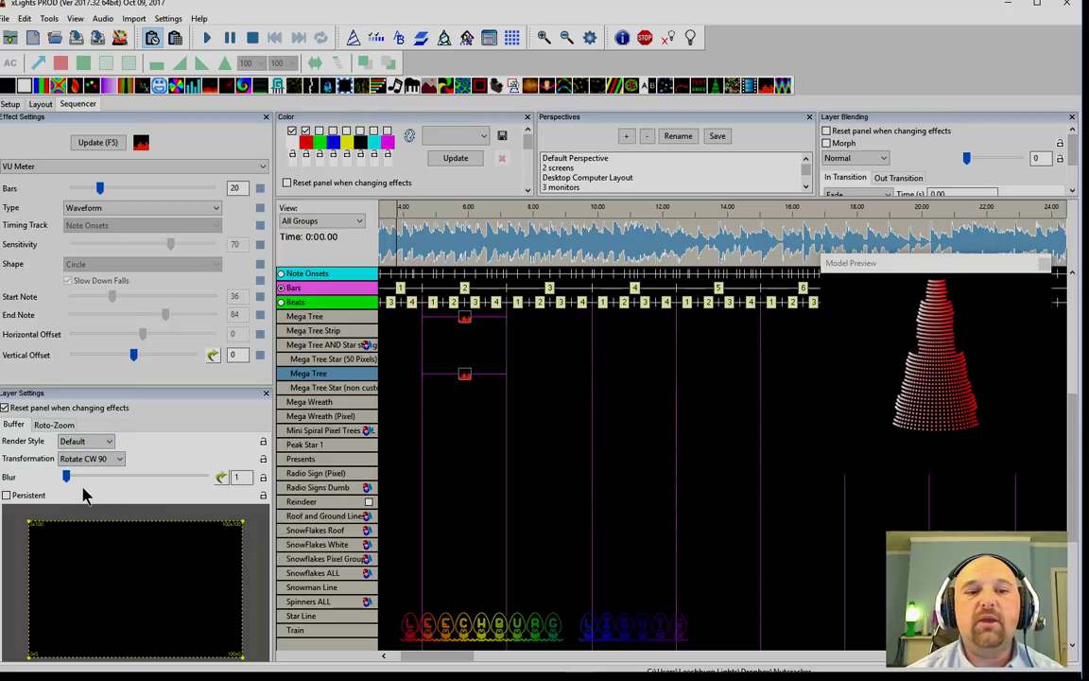
# - Try the Flip Vertical buffer transformation on the Mega Tree's VU Meter effect, and return the transformation to None
pyautogui.click(84, 458)
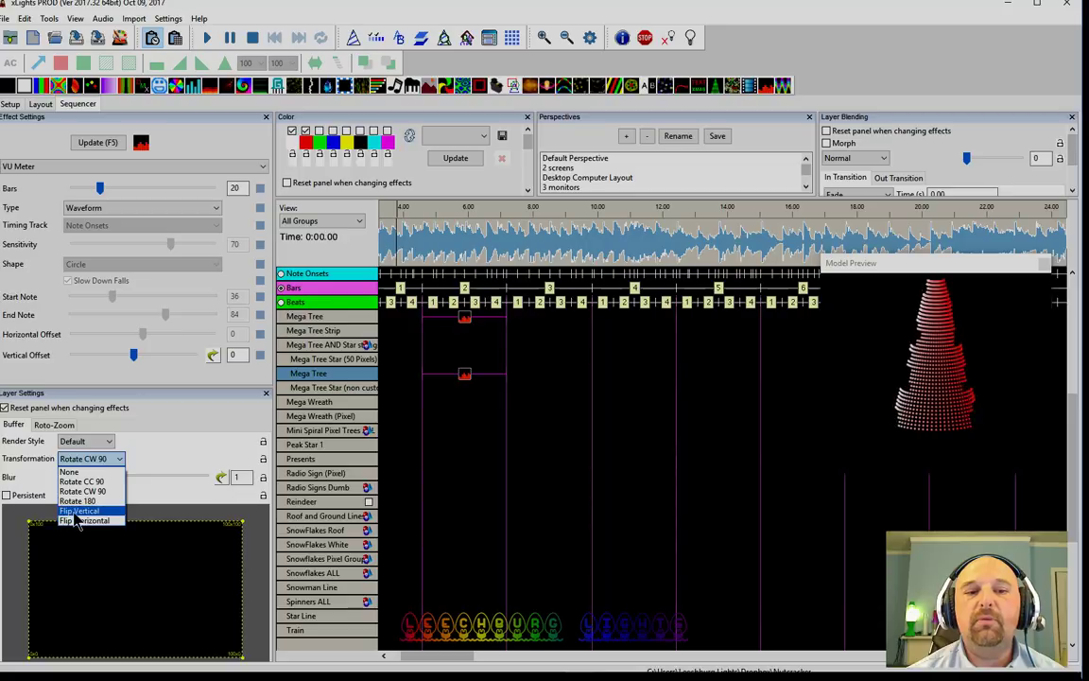
pyautogui.click(79, 519)
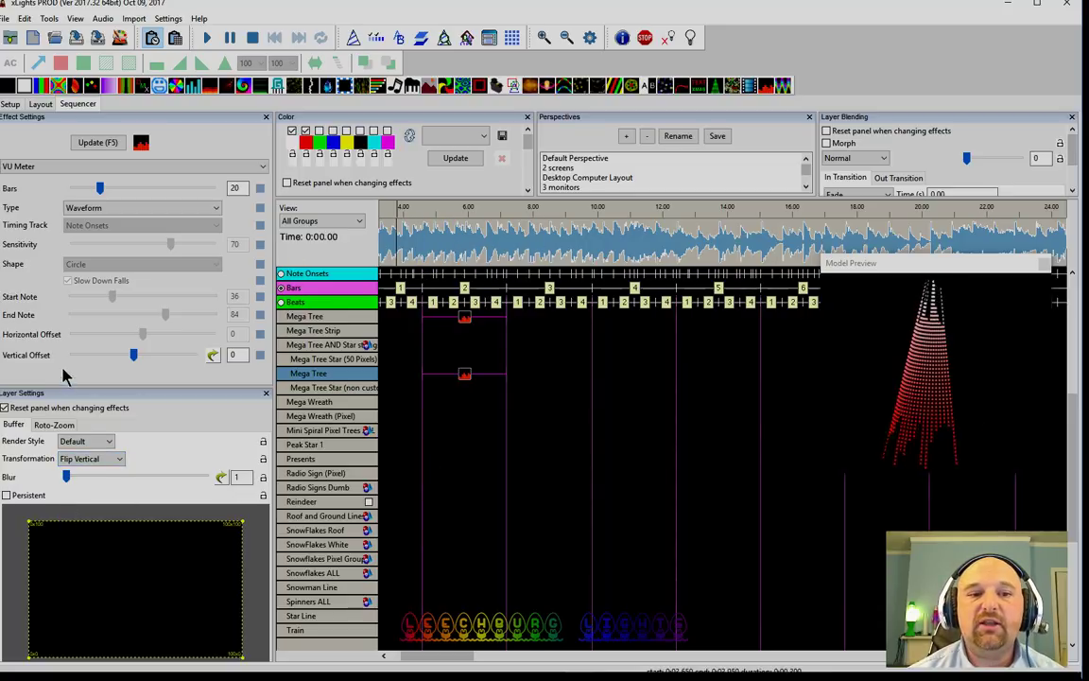
pyautogui.click(95, 460)
pyautogui.click(91, 467)
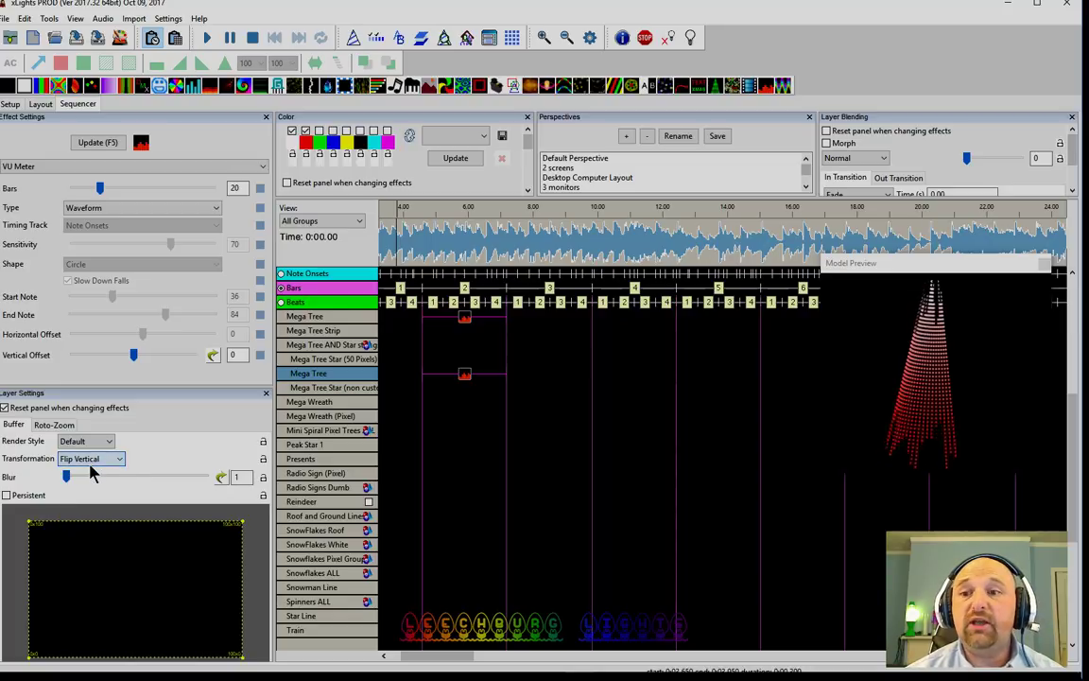
pyautogui.click(87, 459)
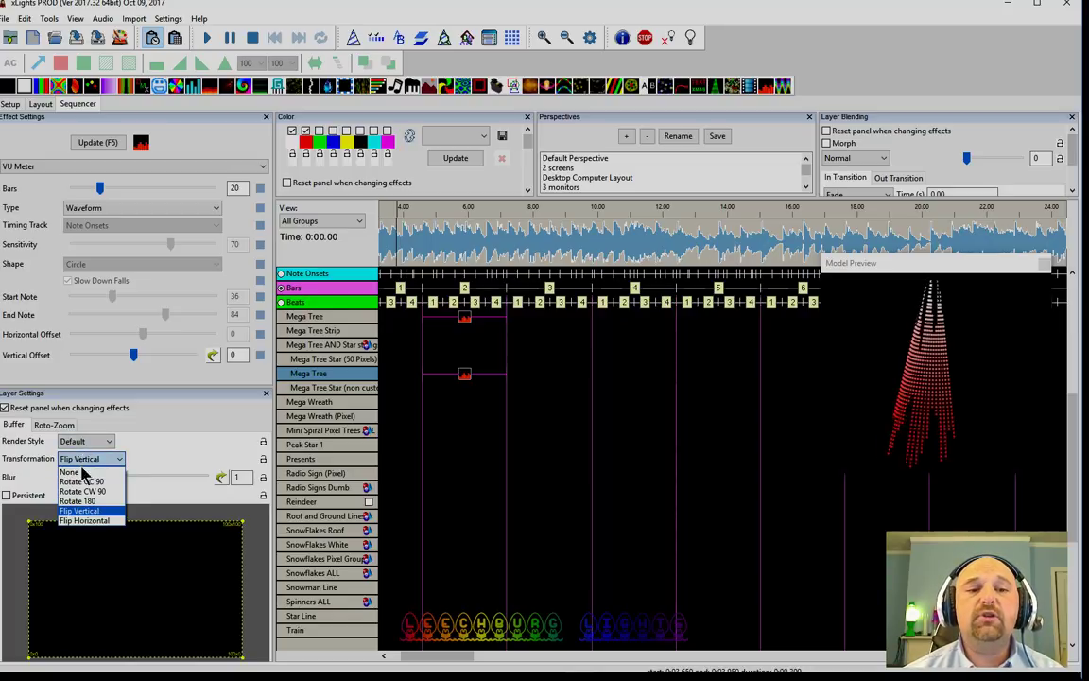
pyautogui.click(85, 470)
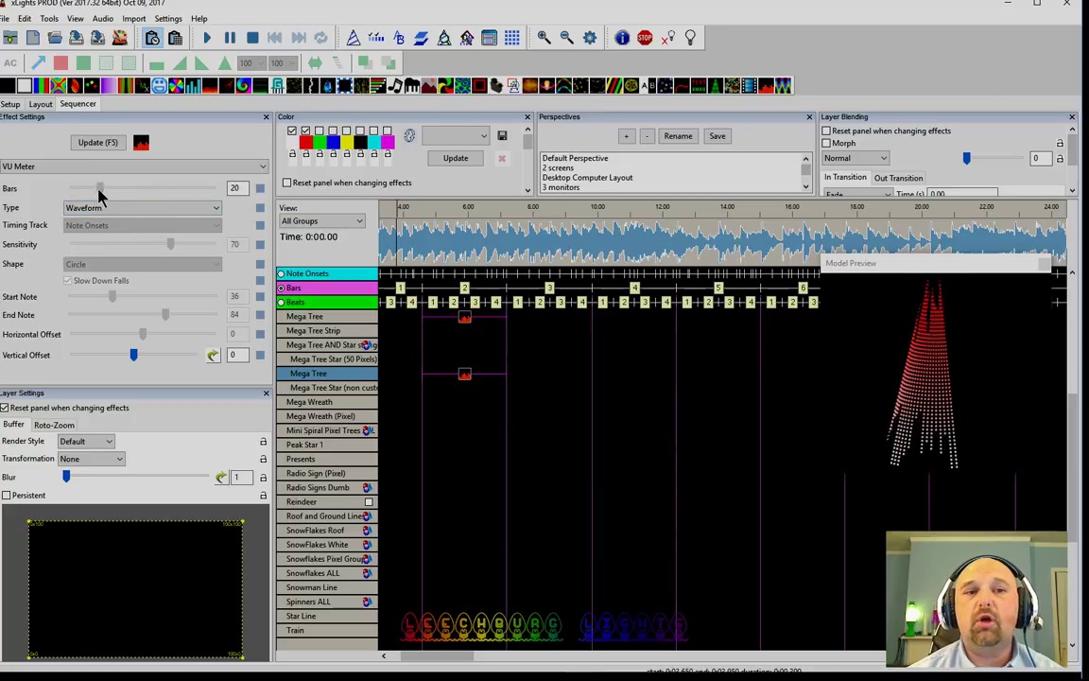
# - Try Bars values of 100, 1, 4, 33 and again 100 on the Mega Tree's Waveform VU Meter effect
pyautogui.moveTo(99, 189); pyautogui.dragTo(212, 192)
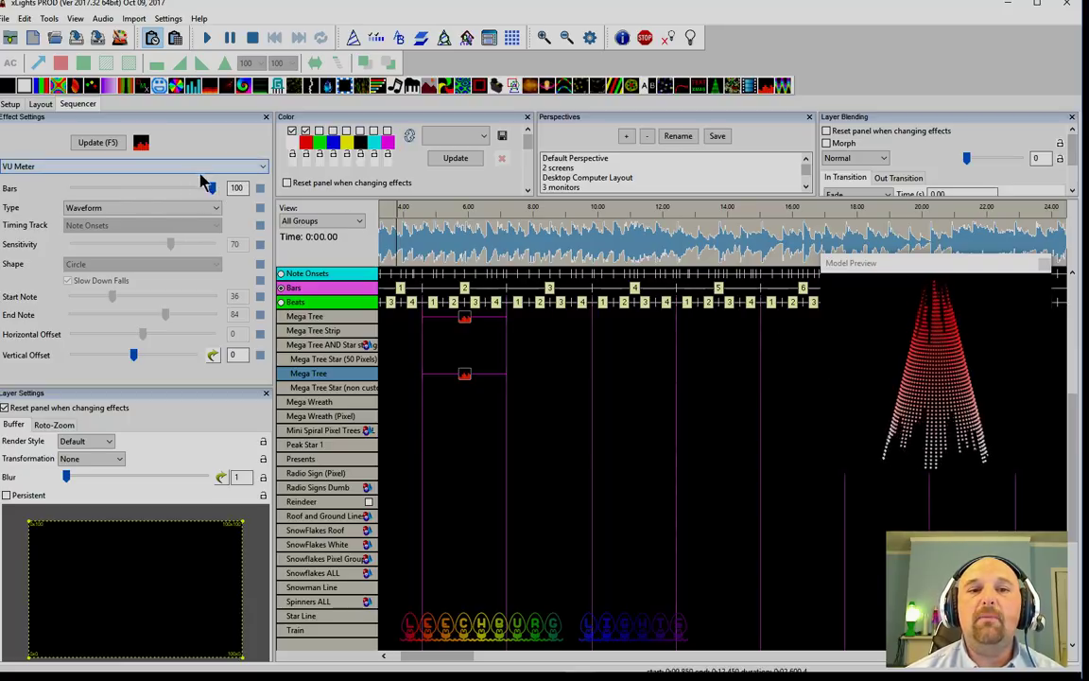
pyautogui.moveTo(213, 188); pyautogui.dragTo(70, 190)
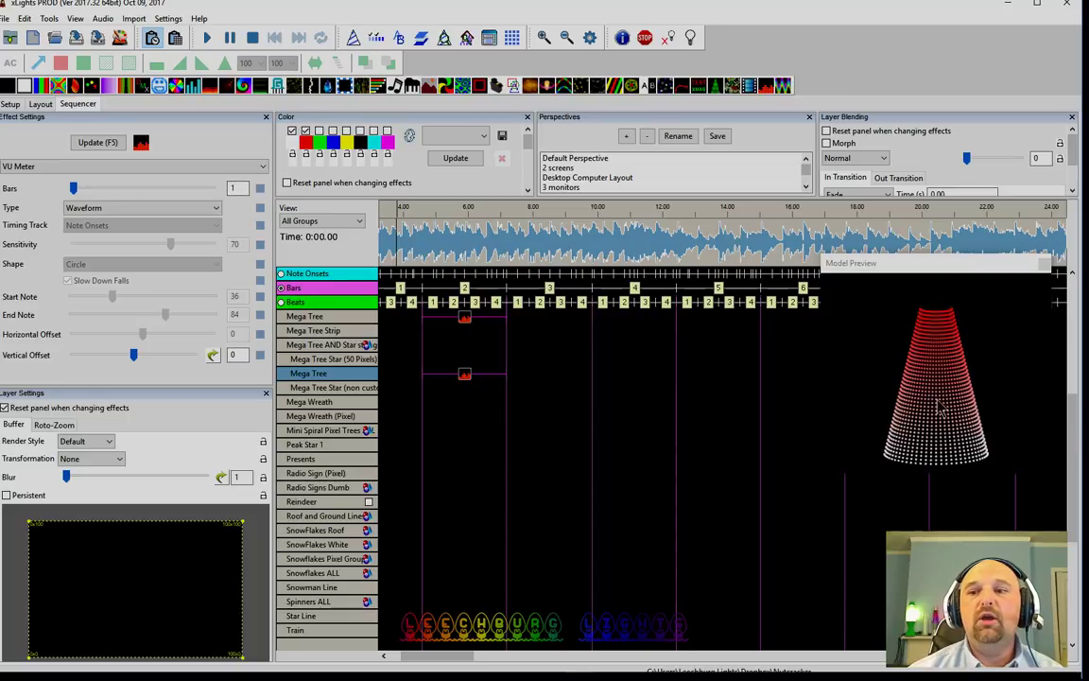
pyautogui.moveTo(901, 433); pyautogui.dragTo(962, 410)
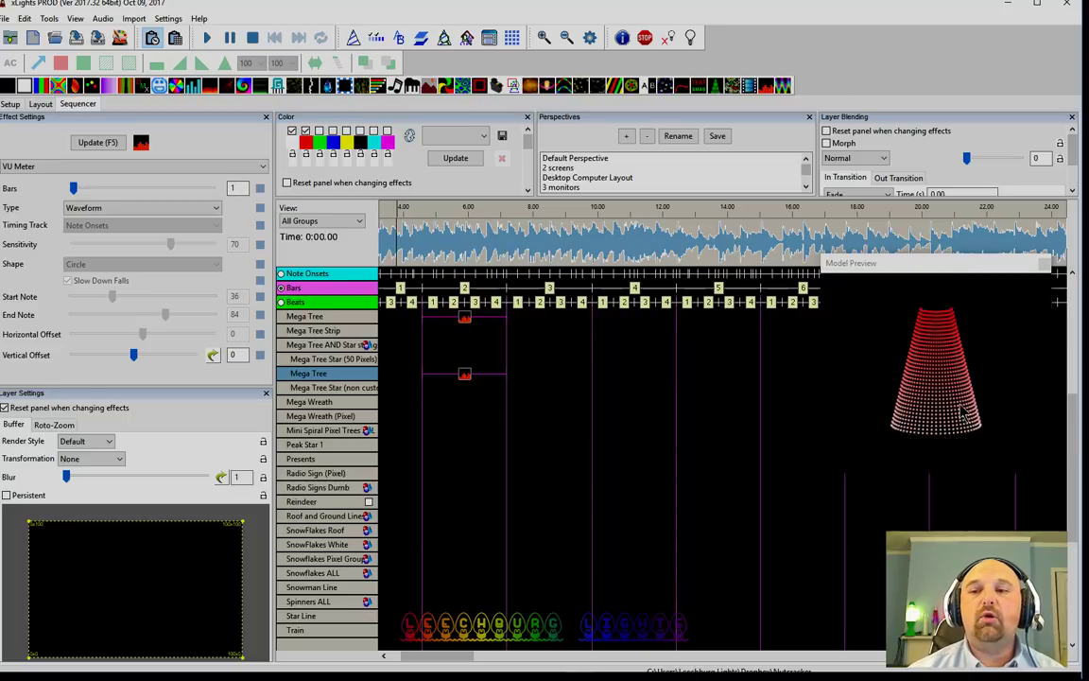
pyautogui.moveTo(74, 192); pyautogui.dragTo(80, 196)
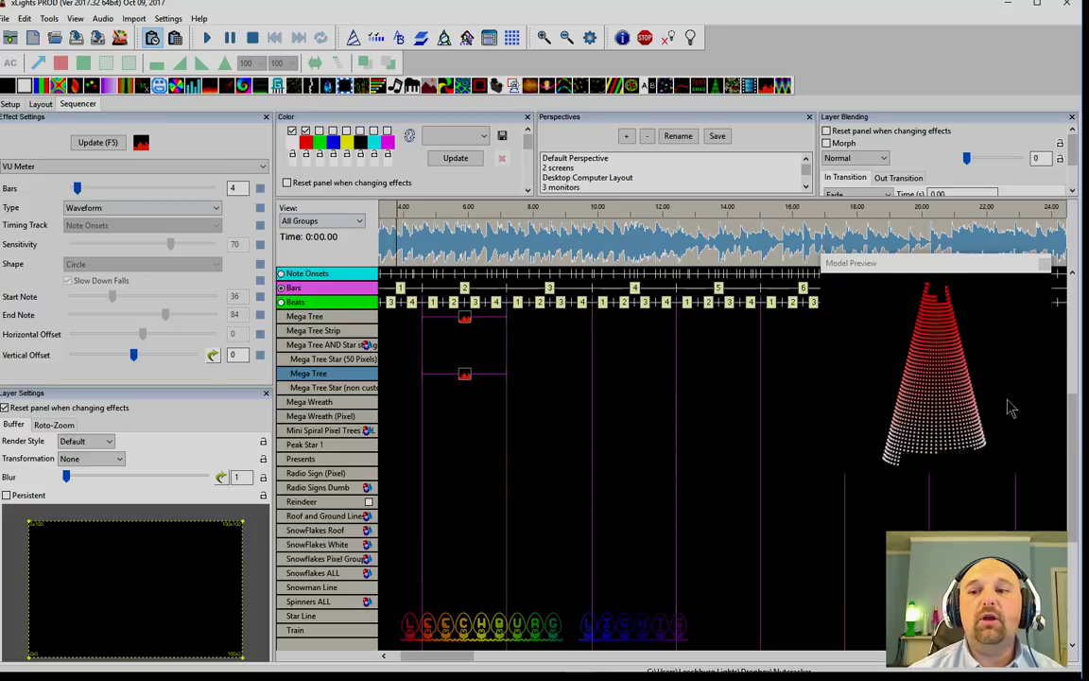
pyautogui.click(78, 190)
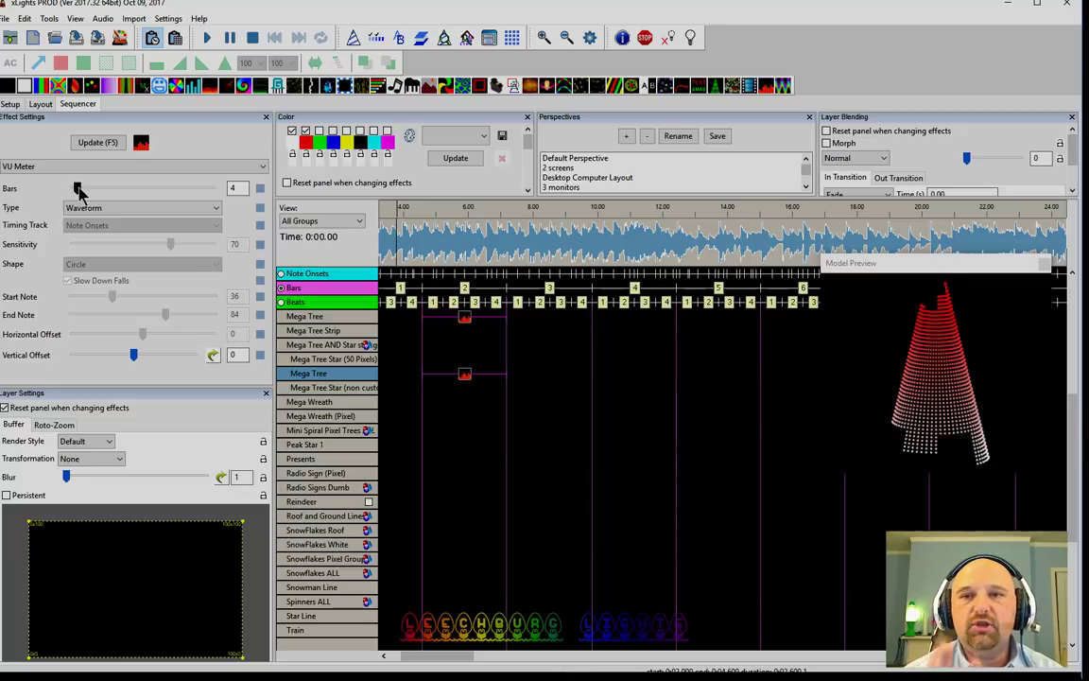
pyautogui.moveTo(78, 190); pyautogui.dragTo(117, 190)
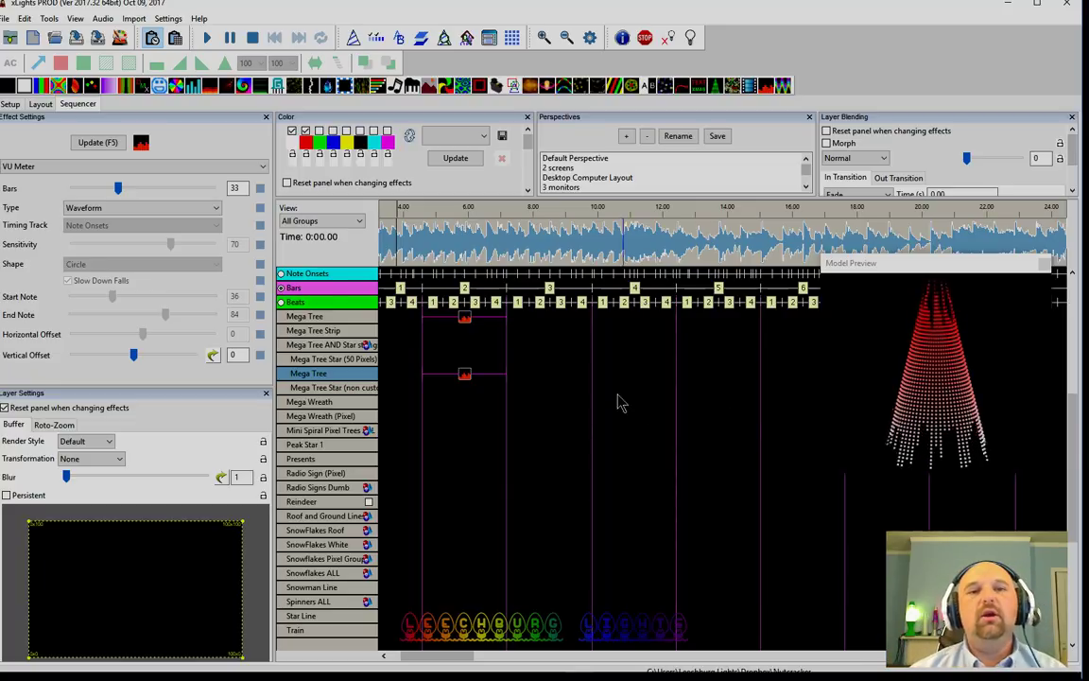
pyautogui.doubleClick(235, 187)
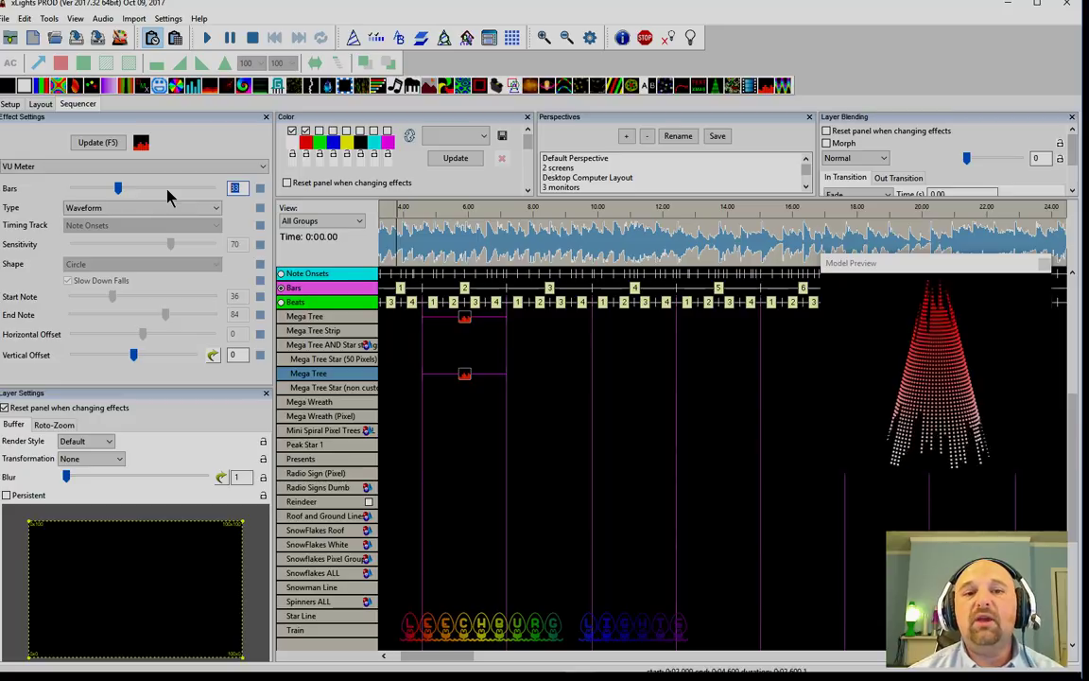
pyautogui.write('100')
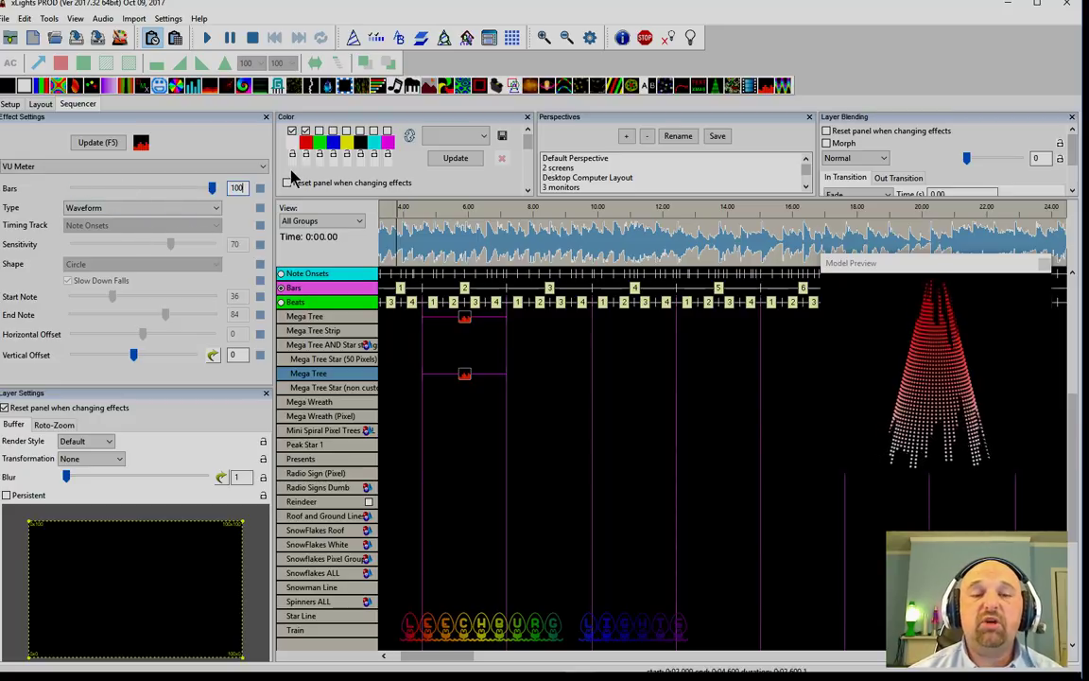
pyautogui.rightClick(130, 572)
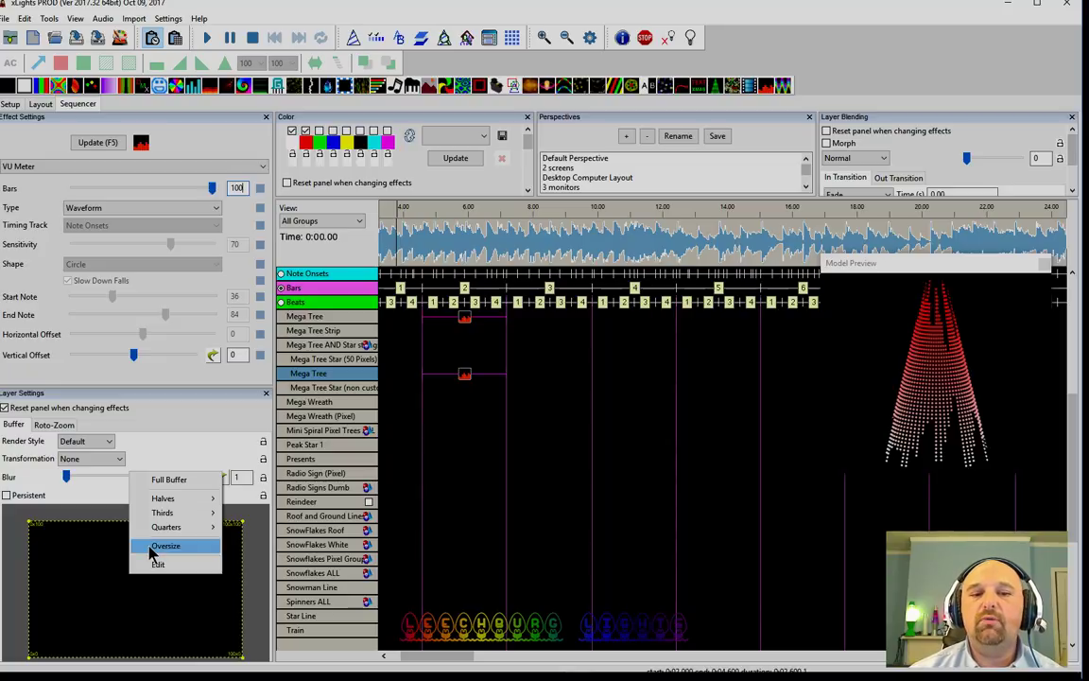
pyautogui.click(157, 564)
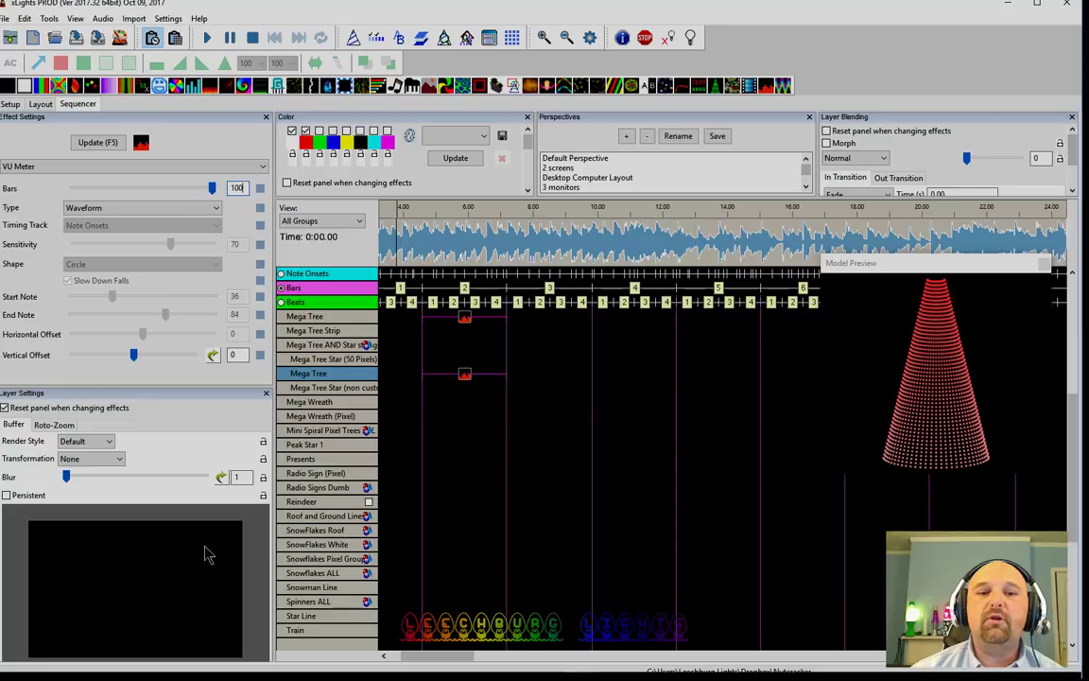
pyautogui.rightClick(114, 595)
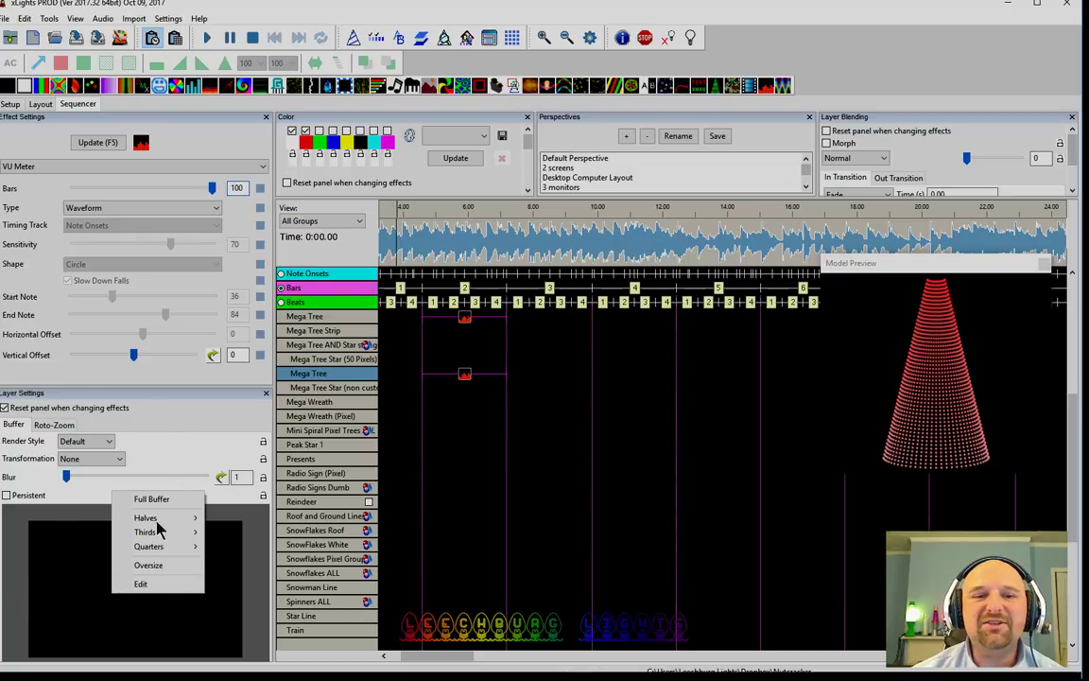
pyautogui.click(75, 500)
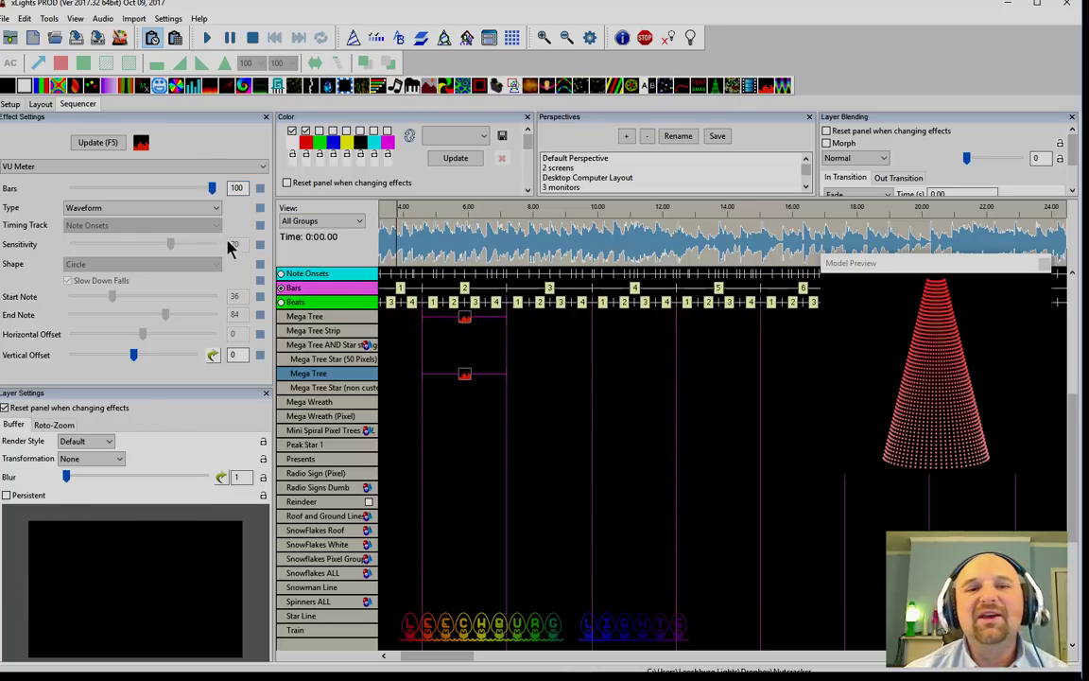
# - Set the Mega Tree's VU Meter effect to 32 bars and change its type to Spectrogram
pyautogui.moveTo(211, 189); pyautogui.dragTo(207, 188)
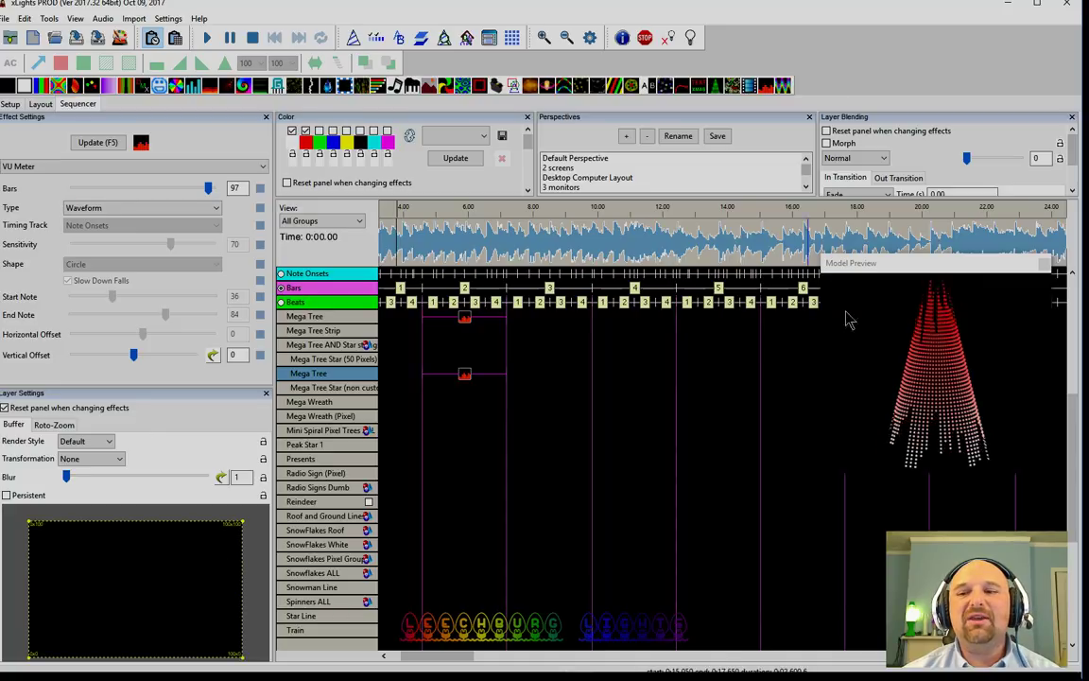
pyautogui.moveTo(209, 188); pyautogui.dragTo(118, 192)
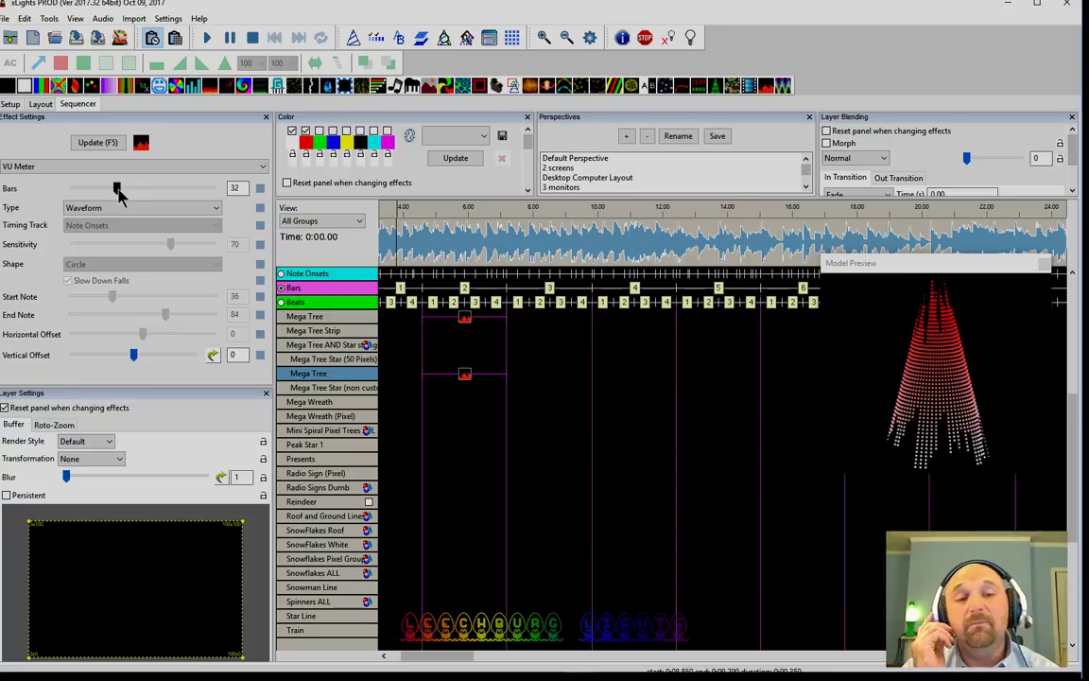
pyautogui.click(85, 208)
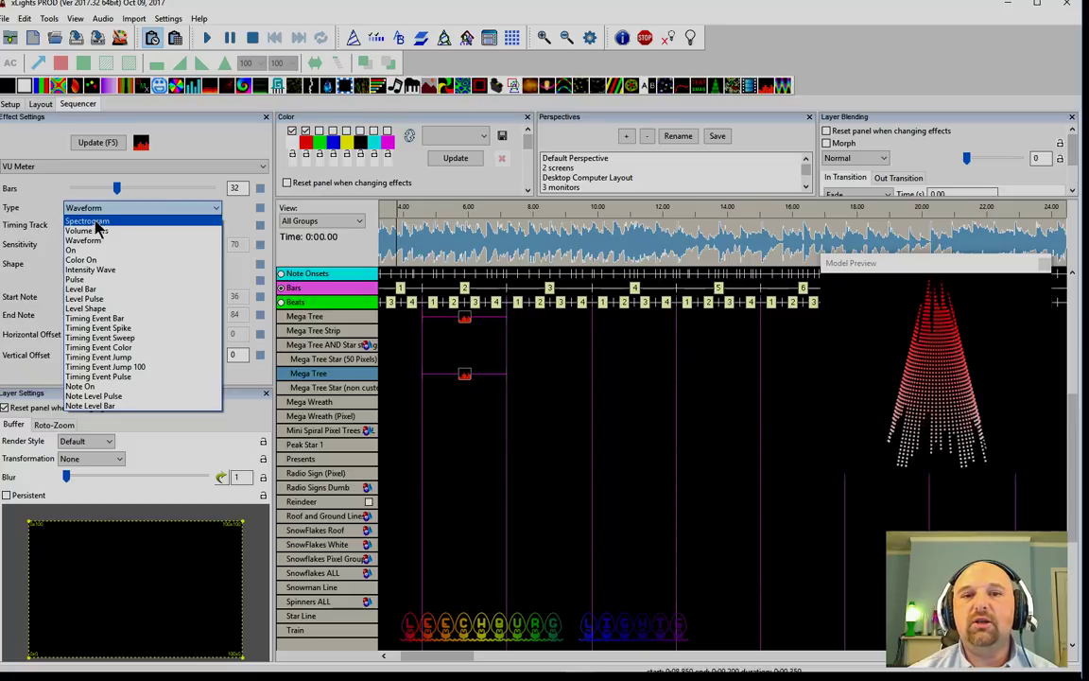
pyautogui.click(96, 221)
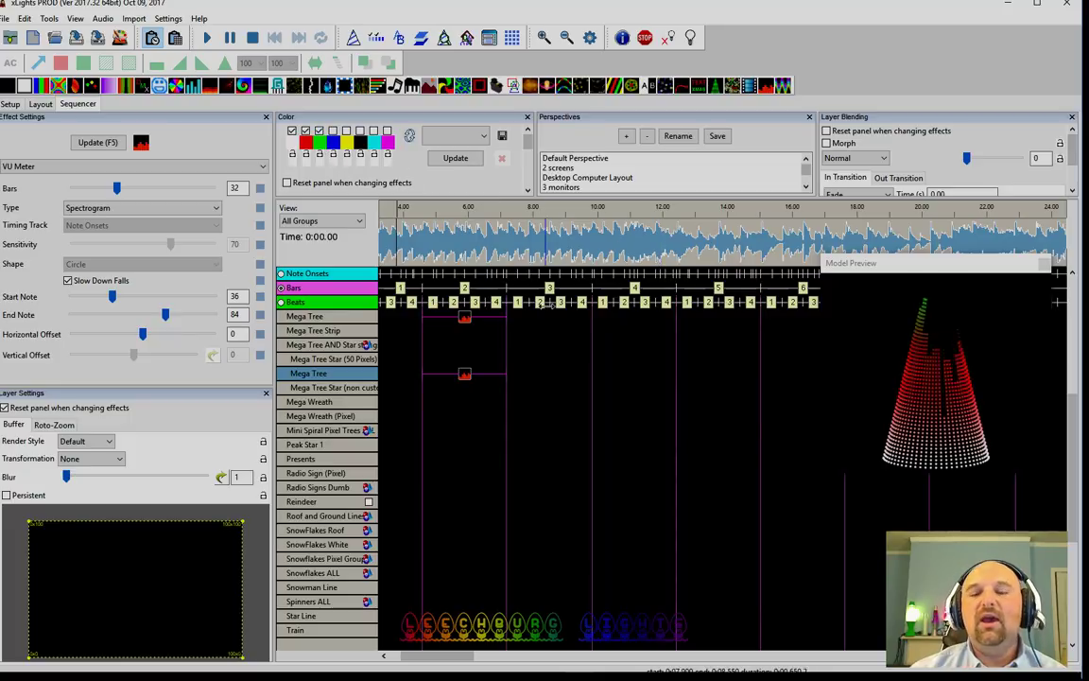
# - Extend the Mega Tree's VU Meter effect to the end of bar 3, and try 30 and 19 bars before returning to 32
pyautogui.moveTo(507, 373); pyautogui.dragTo(592, 374)
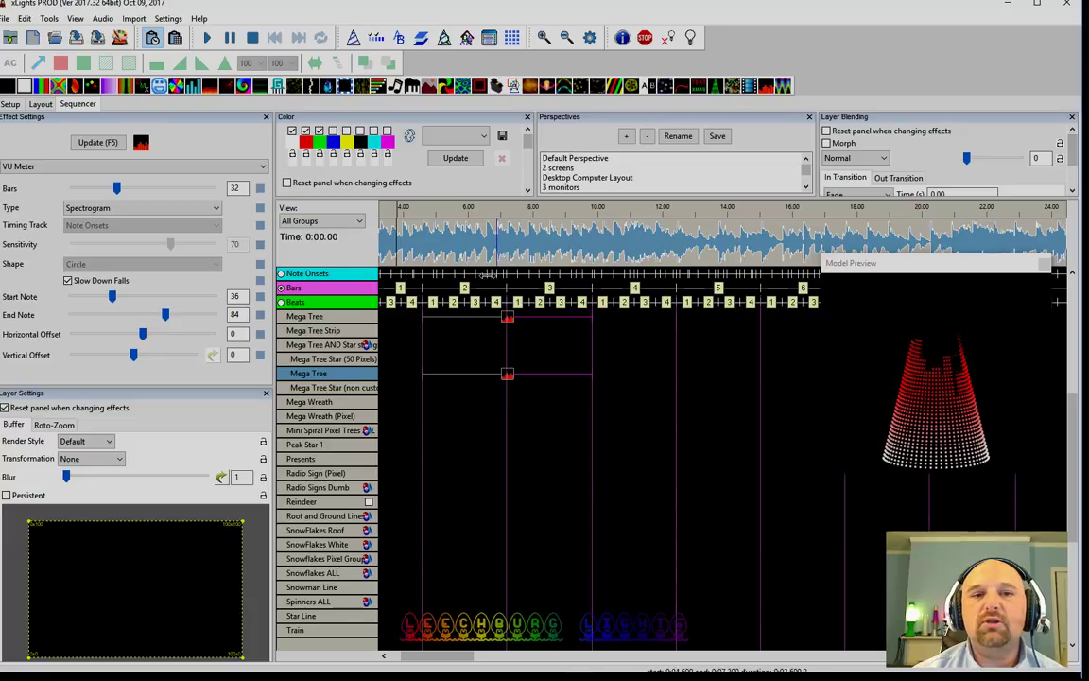
pyautogui.moveTo(114, 187)
pyautogui.mouseDown()
pyautogui.moveTo(155, 194)
pyautogui.moveTo(102, 189)
pyautogui.moveTo(114, 188)
pyautogui.mouseUp()
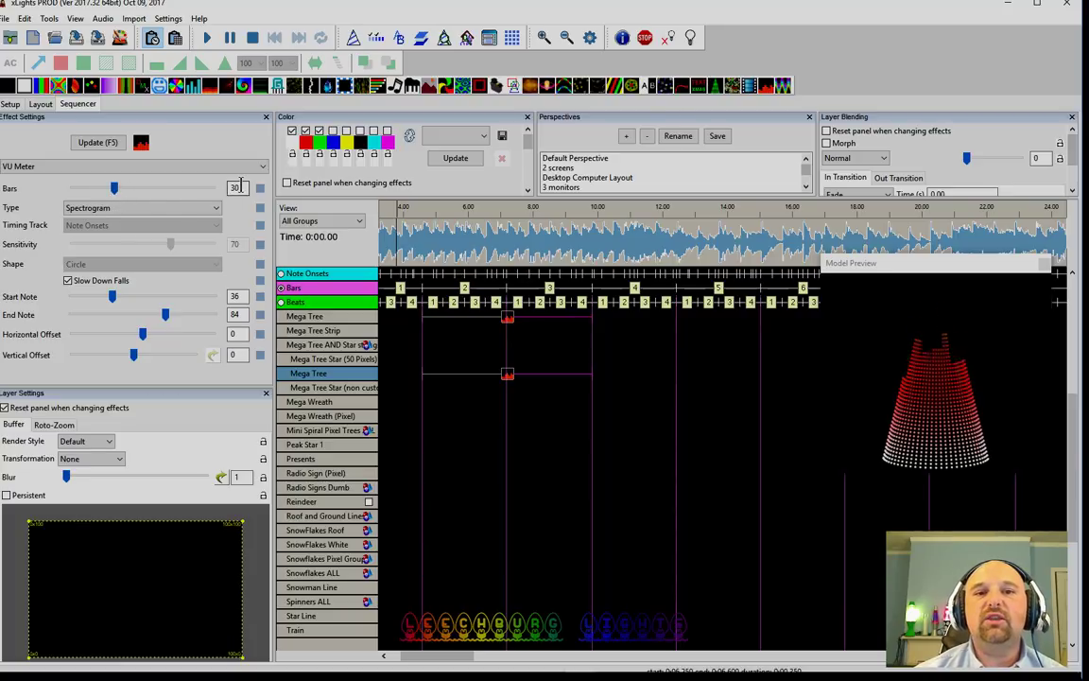
pyautogui.write('32')
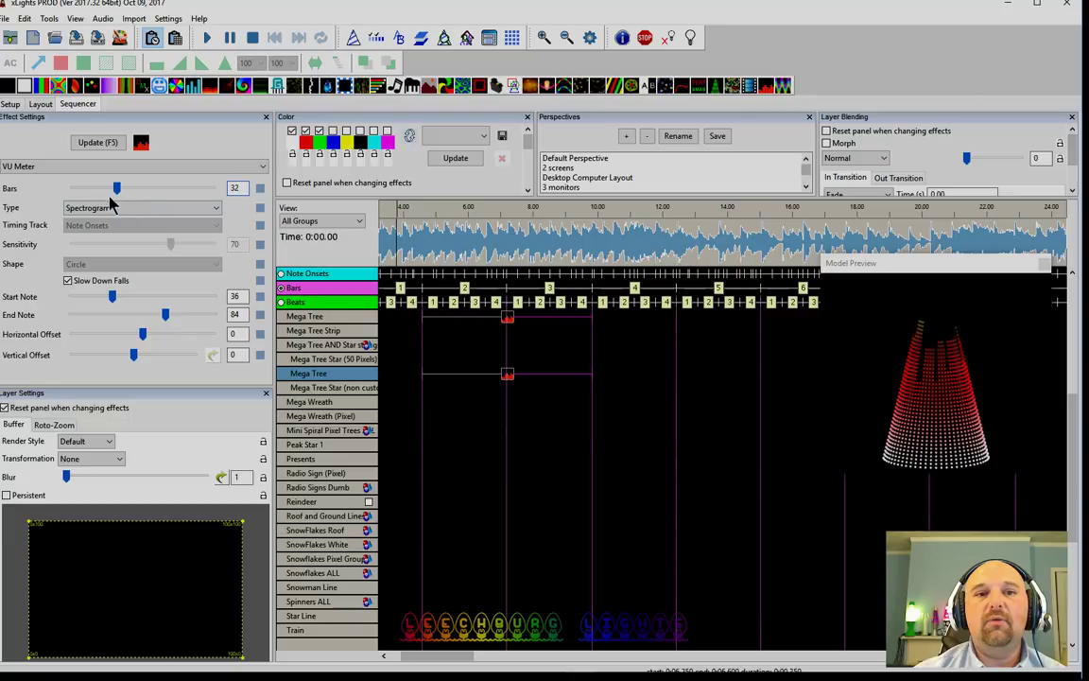
pyautogui.moveTo(117, 188); pyautogui.dragTo(99, 188)
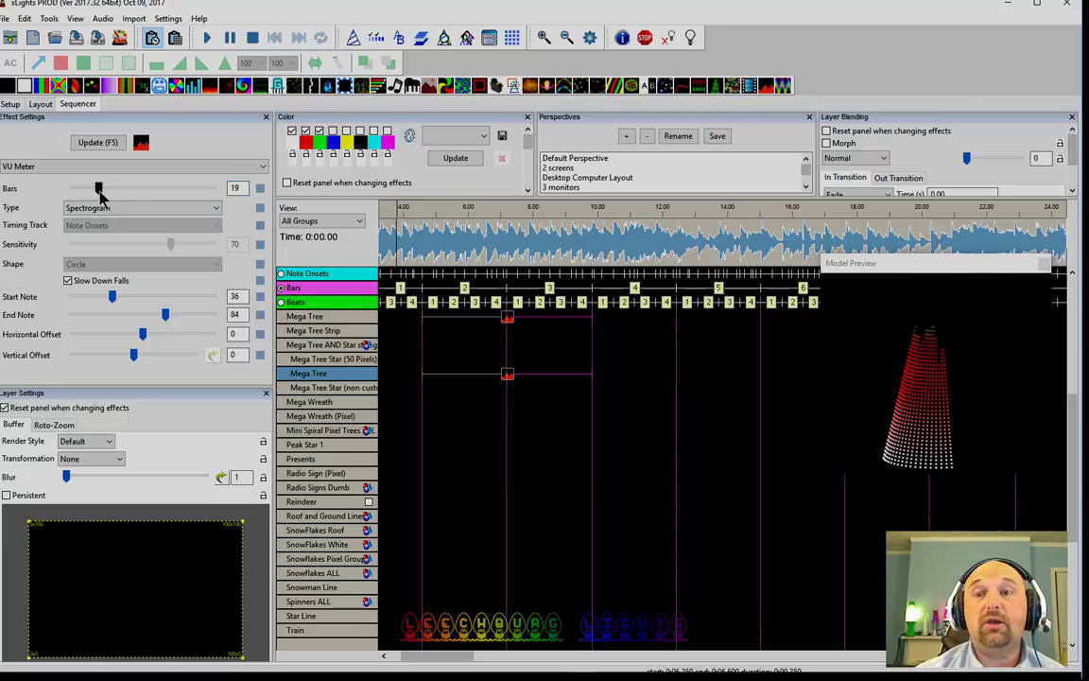
pyautogui.moveTo(99, 188); pyautogui.dragTo(116, 190)
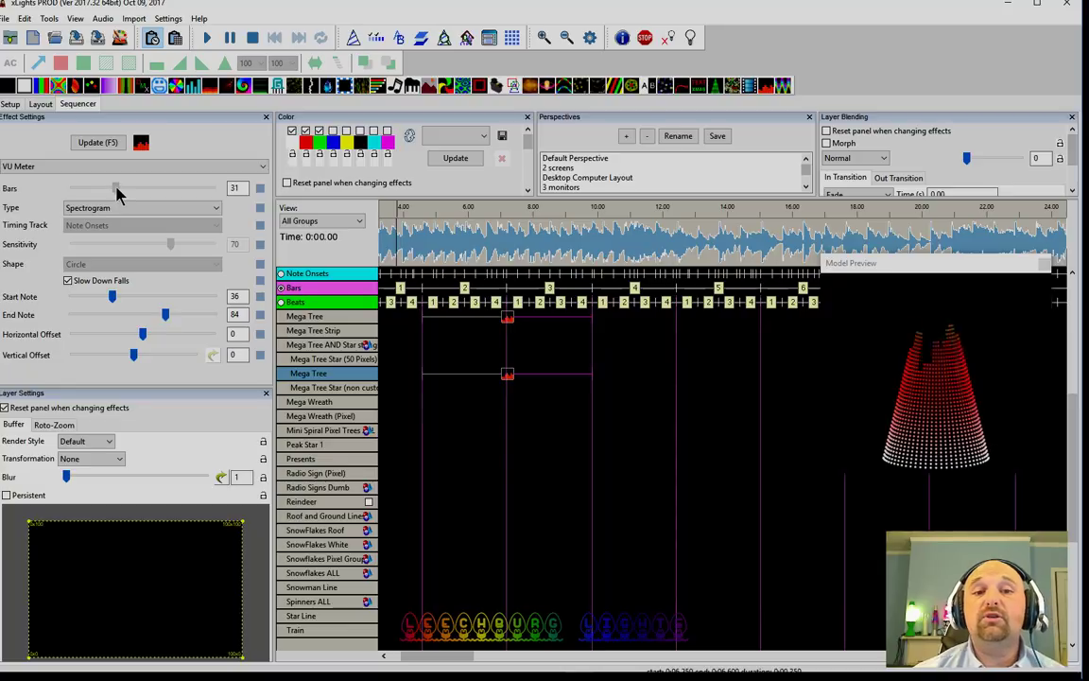
pyautogui.moveTo(117, 188); pyautogui.dragTo(117, 188)
pyautogui.moveTo(242, 188); pyautogui.dragTo(223, 188)
pyautogui.write('32')
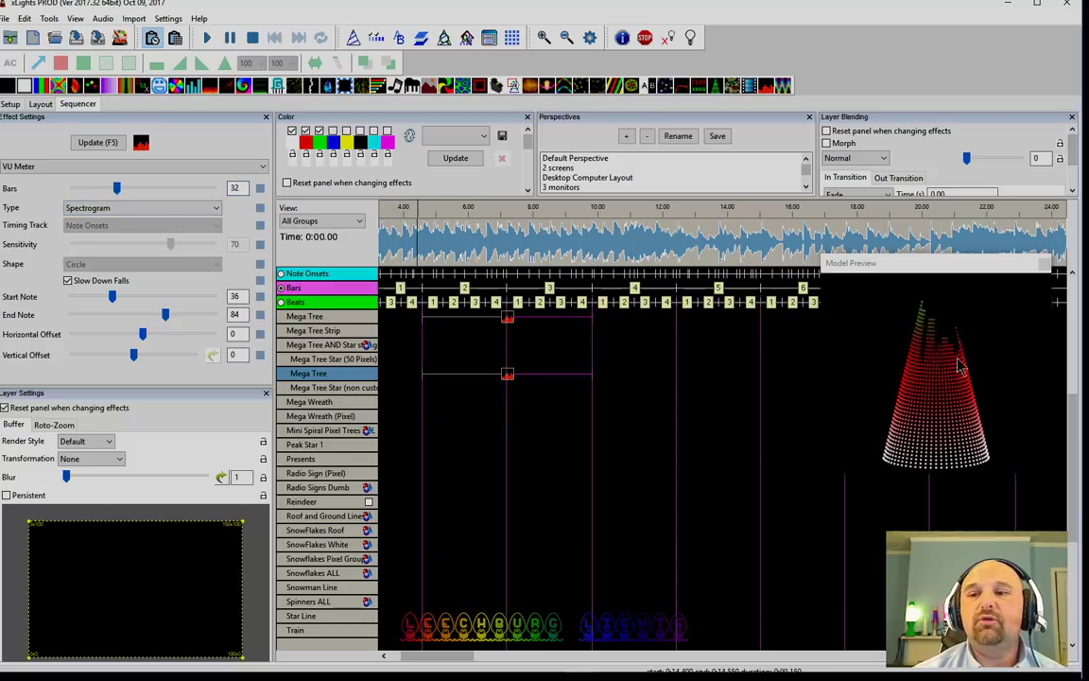
# - Play back the Spectrogram VU Meter effect and move it to bars 4 and 5 of the Mega Tree row
pyautogui.press('space')
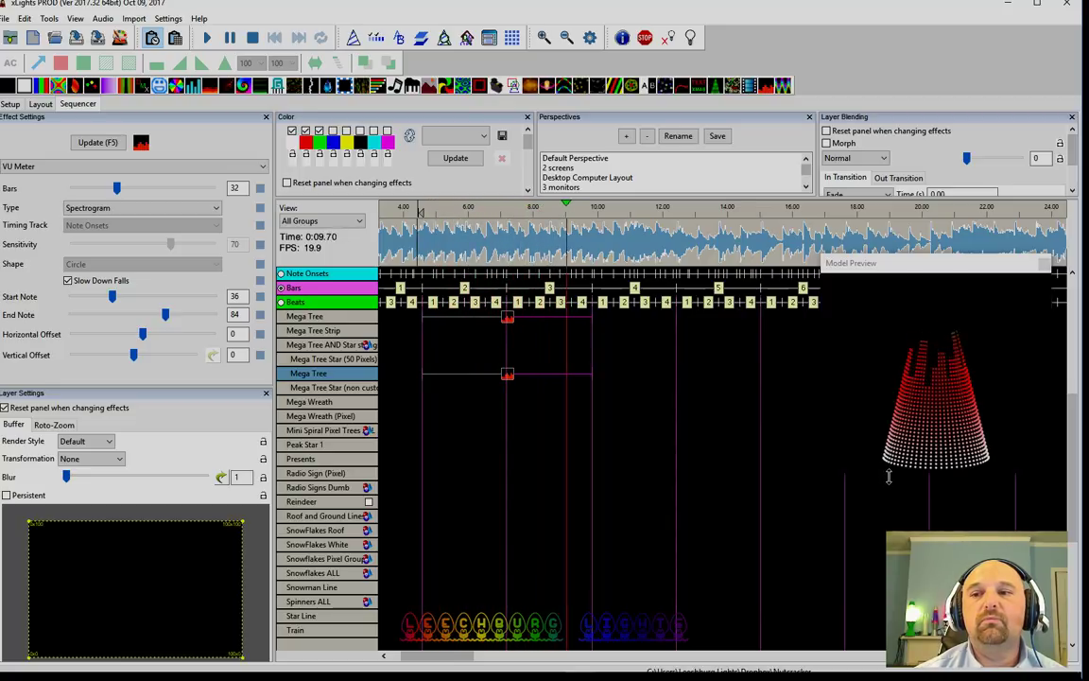
pyautogui.press('space')
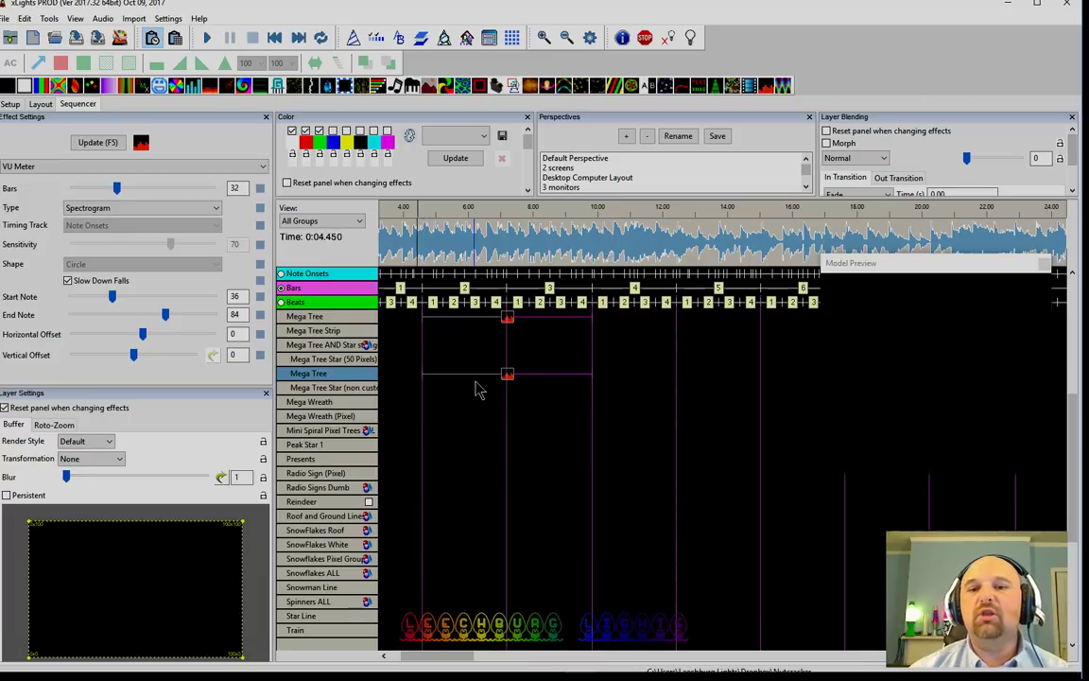
pyautogui.click(508, 374)
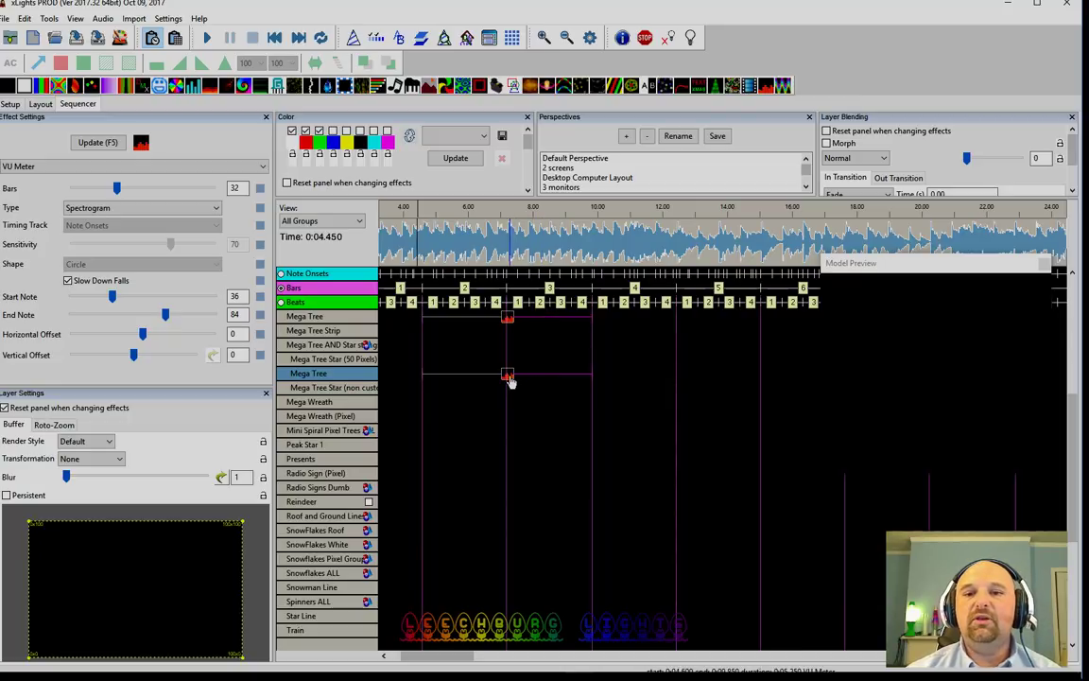
pyautogui.press('space')
pyautogui.moveTo(546, 381); pyautogui.dragTo(678, 378)
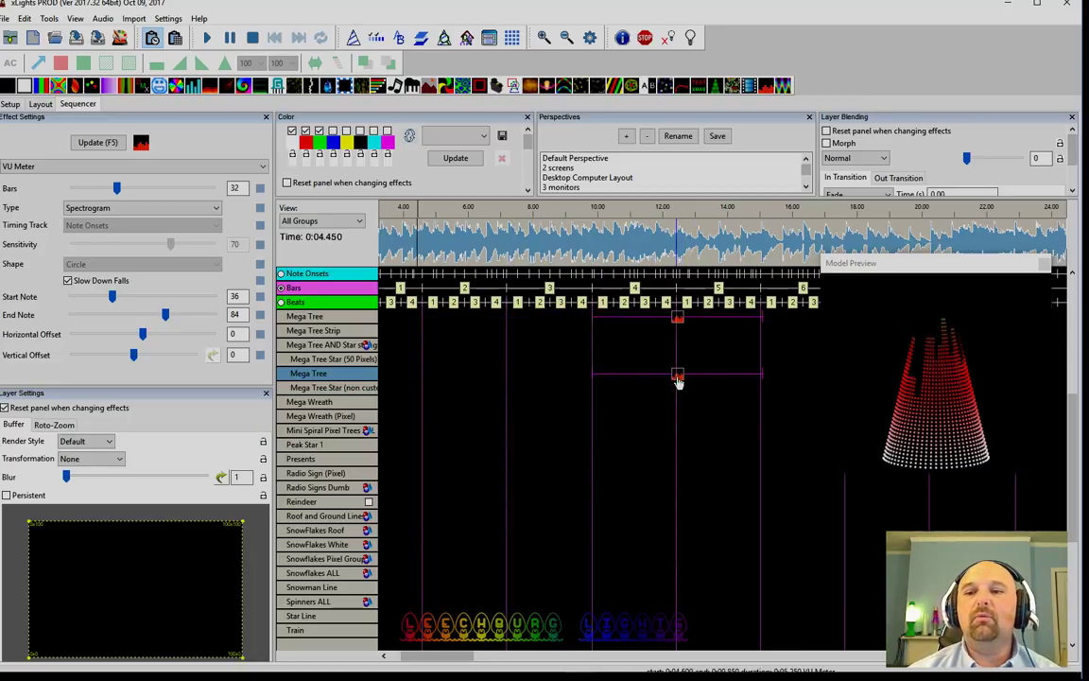
# - Change the type of the Mega Tree's VU Meter effect to Volume Bars
pyautogui.click(85, 213)
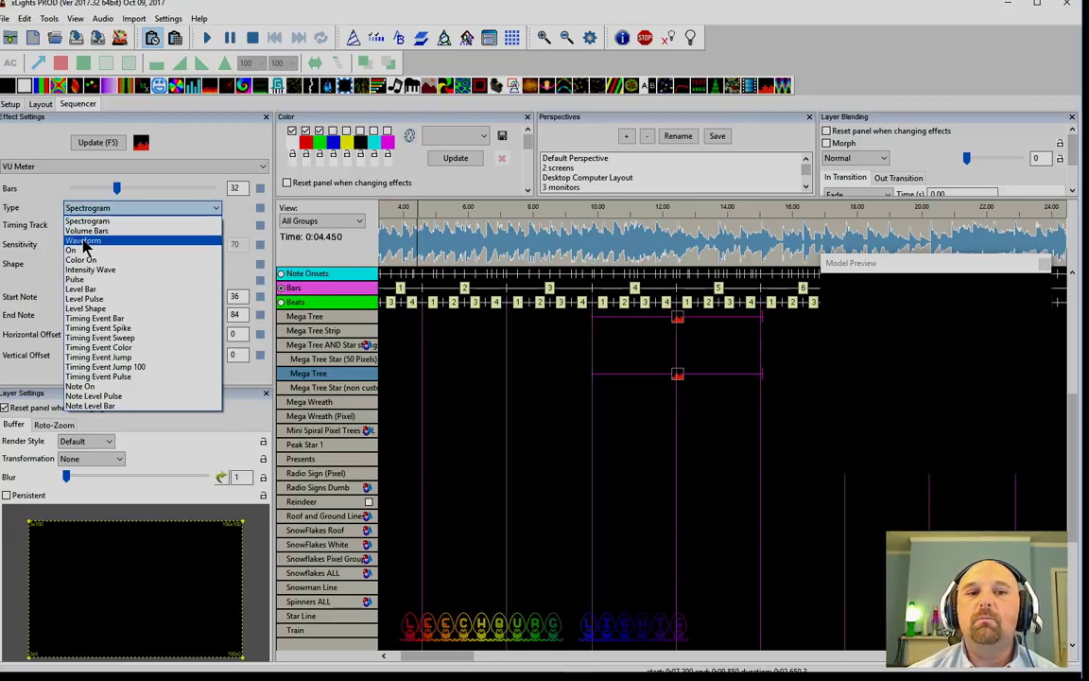
pyautogui.click(84, 232)
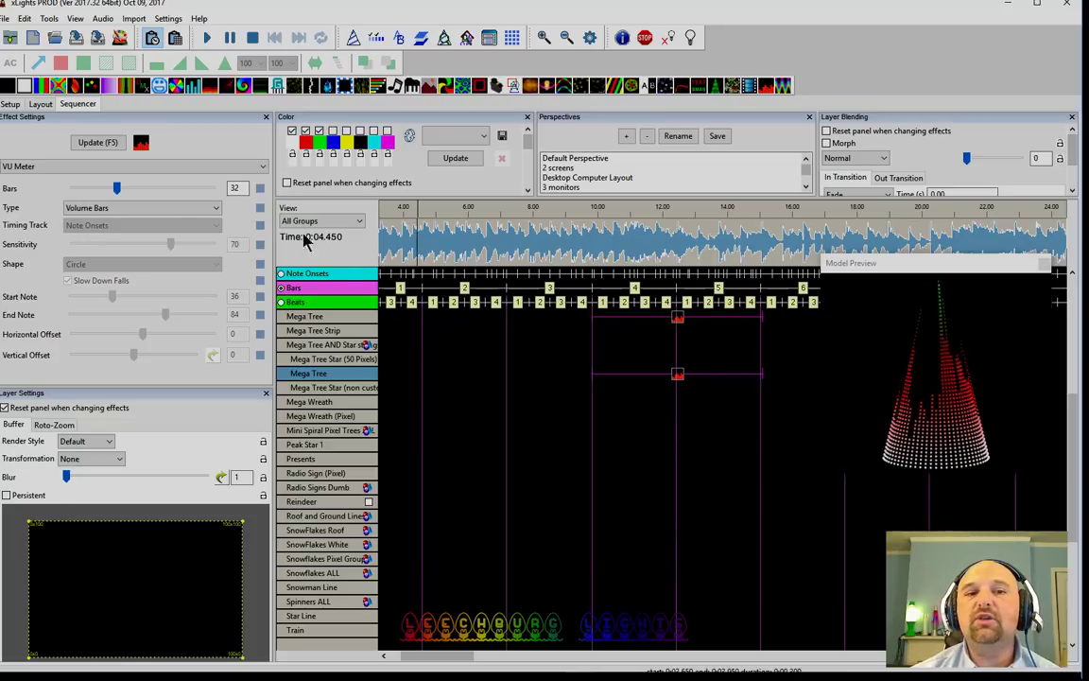
pyautogui.click(71, 207)
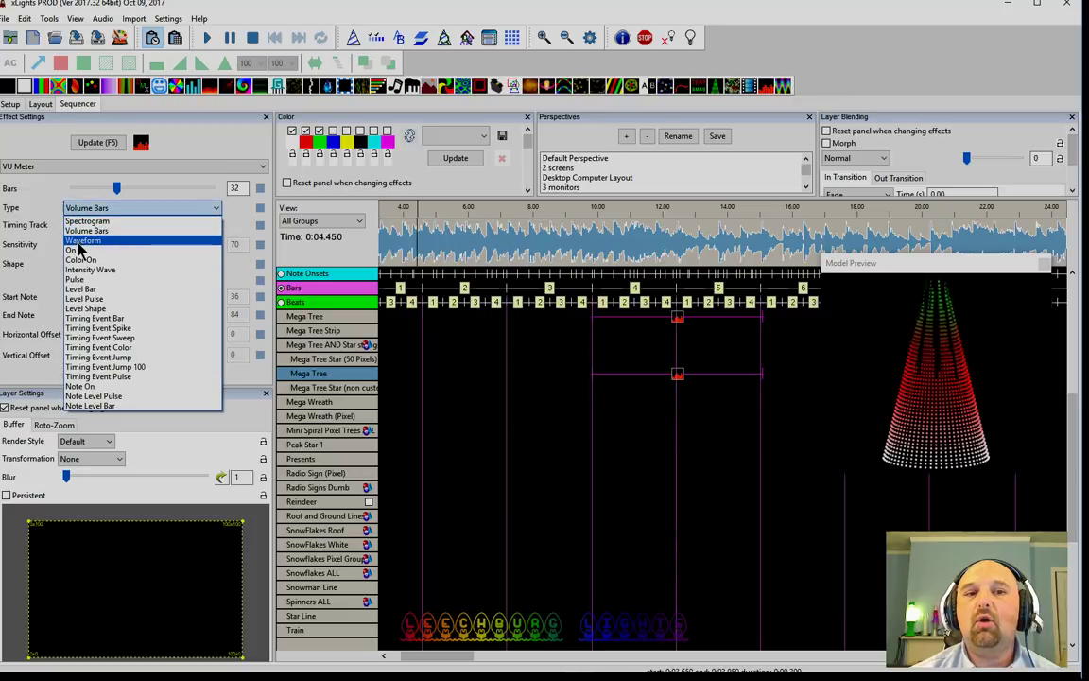
pyautogui.click(80, 230)
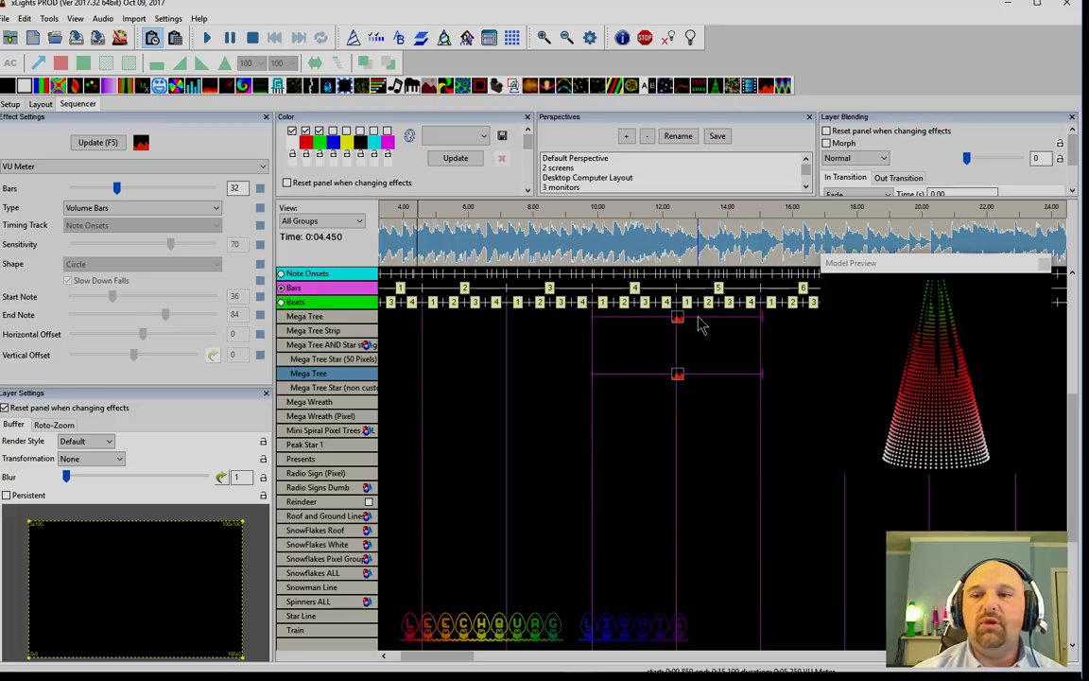
# - Play back the Volume Bars effect, and change the lower Mega Tree row's VU Meter type to On and preview it
pyautogui.click(602, 253)
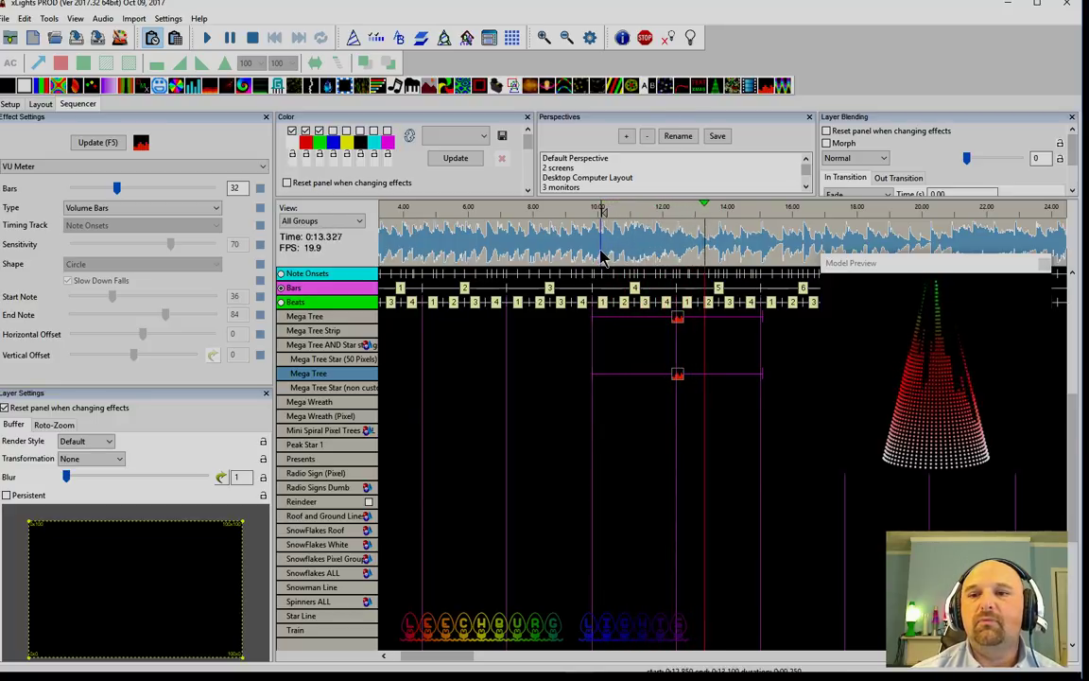
pyautogui.press('space')
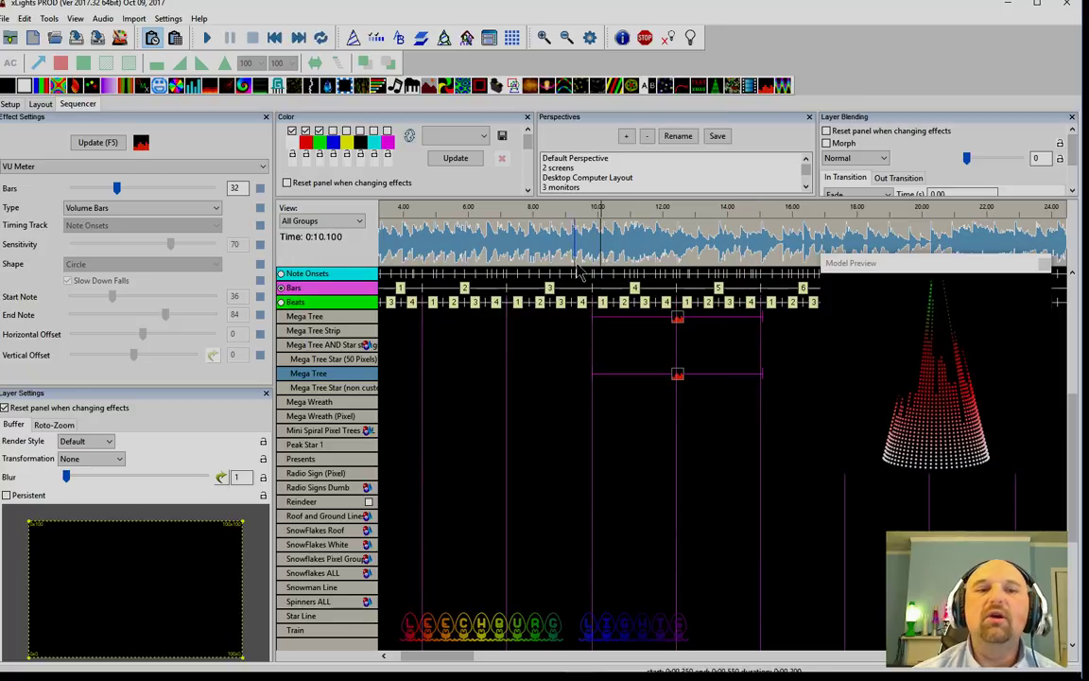
pyautogui.click(121, 208)
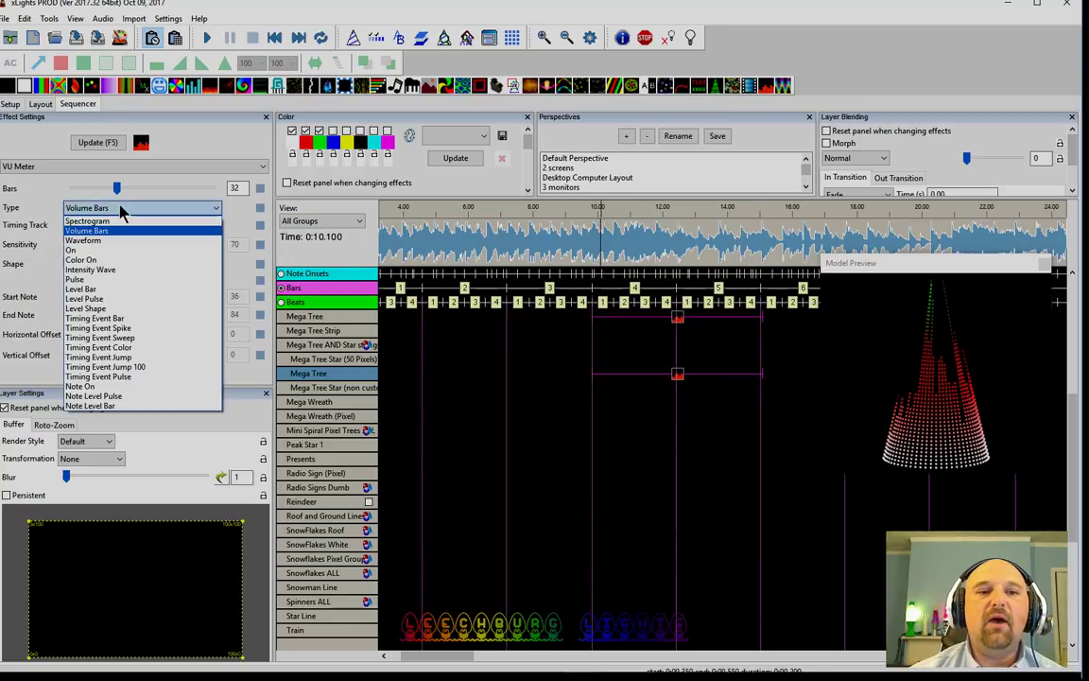
pyautogui.click(82, 251)
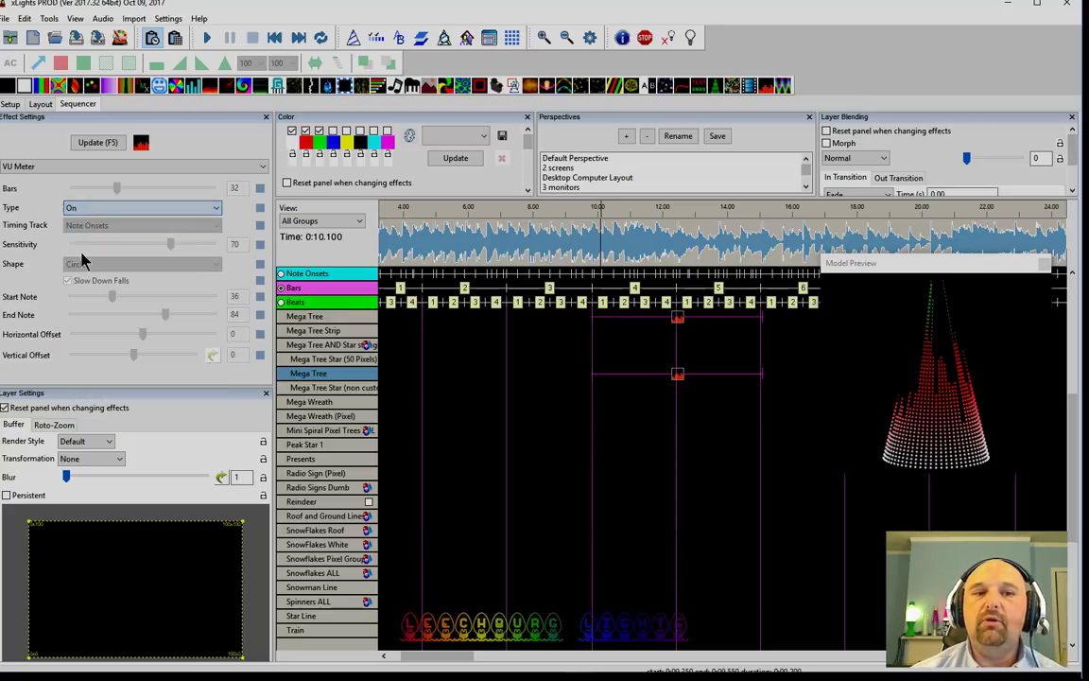
pyautogui.press('space')
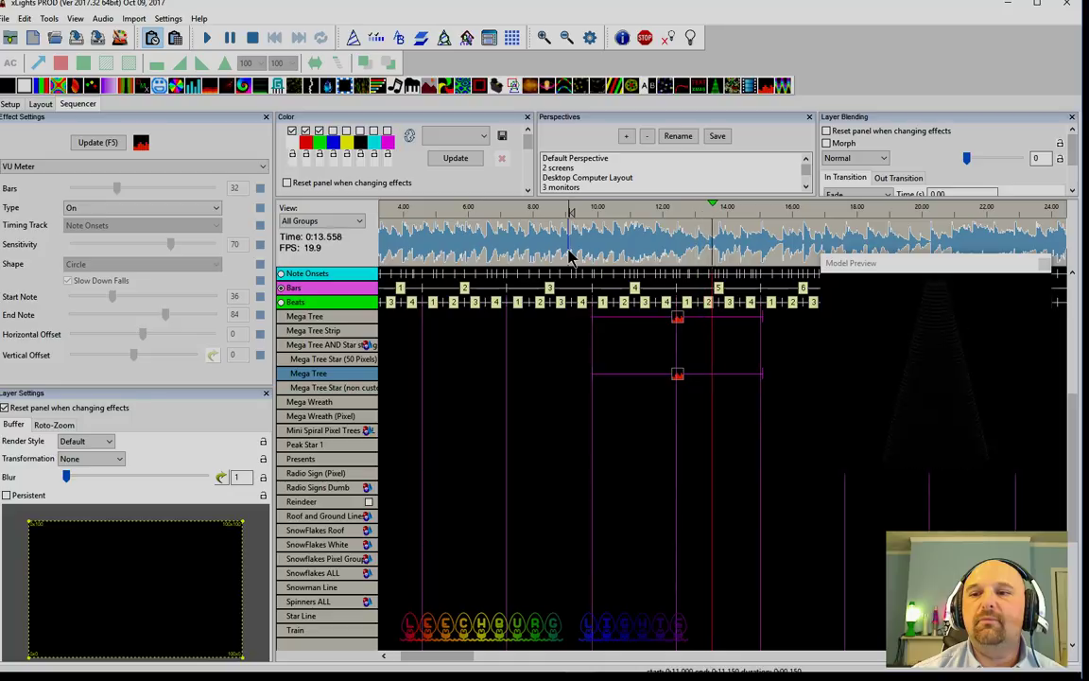
pyautogui.press('space')
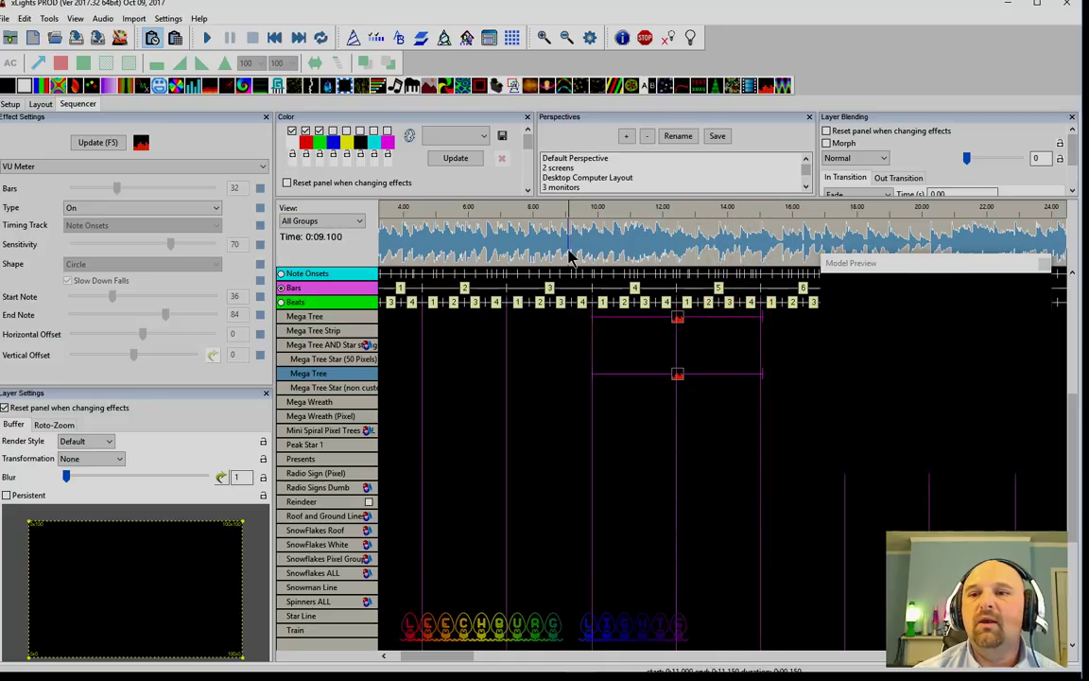
# - Select the upper Mega Tree row's VU Meter effect, check its On type and play it back
pyautogui.click(676, 318)
pyautogui.click(677, 318)
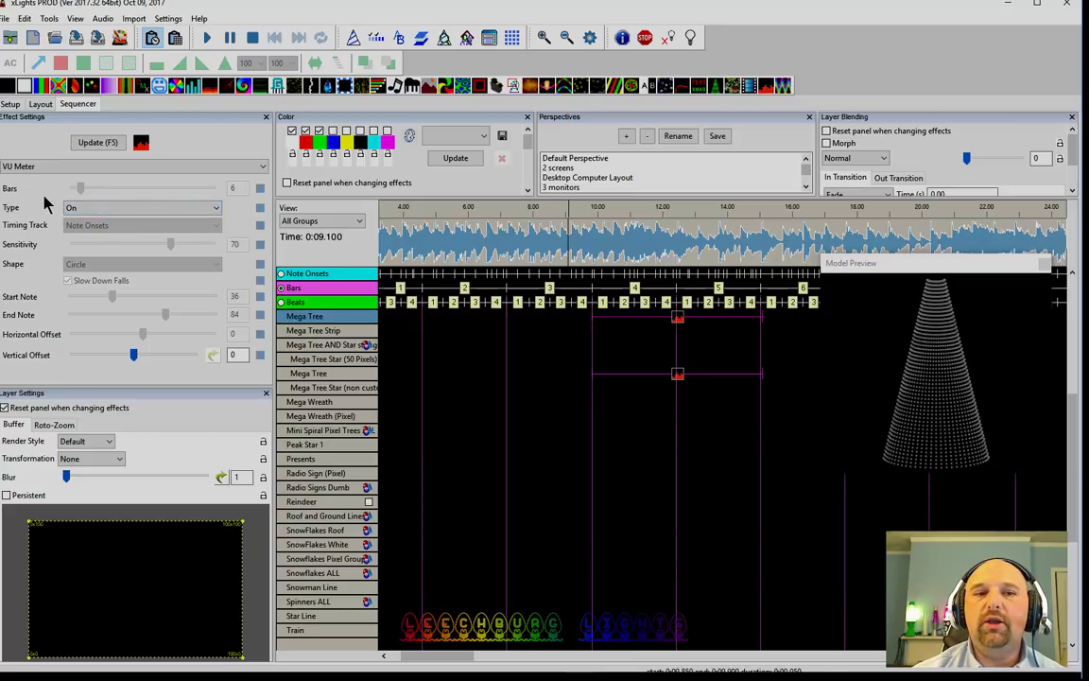
pyautogui.click(76, 207)
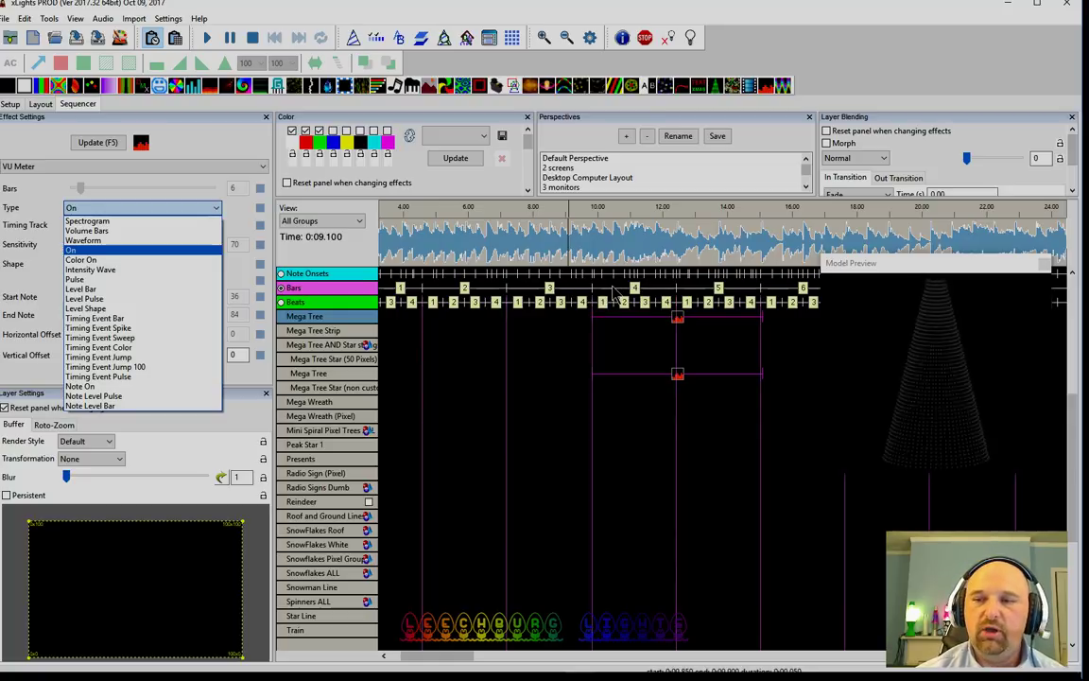
pyautogui.click(596, 248)
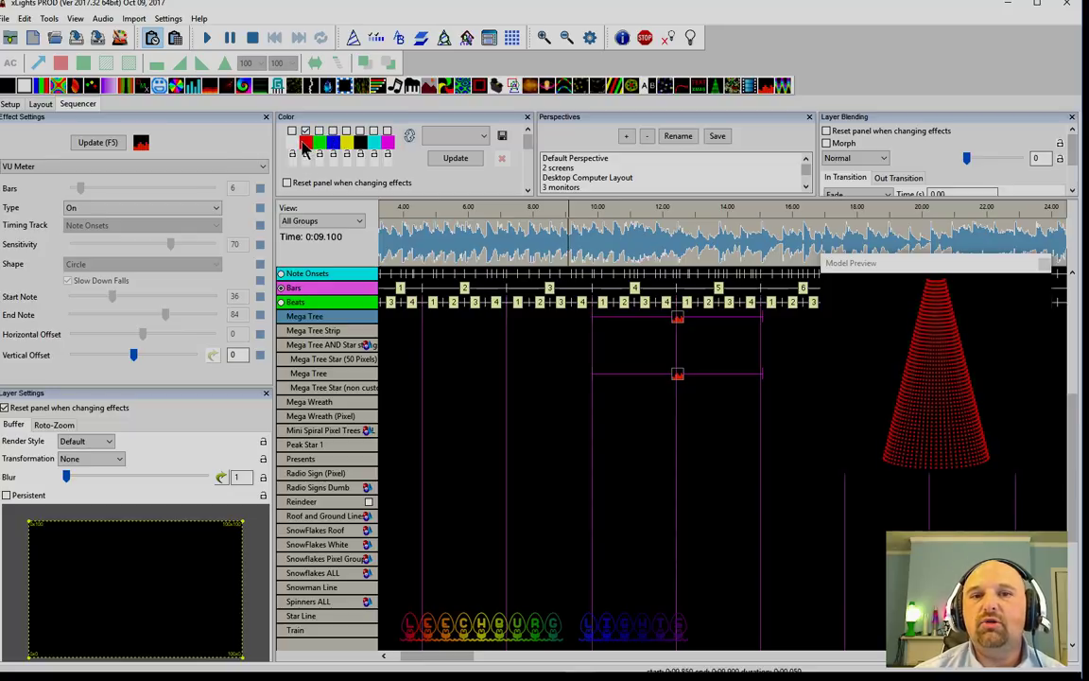
pyautogui.click(305, 144)
pyautogui.moveTo(308, 78); pyautogui.dragTo(676, 27)
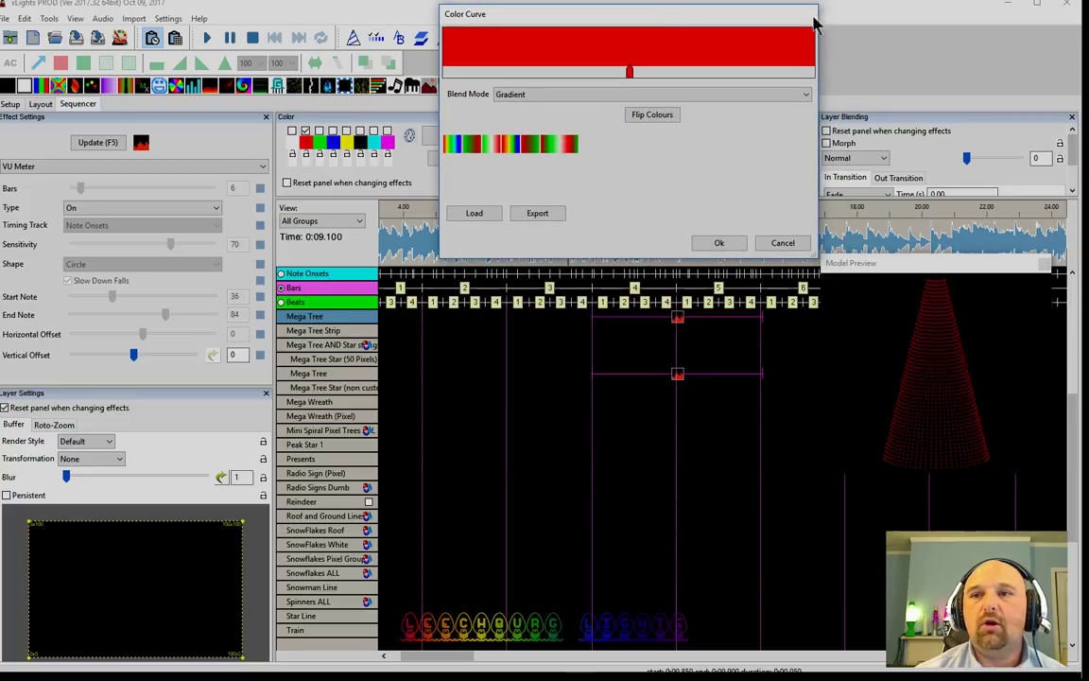
pyautogui.click(777, 243)
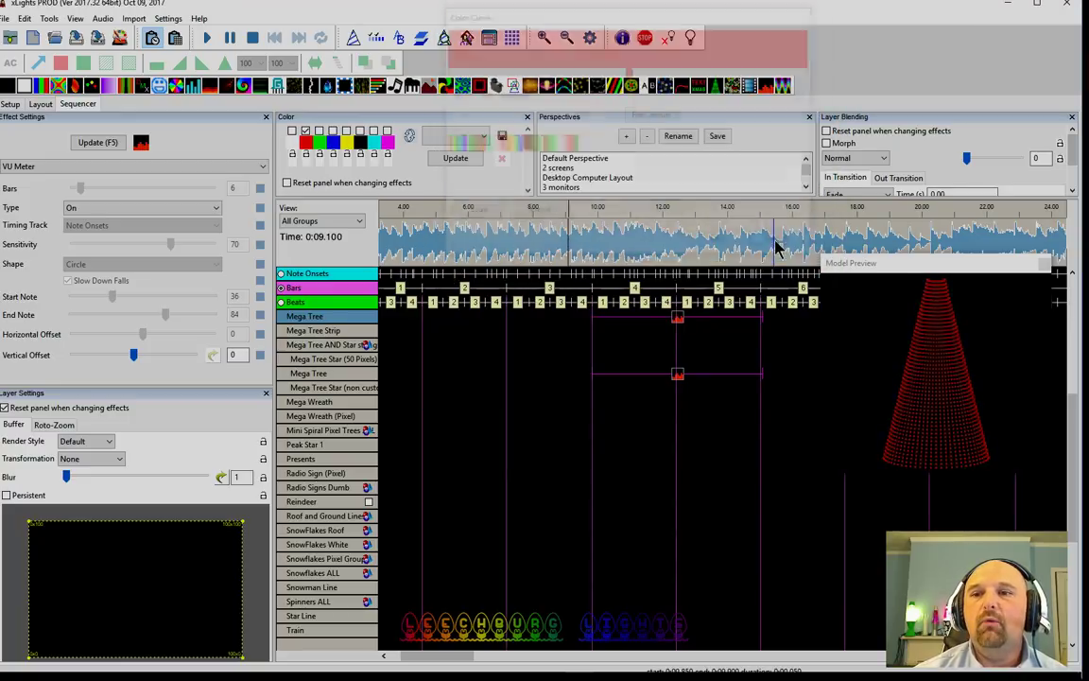
# - Turn the red palette colour into a yellow-to-red gradient by adding a yellow stop at the start and moving red to the end
pyautogui.click(306, 151)
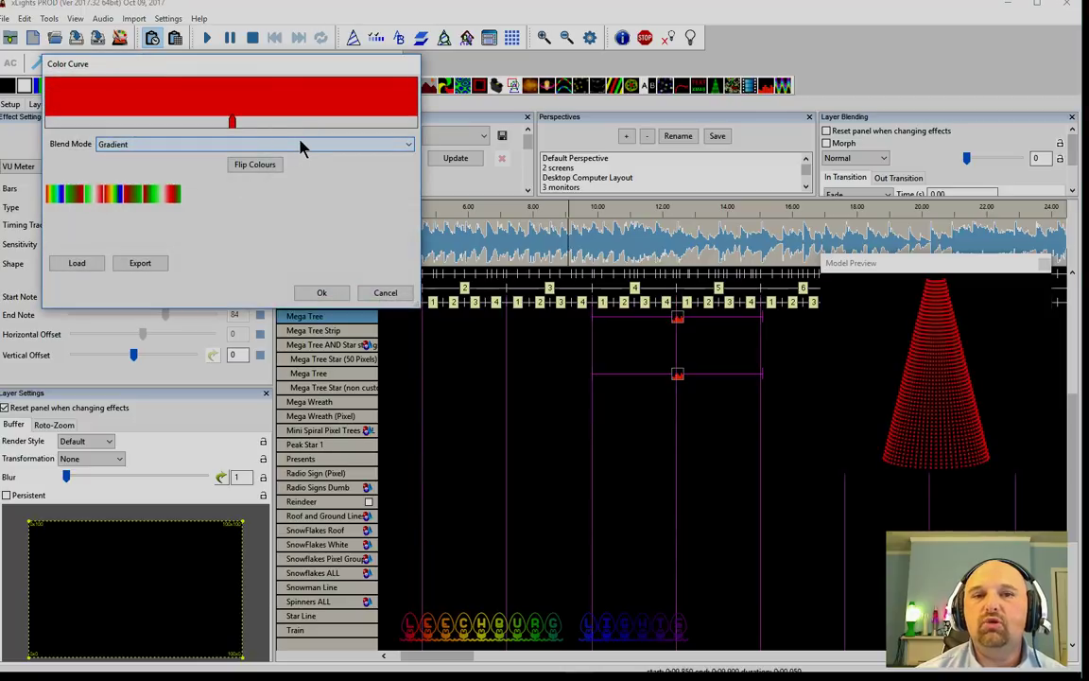
pyautogui.click(55, 104)
pyautogui.doubleClick(55, 104)
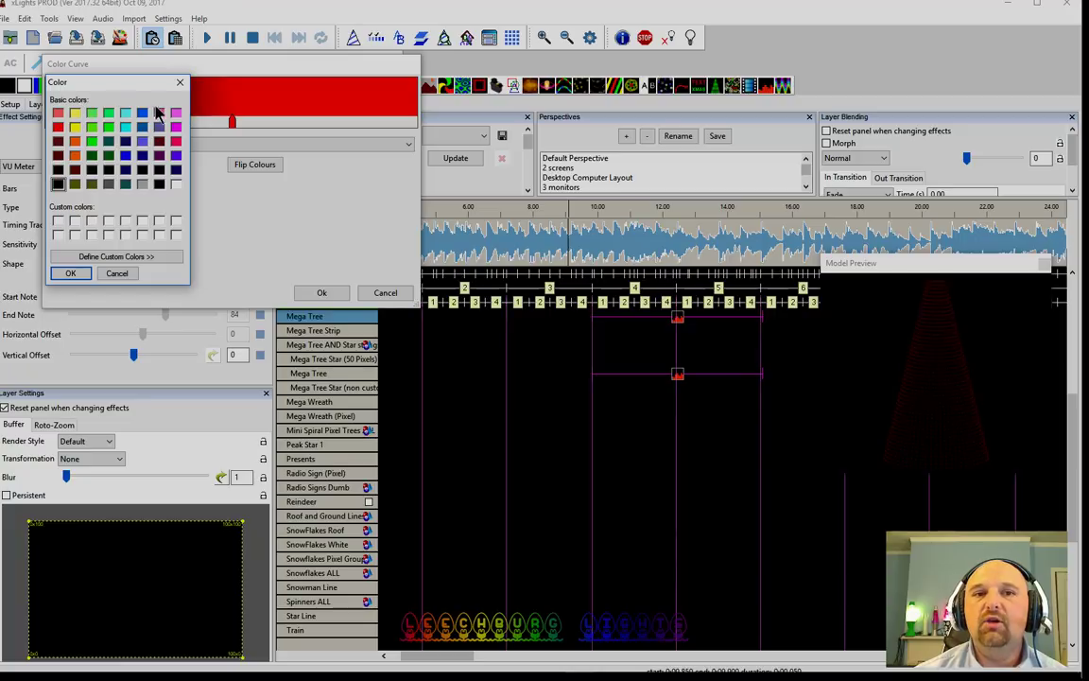
pyautogui.click(75, 128)
pyautogui.click(66, 273)
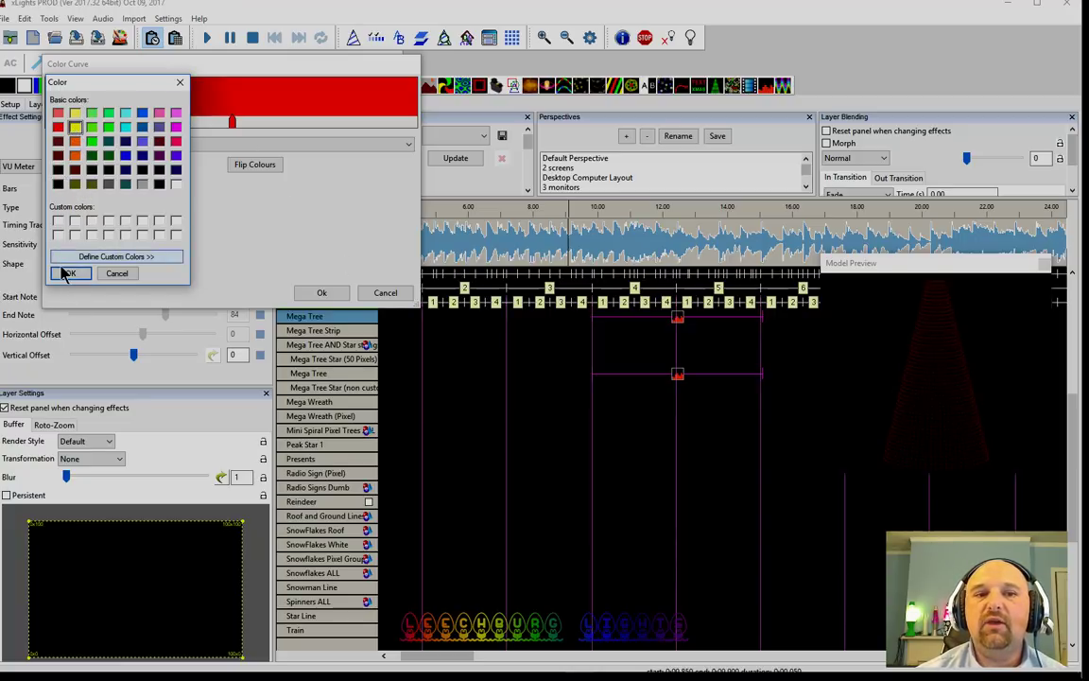
pyautogui.moveTo(232, 118); pyautogui.dragTo(414, 119)
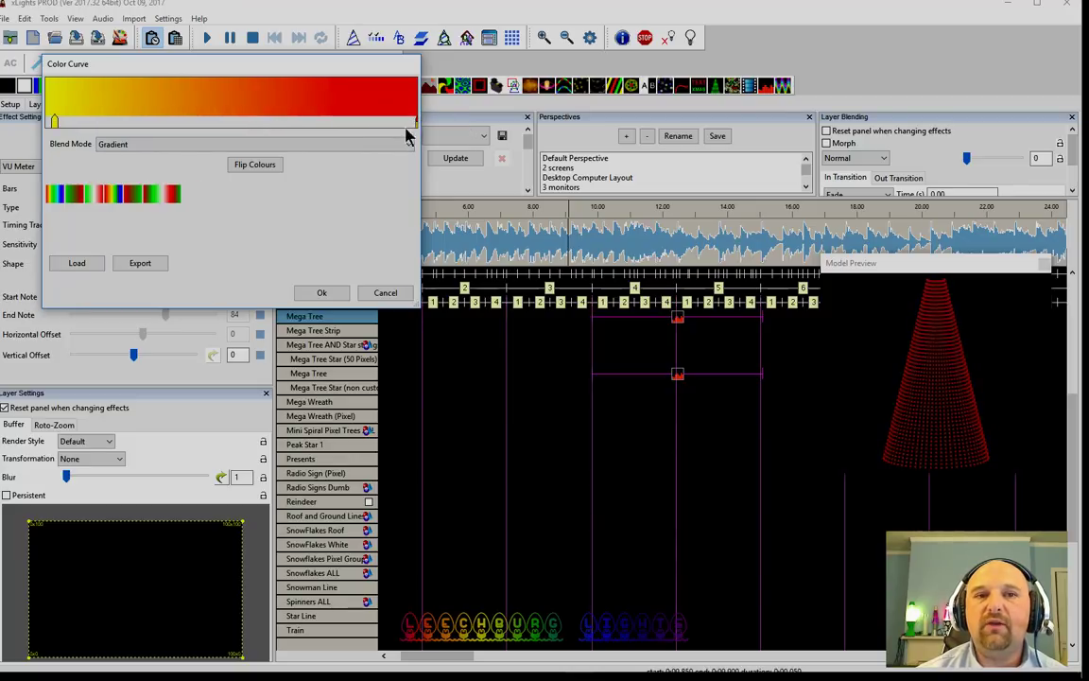
pyautogui.click(318, 293)
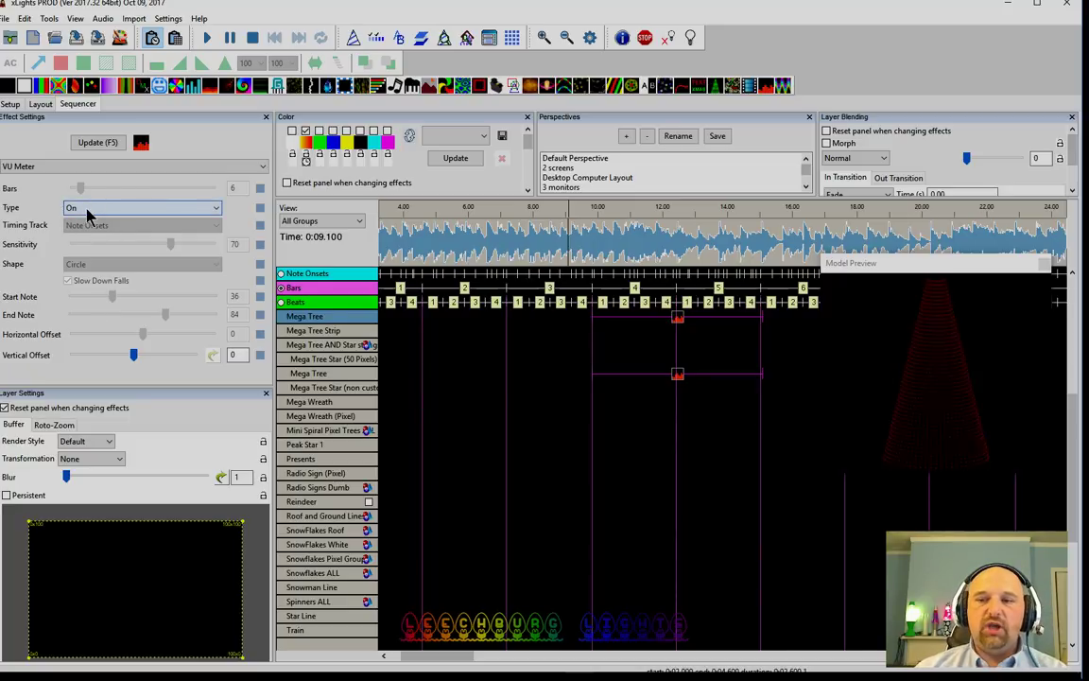
# - Open the green palette colour's curve and add a crimson stop at its start
pyautogui.click(319, 145)
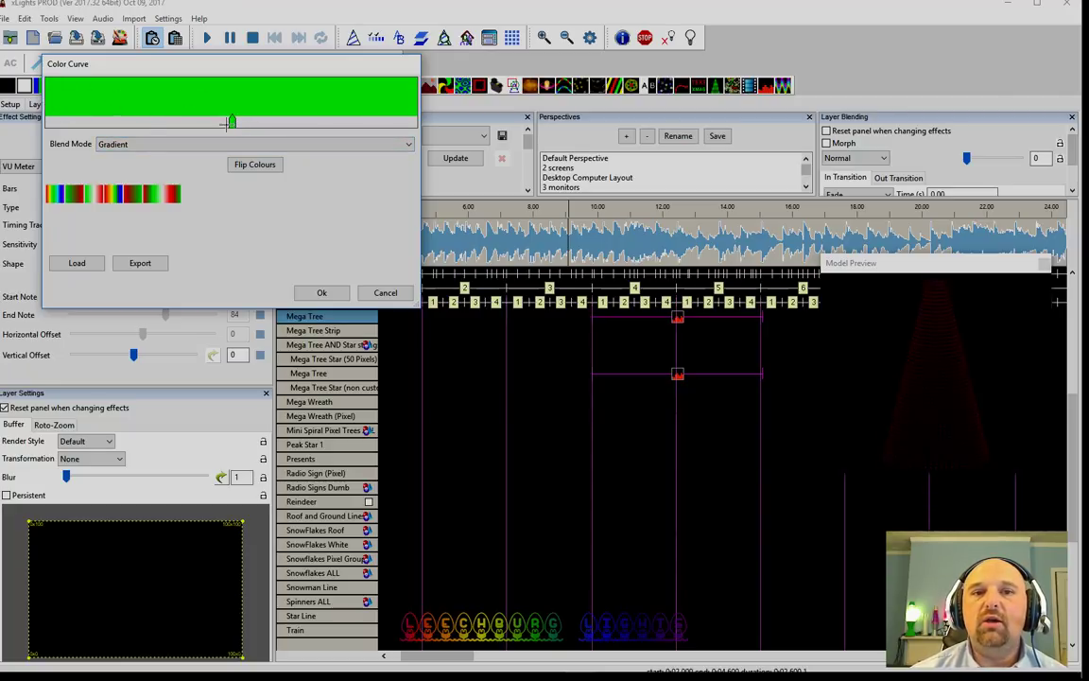
pyautogui.moveTo(232, 121)
pyautogui.mouseDown()
pyautogui.moveTo(303, 121)
pyautogui.moveTo(242, 123)
pyautogui.mouseUp()
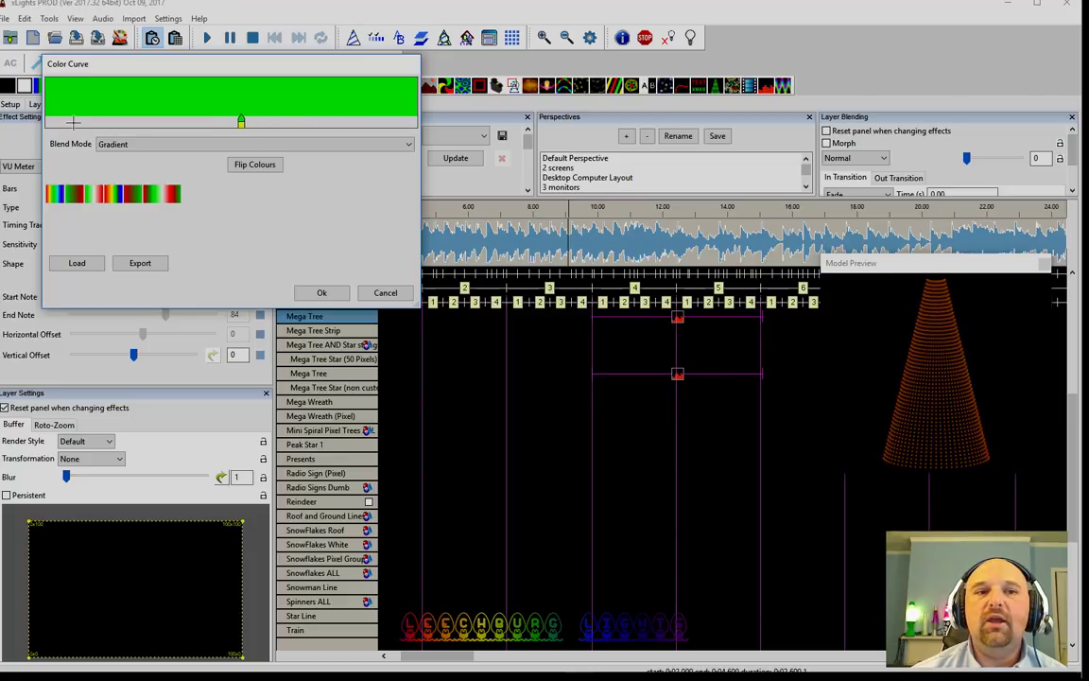
pyautogui.doubleClick(49, 103)
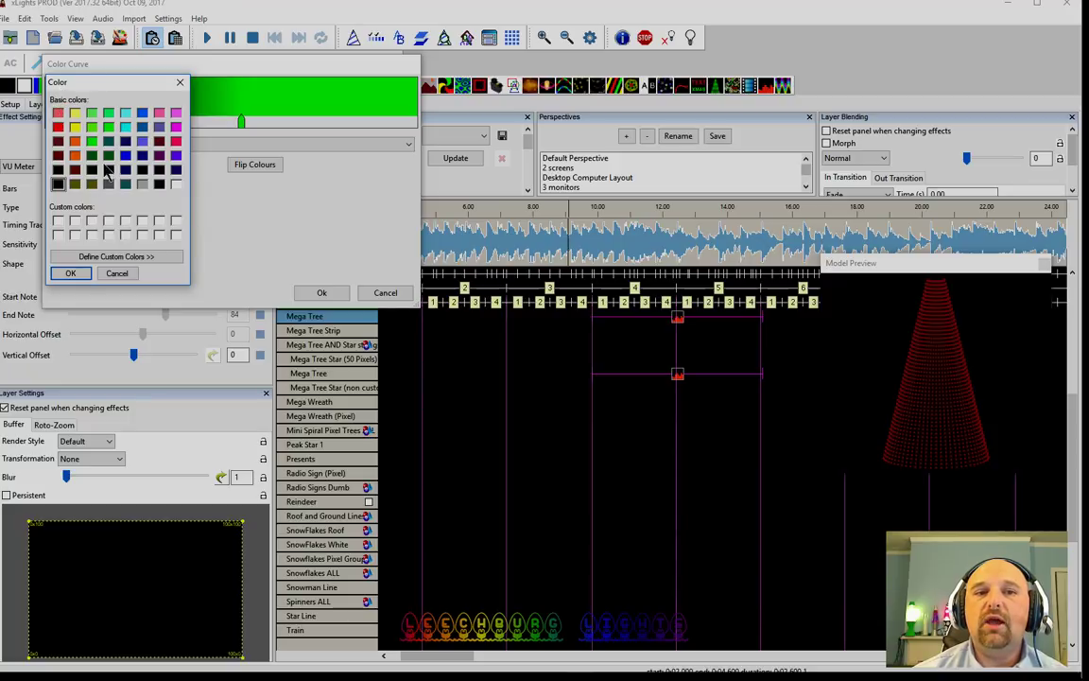
pyautogui.moveTo(89, 83); pyautogui.dragTo(238, 182)
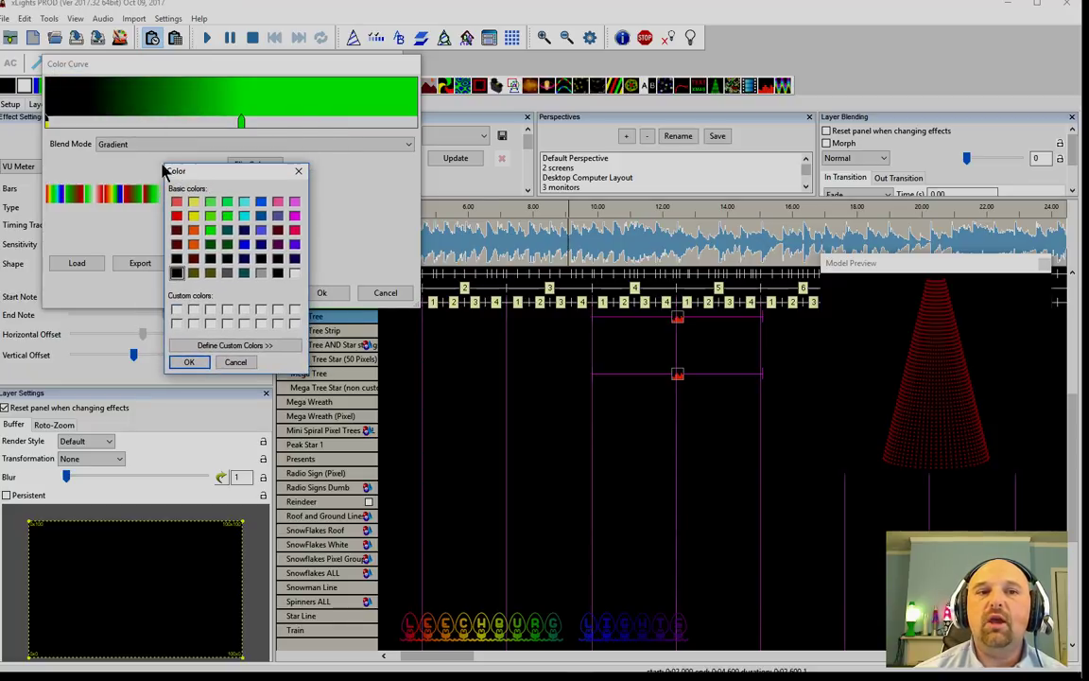
pyautogui.click(293, 231)
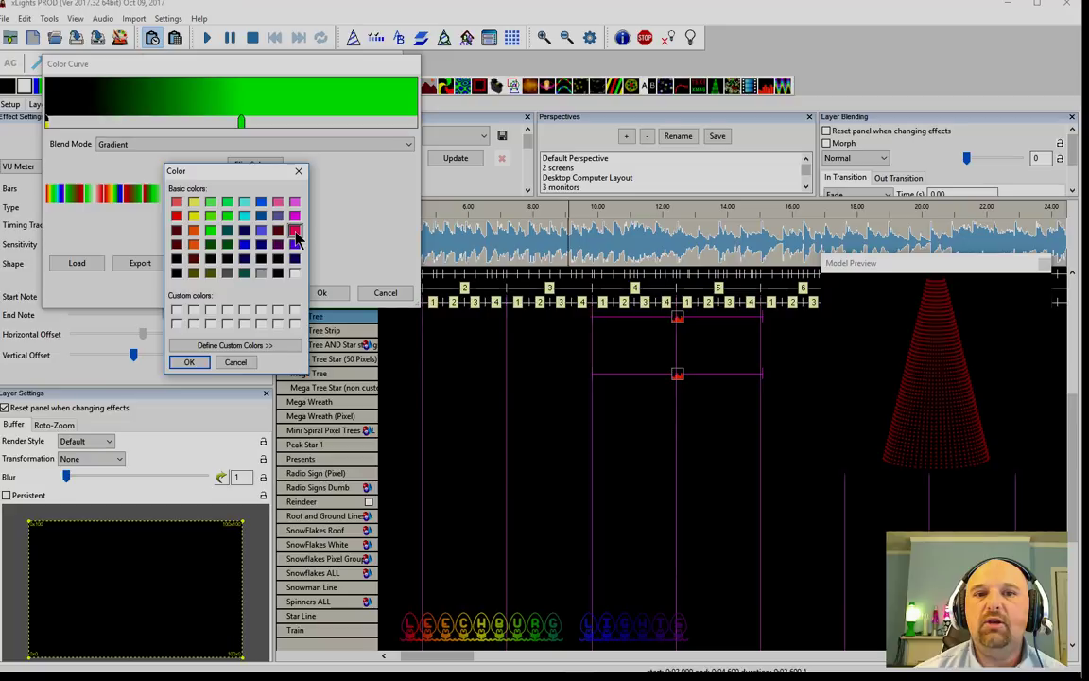
pyautogui.click(185, 363)
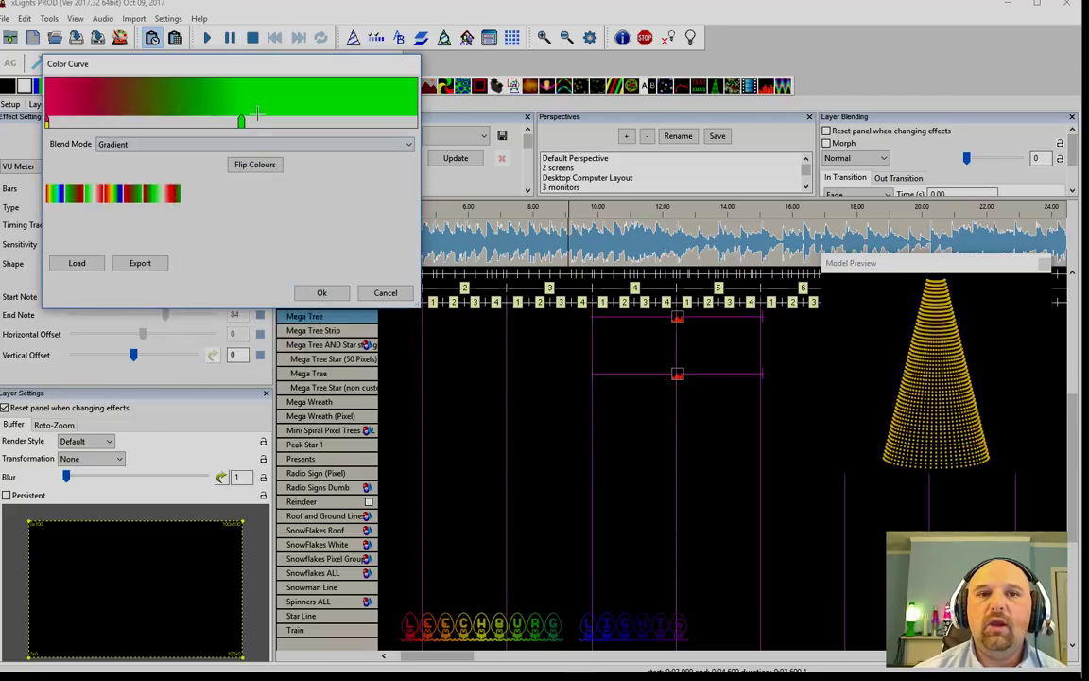
# - Add a cyan stop before the green one and a violet stop after it on the colour curve
pyautogui.click(148, 97)
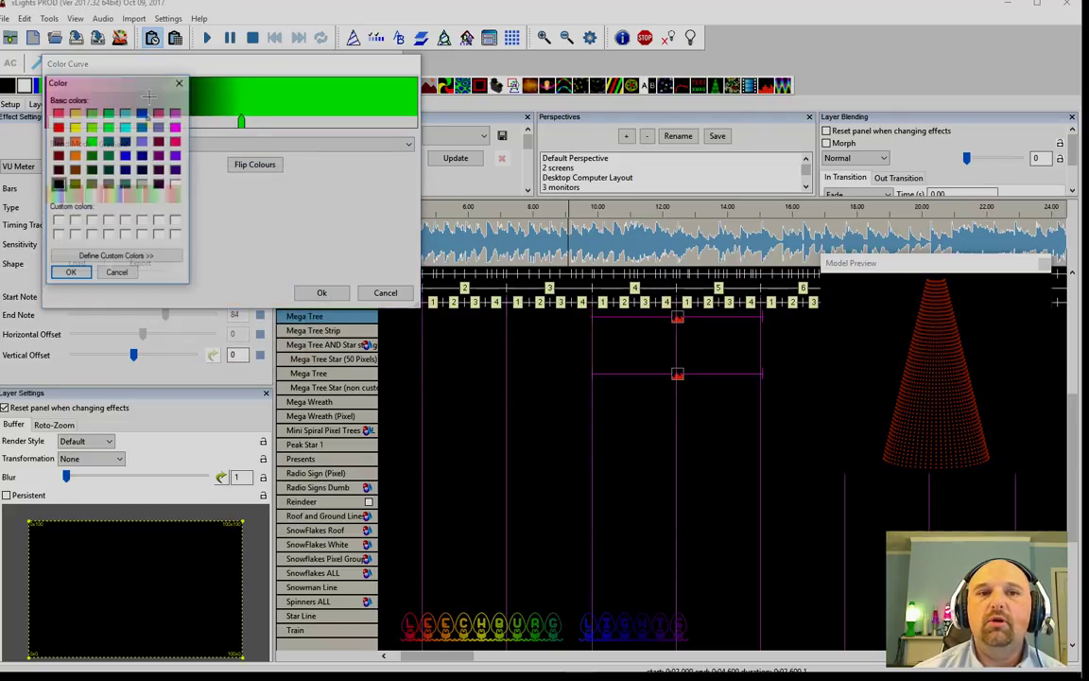
pyautogui.click(125, 127)
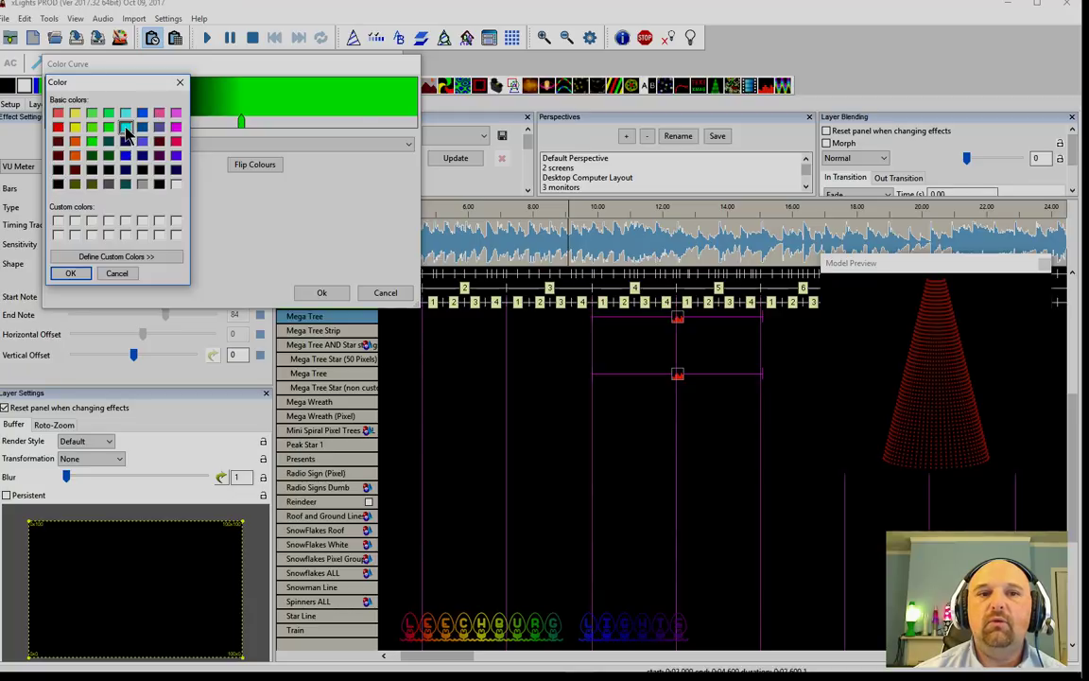
pyautogui.click(68, 272)
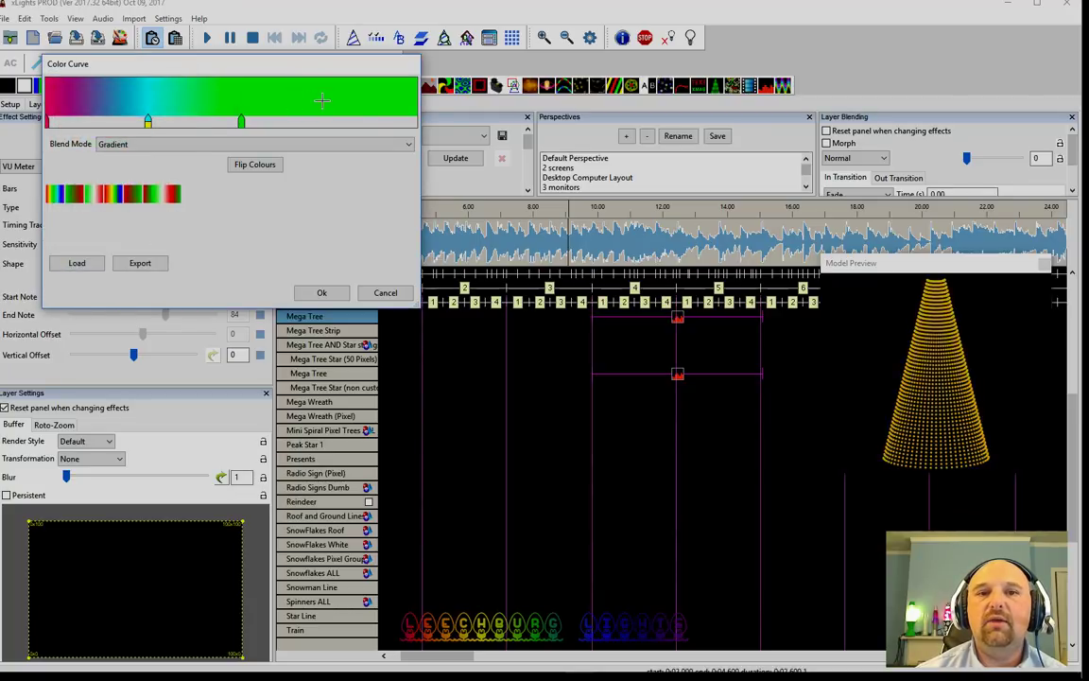
pyautogui.click(321, 100)
pyautogui.click(174, 155)
pyautogui.click(70, 273)
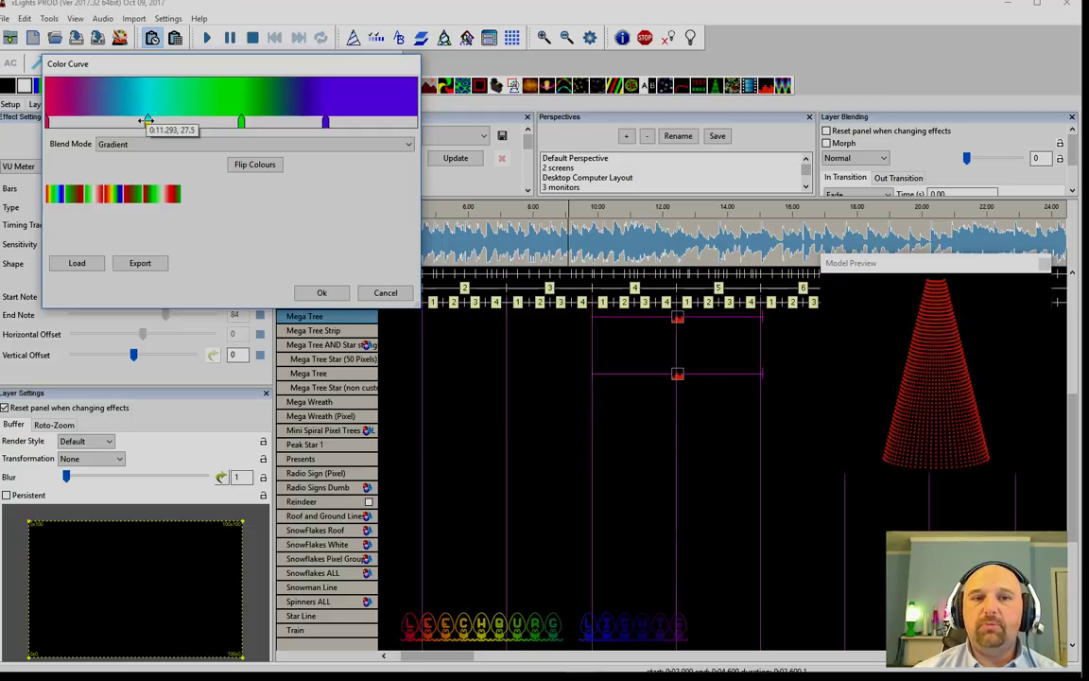
# - Space the cyan and green stops evenly, set the curve's Blend Mode to None, and play back the coloured VU Meter effect
pyautogui.moveTo(146, 121); pyautogui.dragTo(141, 122)
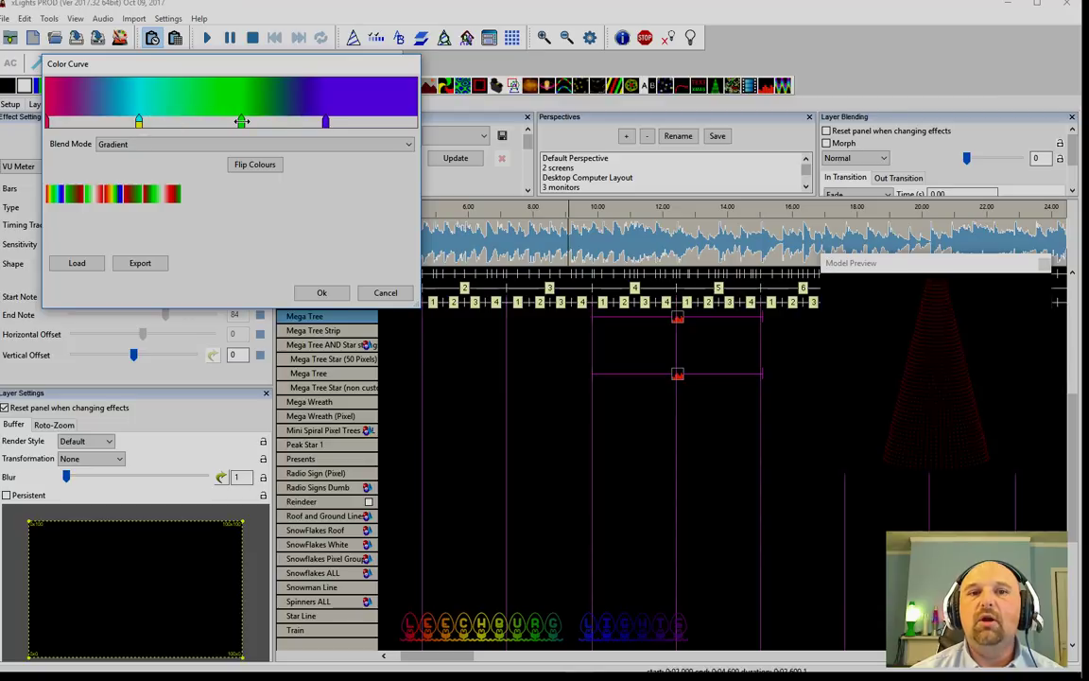
pyautogui.moveTo(241, 121); pyautogui.dragTo(235, 121)
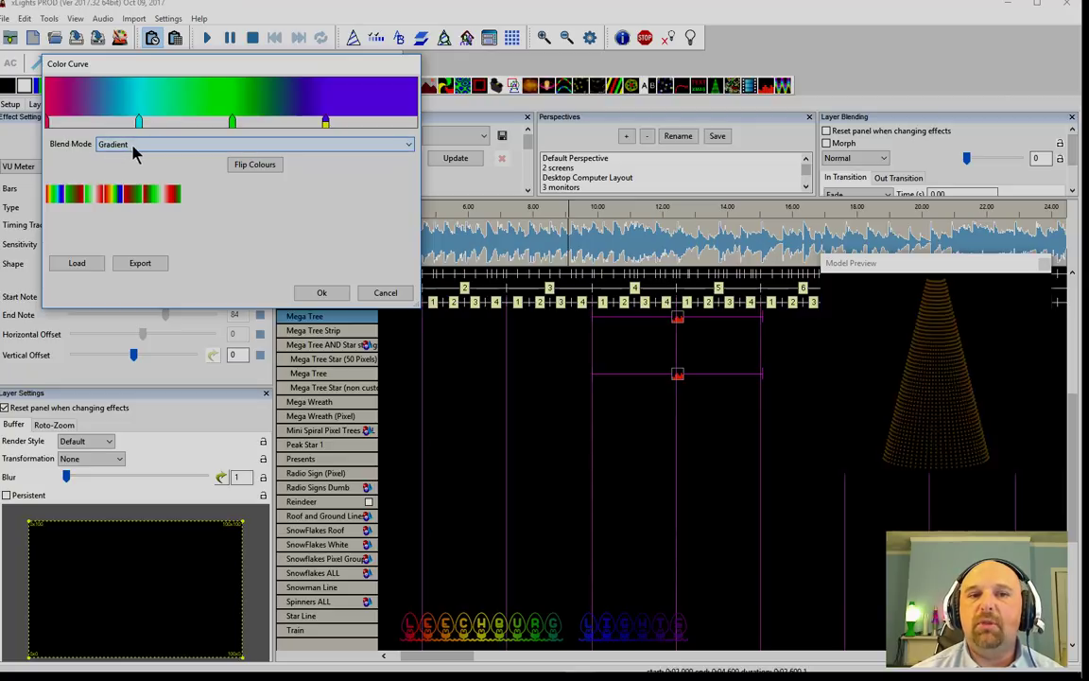
pyautogui.click(135, 146)
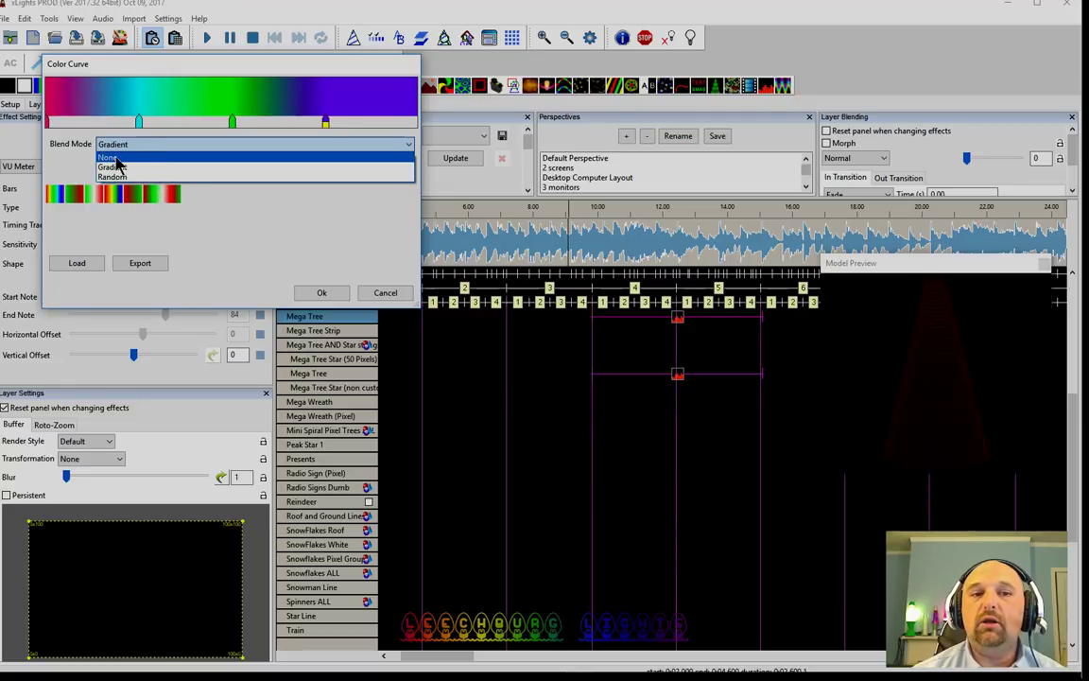
pyautogui.click(116, 160)
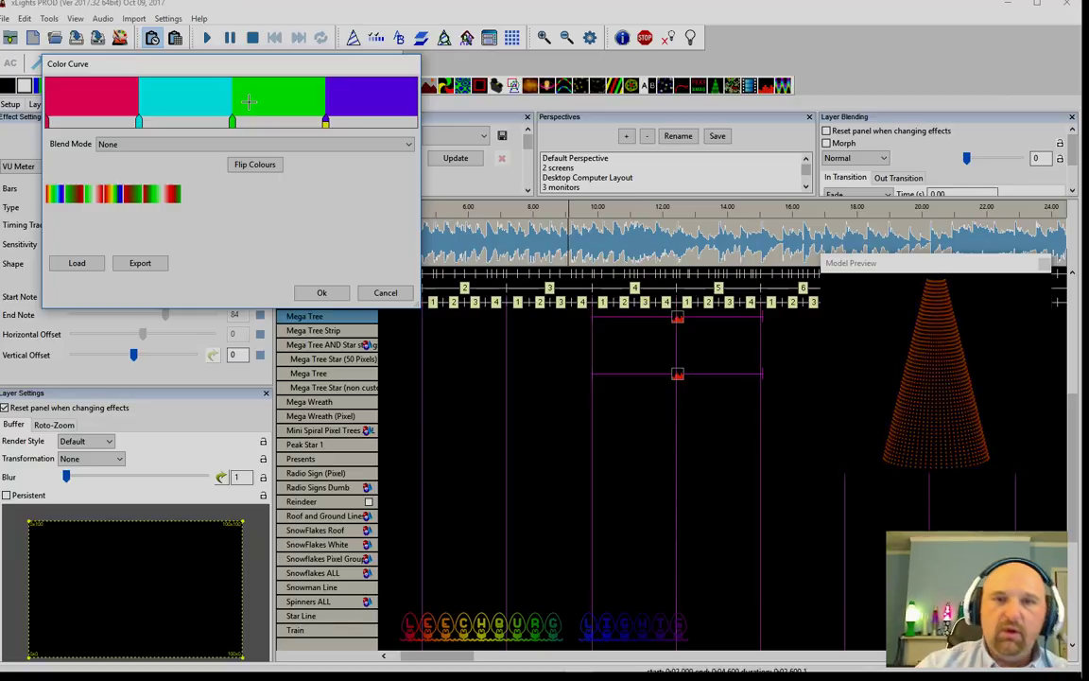
pyautogui.click(321, 293)
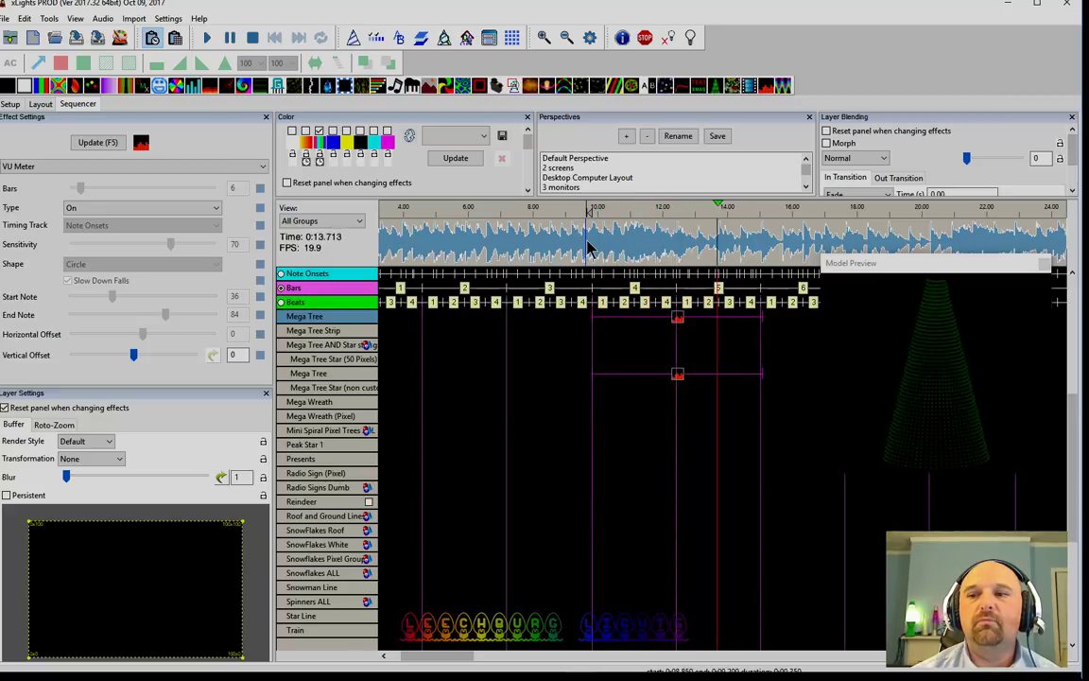
pyautogui.click(584, 257)
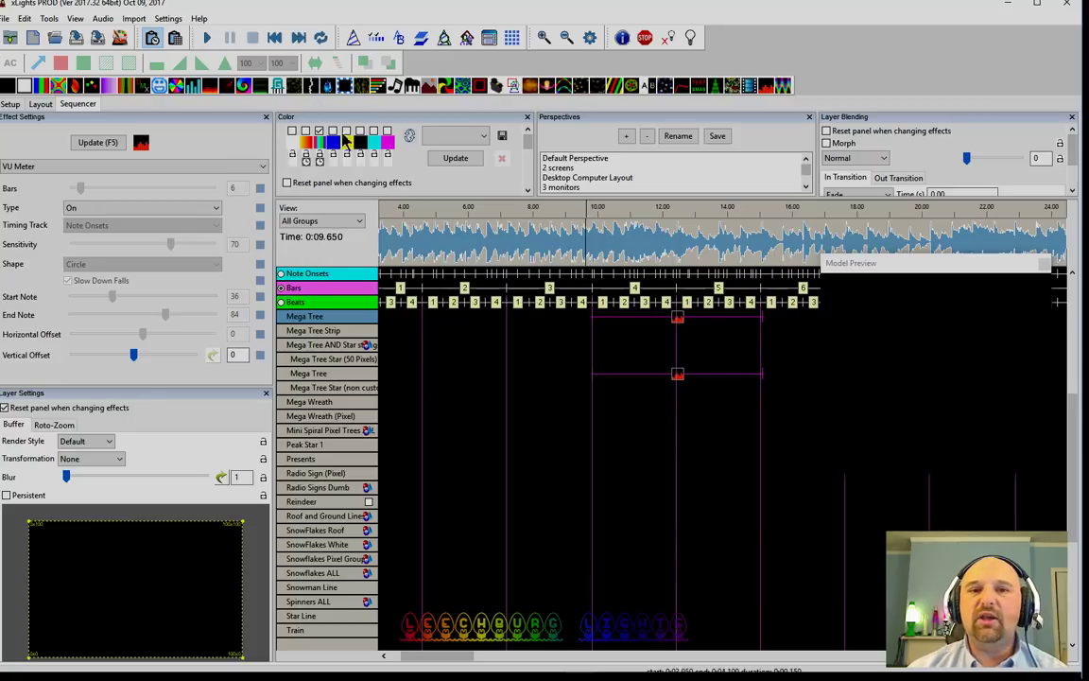
# - Change the upper Mega Tree row's VU Meter type to Color On and load a saved colour palette
pyautogui.click(104, 210)
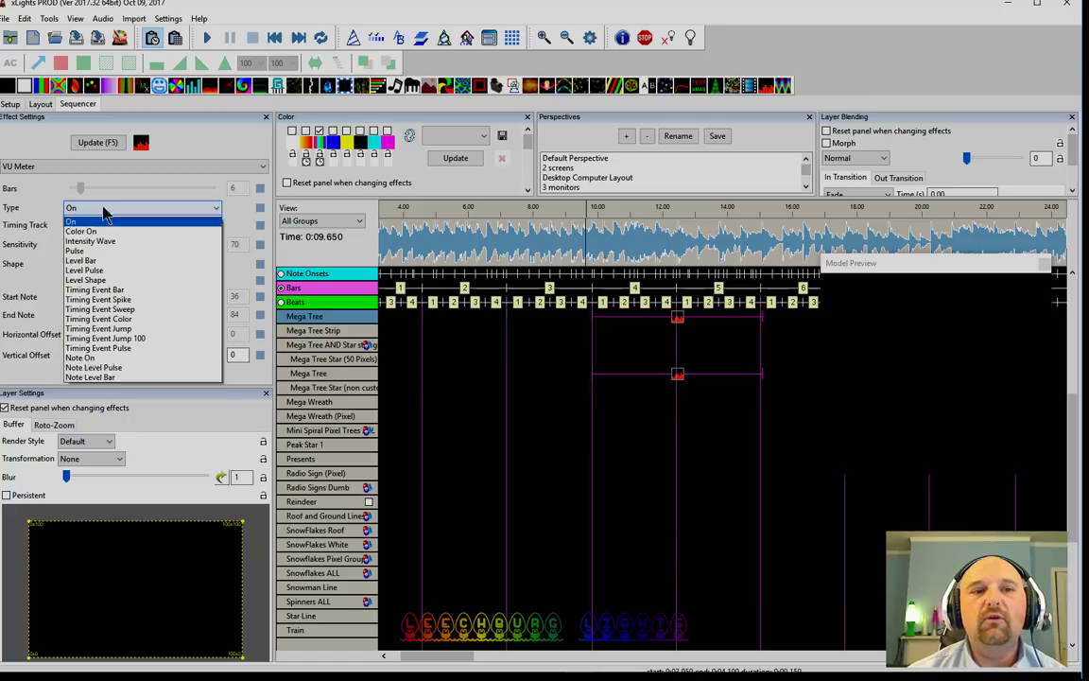
pyautogui.click(99, 260)
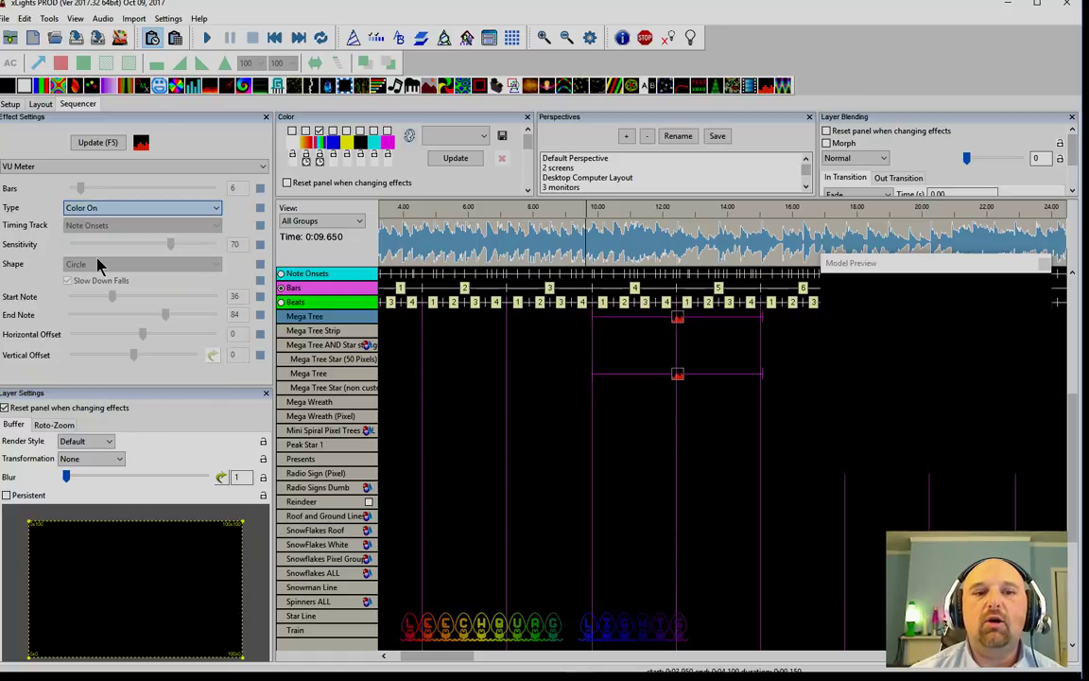
pyautogui.click(448, 135)
pyautogui.click(458, 166)
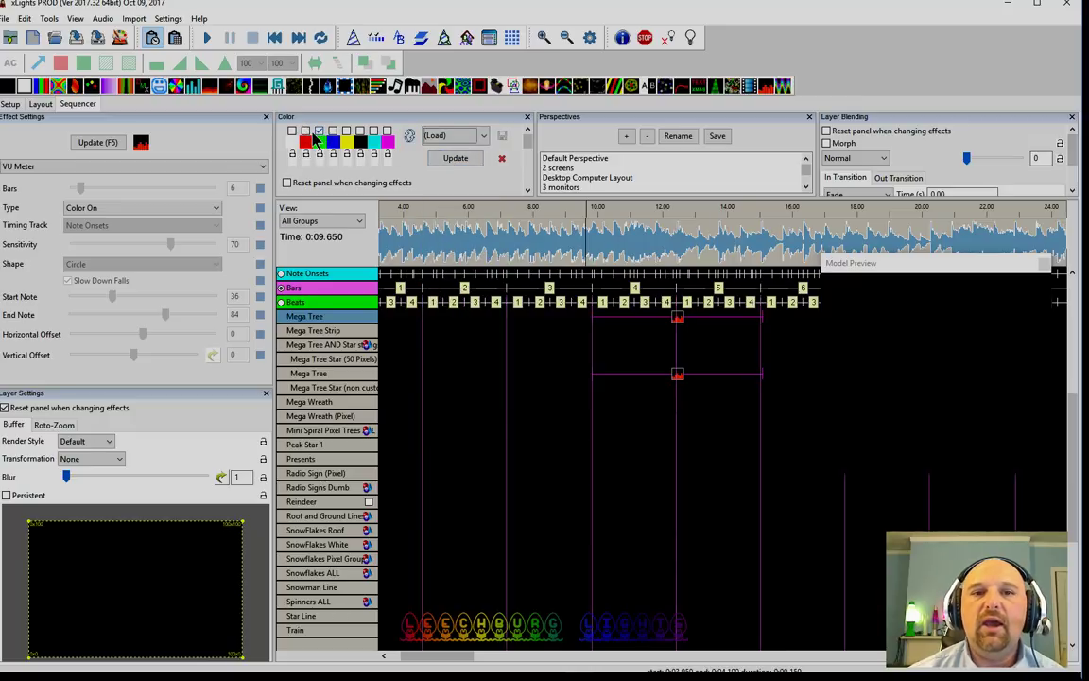
# - Enable red and white alongside green in the palette and play back the Color On effect on the lower Mega Tree row
pyautogui.click(306, 132)
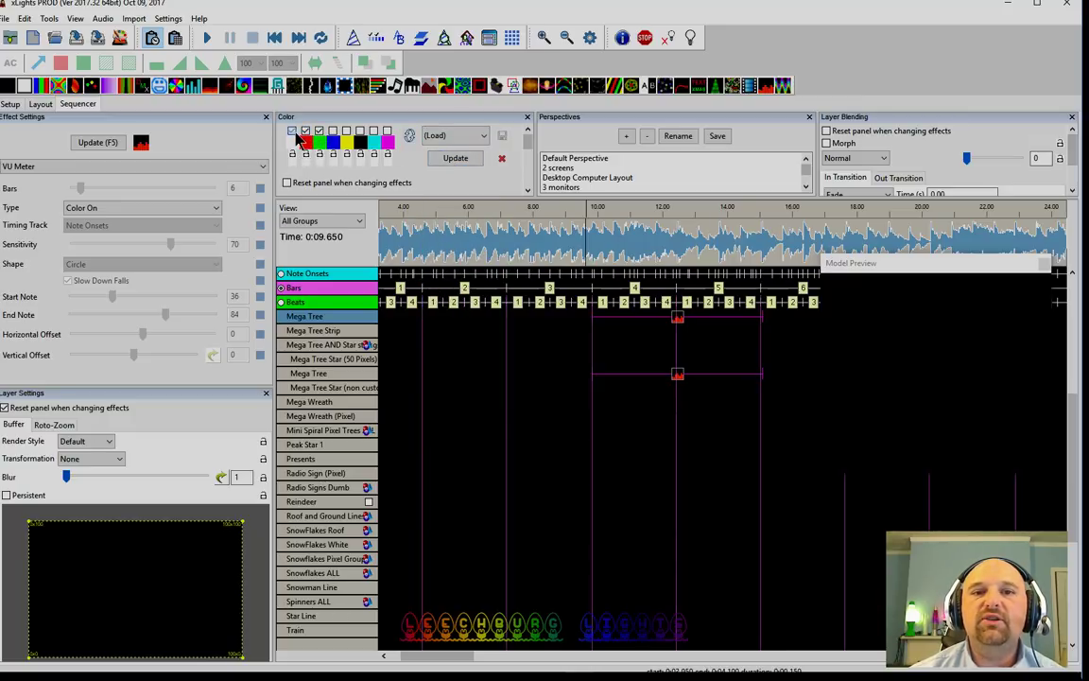
pyautogui.click(676, 376)
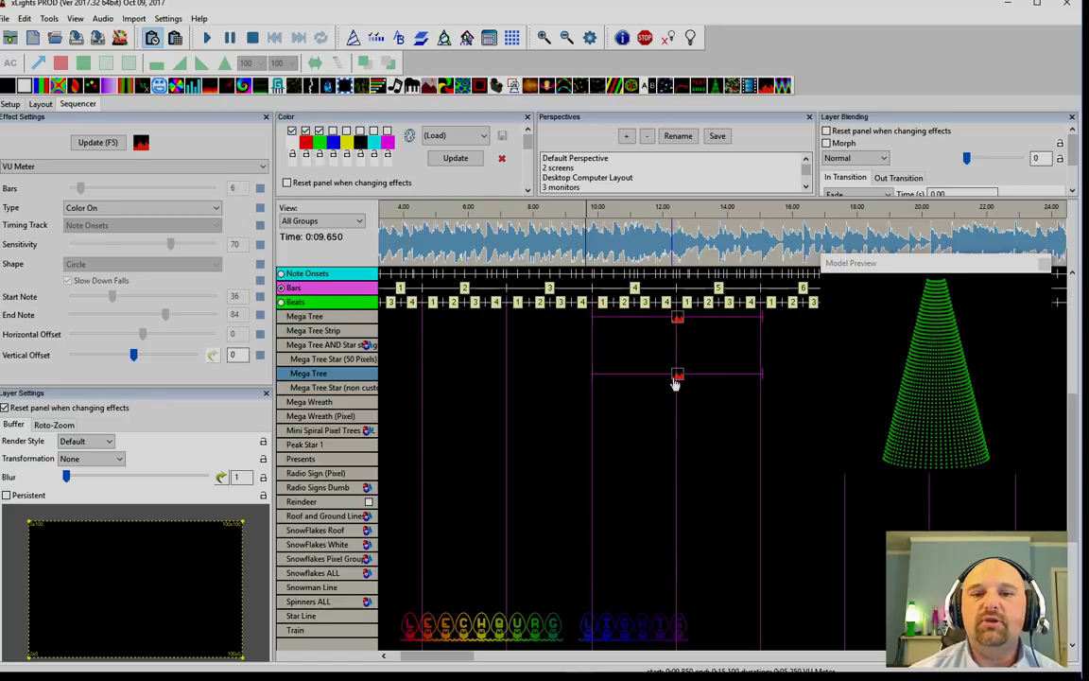
pyautogui.hscroll(3, 674, 382)
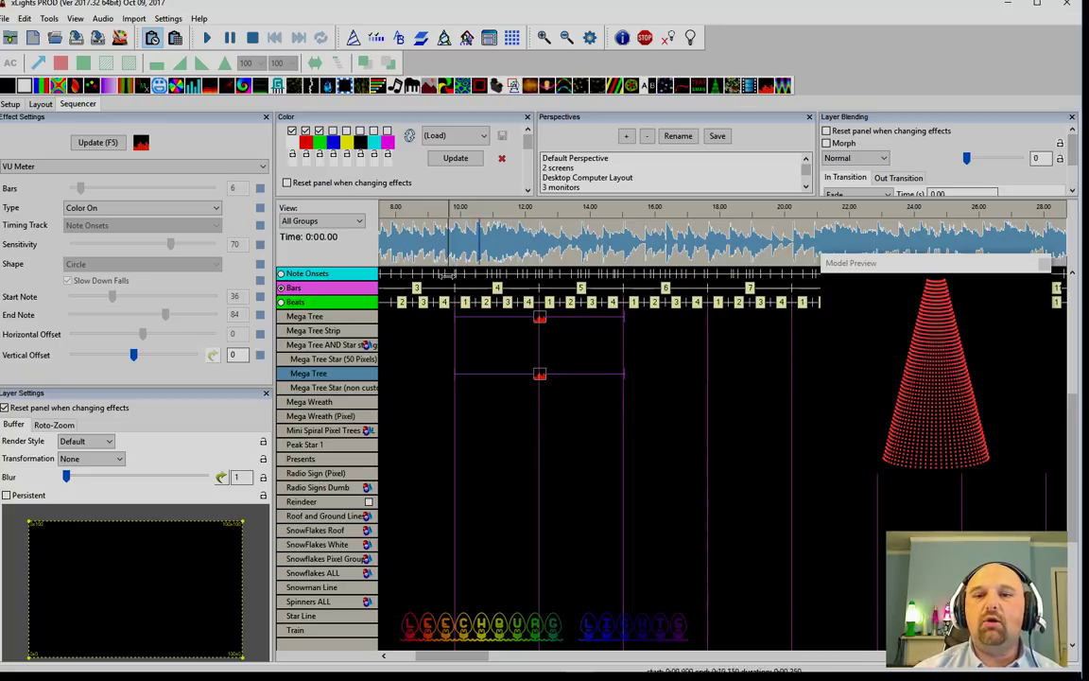
pyautogui.click(451, 248)
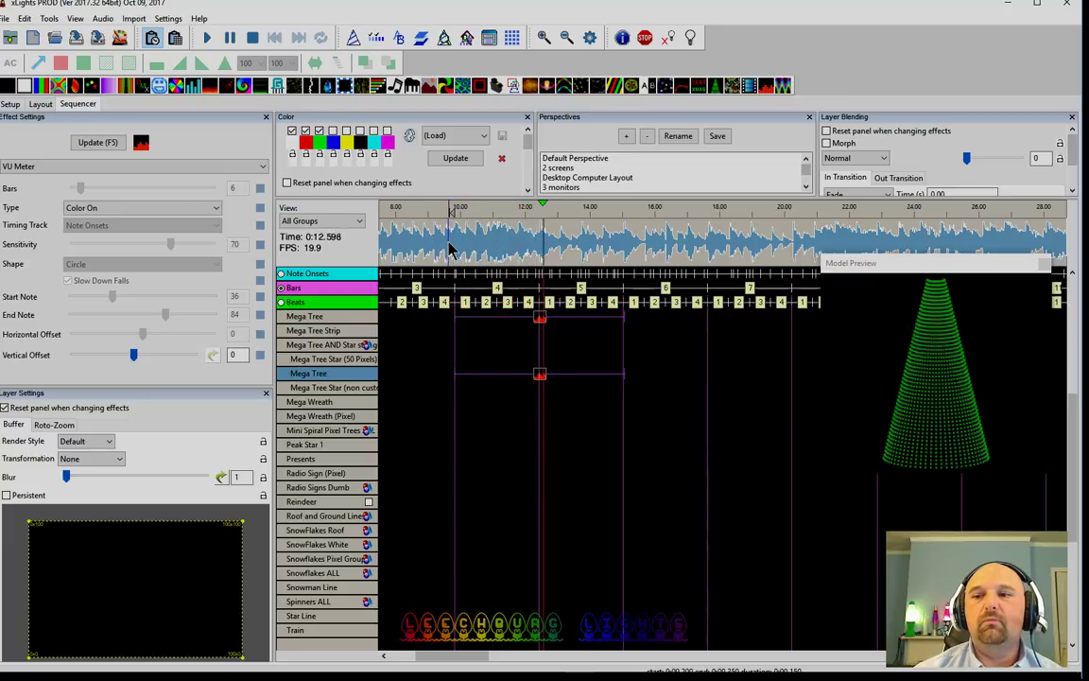
pyautogui.press('space')
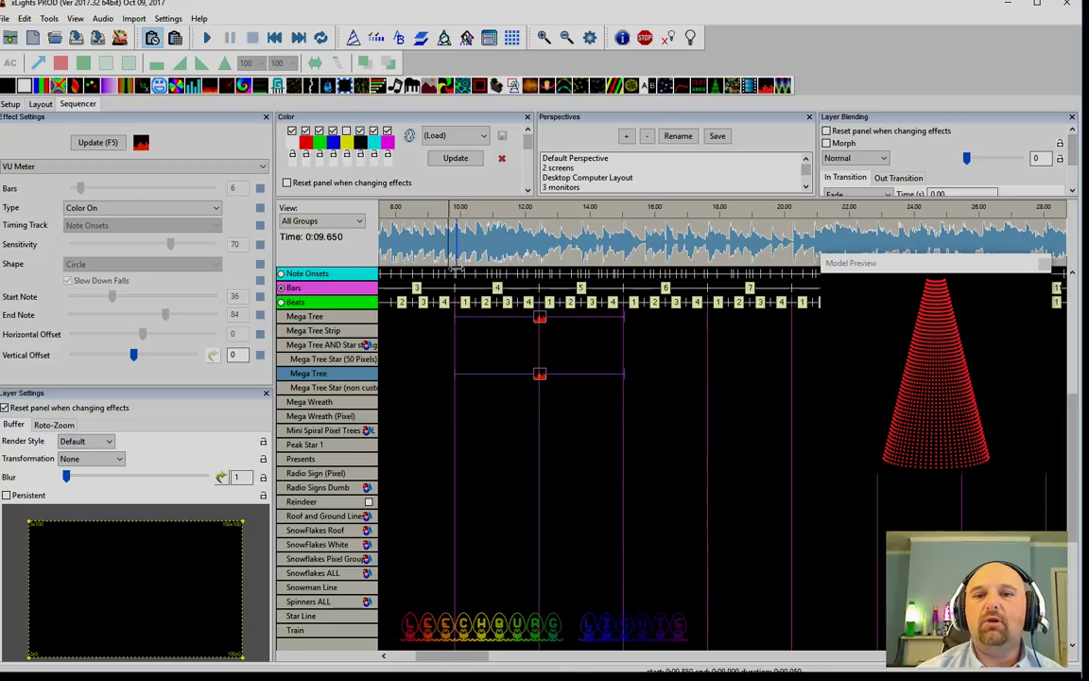
pyautogui.press('space')
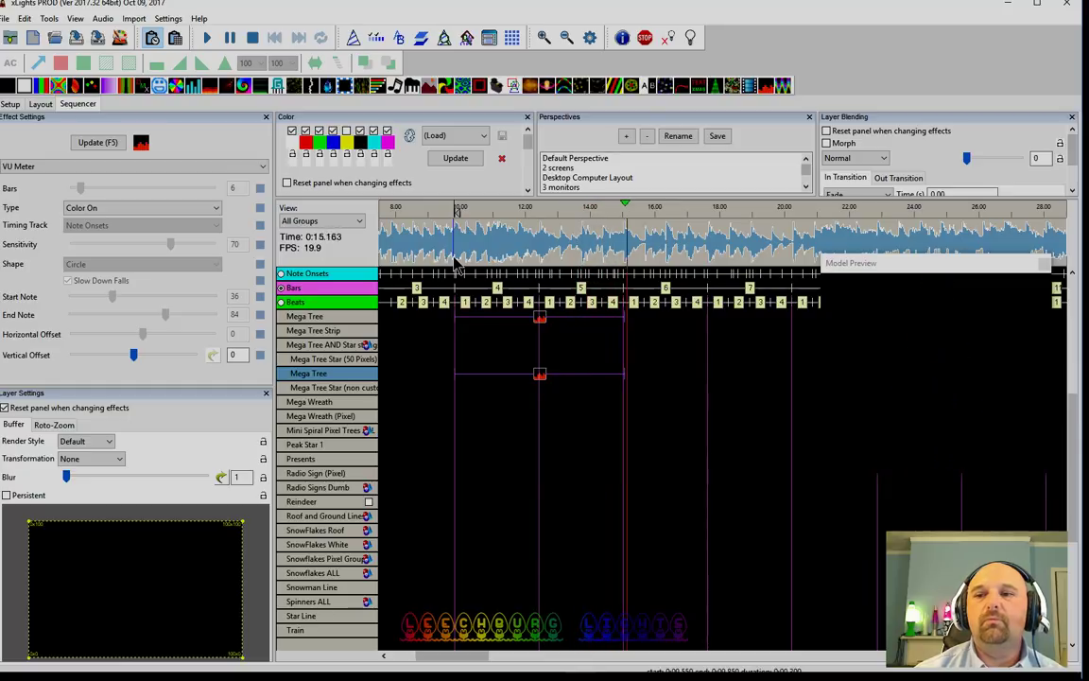
pyautogui.press('space')
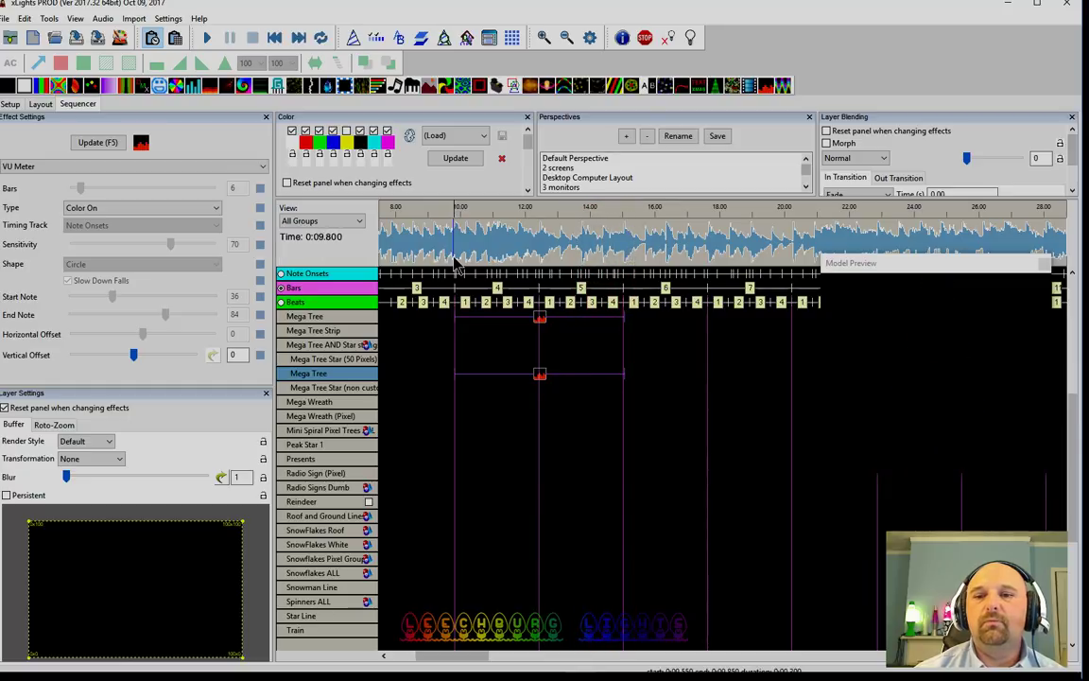
# - Change the lower Mega Tree effect's type to Intensity Wave and limit its palette to red, green and blue
pyautogui.click(85, 215)
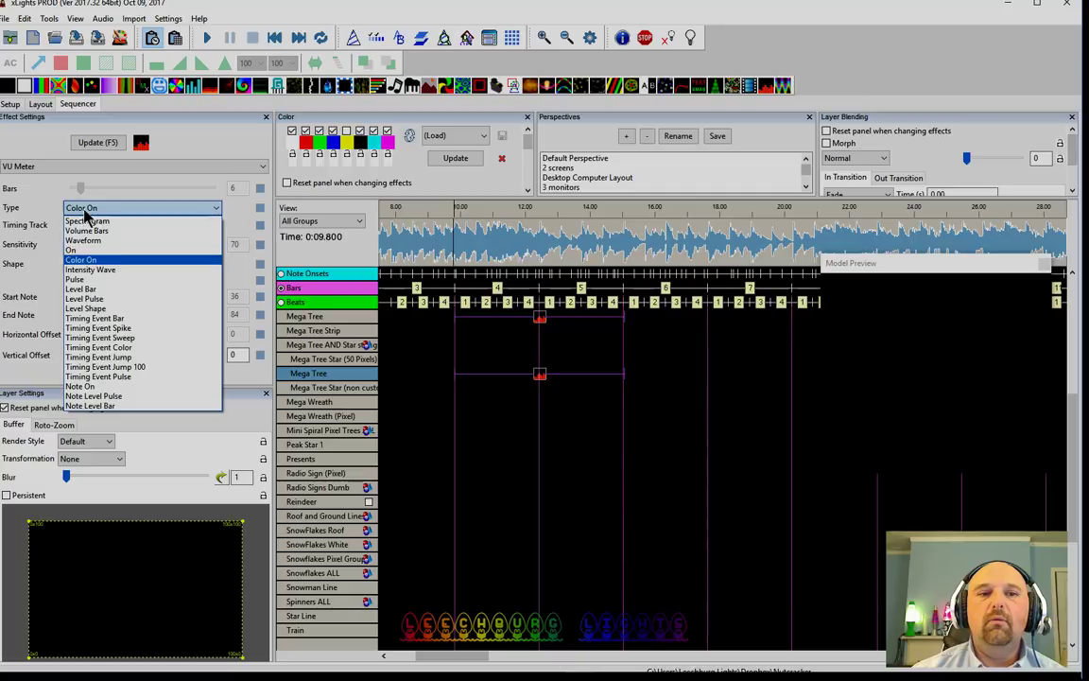
pyautogui.click(85, 271)
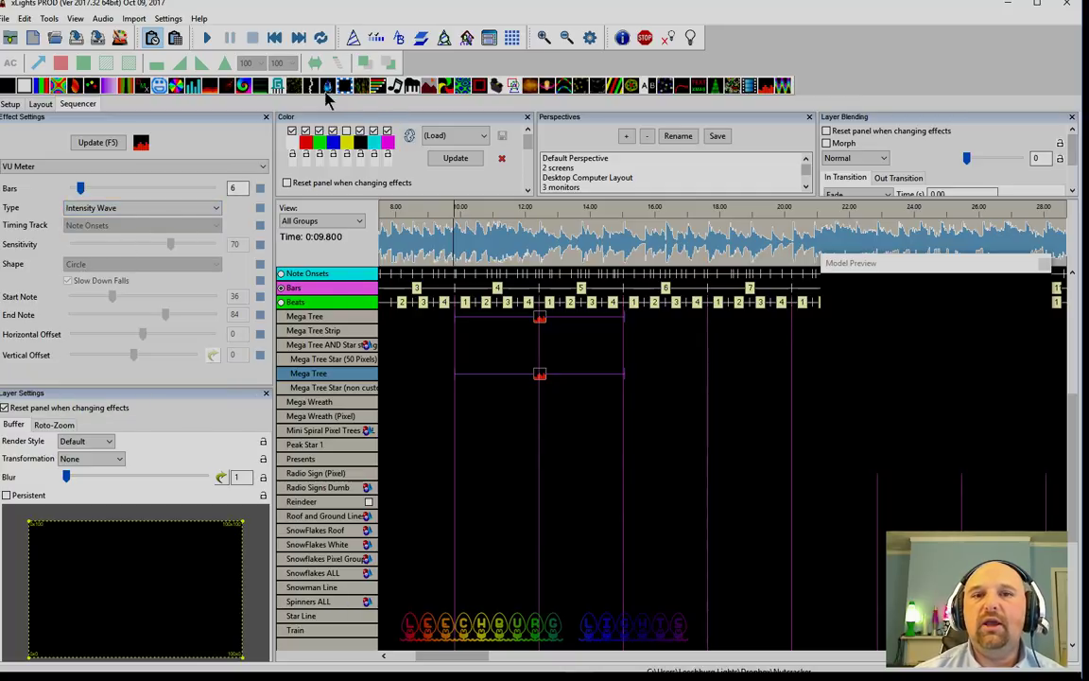
pyautogui.click(292, 133)
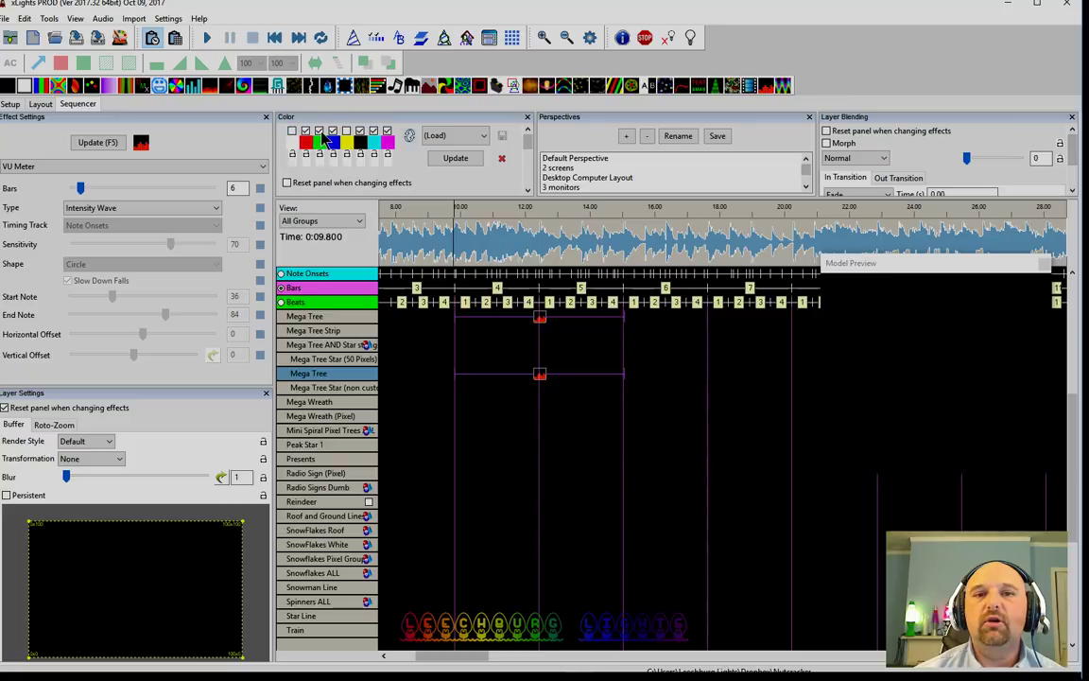
pyautogui.click(344, 133)
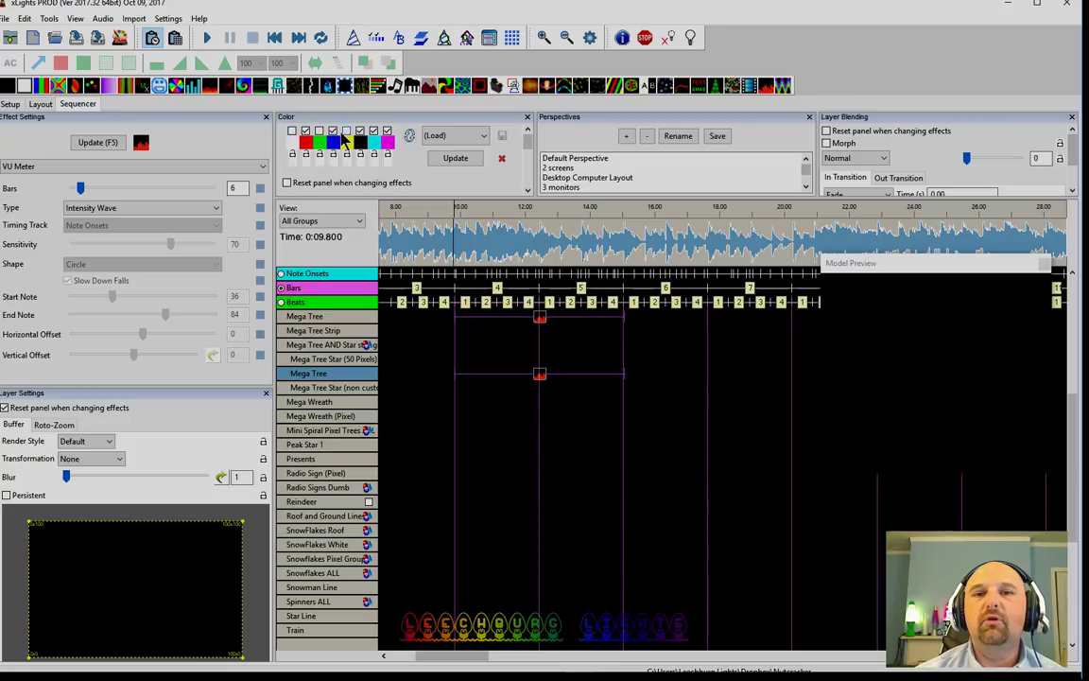
pyautogui.click(373, 132)
pyautogui.click(387, 132)
pyautogui.click(539, 373)
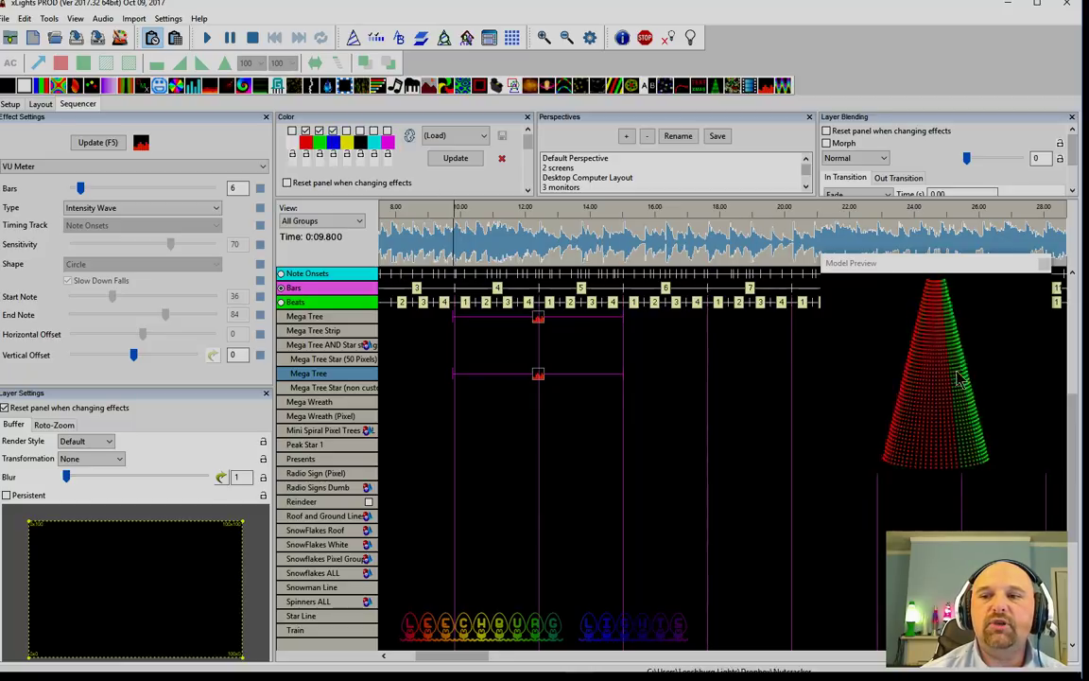
# - Try the Rotate CC 90, Rotate 180 and Rotate CW 90 transformations on the Intensity Wave, and reset the transformation to None
pyautogui.click(85, 458)
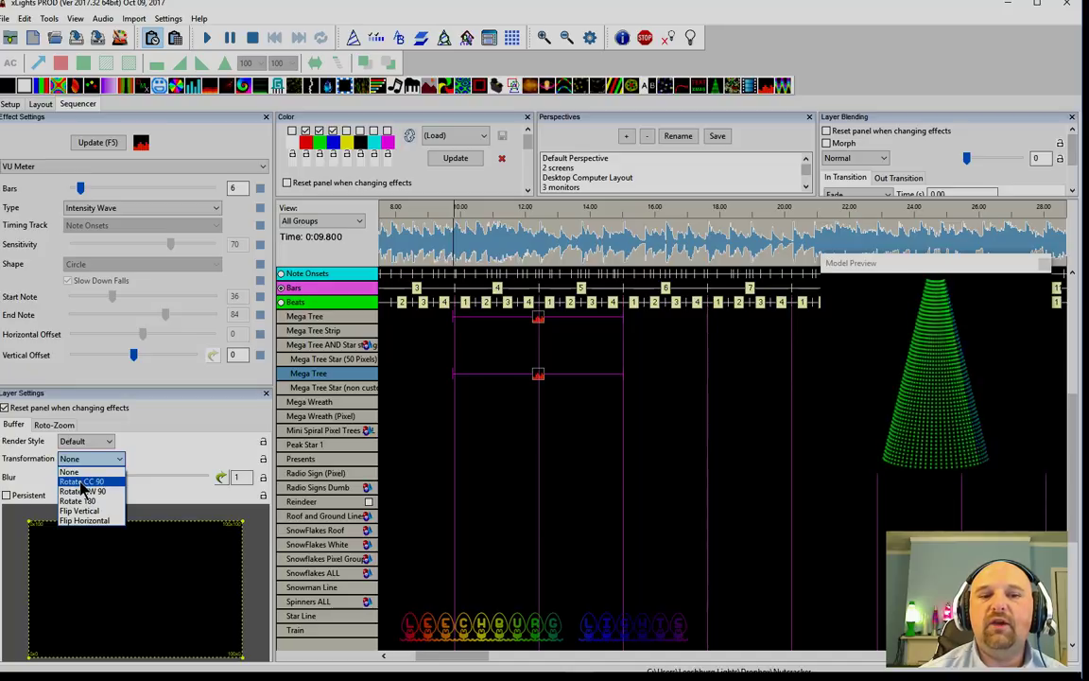
pyautogui.click(81, 483)
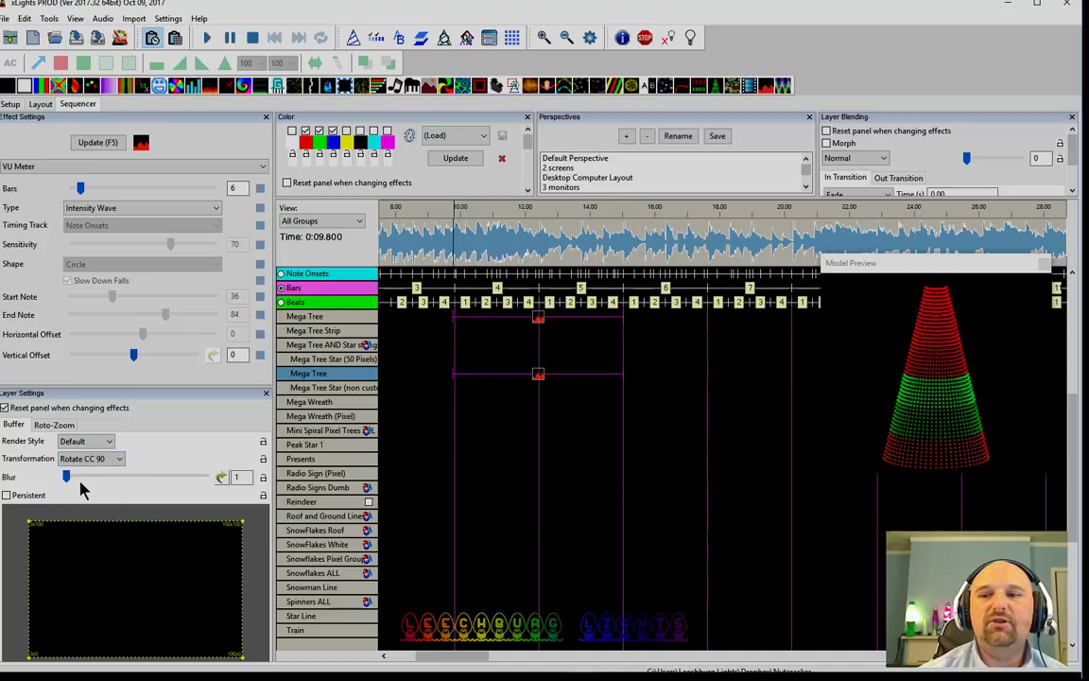
pyautogui.click(90, 459)
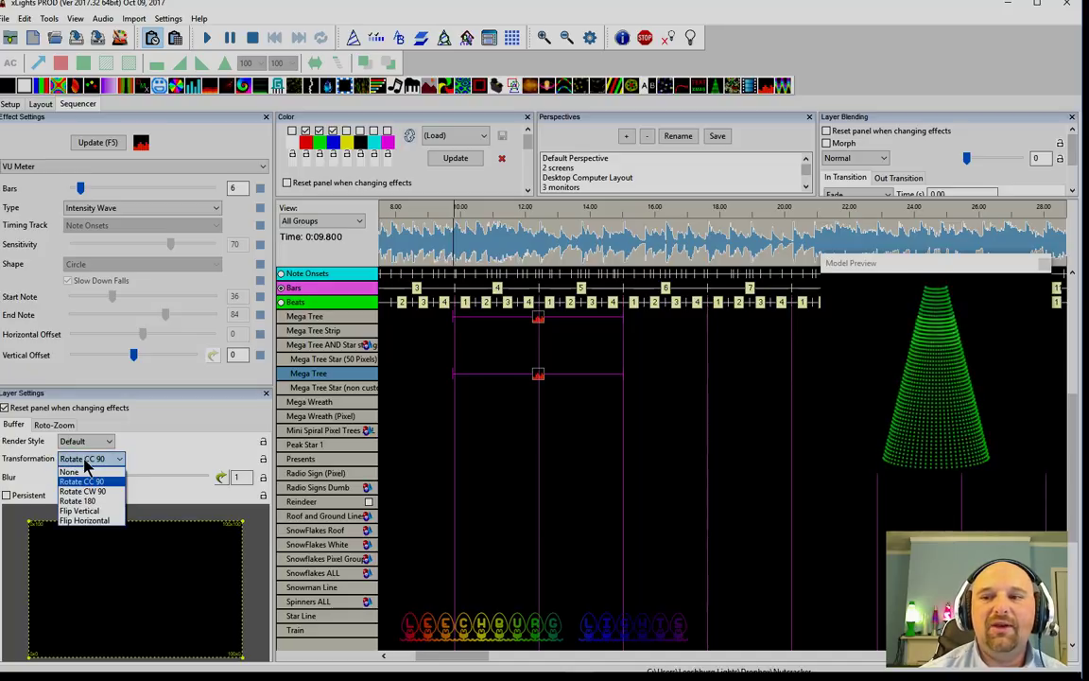
pyautogui.click(77, 501)
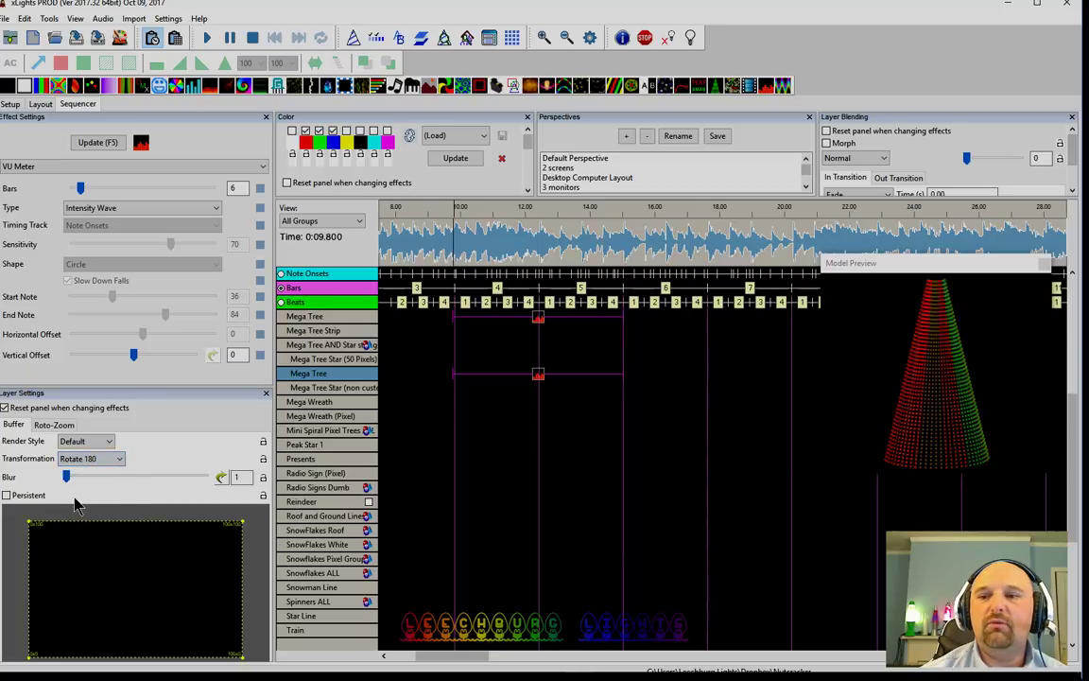
pyautogui.click(90, 458)
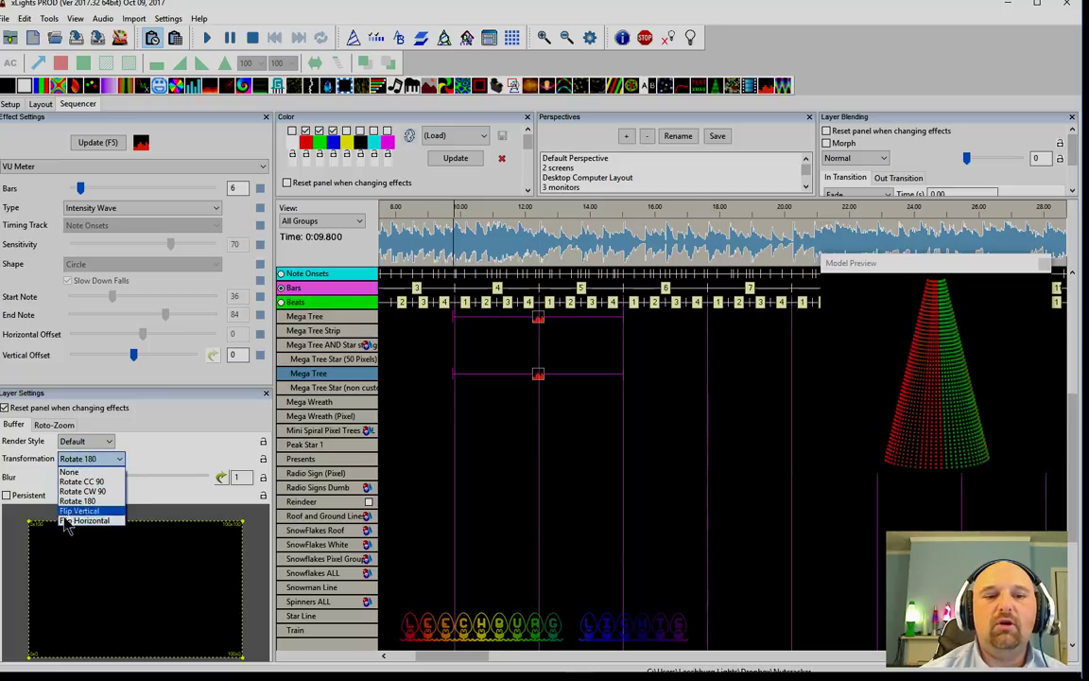
pyautogui.click(78, 491)
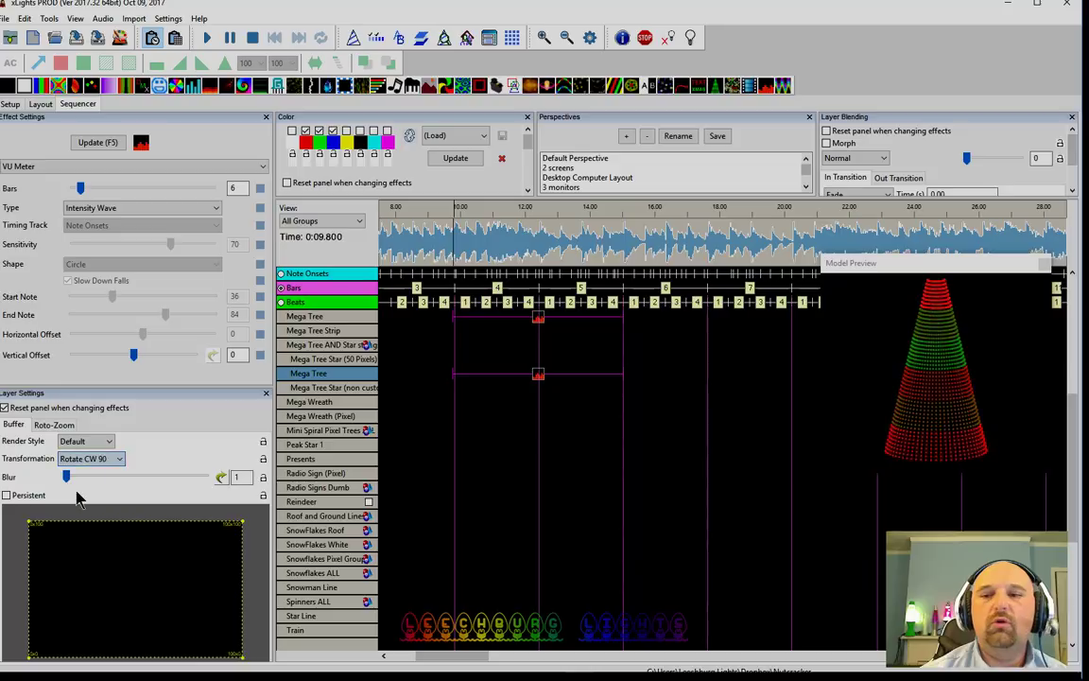
pyautogui.click(90, 458)
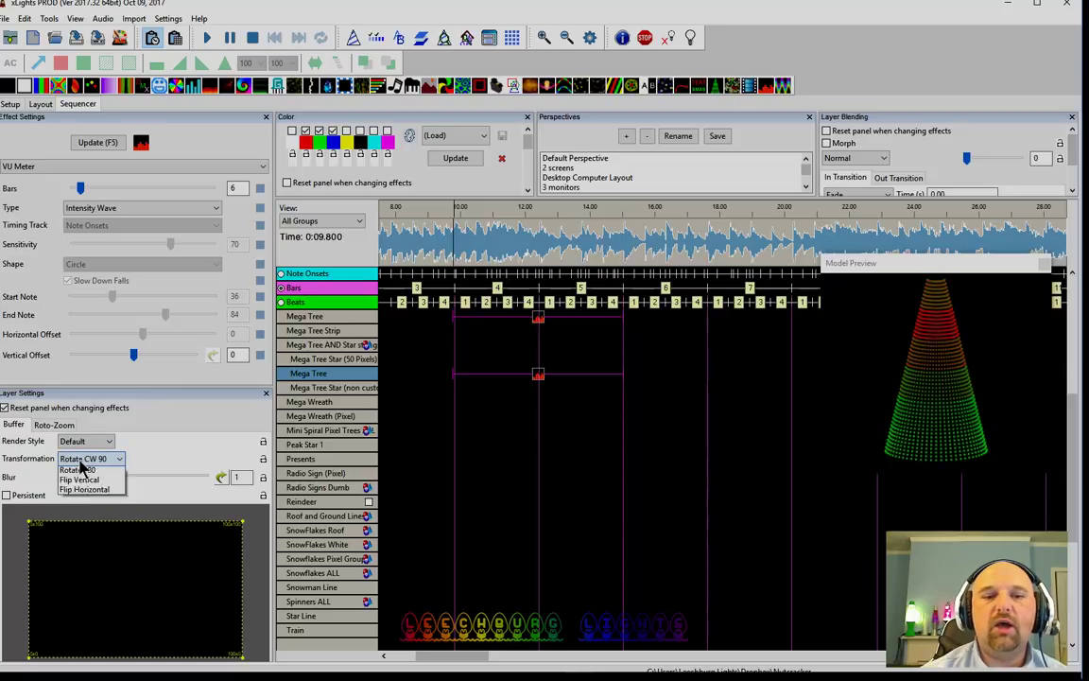
pyautogui.click(79, 482)
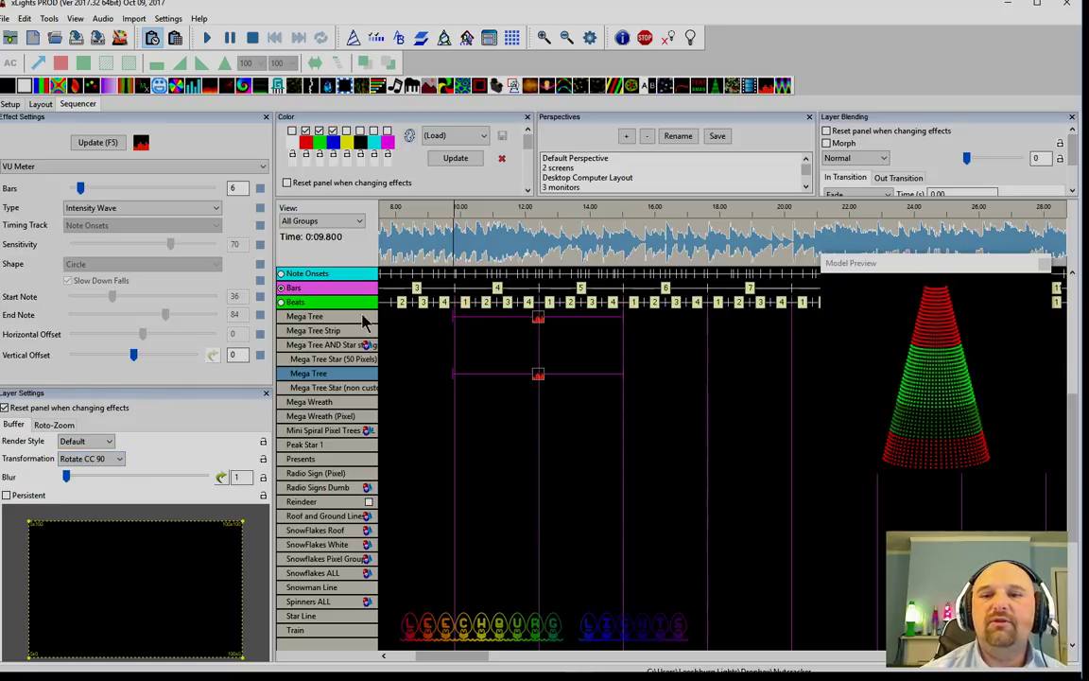
pyautogui.click(80, 459)
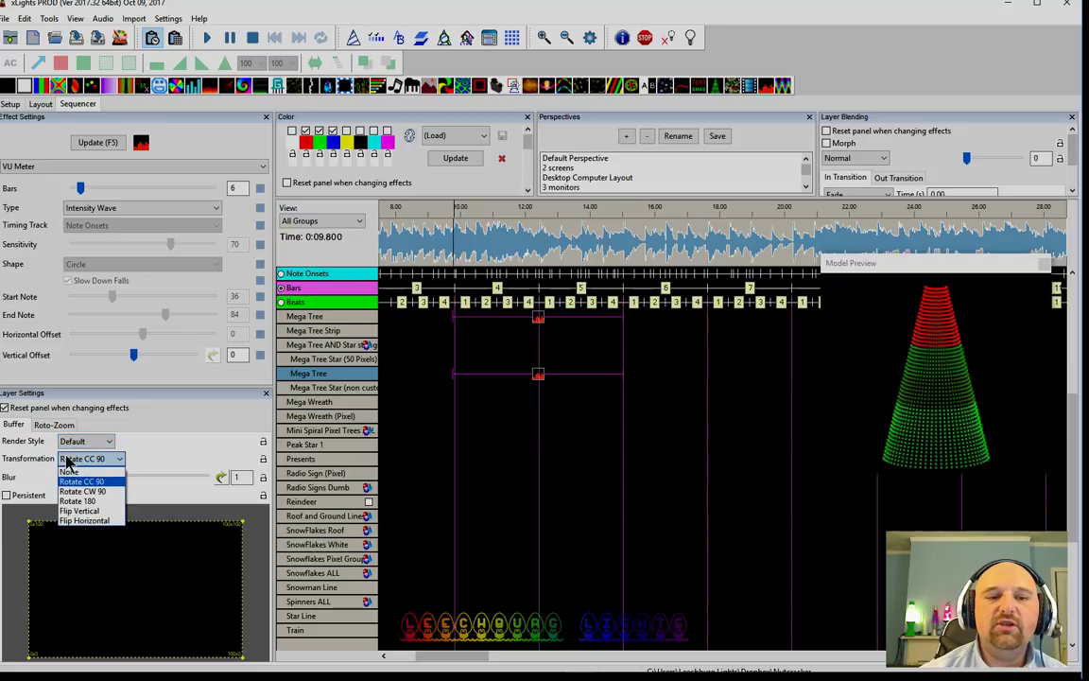
pyautogui.click(68, 472)
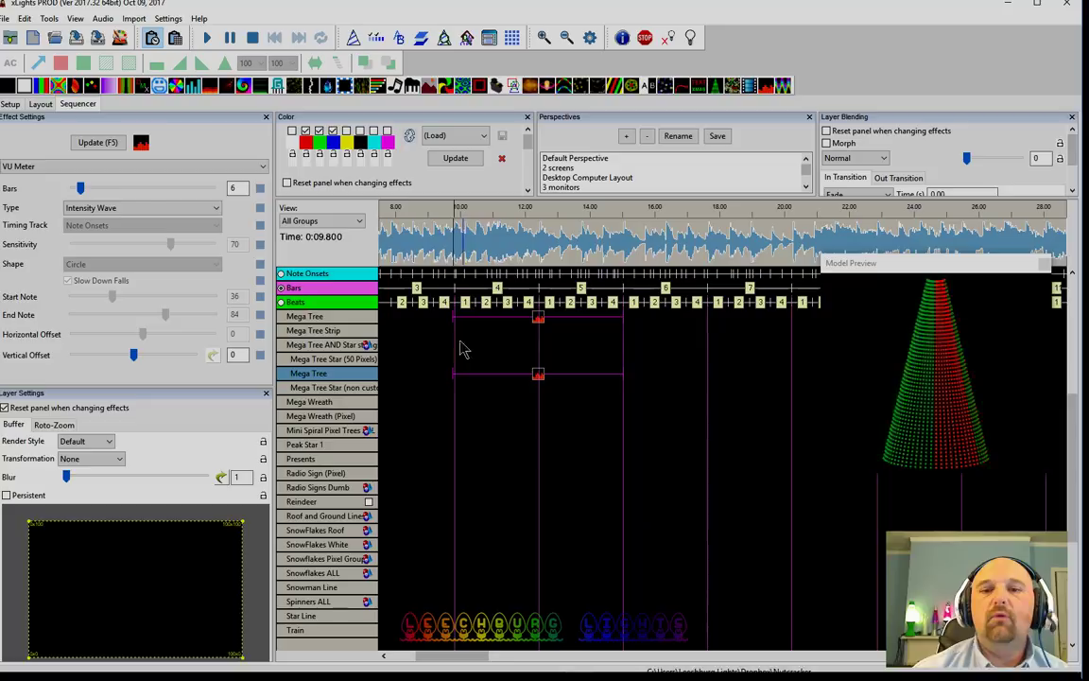
# - Compare the Pulse, Intensity Wave, Color On and On types on the lower Mega Tree's VU Meter effect
pyautogui.click(132, 210)
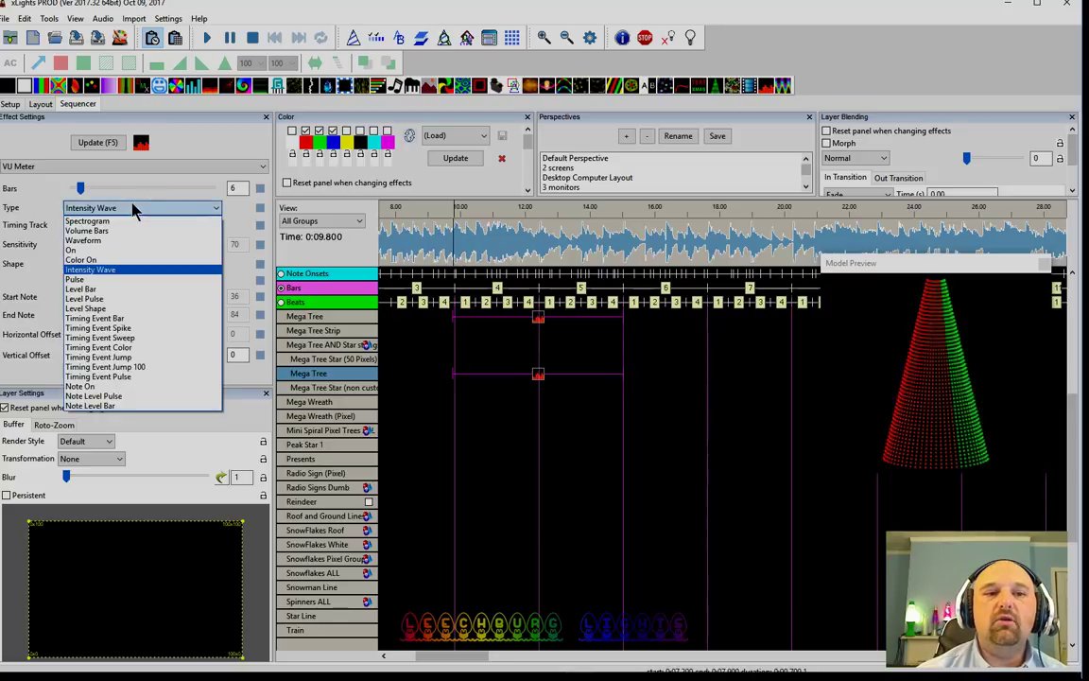
pyautogui.click(112, 283)
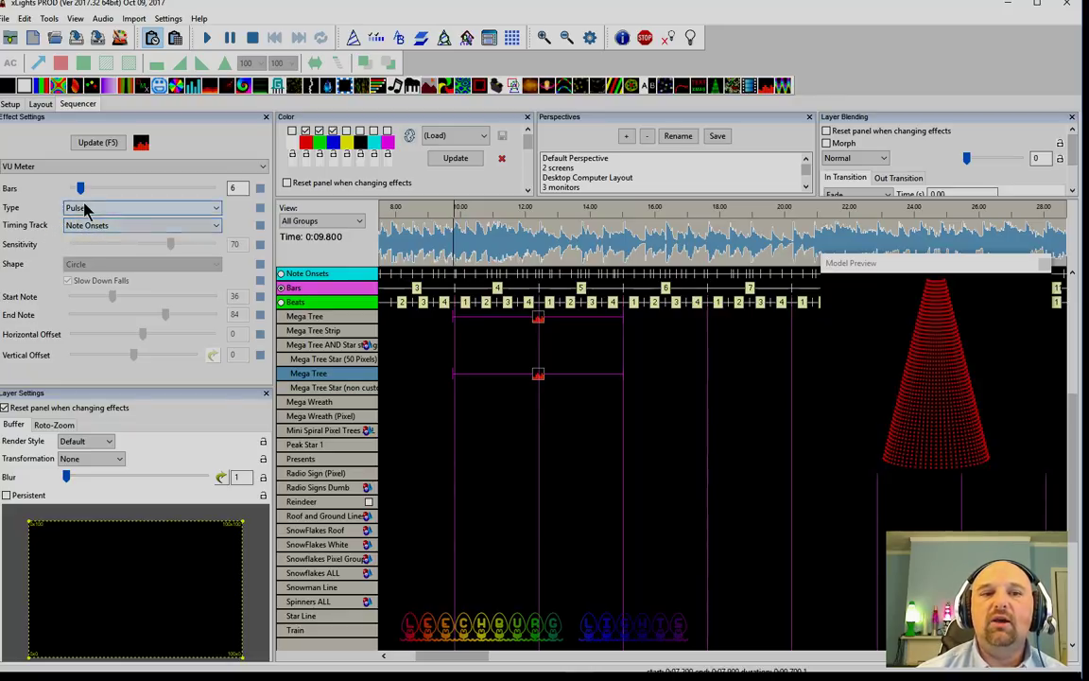
pyautogui.click(80, 207)
pyautogui.click(83, 259)
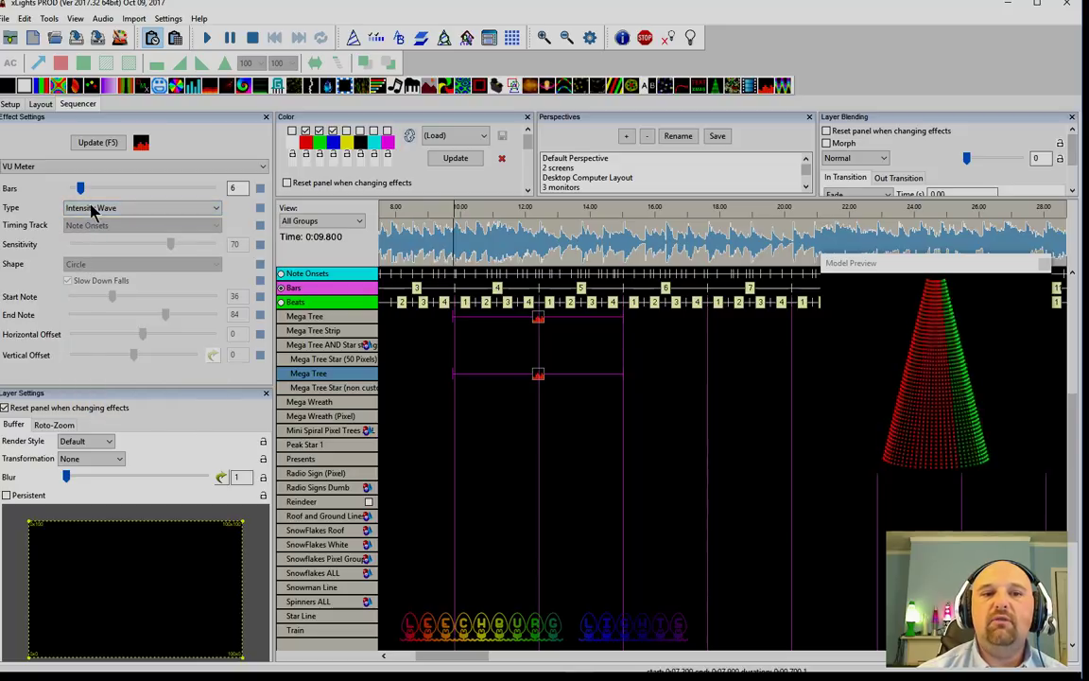
pyautogui.click(91, 208)
pyautogui.click(95, 233)
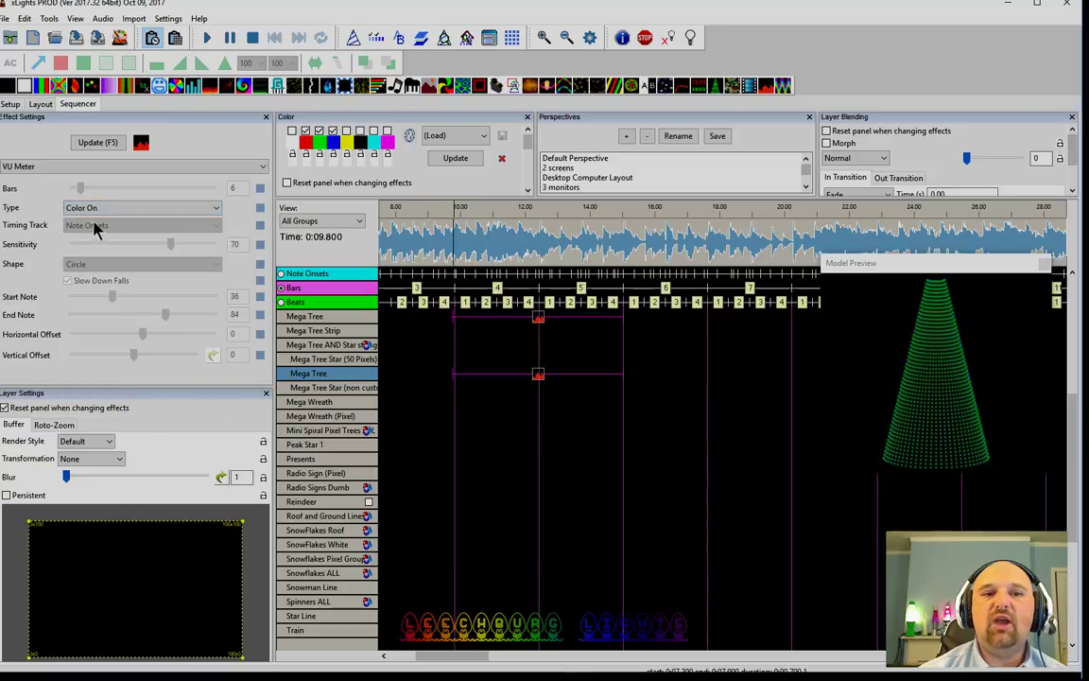
pyautogui.click(92, 208)
pyautogui.scroll(2, 85, 241)
pyautogui.click(85, 244)
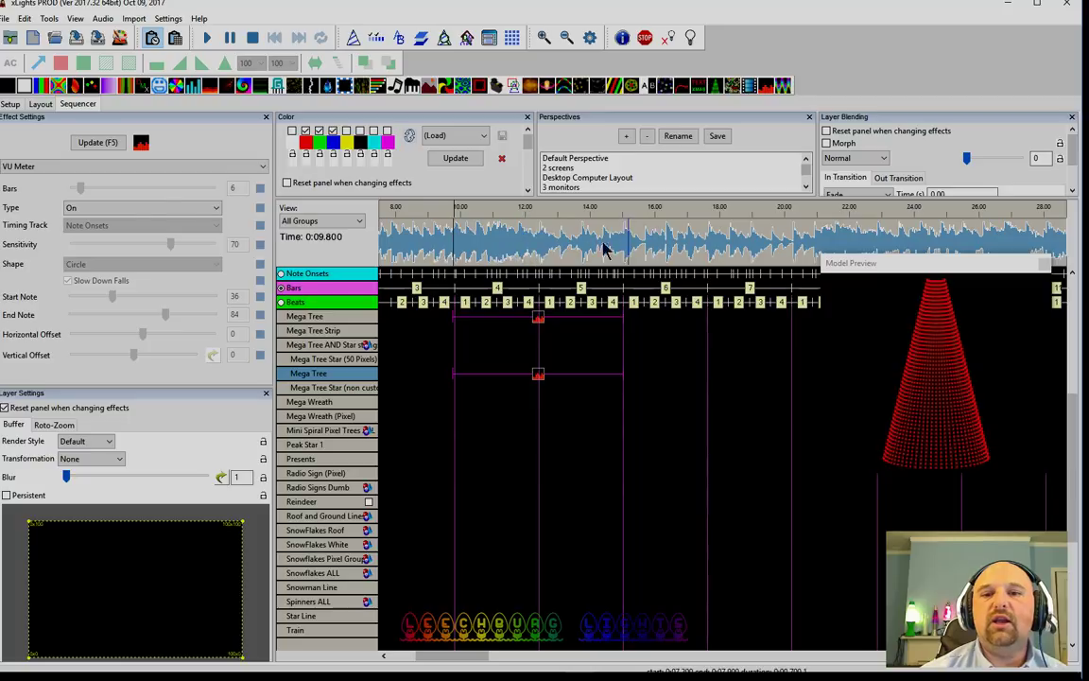
# - Set the VU Meter type to Pulse on the Note Onsets timing track and activate that track's marks, zoomed in on the timeline
pyautogui.click(102, 212)
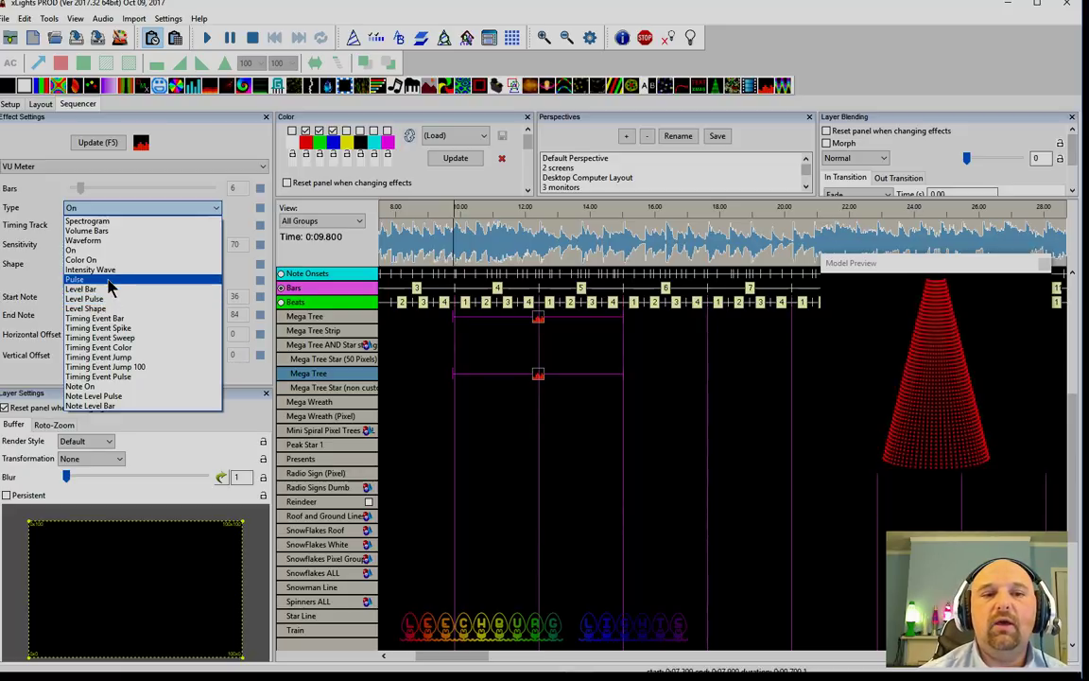
pyautogui.click(108, 282)
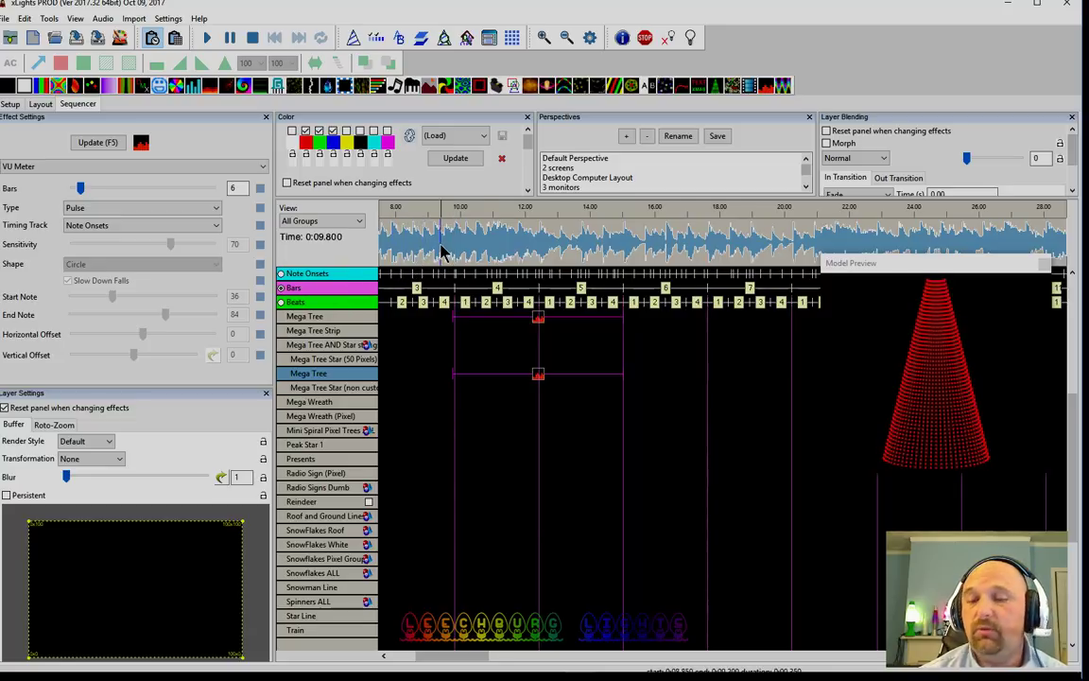
pyautogui.scroll(2, 441, 251)
pyautogui.scroll(2, 452, 253)
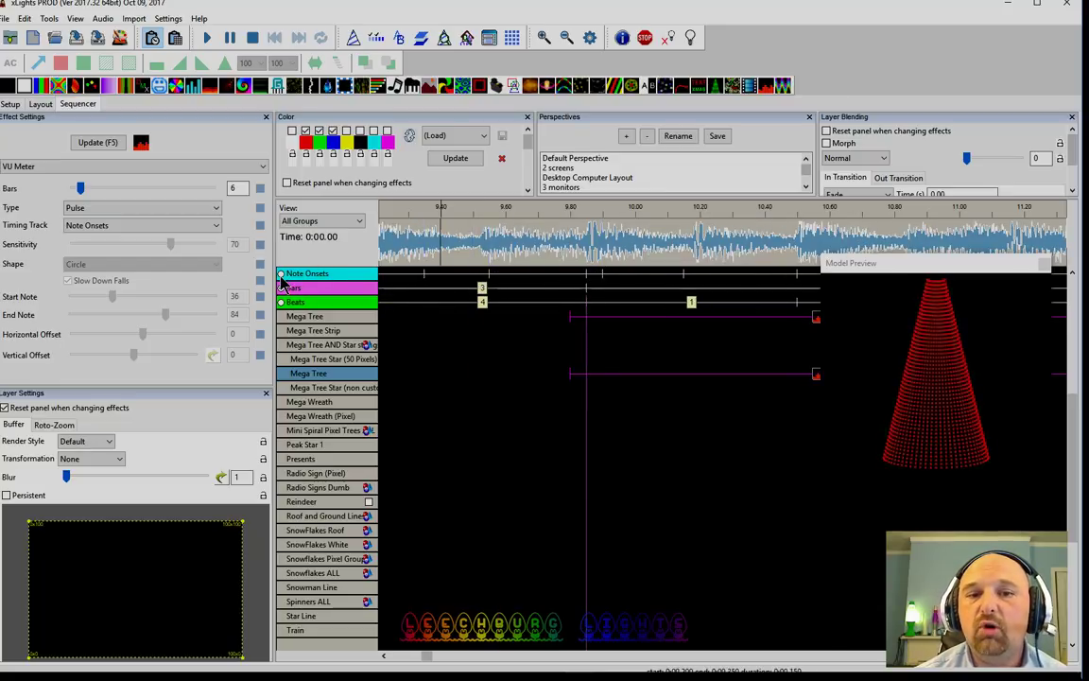
pyautogui.hscroll(2, 545, 301)
pyautogui.hscroll(1, 545, 300)
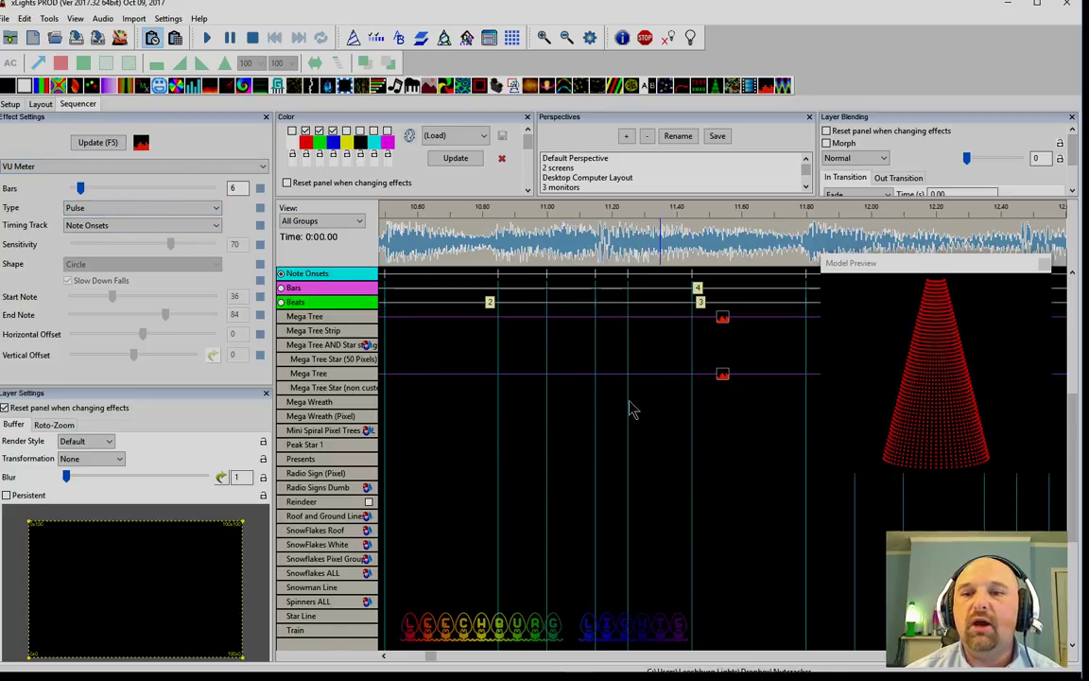
# - Place a VU Meter effect on the Mini Spiral Pixel Trees row from about 10.85 to 11.45 s and set its type to Level Bar
pyautogui.moveTo(279, 290); pyautogui.dragTo(440, 432)
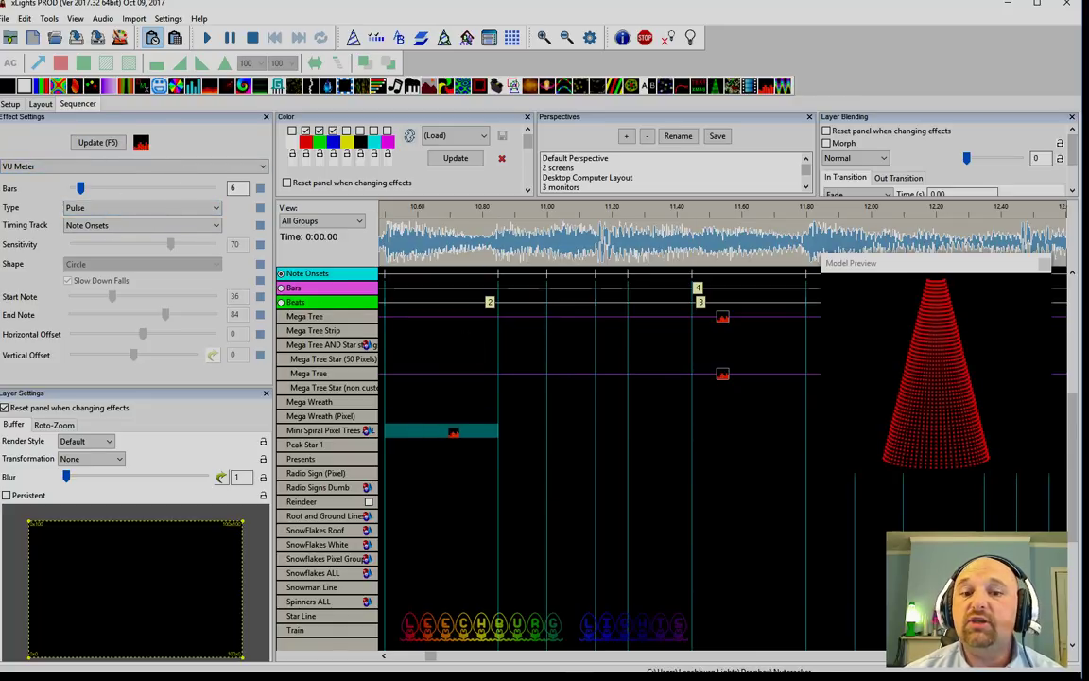
pyautogui.moveTo(518, 432); pyautogui.dragTo(694, 420)
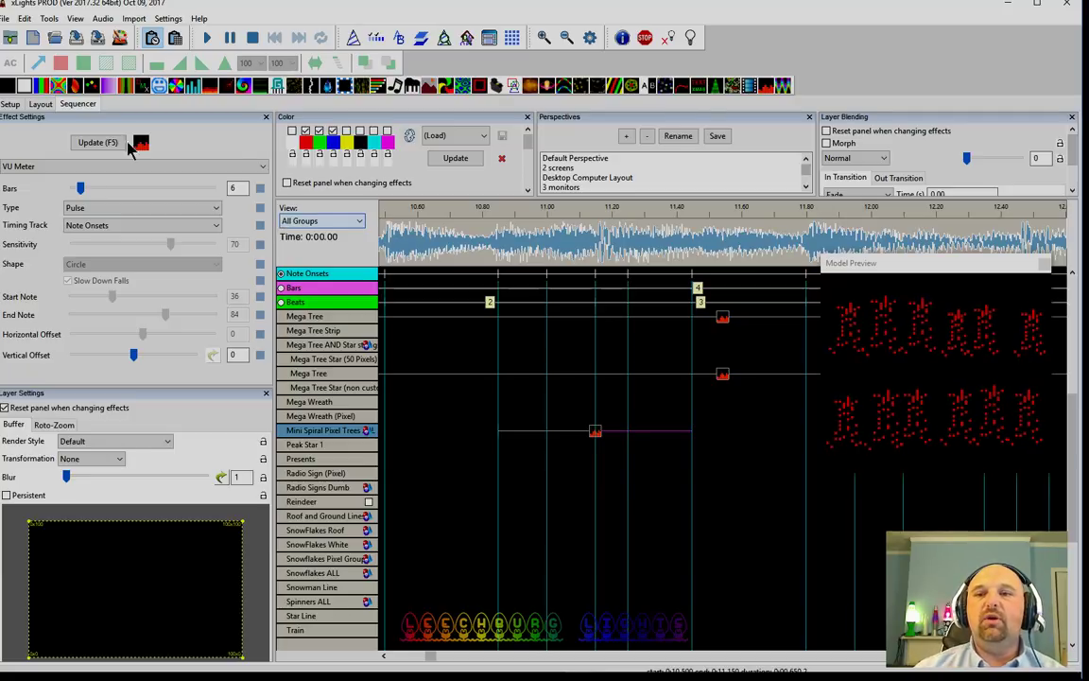
pyautogui.click(85, 208)
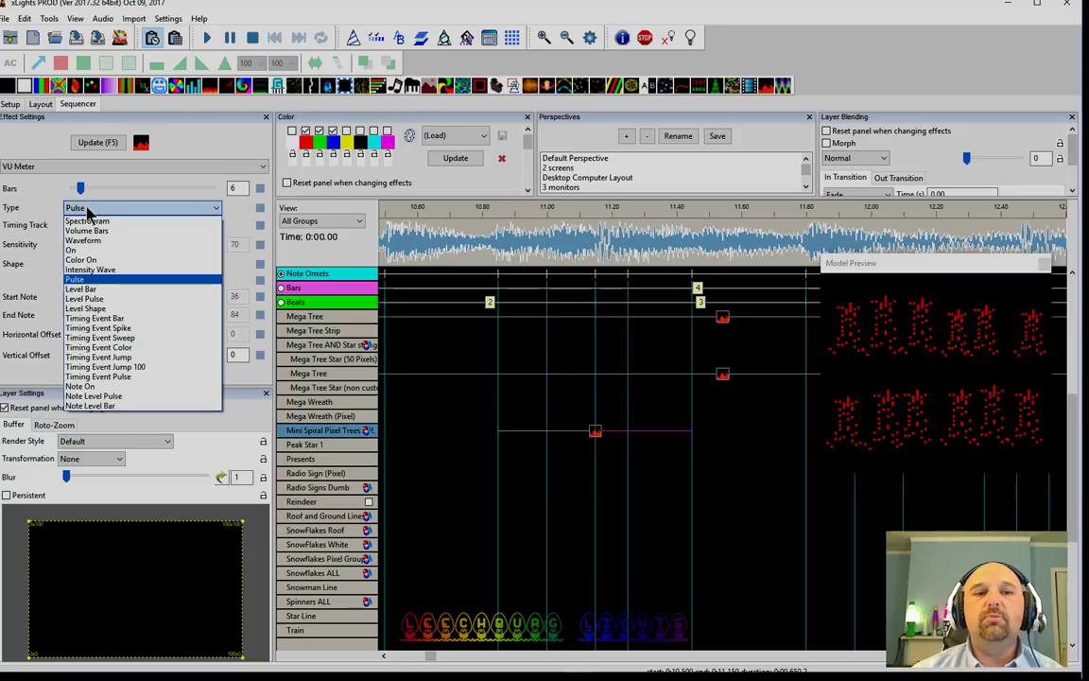
pyautogui.click(80, 288)
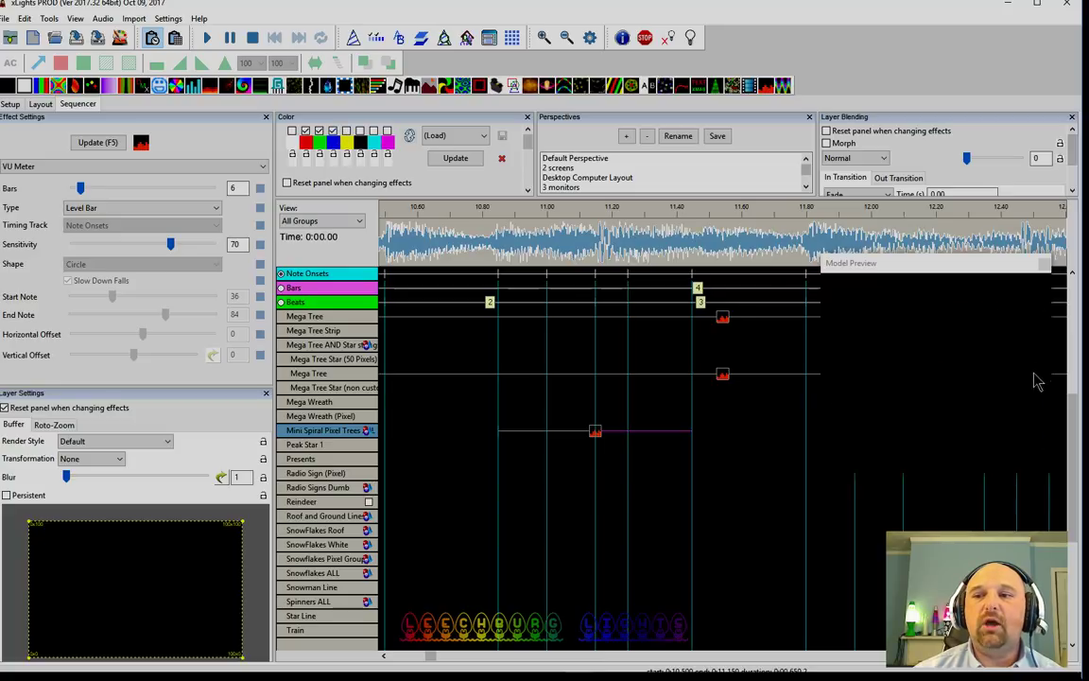
# - Delete the VU Meter effect from the Mini Spiral Pixel Trees row
pyautogui.click(333, 131)
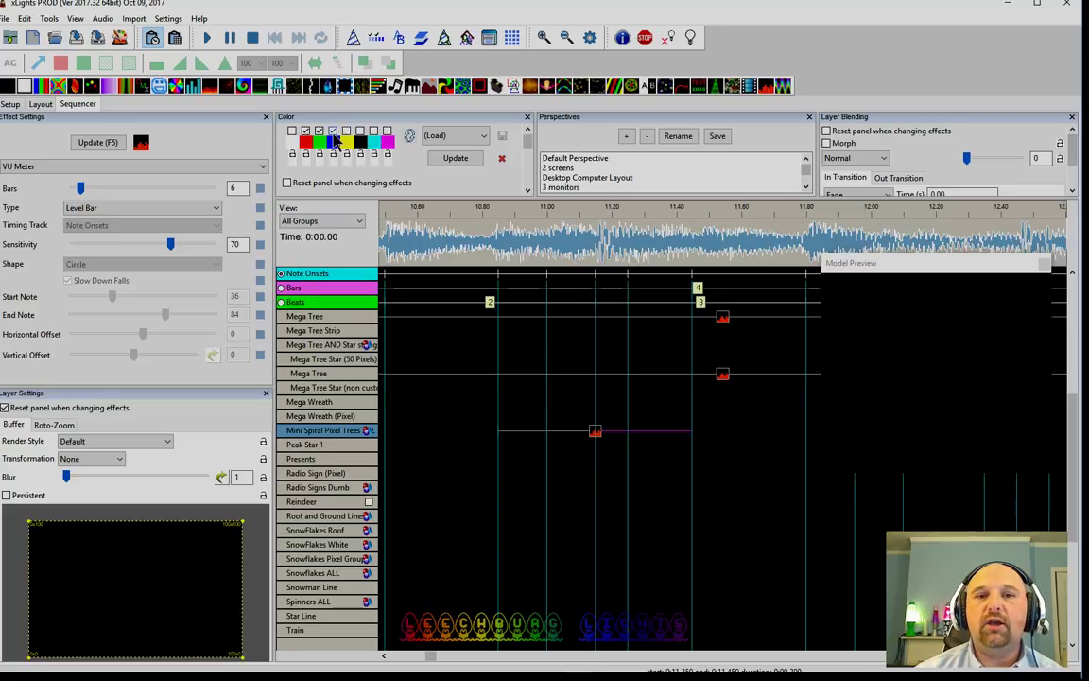
pyautogui.click(333, 131)
pyautogui.click(593, 432)
pyautogui.press('Delete')
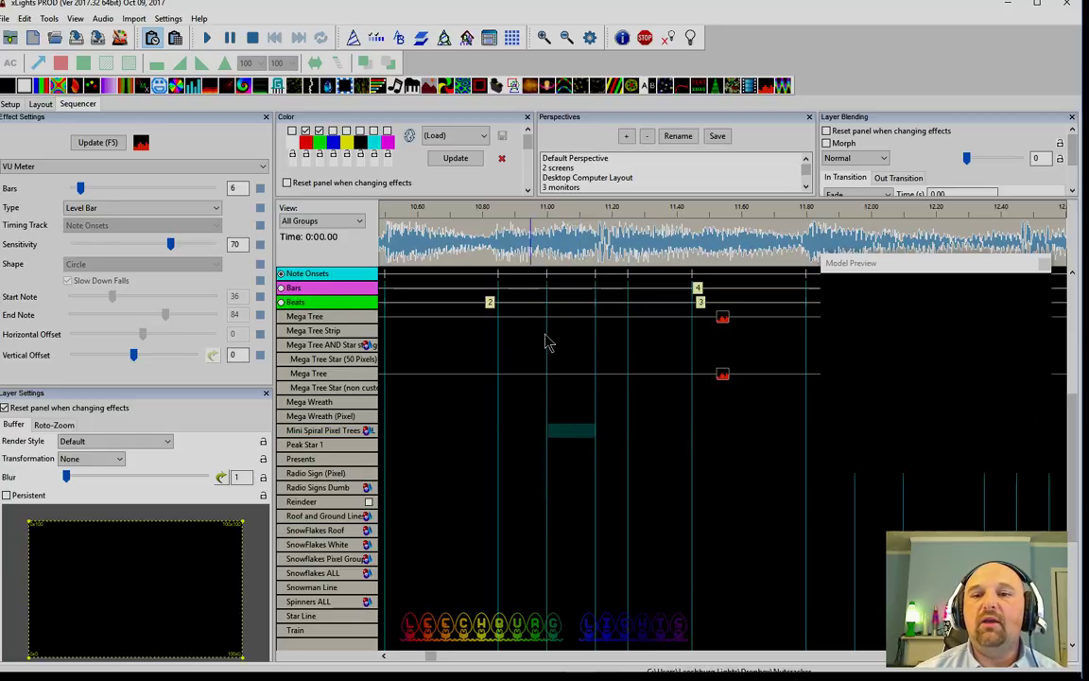
# - Change the VU Meter type on the lower Mega Tree's effect to Level Bar
pyautogui.click(722, 373)
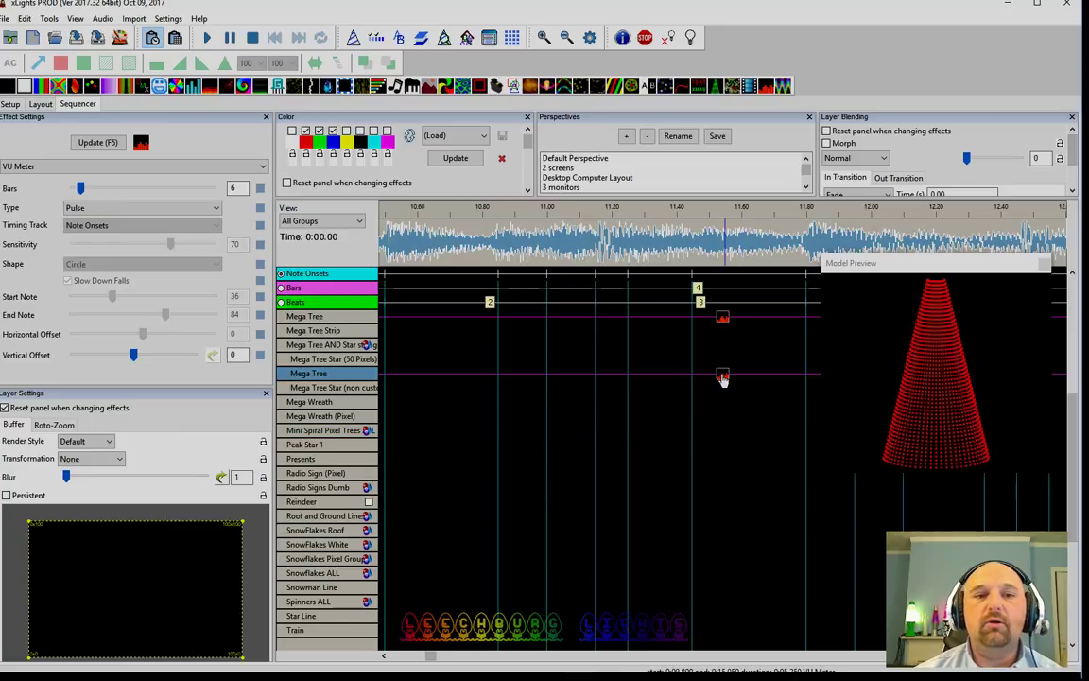
pyautogui.click(147, 206)
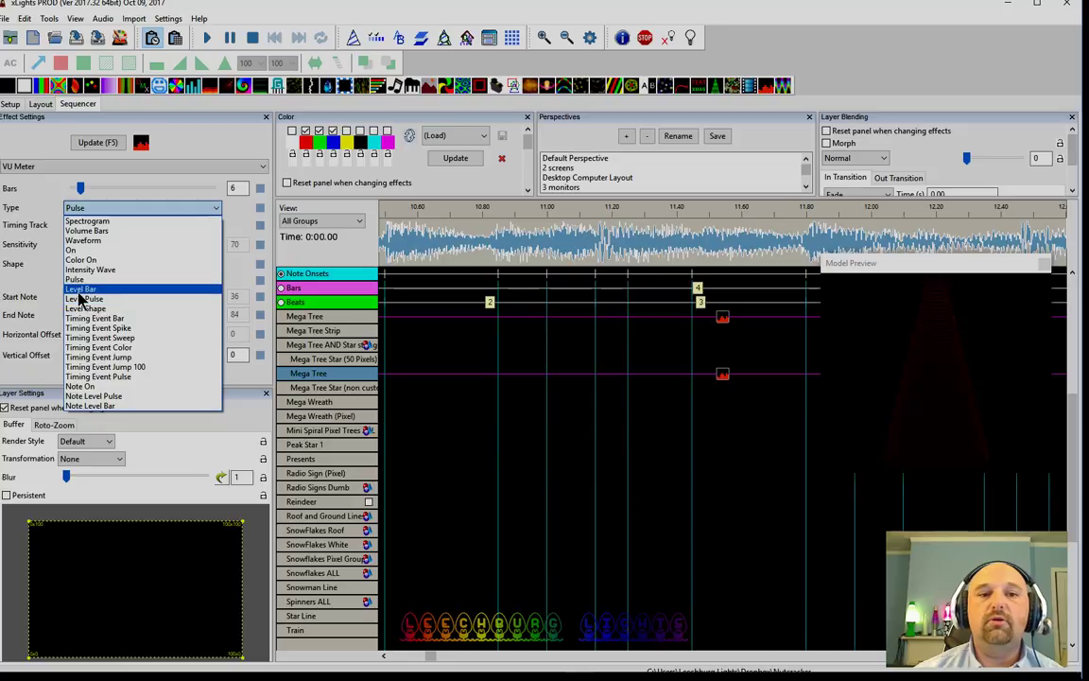
pyautogui.click(81, 290)
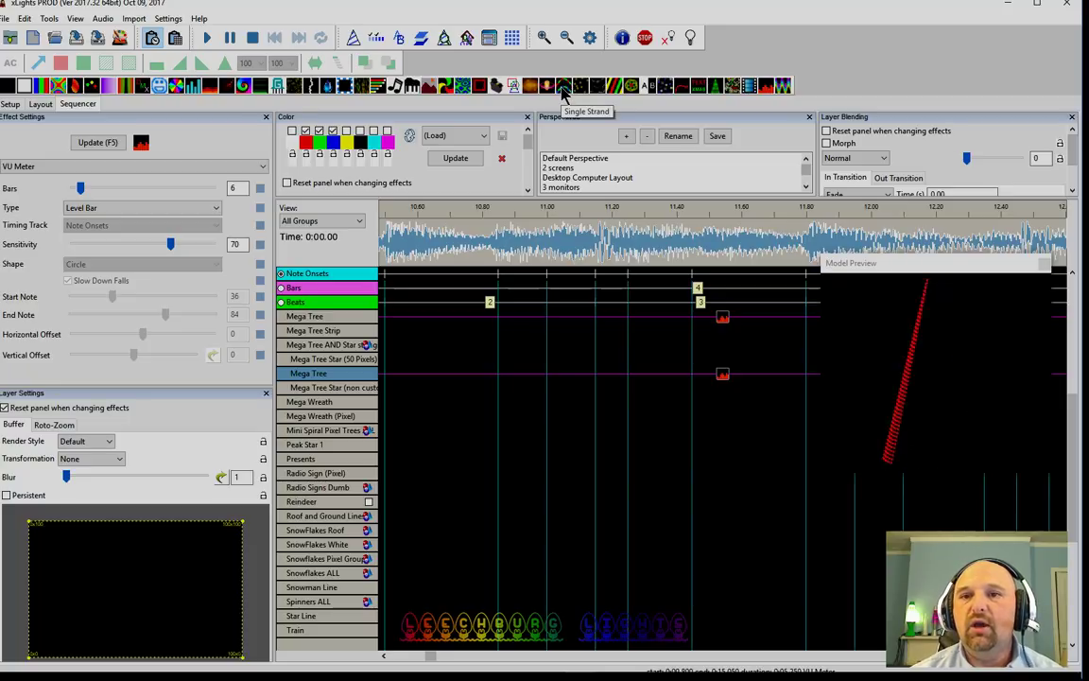
# - Try to add a Single Strand effect to the timeline near the Mega Tree rows
pyautogui.scroll(-3, 626, 369)
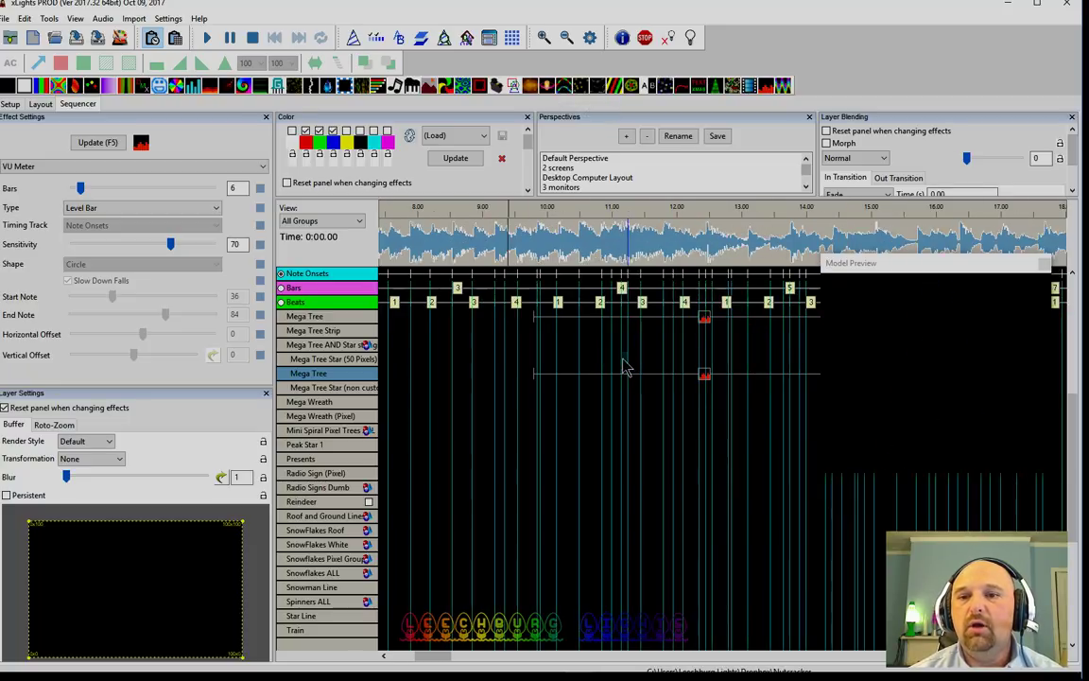
pyautogui.hscroll(-5, 481, 377)
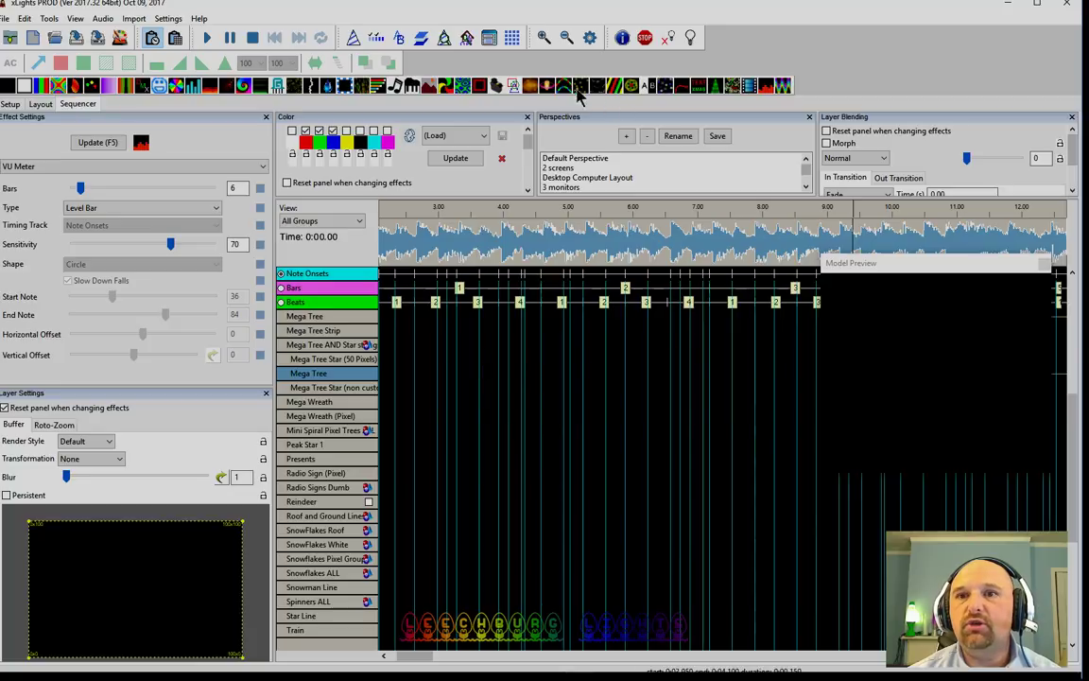
pyautogui.moveTo(577, 89); pyautogui.dragTo(750, 351)
pyautogui.hscroll(6, 749, 350)
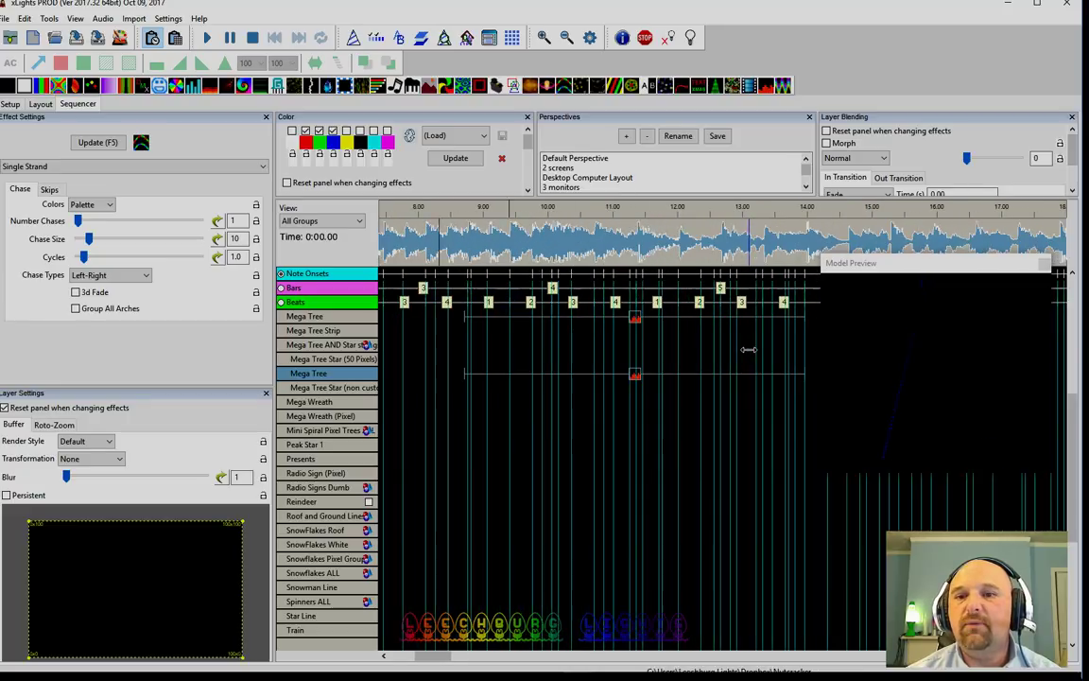
# - Add yellow, cyan and magenta to the Level Bar effect's palette, try higher bar counts and set Bars to 4
pyautogui.click(637, 376)
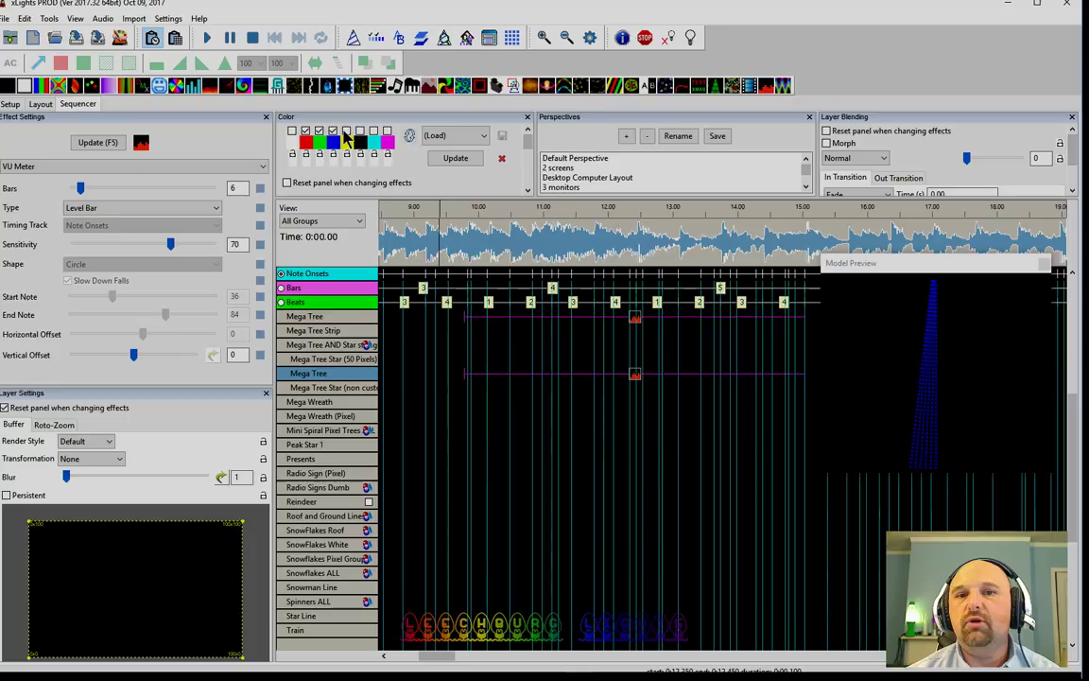
pyautogui.click(387, 132)
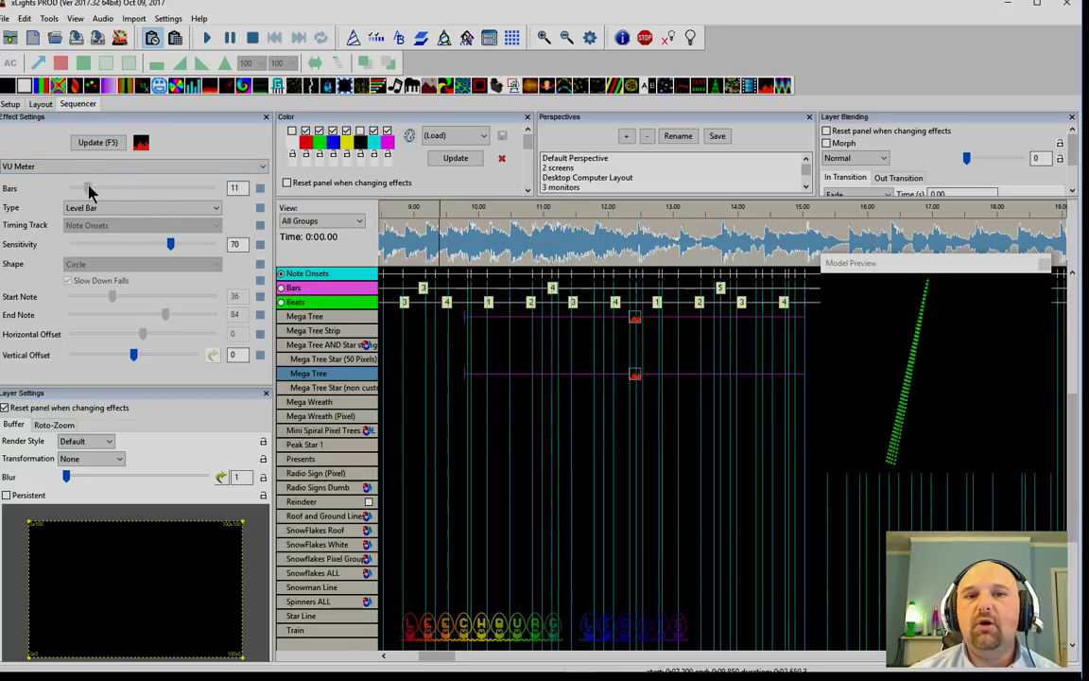
pyautogui.moveTo(101, 192); pyautogui.dragTo(159, 190)
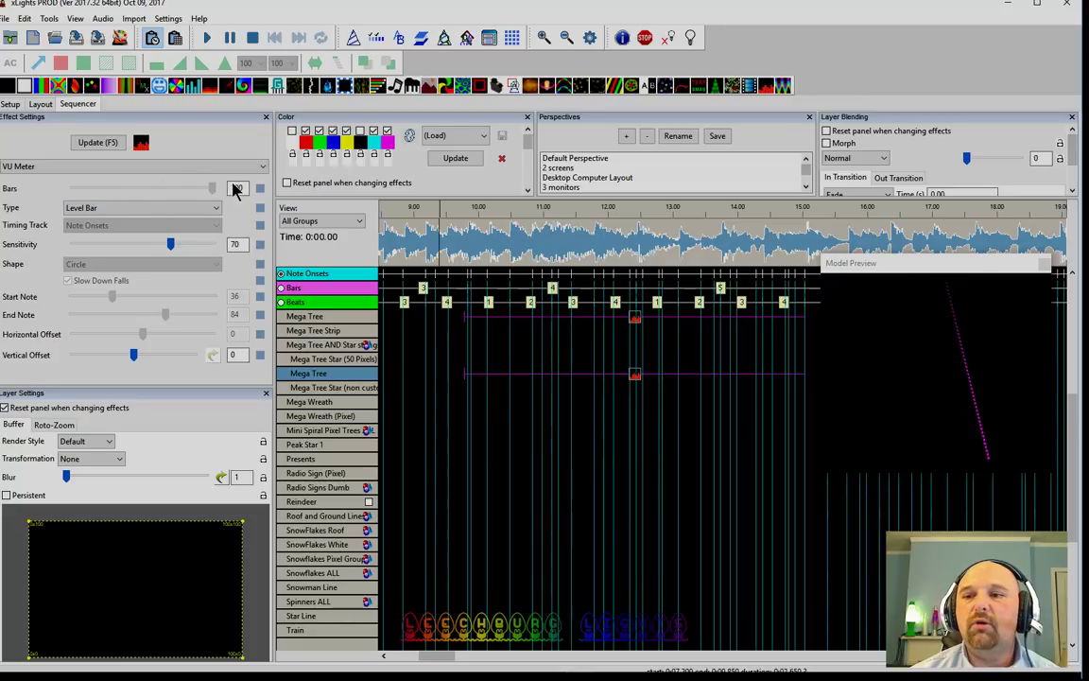
pyautogui.moveTo(228, 192); pyautogui.dragTo(76, 188)
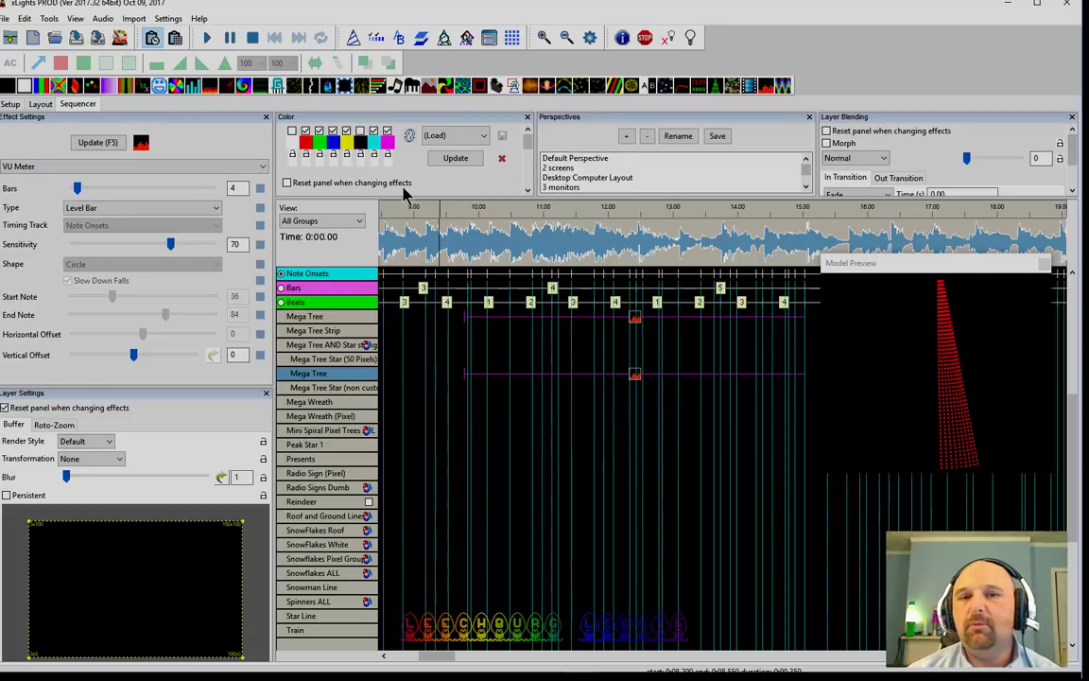
# - Set the lower Mega Tree's VU Meter type to Level Pulse with Bars at 1
pyautogui.click(128, 213)
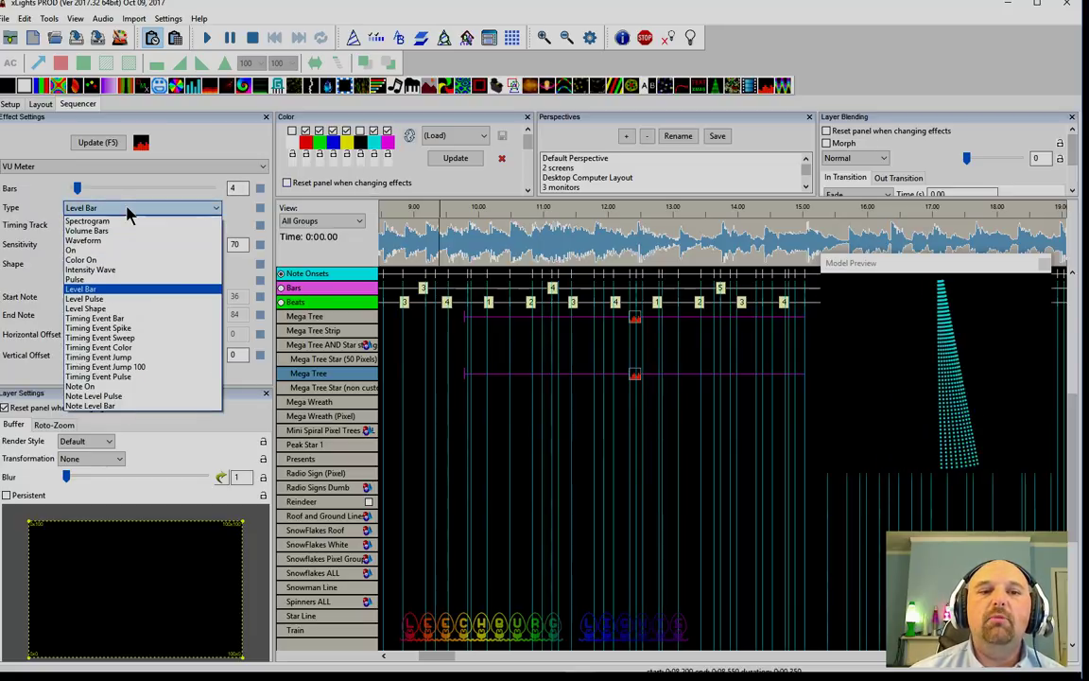
pyautogui.click(97, 301)
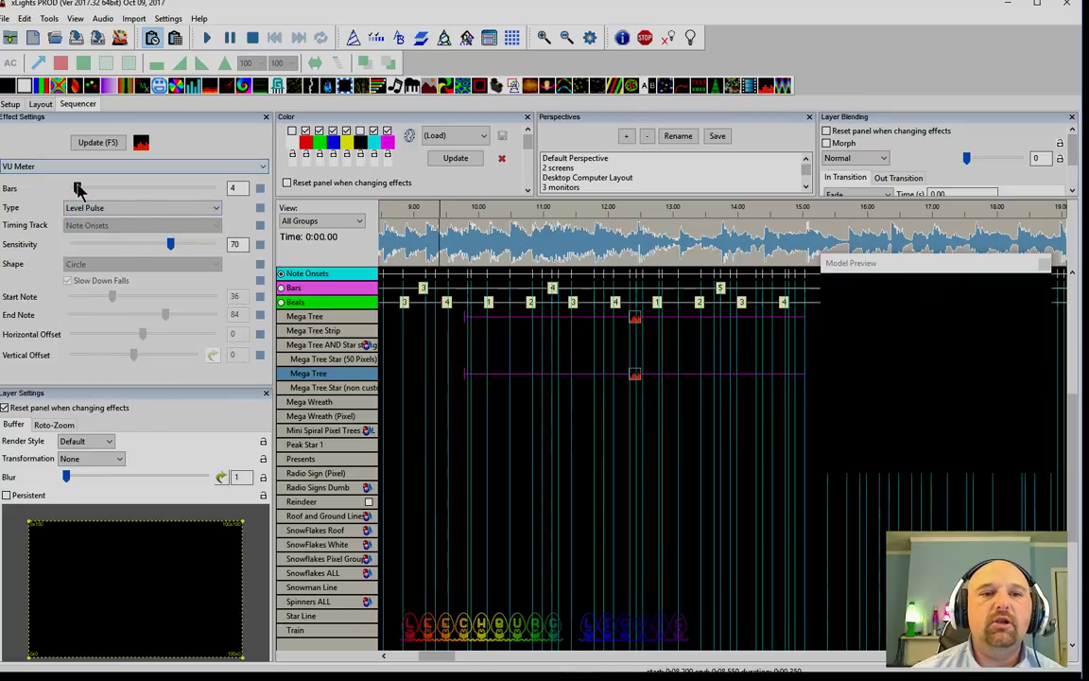
pyautogui.moveTo(79, 188)
pyautogui.mouseDown()
pyautogui.moveTo(167, 190)
pyautogui.moveTo(59, 192)
pyautogui.mouseUp()
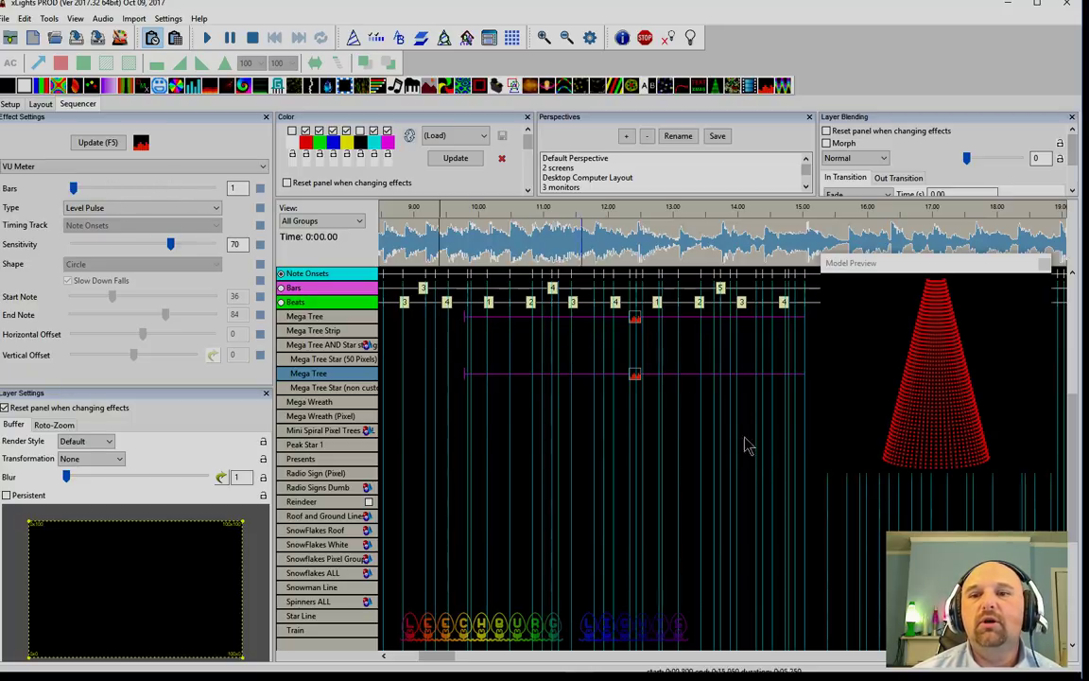
# - Try the Rotate CC 90 transformation on the Level Pulse effect and reset the transformation to None
pyautogui.click(85, 459)
pyautogui.click(90, 482)
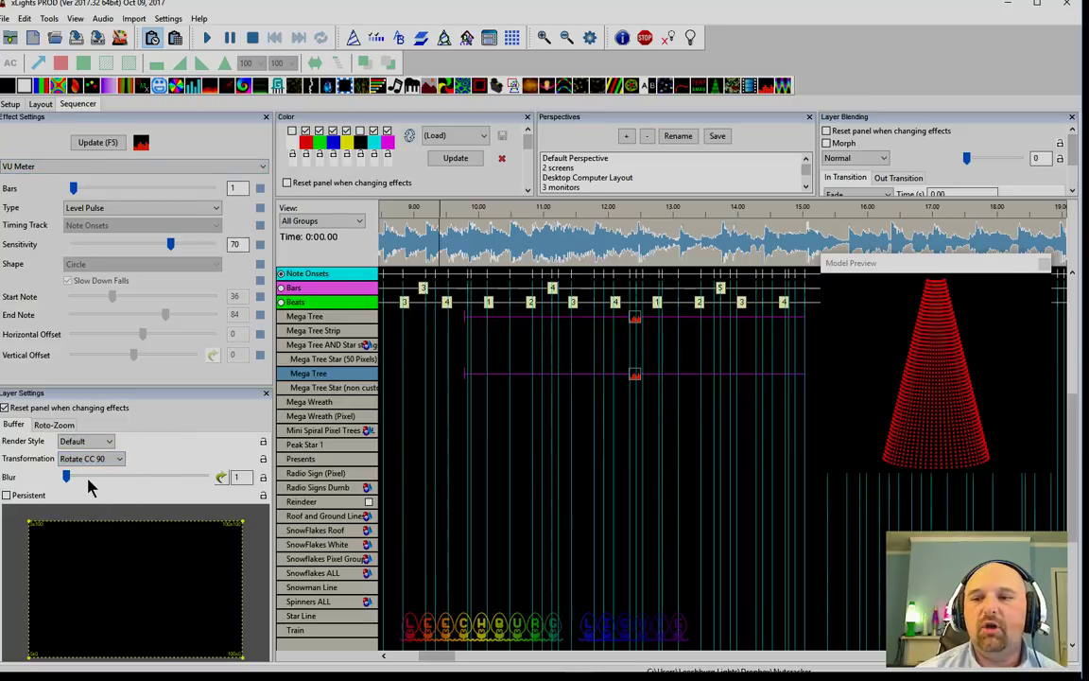
pyautogui.click(85, 459)
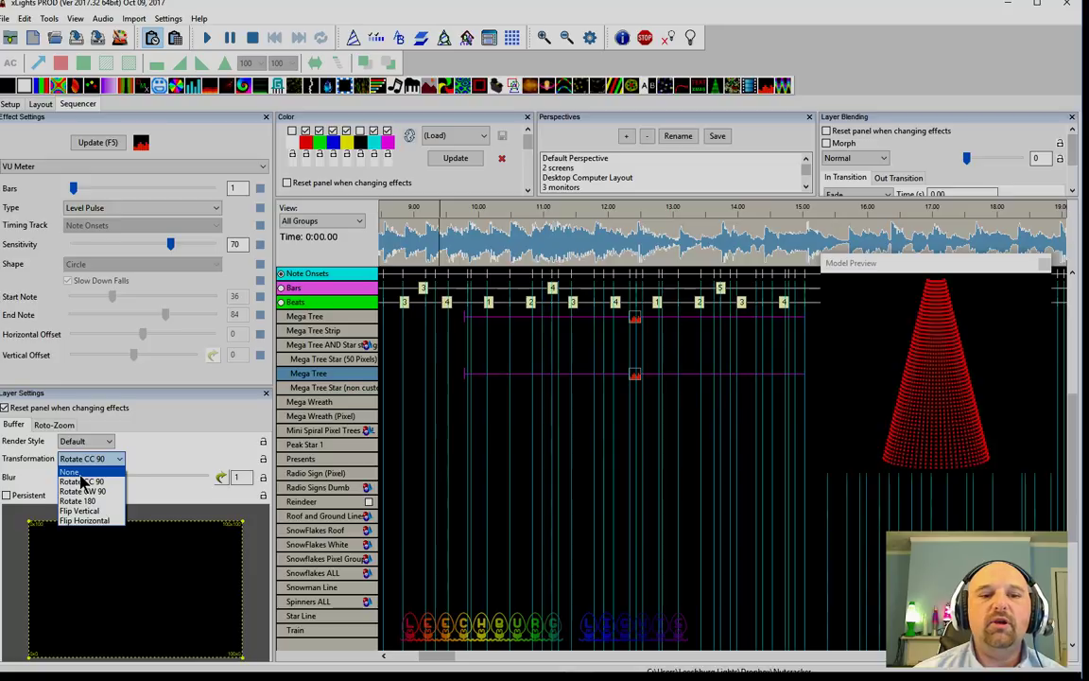
pyautogui.click(80, 470)
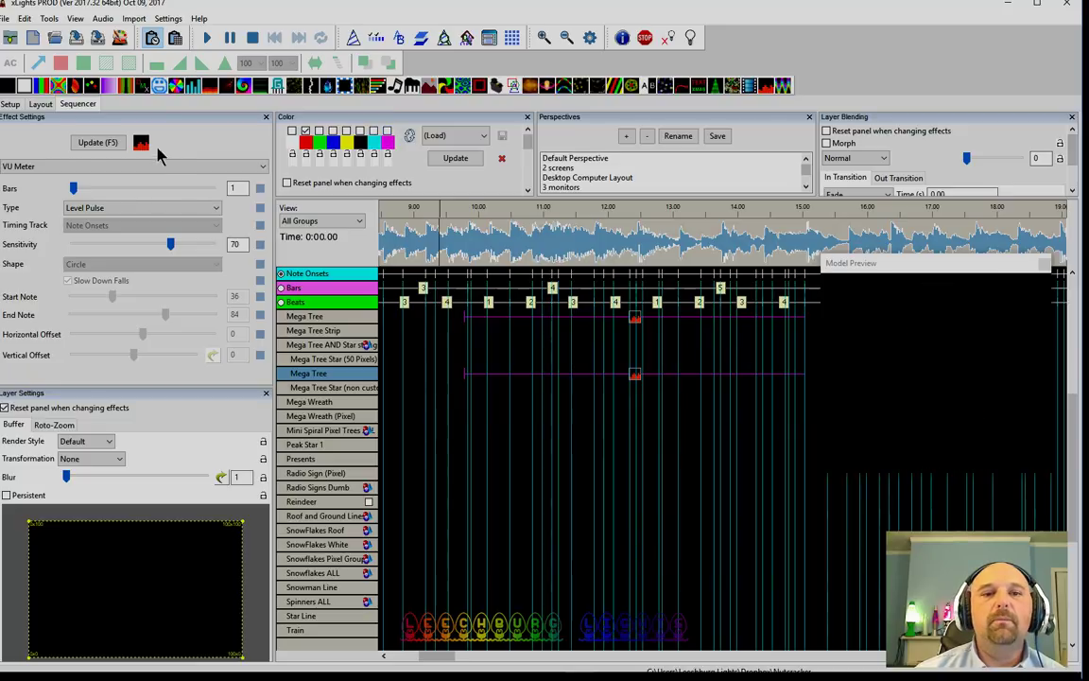
# - Try the Level Pulse effect with Bars at 7 and 13, and return Bars to 1
pyautogui.moveTo(75, 190); pyautogui.dragTo(81, 191)
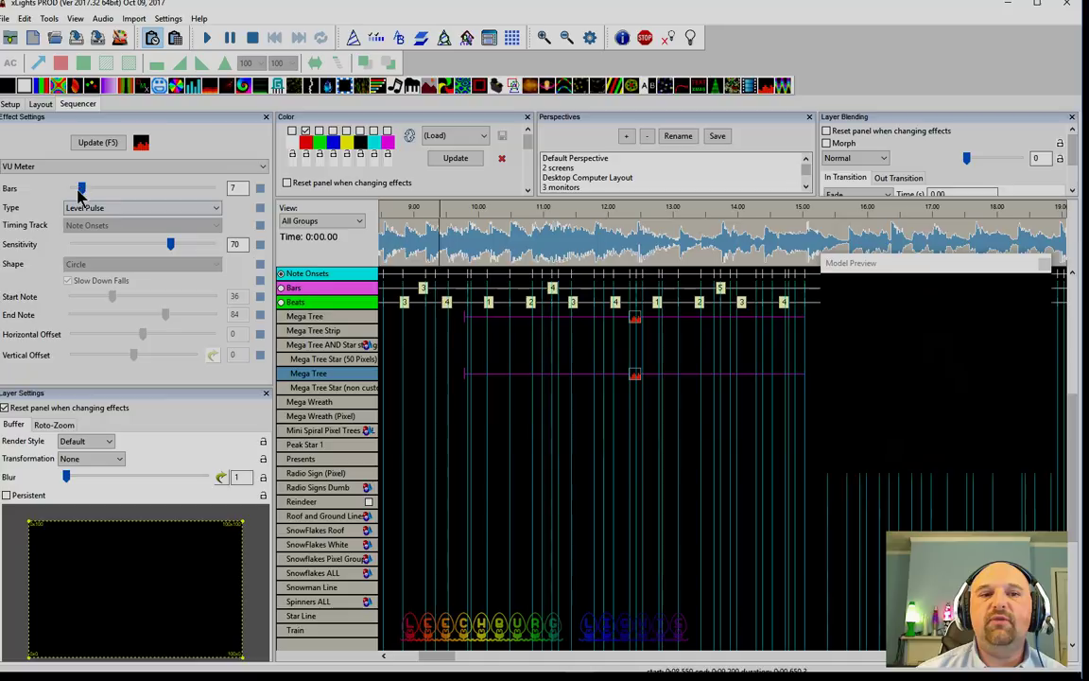
pyautogui.moveTo(82, 188); pyautogui.dragTo(87, 192)
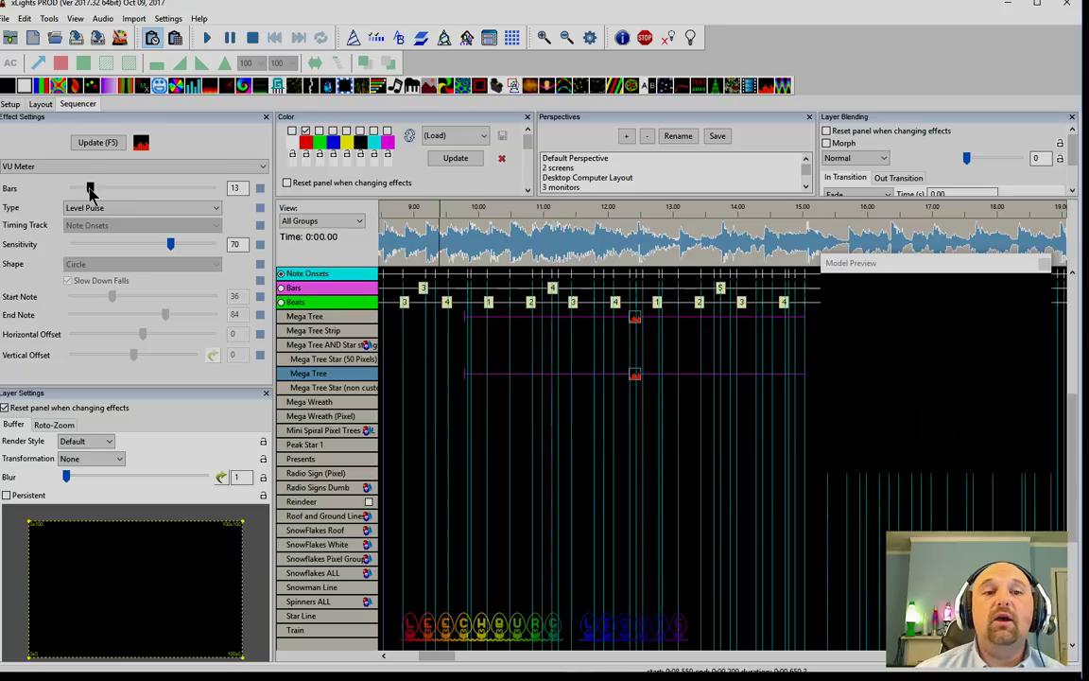
pyautogui.moveTo(89, 188); pyautogui.dragTo(87, 190)
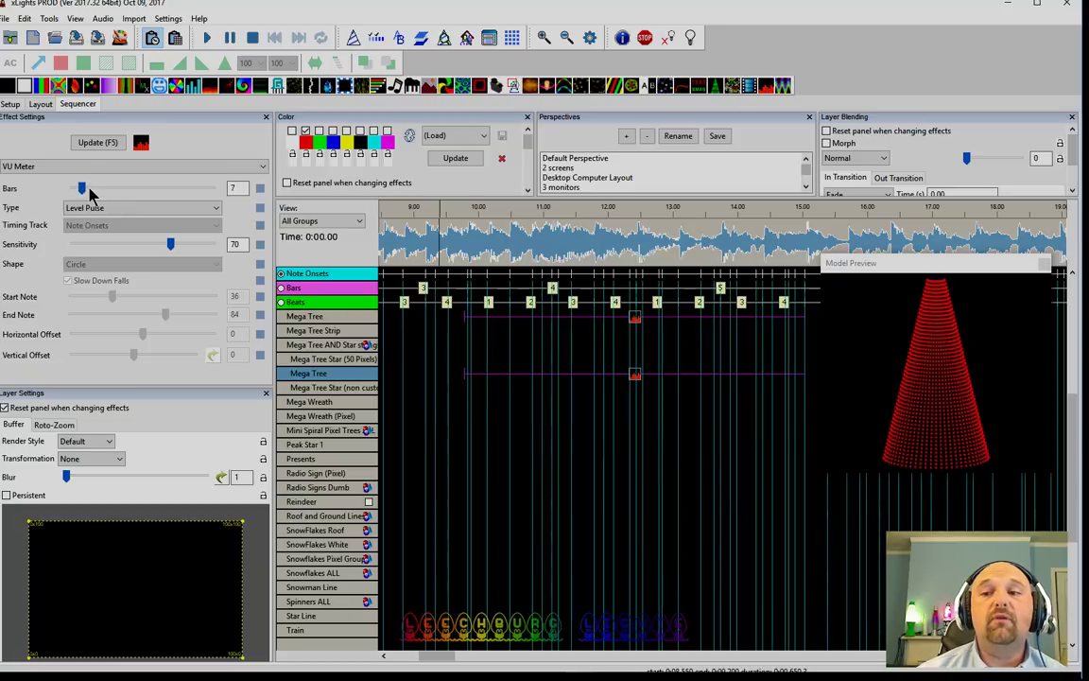
pyautogui.moveTo(90, 192); pyautogui.dragTo(80, 191)
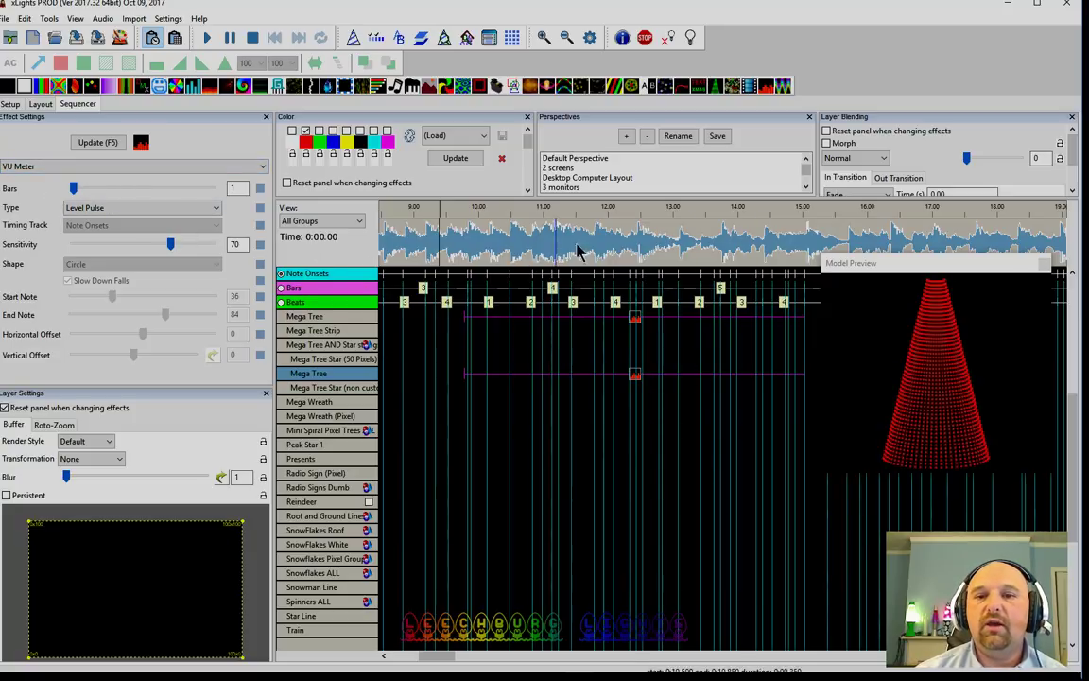
# - Set the VU Meter type to Level Shape and change its shape from Circle to Filled Circle
pyautogui.click(106, 207)
pyautogui.click(85, 308)
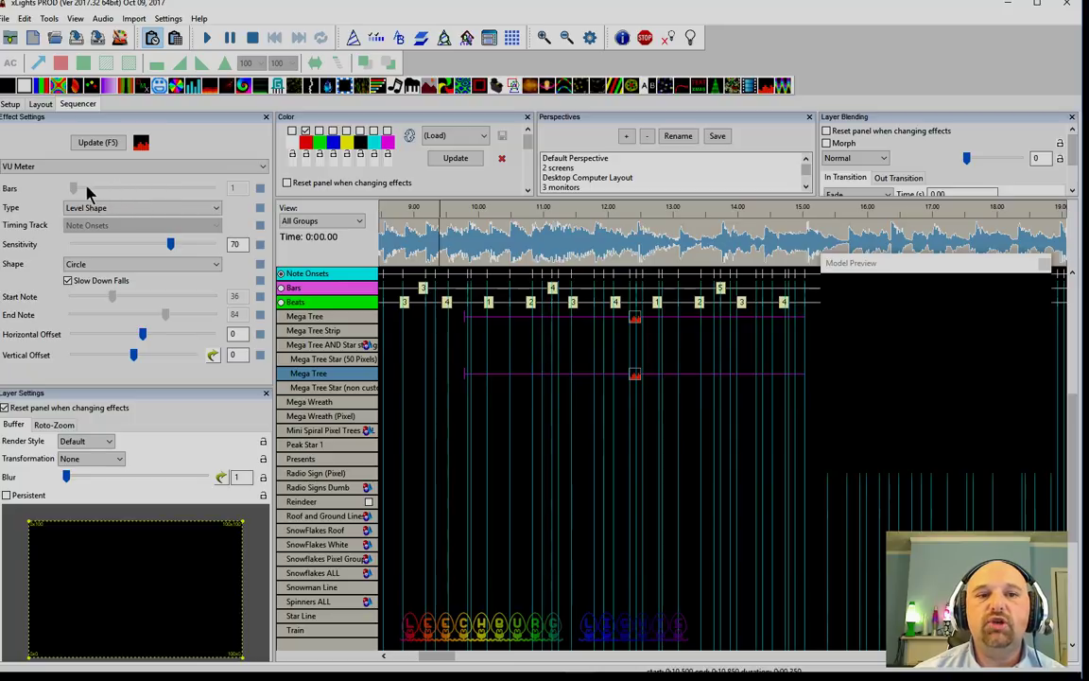
pyautogui.click(90, 268)
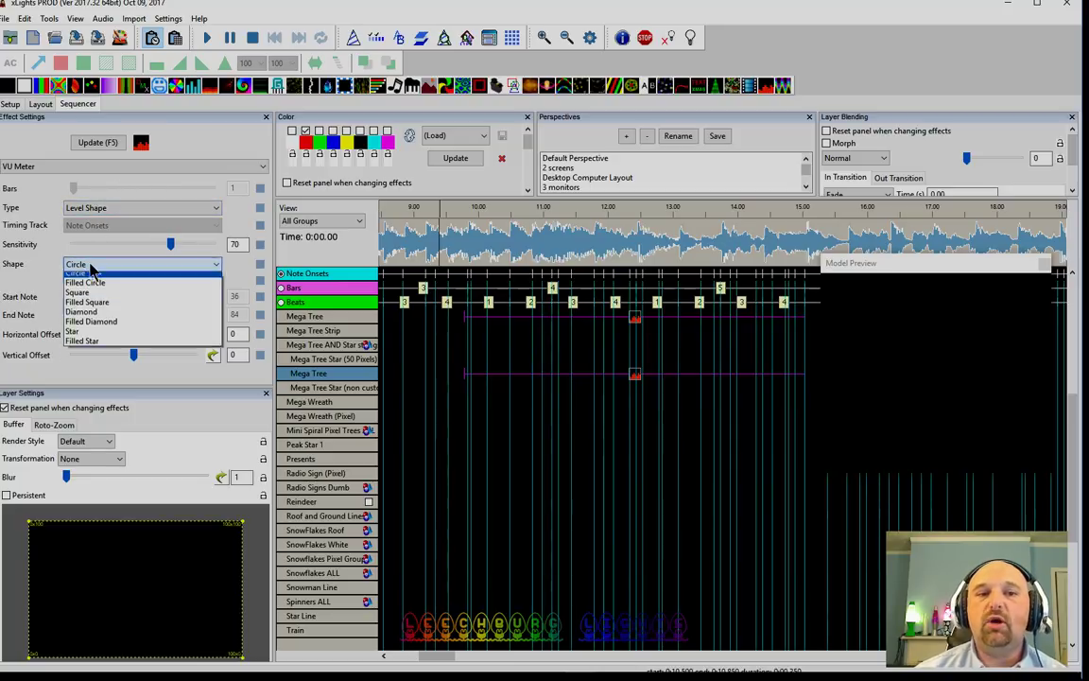
pyautogui.click(90, 270)
pyautogui.click(90, 265)
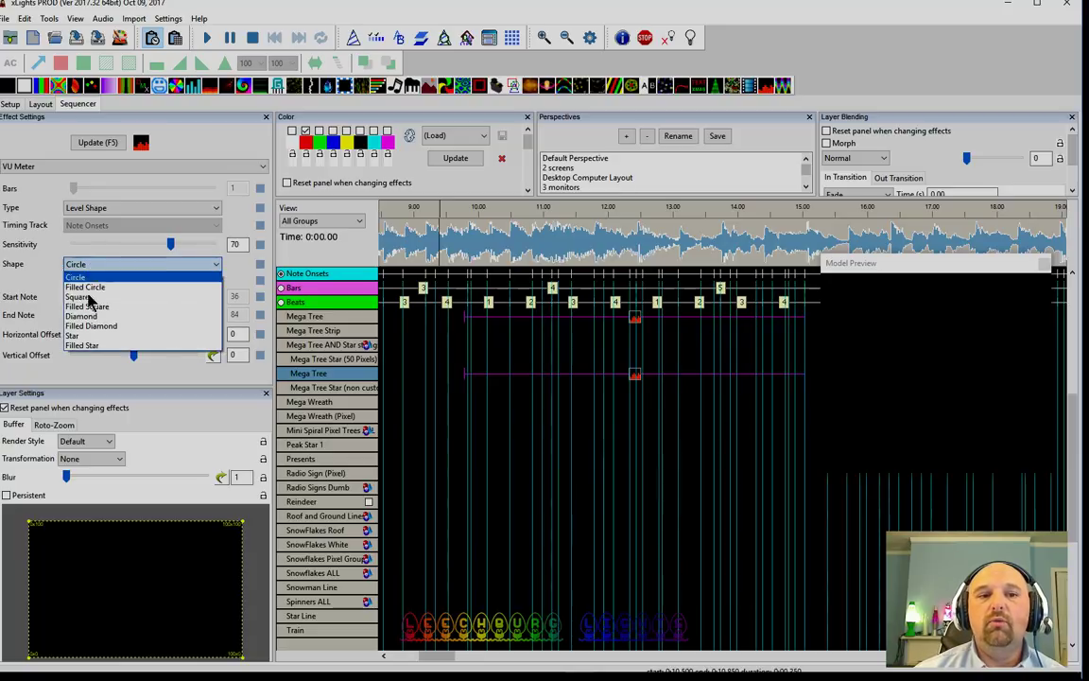
pyautogui.click(83, 290)
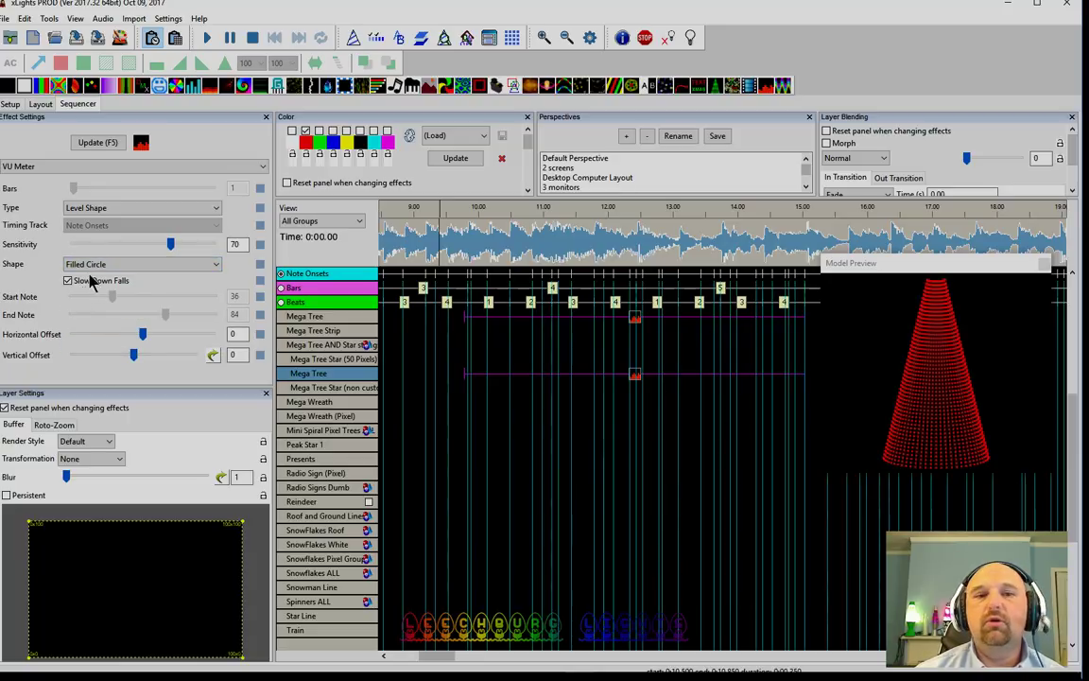
# - Try the Square and Filled Square shapes on the Level Shape effect, and set the shape to Diamond
pyautogui.click(105, 268)
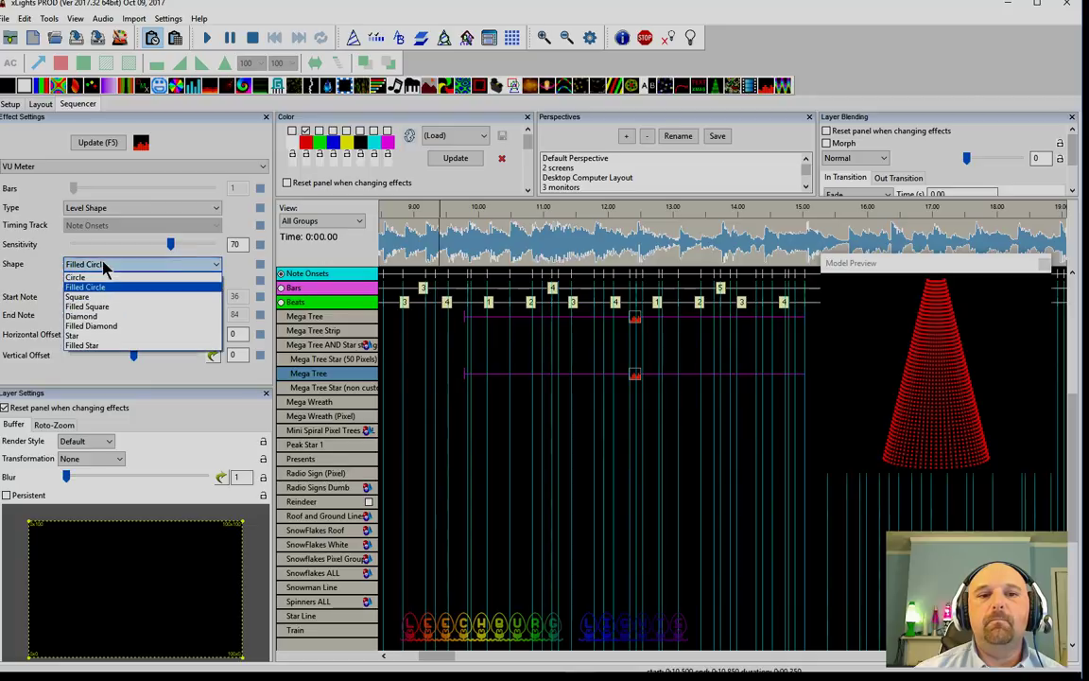
pyautogui.click(83, 303)
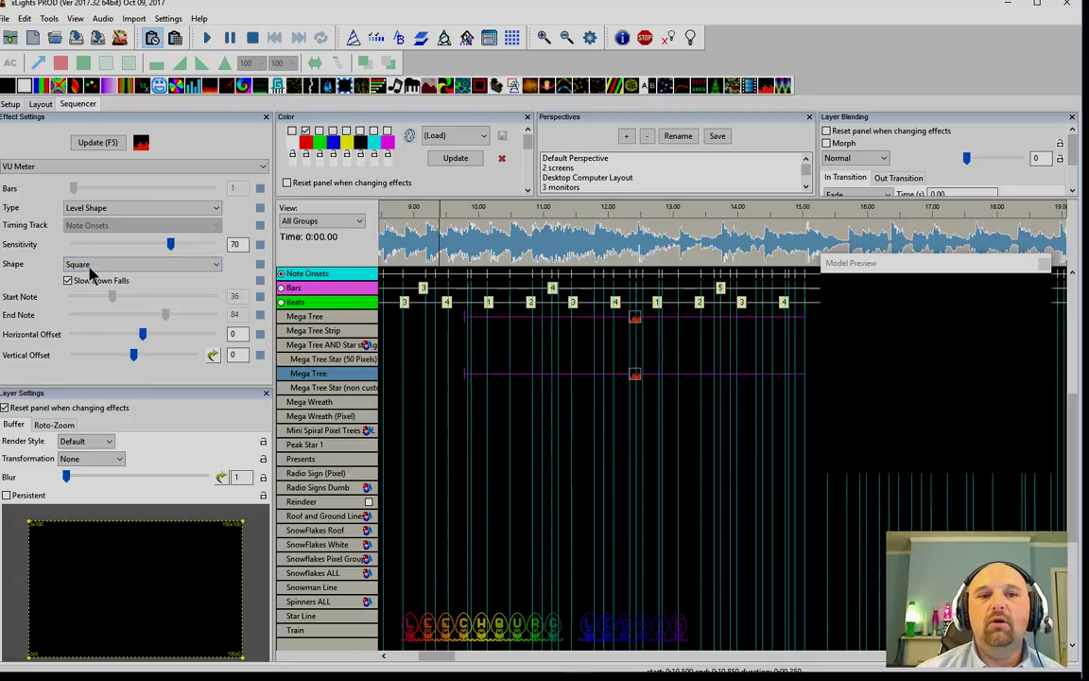
pyautogui.click(83, 266)
pyautogui.click(76, 316)
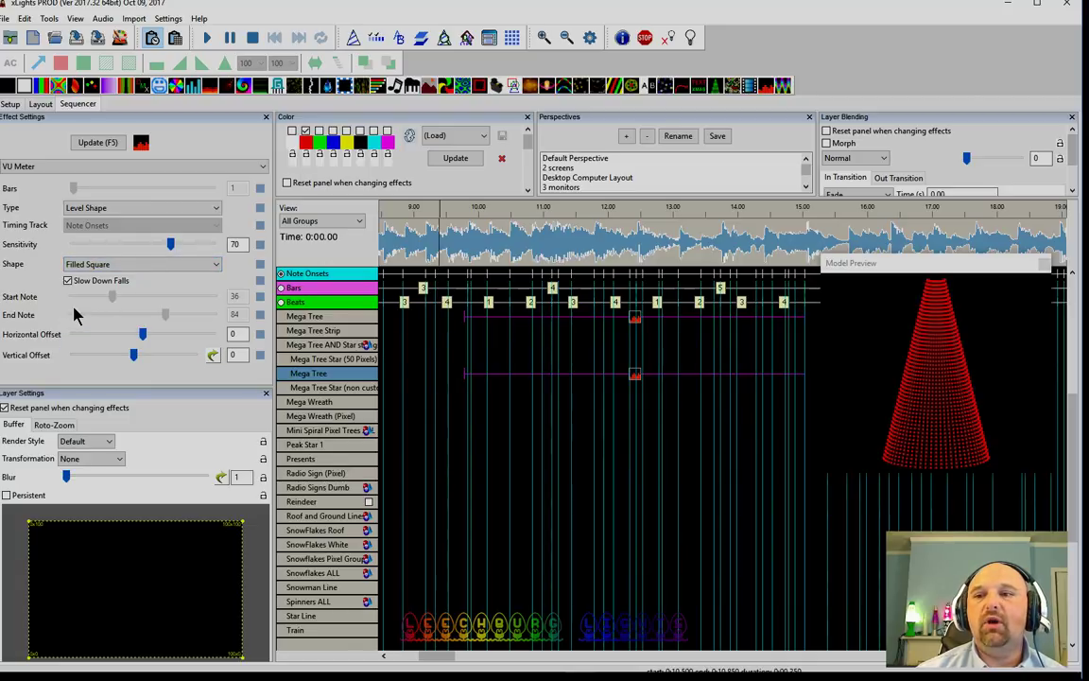
pyautogui.click(104, 268)
pyautogui.click(91, 317)
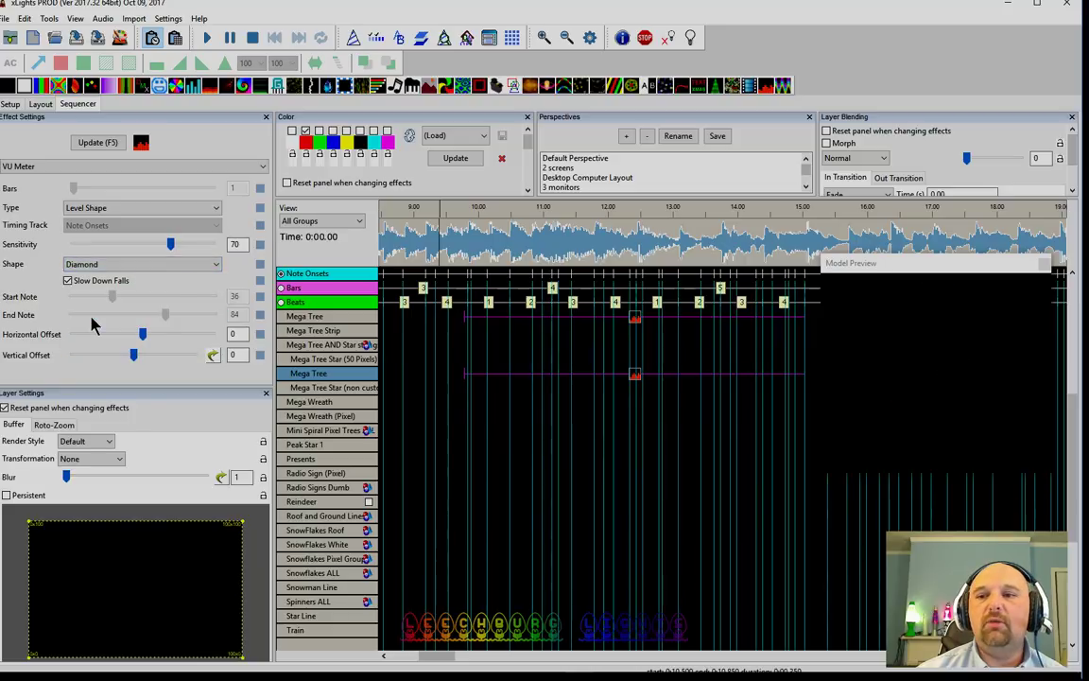
# - Play the sequence from about 9.85 s to preview the Diamond Level Shape on the Mega Tree, and stop playback
pyautogui.click(636, 376)
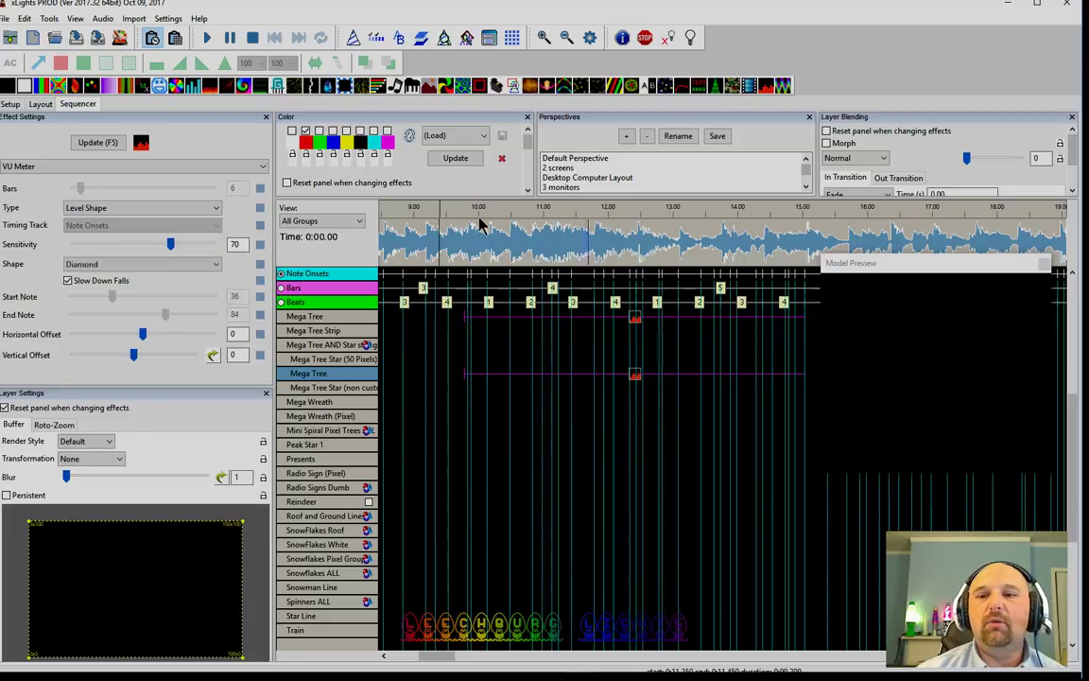
pyautogui.click(469, 257)
pyautogui.press('space')
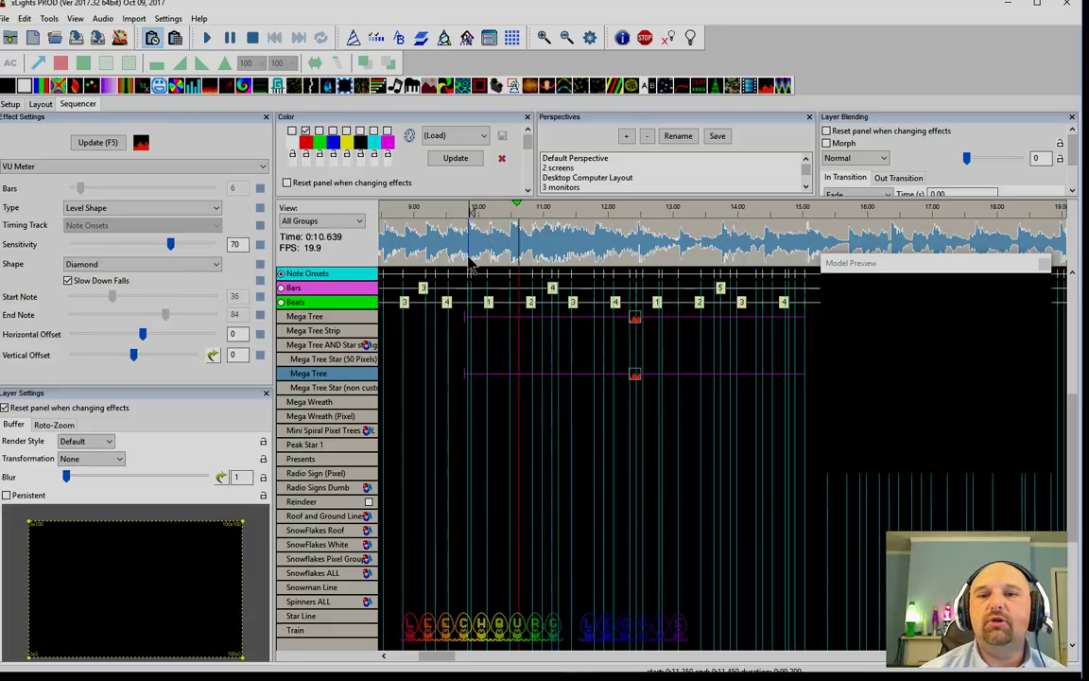
pyautogui.press('space')
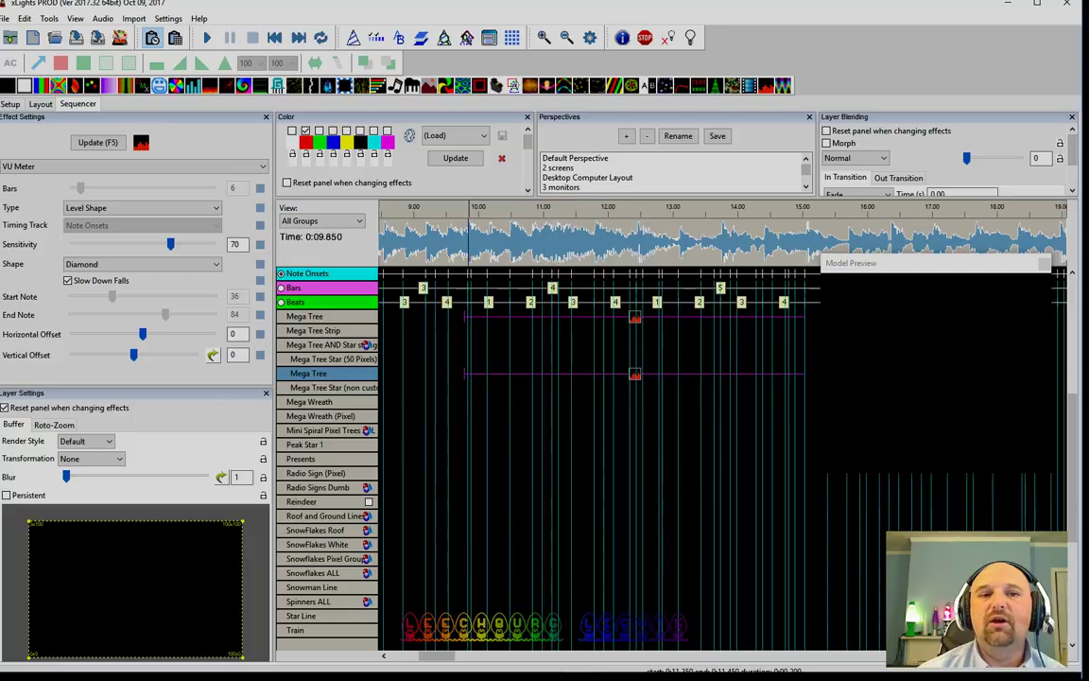
# - Lower the Level Shape effect's sensitivity to 13 and set its shape to Circle
pyautogui.click(104, 266)
pyautogui.click(107, 268)
pyautogui.moveTo(170, 244); pyautogui.dragTo(113, 245)
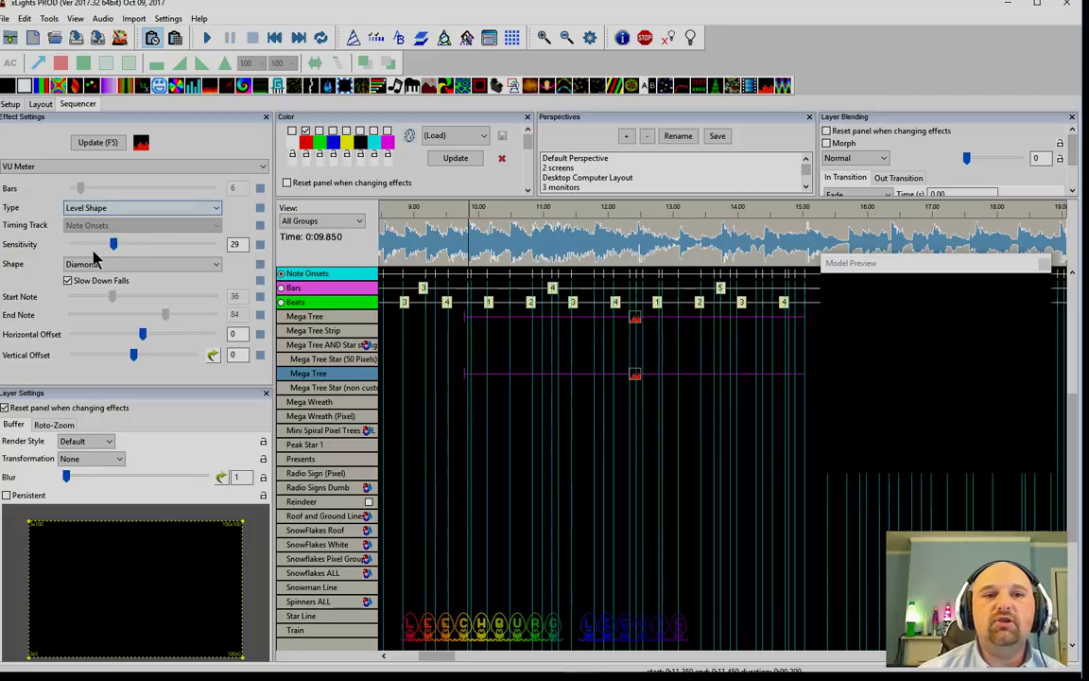
pyautogui.click(94, 264)
pyautogui.click(77, 278)
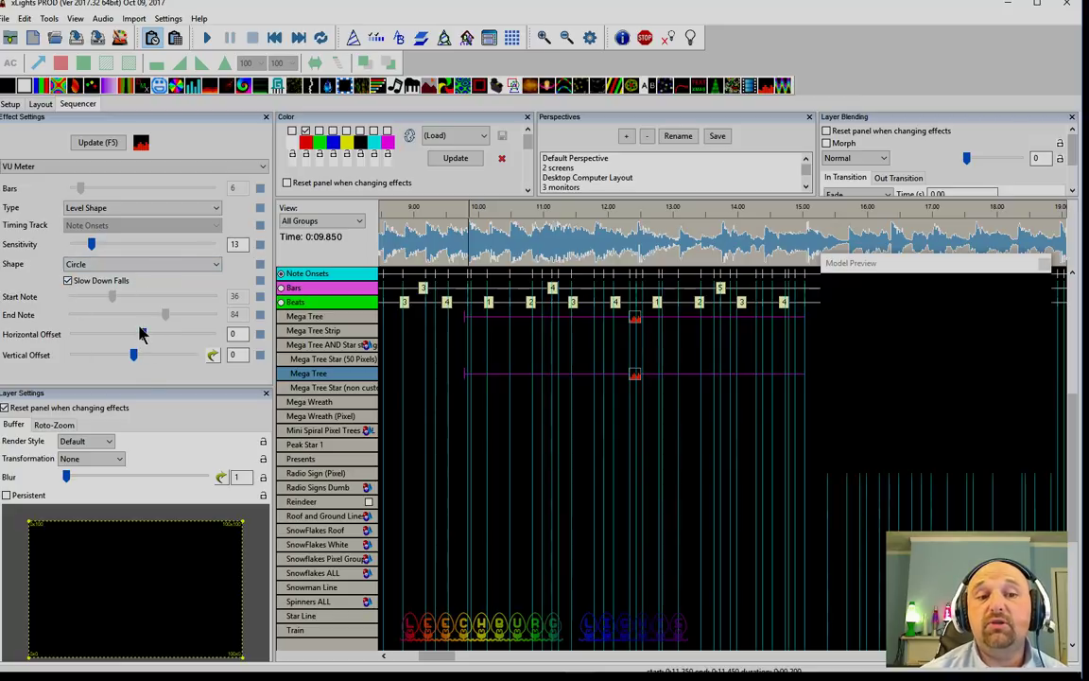
# - Try the Diamond shape on the Level Shape effect and set the shape to Filled Diamond
pyautogui.click(85, 263)
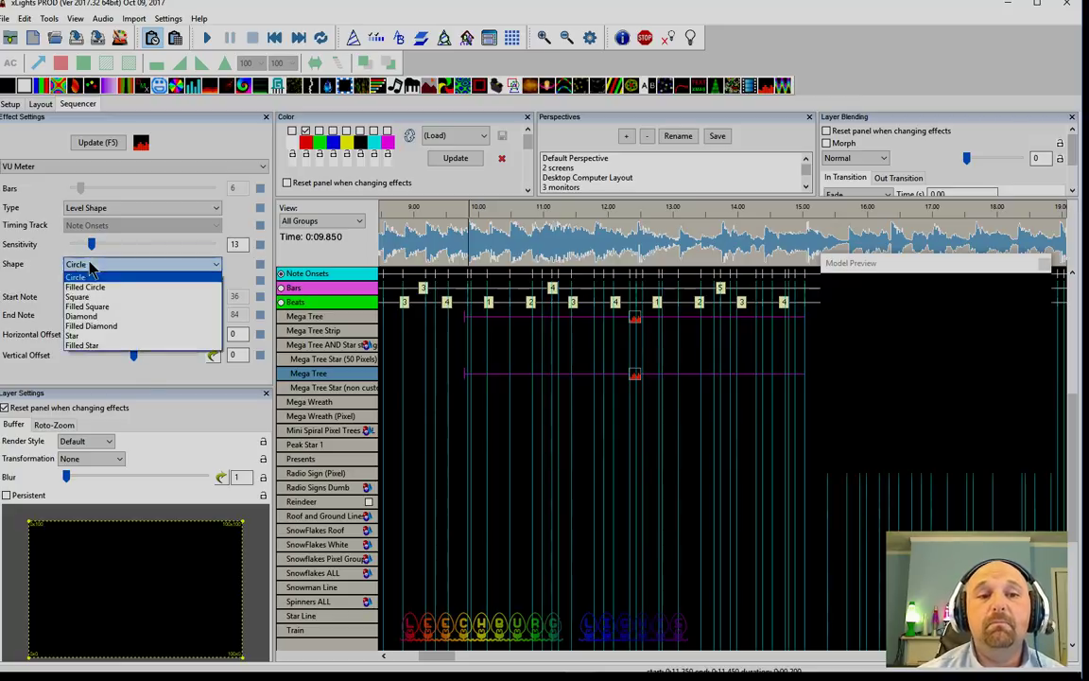
pyautogui.click(76, 323)
pyautogui.click(80, 264)
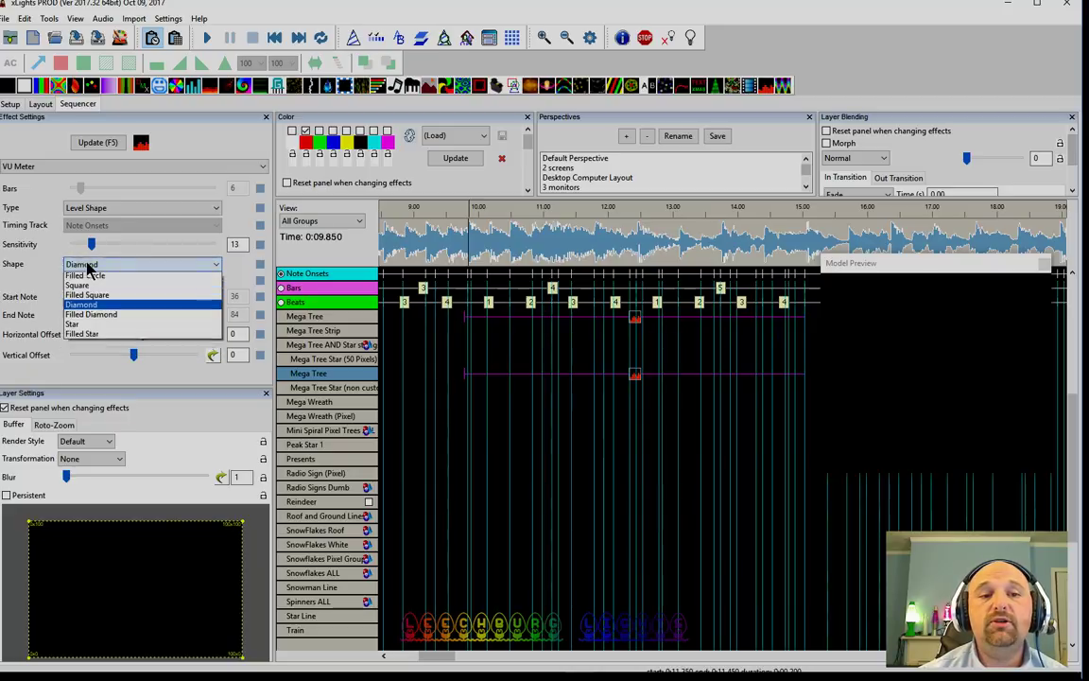
pyautogui.click(81, 325)
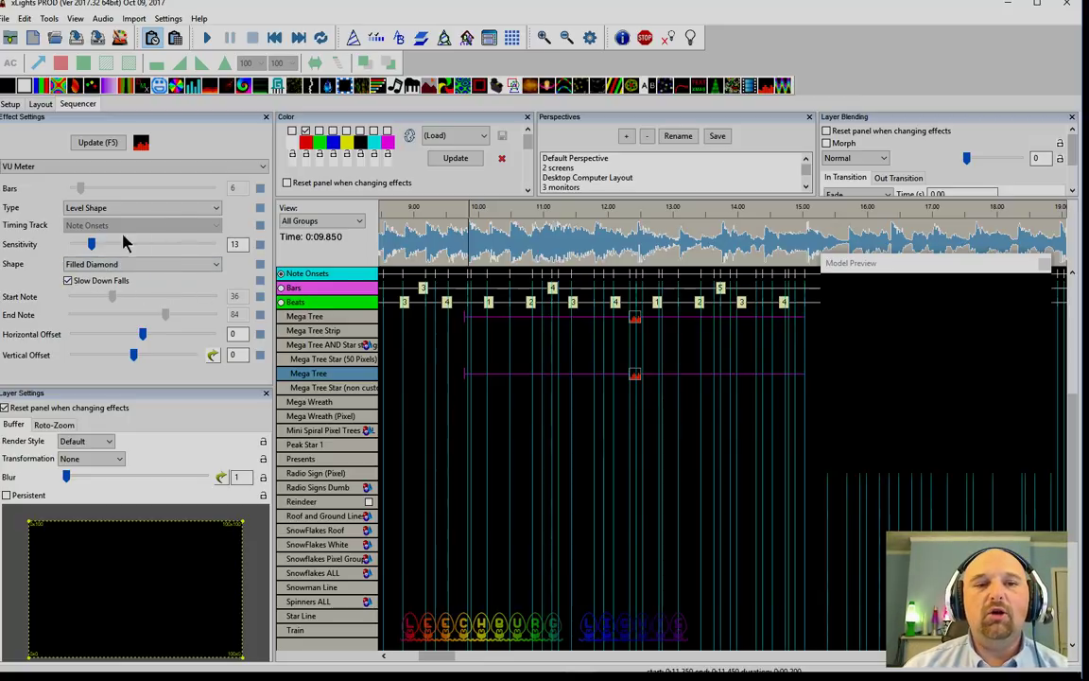
# - Set the VU Meter type to Timing Event Bar with the Note Onsets timing track and preview the effect on the Mega Tree
pyautogui.click(103, 209)
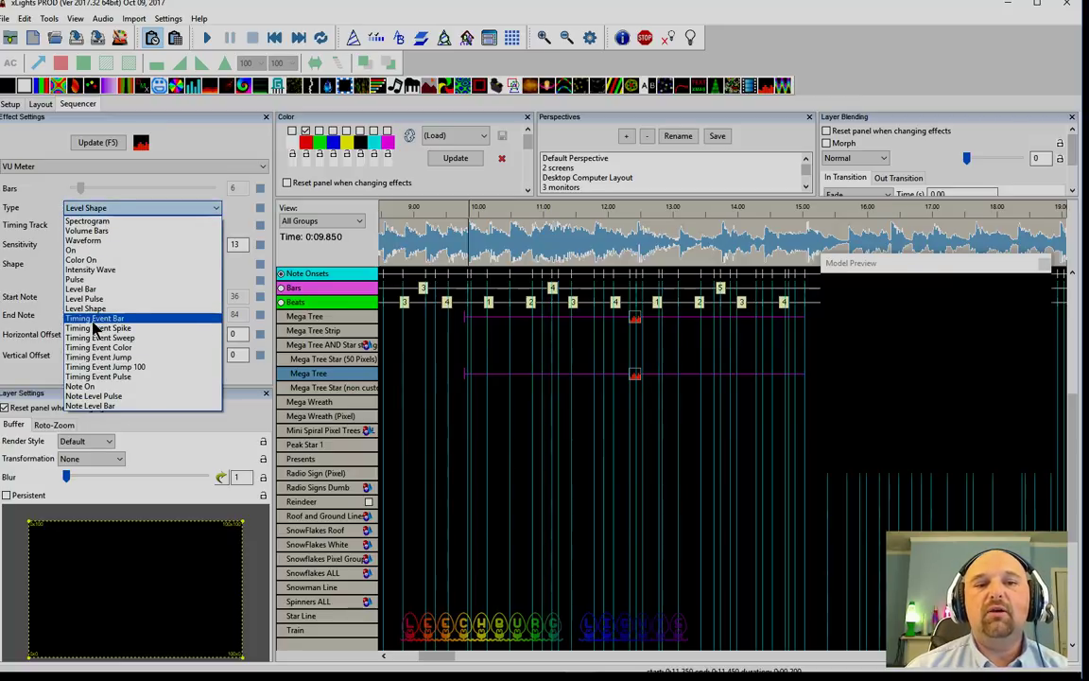
pyautogui.click(94, 321)
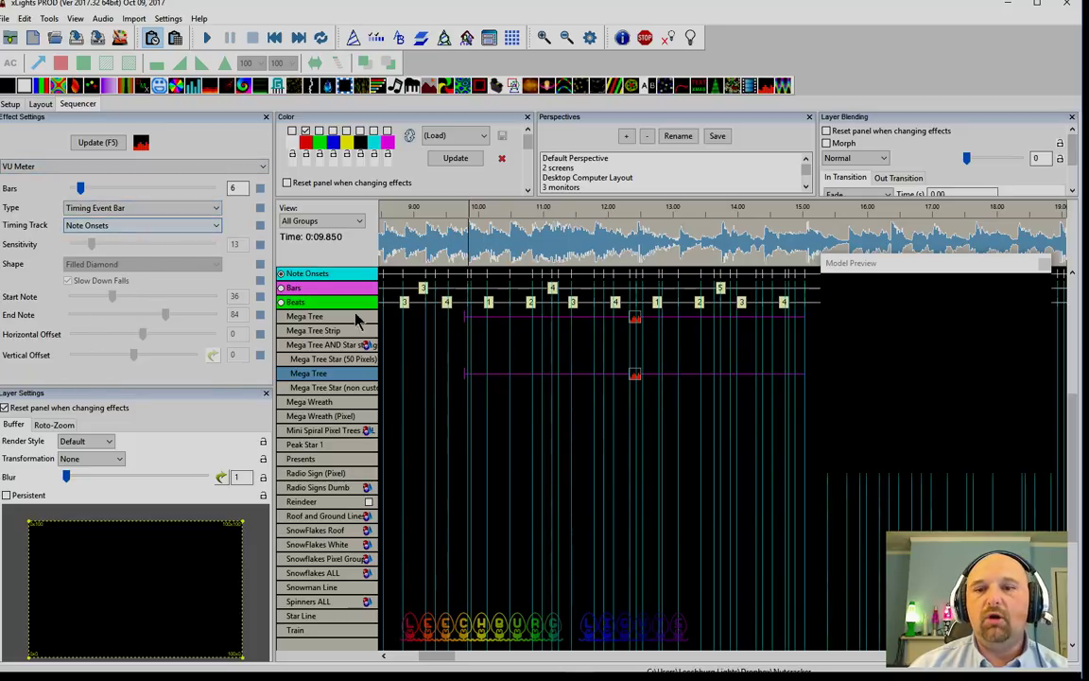
pyautogui.click(633, 376)
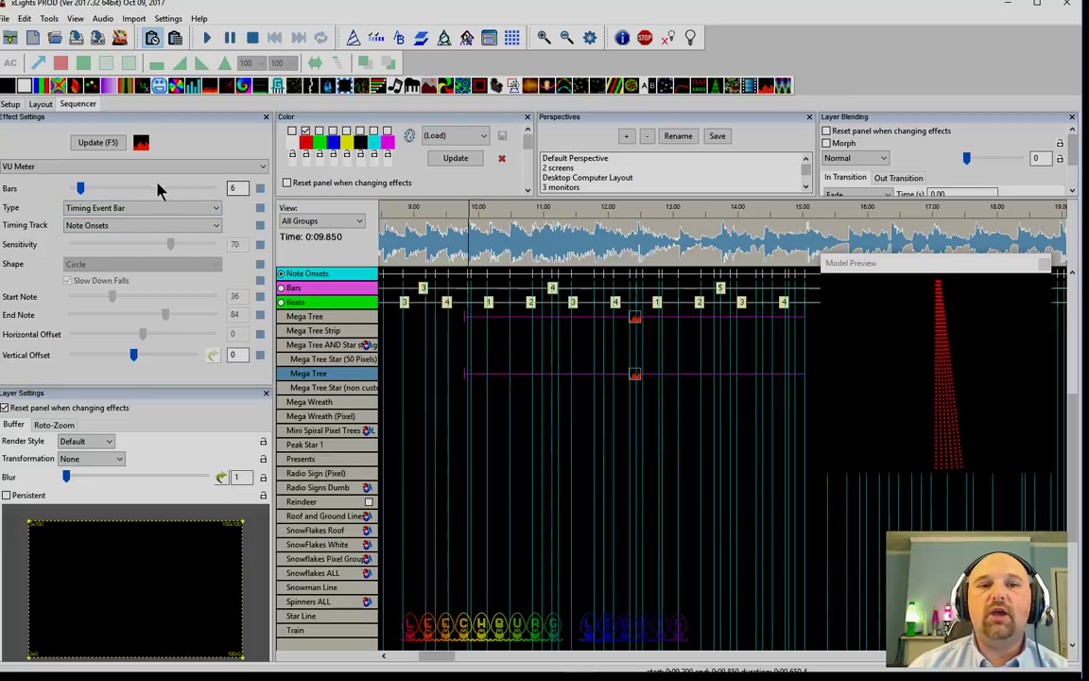
# - Try several bar counts on the Timing Event Bar effect, including 5, and set the number of bars to 4
pyautogui.moveTo(81, 189); pyautogui.dragTo(147, 182)
pyautogui.moveTo(74, 194); pyautogui.dragTo(68, 194)
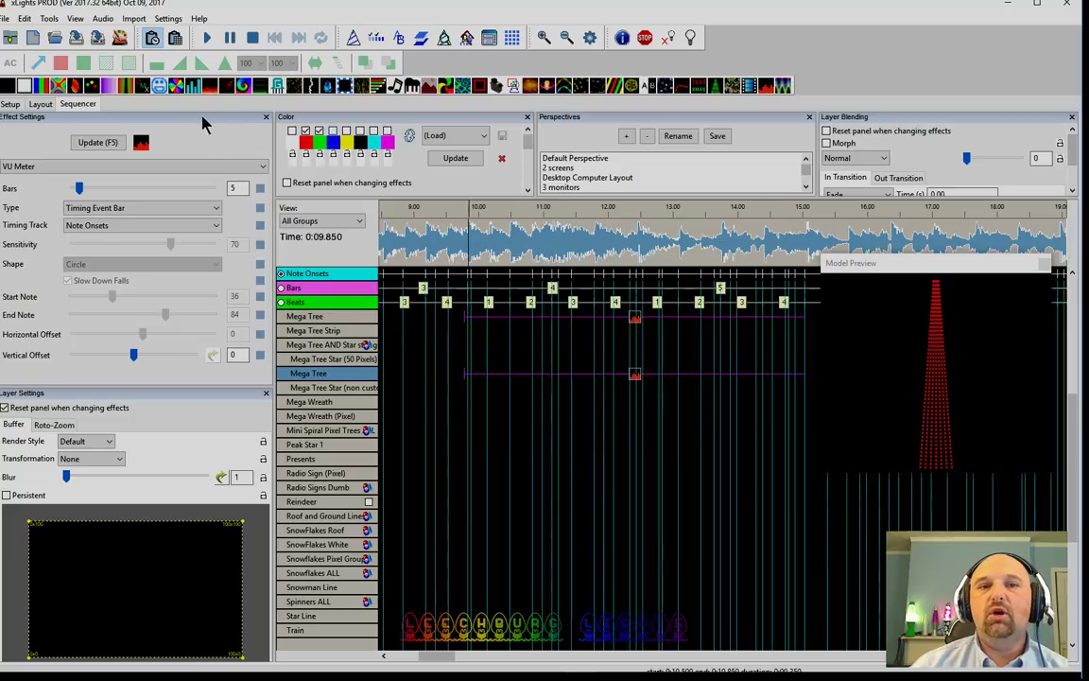
pyautogui.moveTo(239, 188); pyautogui.dragTo(202, 184)
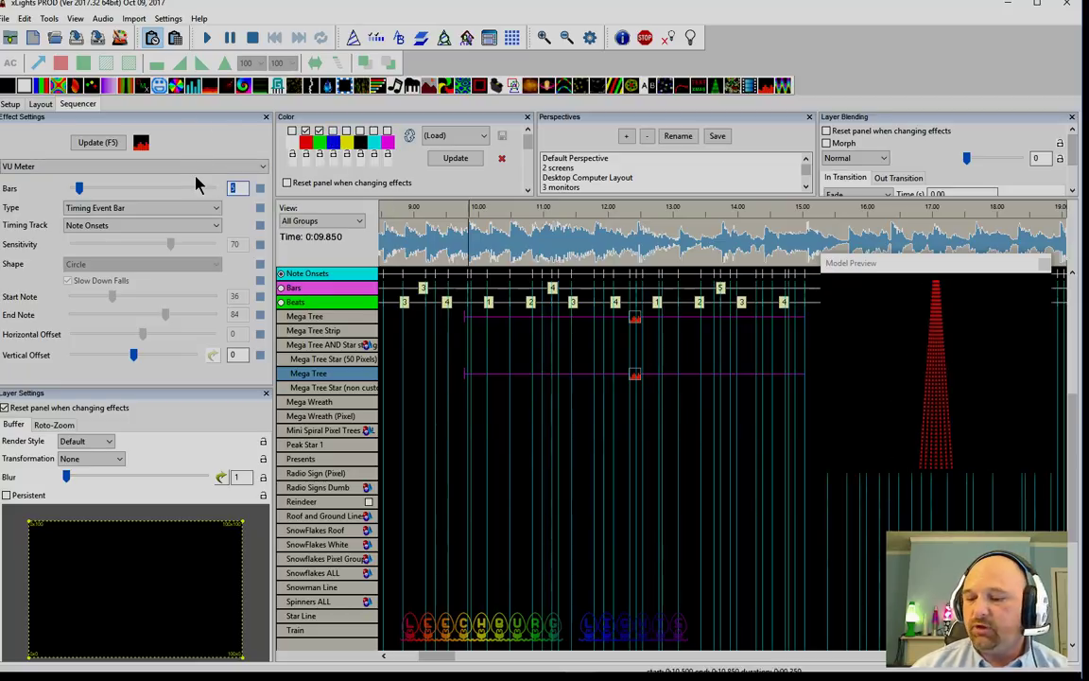
pyautogui.write('4')
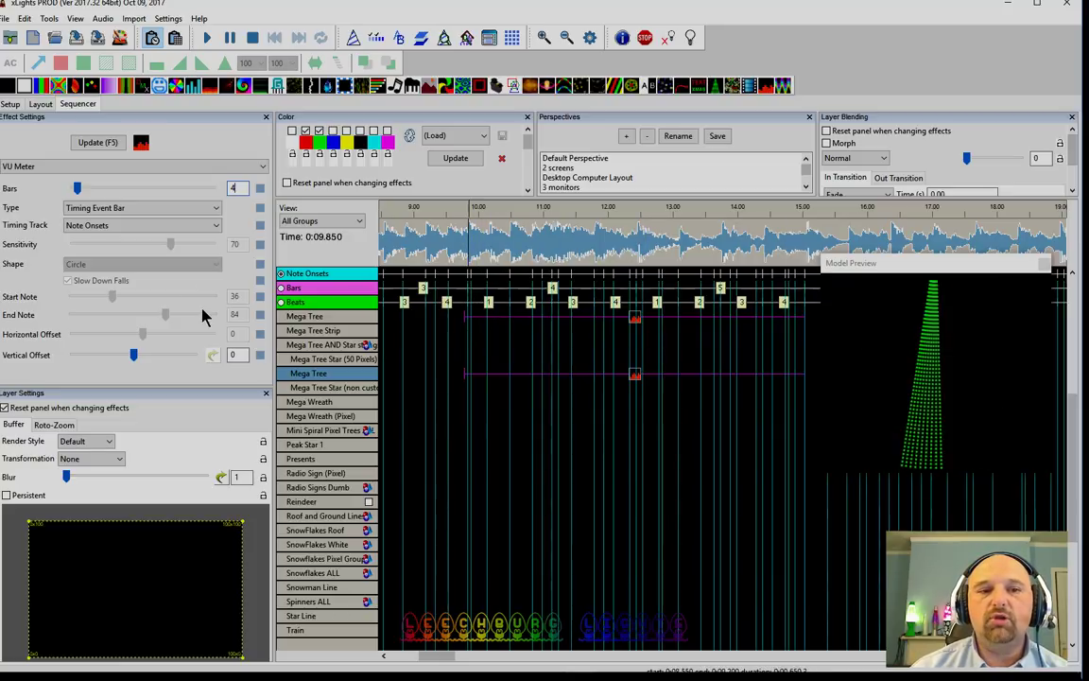
# - Set the effect's timing track to Beats and align the Mega Tree effect's start with the beat line at about 9.85 s
pyautogui.click(86, 225)
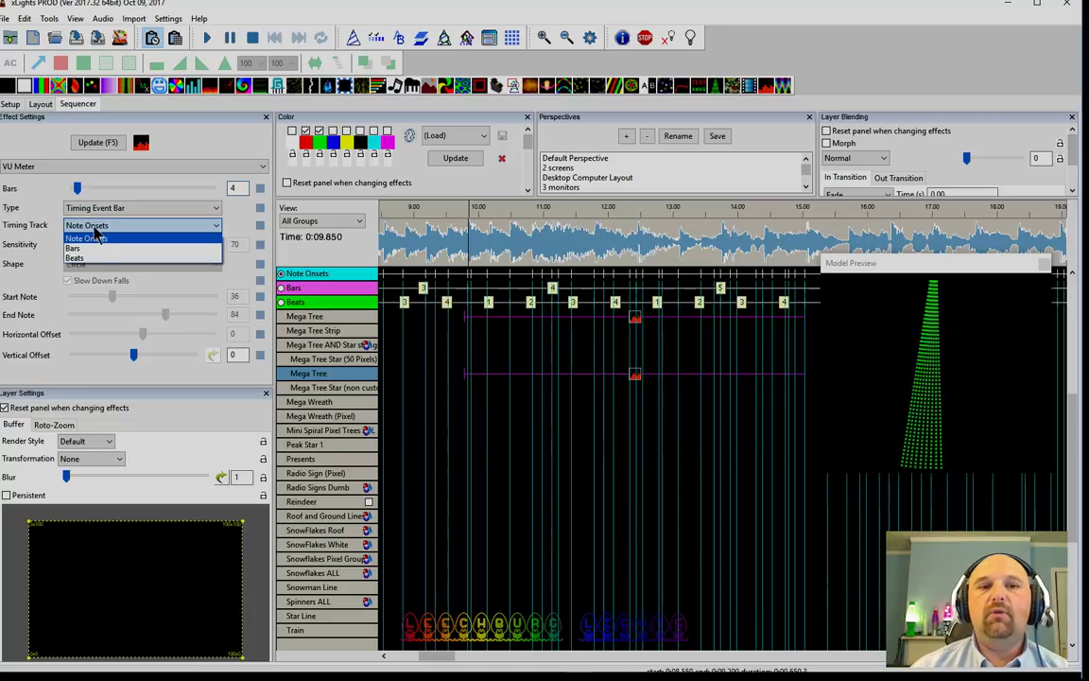
pyautogui.click(84, 258)
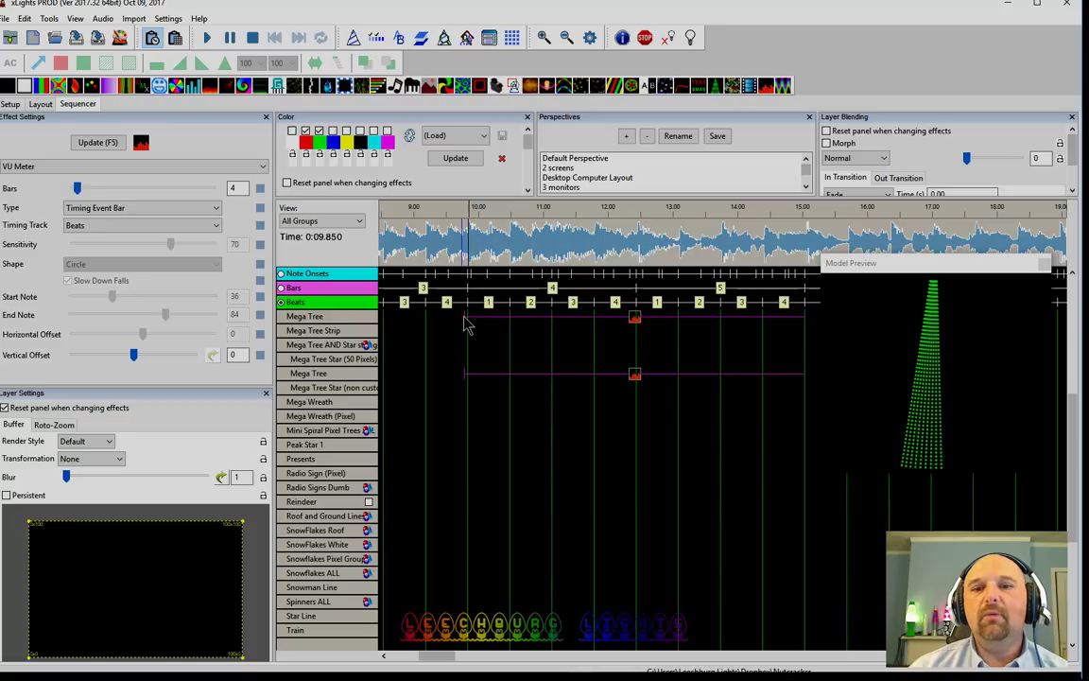
pyautogui.moveTo(426, 318); pyautogui.dragTo(466, 325)
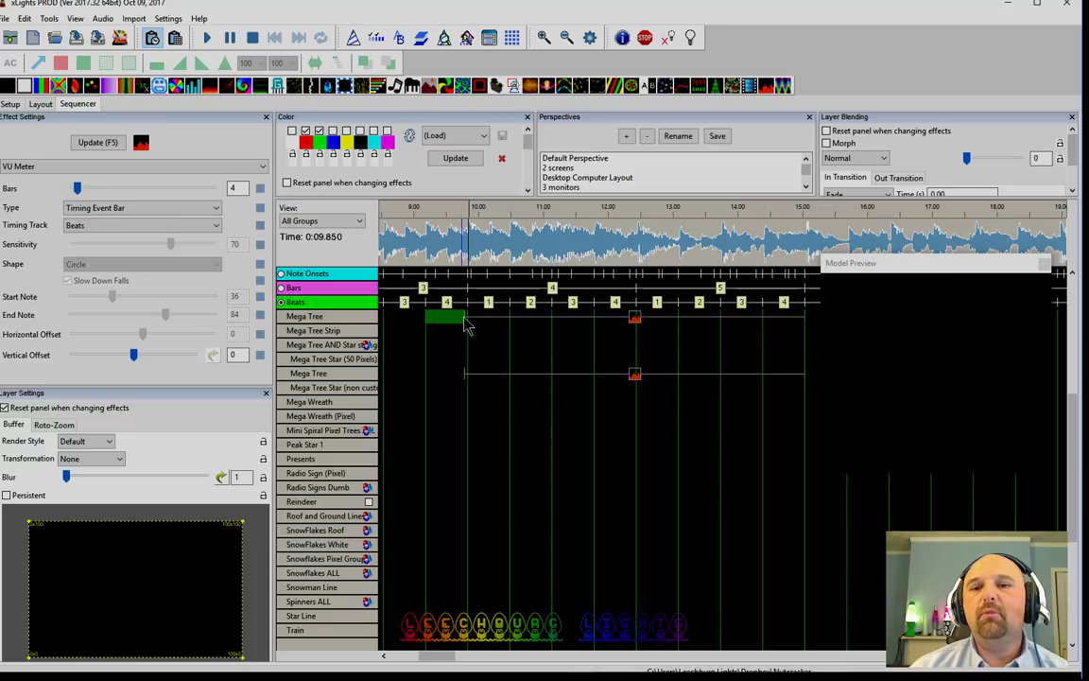
pyautogui.click(695, 317)
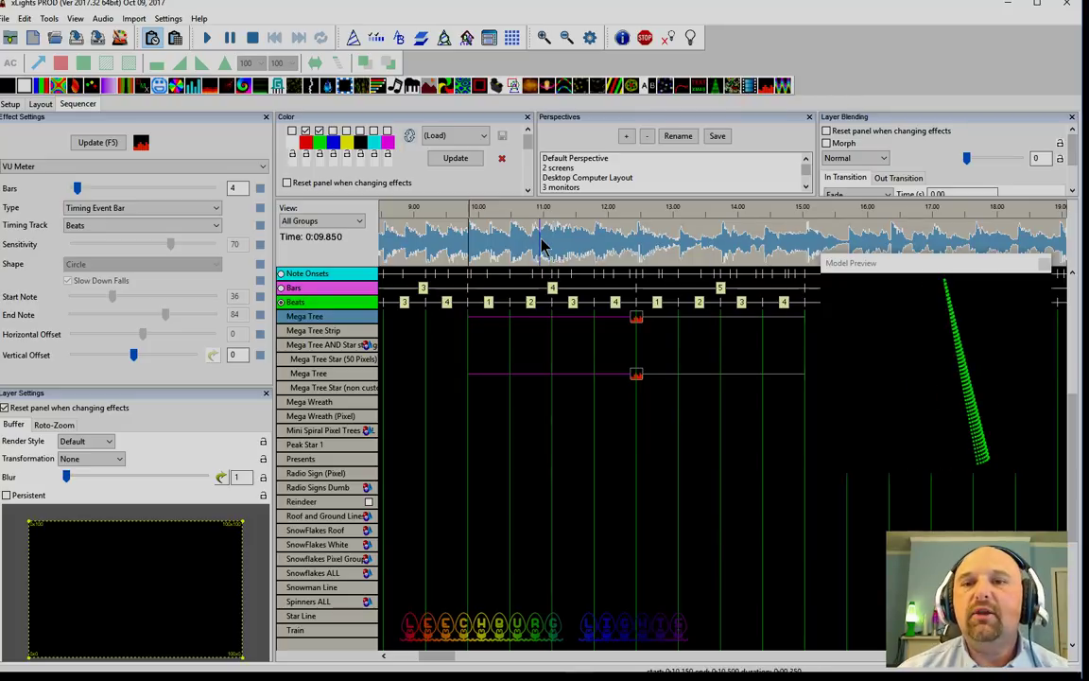
# - Try a Single Strand effect on Mega Wreath (Pixel) from about 9.85 s, view its Skips settings, and delete the effect
pyautogui.scroll(1, 541, 257)
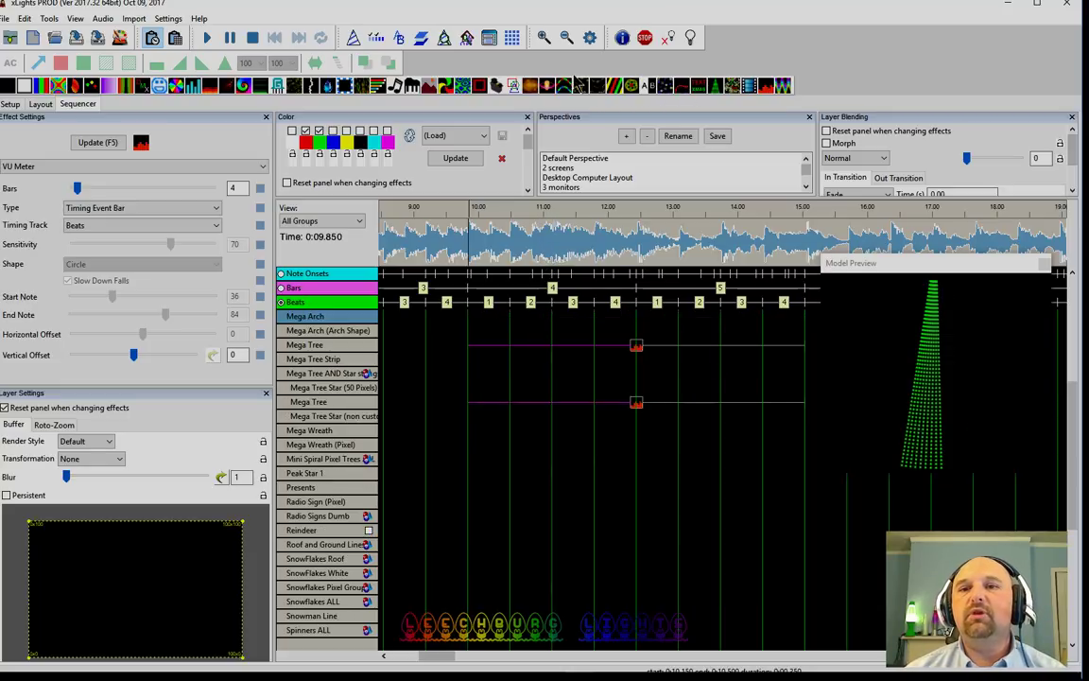
pyautogui.moveTo(566, 92); pyautogui.dragTo(582, 445)
pyautogui.click(526, 446)
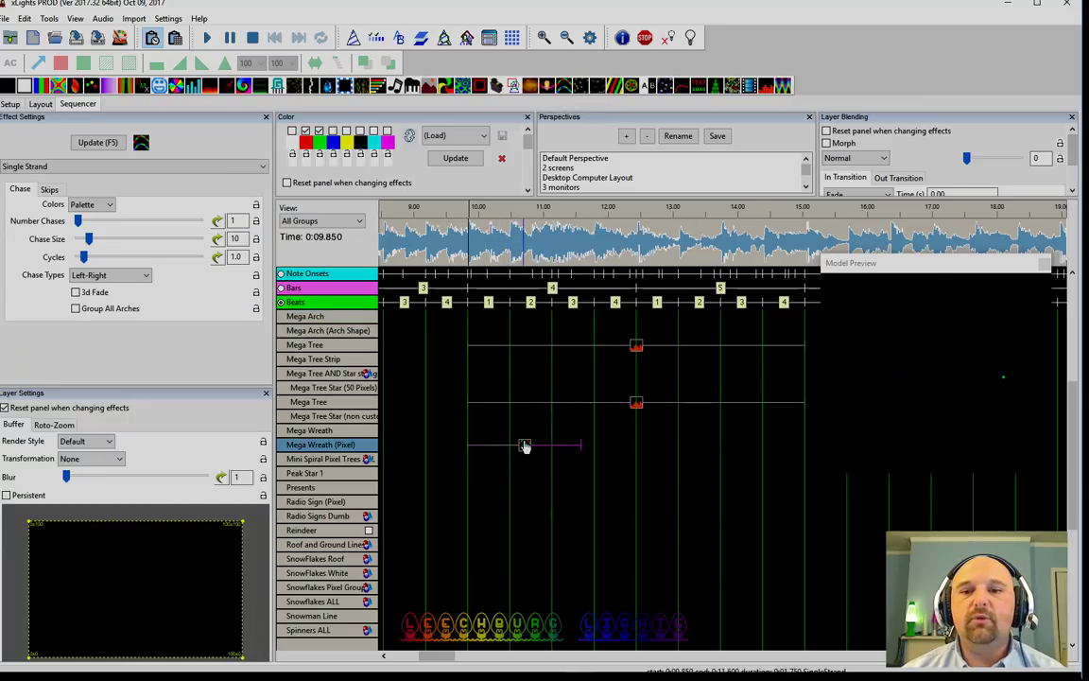
pyautogui.click(49, 190)
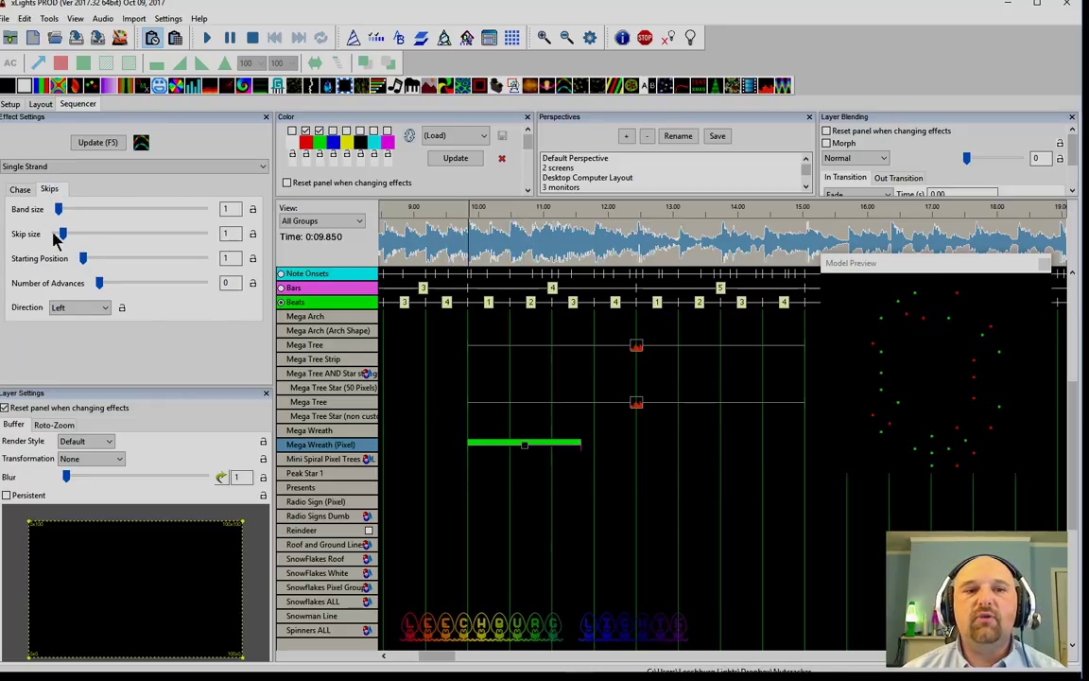
pyautogui.click(523, 443)
pyautogui.press('Delete')
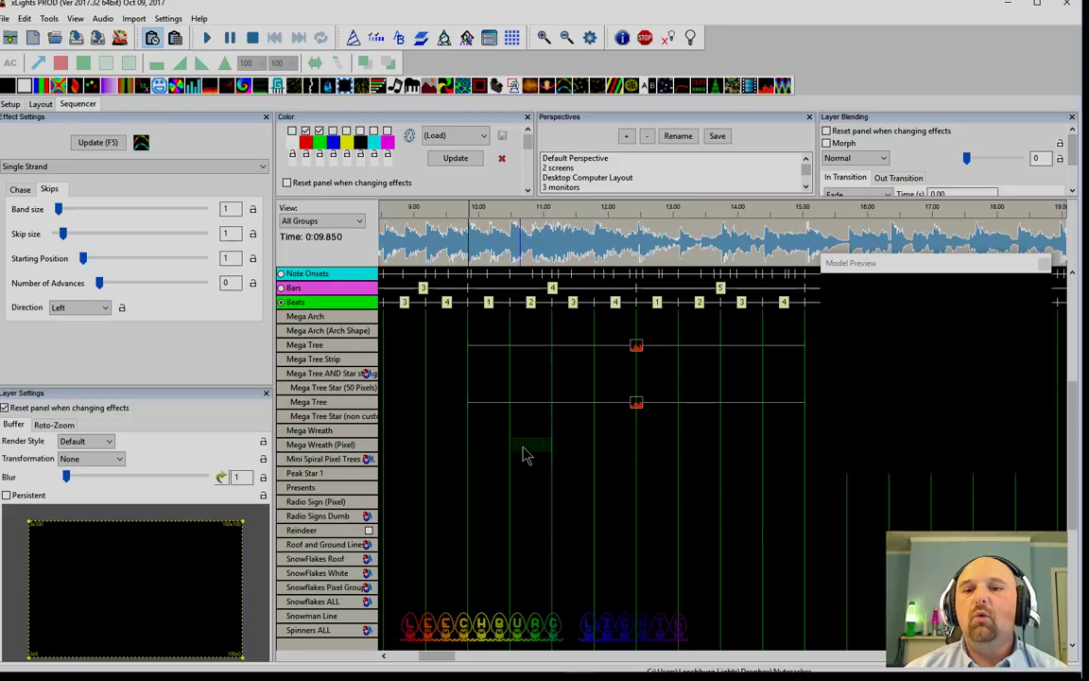
# - Reselect the Mega Tree's VU Meter effect and set its timing track to Bars
pyautogui.click(636, 346)
pyautogui.click(87, 208)
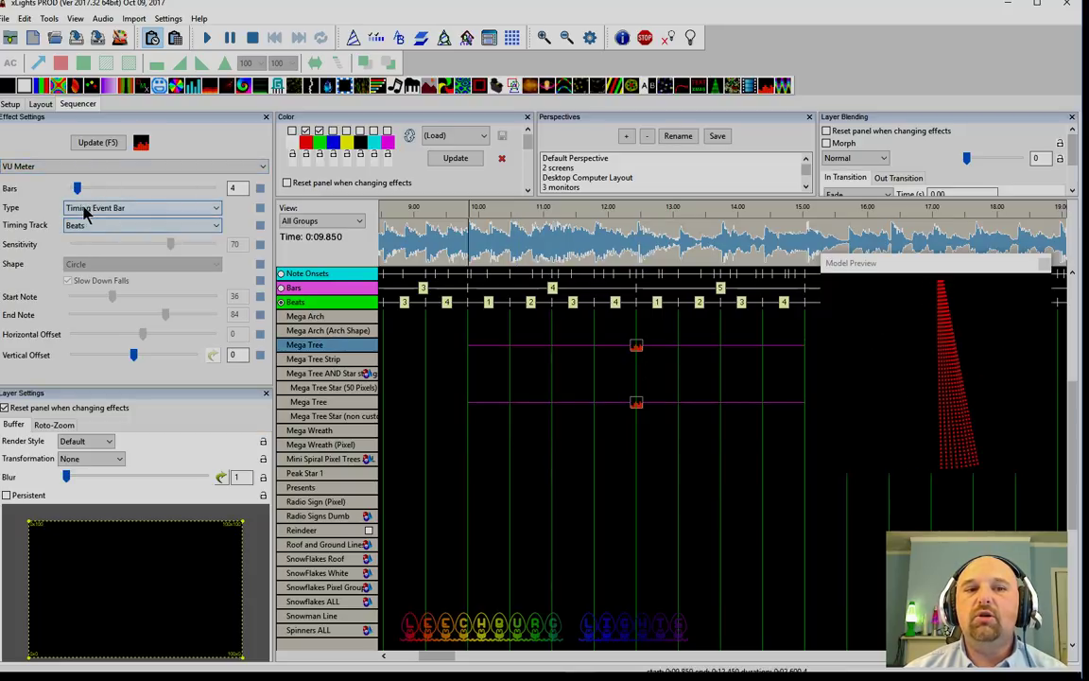
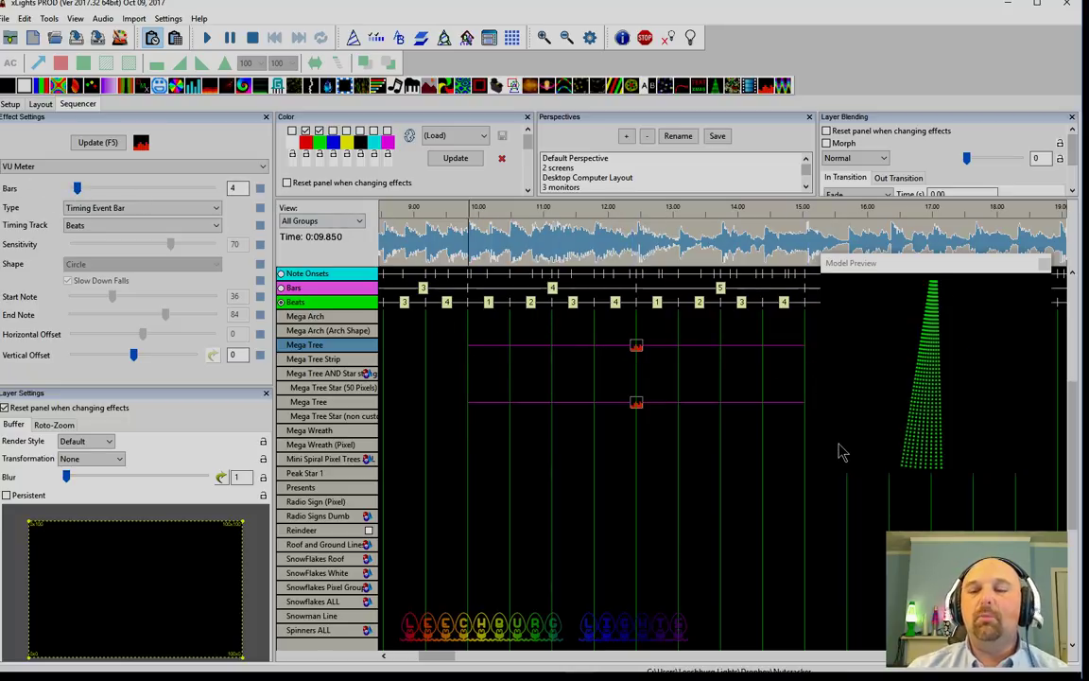
pyautogui.click(87, 229)
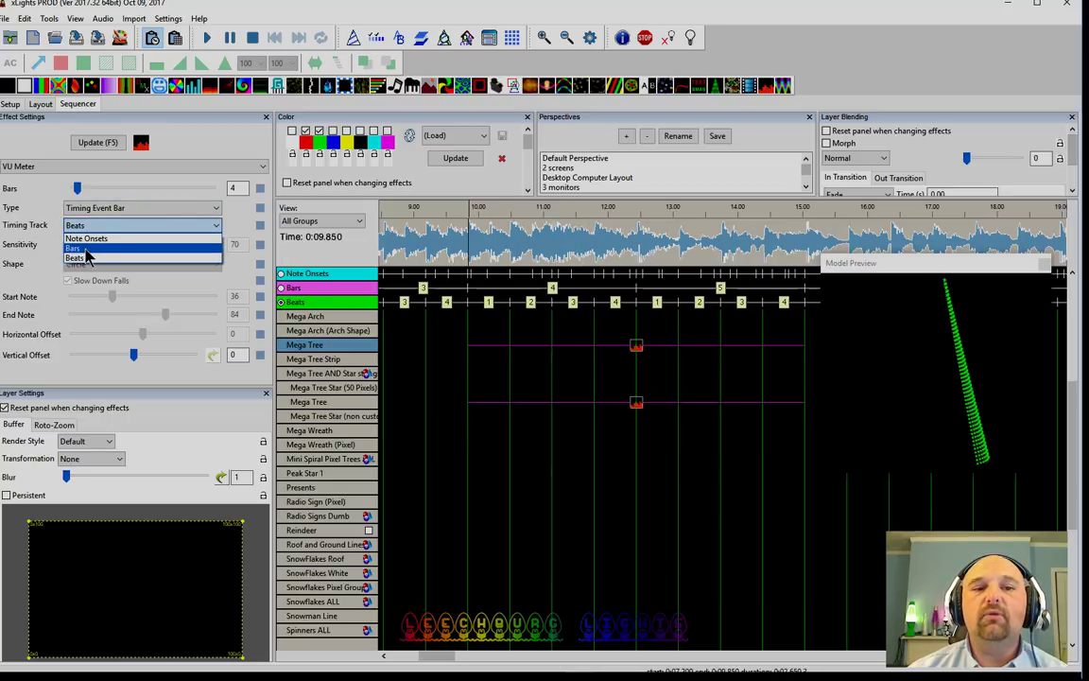
pyautogui.click(77, 243)
pyautogui.click(512, 347)
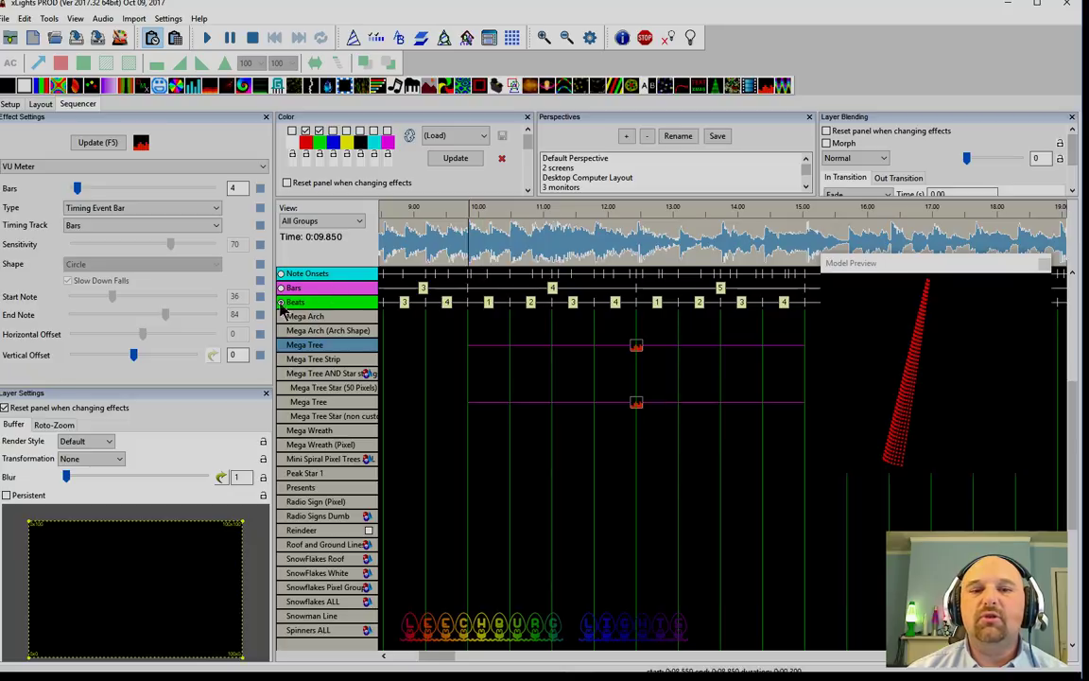
# - Show the Bars timing lines in the sequencer grid and set the effect's number of bars to 2
pyautogui.click(281, 289)
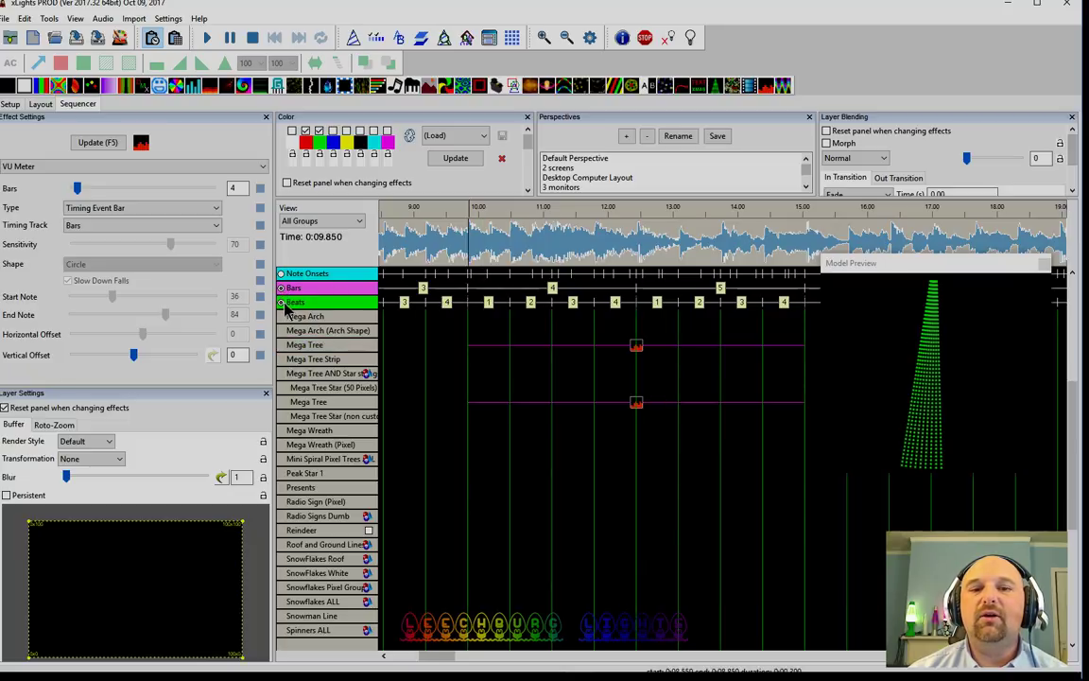
pyautogui.click(282, 302)
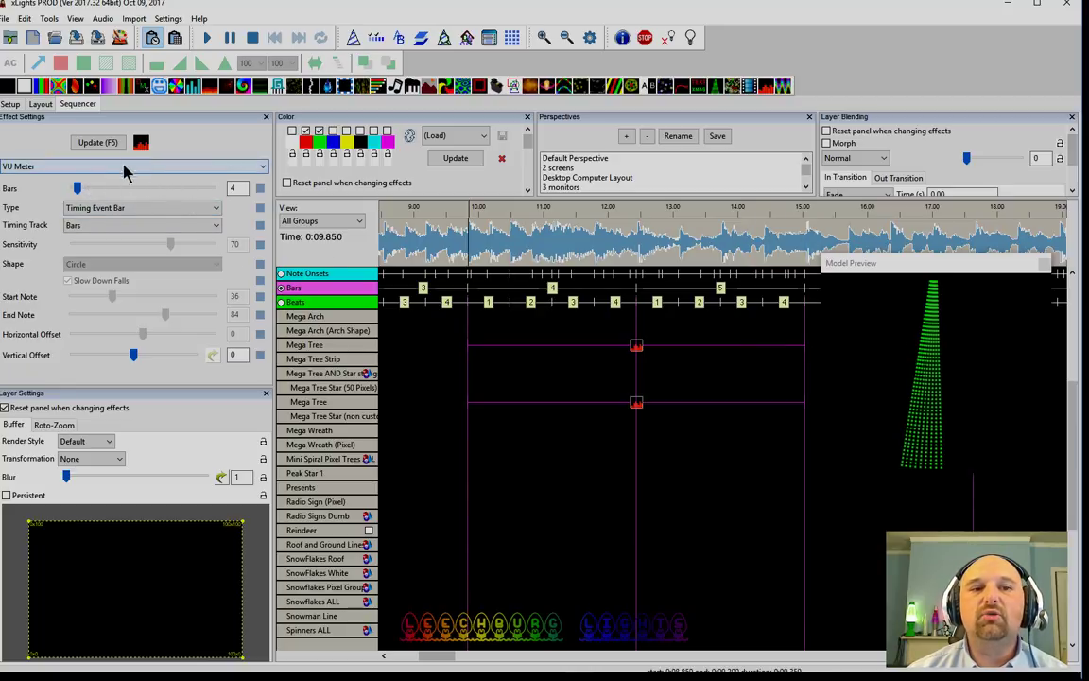
pyautogui.moveTo(78, 188); pyautogui.dragTo(73, 188)
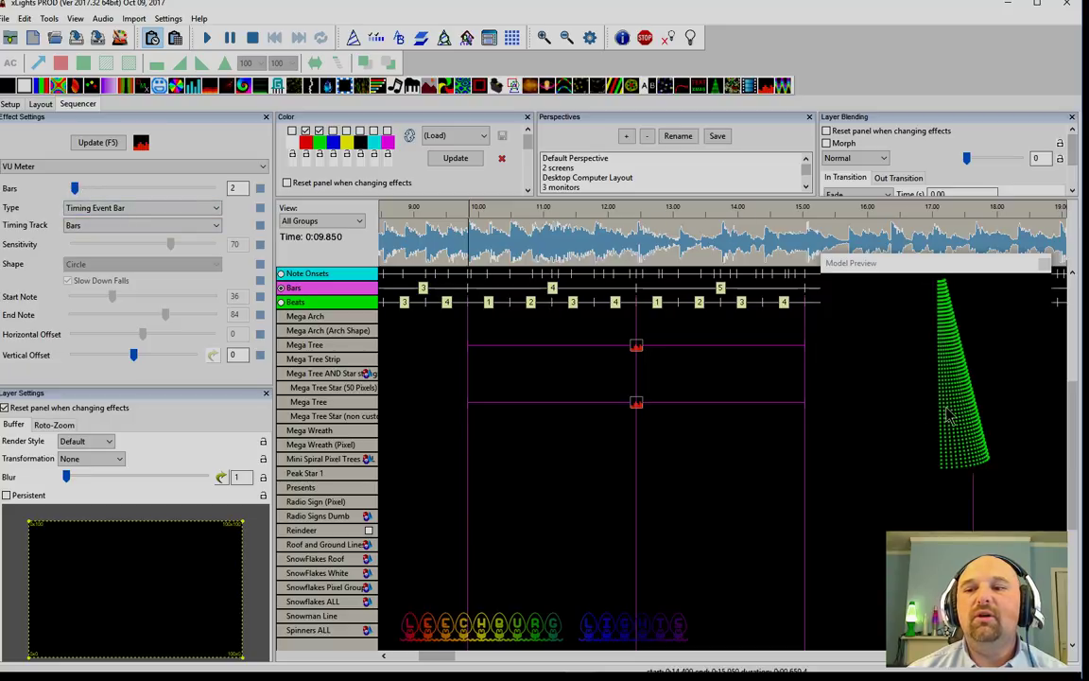
# - Set the VU Meter type to Timing Event Spike with the Beats timing track, and show the Beats lines in the grid
pyautogui.click(91, 207)
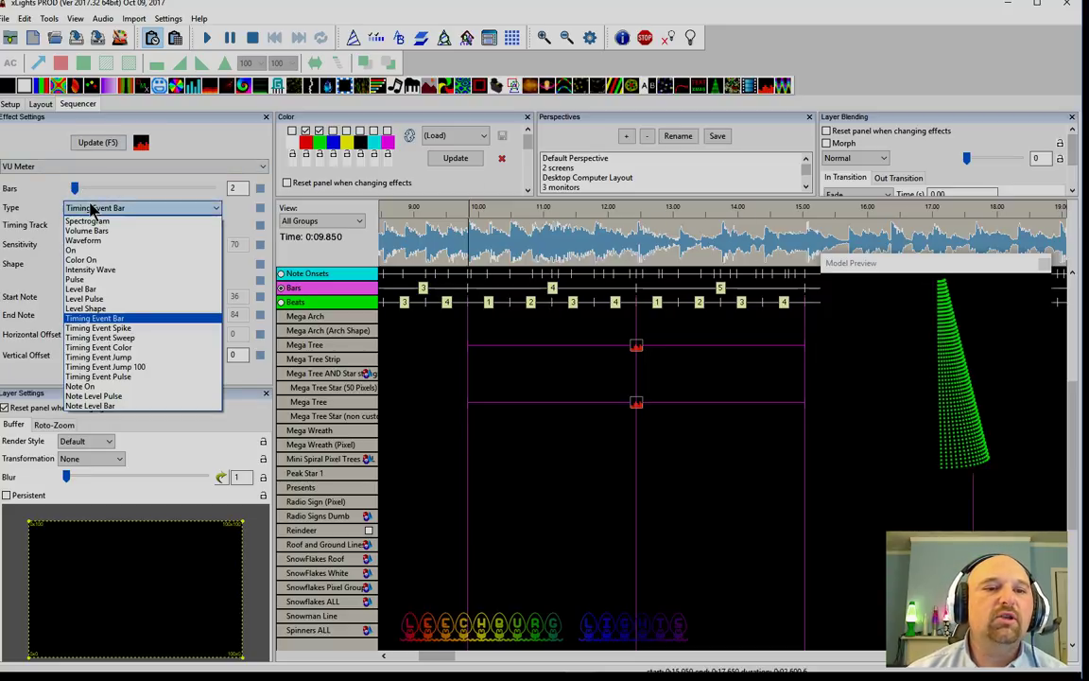
pyautogui.click(90, 327)
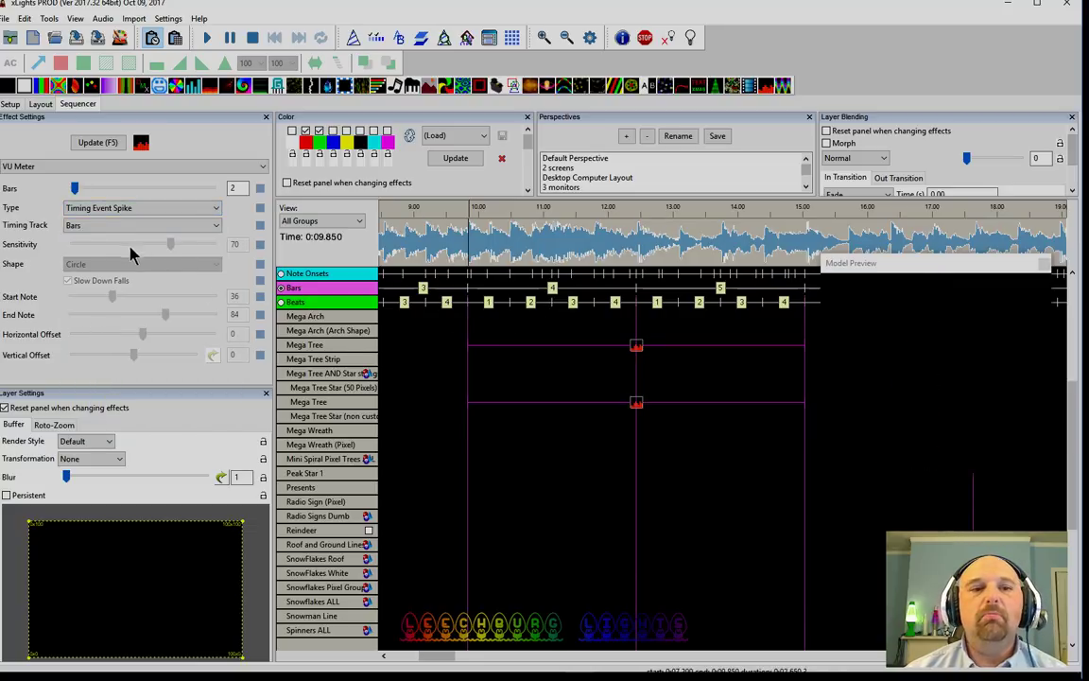
pyautogui.click(75, 227)
pyautogui.click(72, 249)
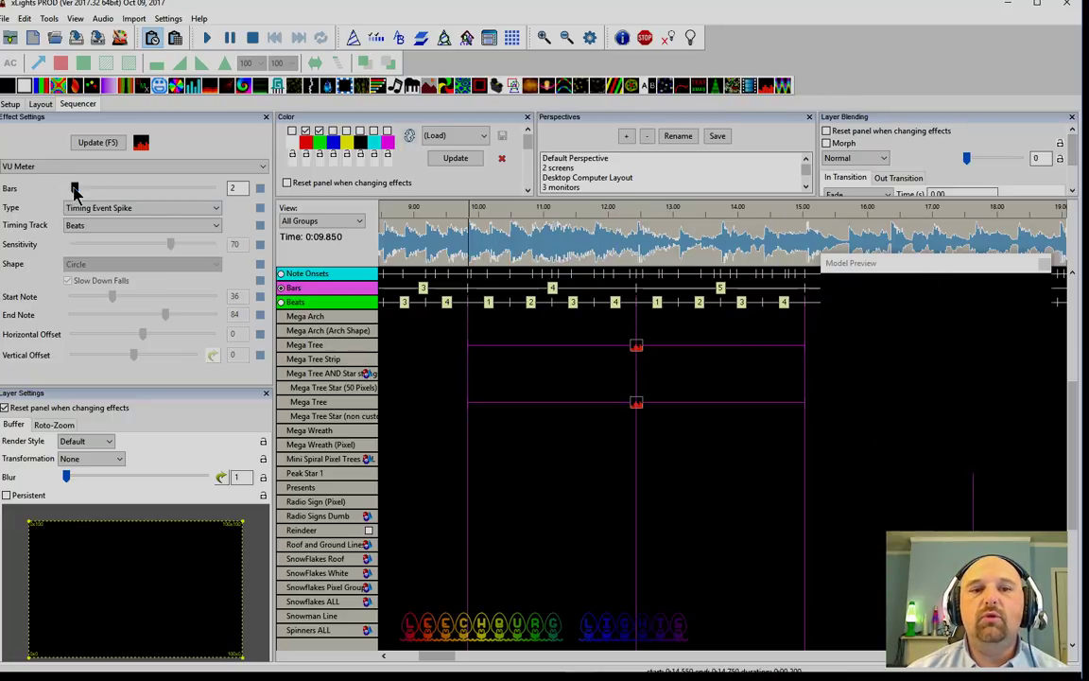
pyautogui.click(281, 303)
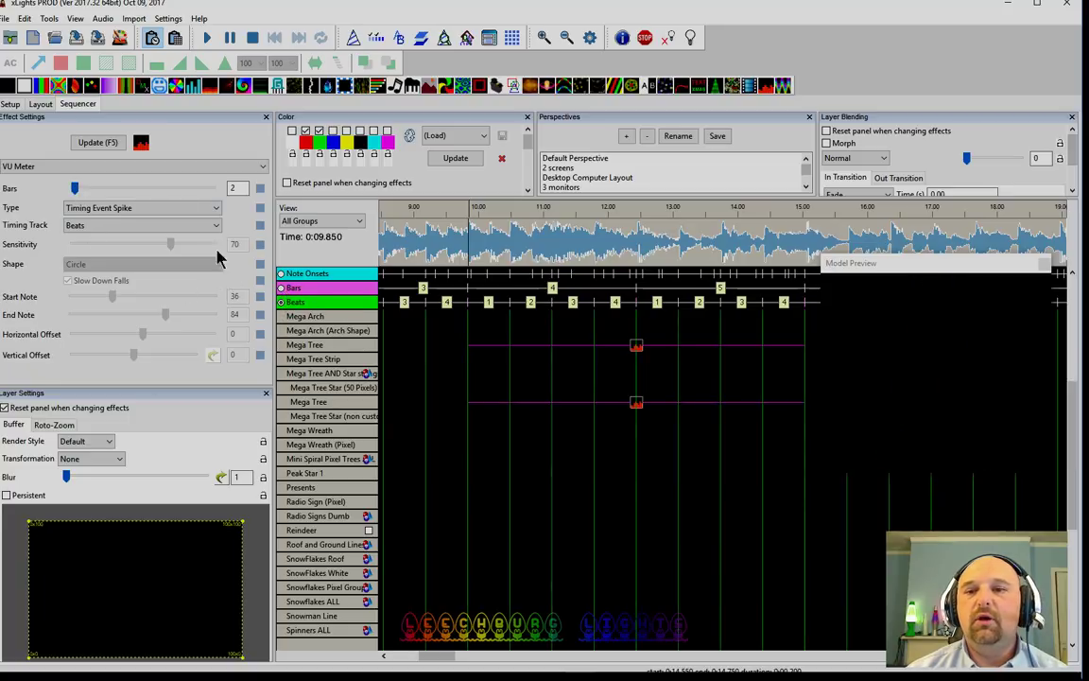
# - Try 12 bars on the Timing Event Spike effect
pyautogui.moveTo(83, 191); pyautogui.dragTo(90, 188)
pyautogui.doubleClick(234, 188)
pyautogui.write('12')
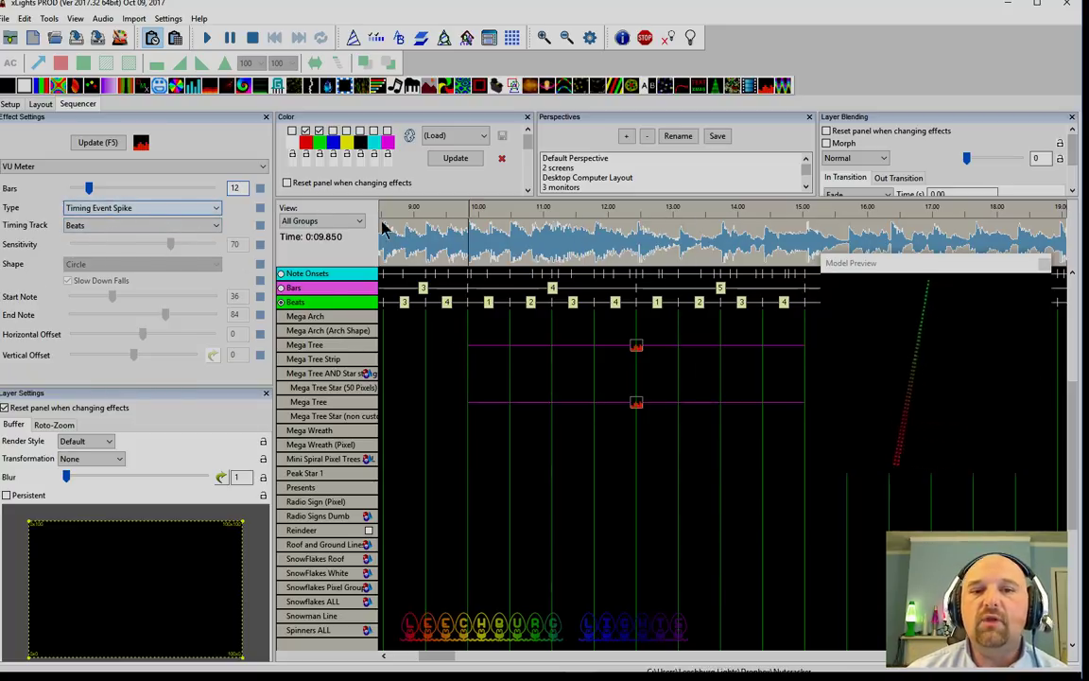
pyautogui.click(79, 226)
# - Set the Timing Event Spike effect to 4 bars and its timing track to Note Onsets
pyautogui.moveTo(94, 185); pyautogui.dragTo(82, 188)
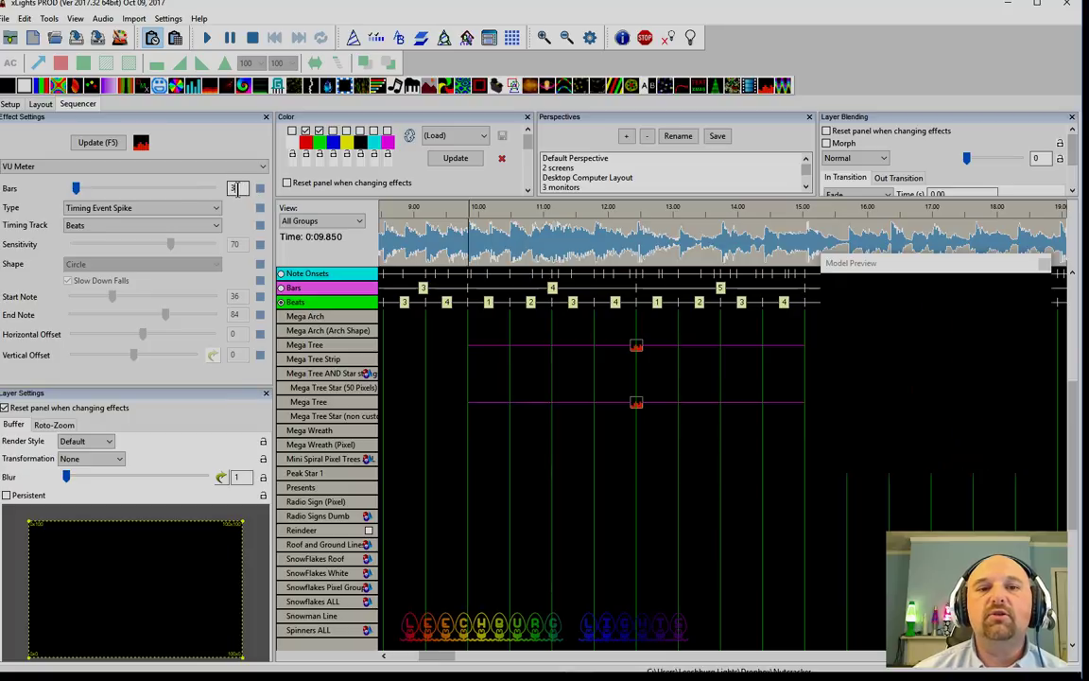
pyautogui.press('Tab')
pyautogui.click(81, 216)
pyautogui.click(80, 216)
pyautogui.click(81, 225)
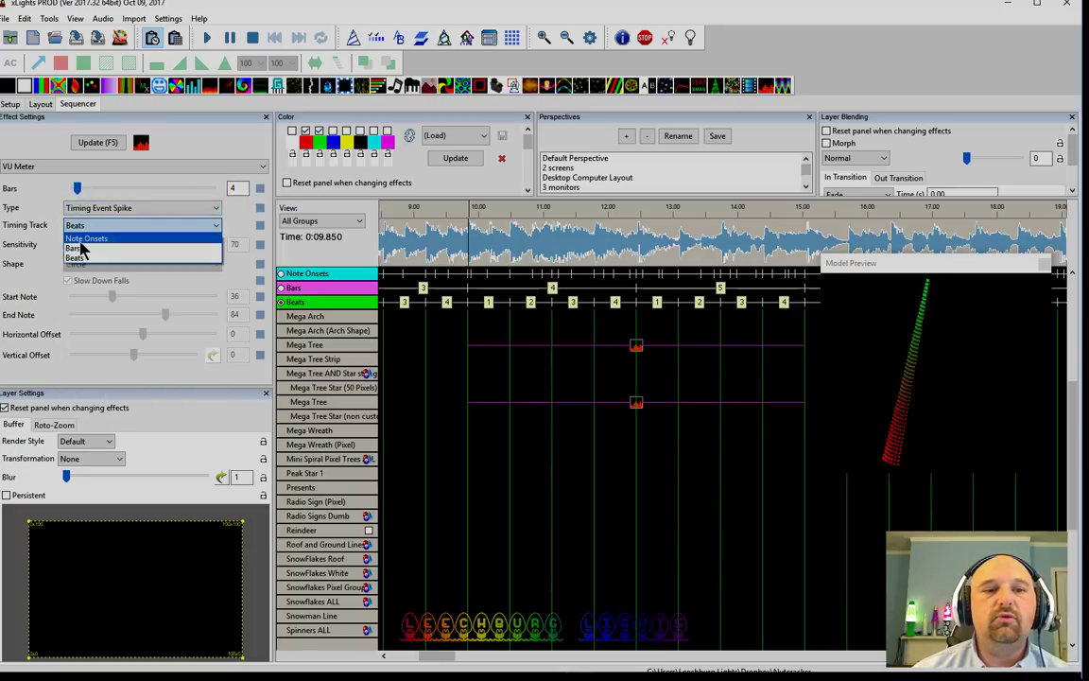
pyautogui.click(79, 237)
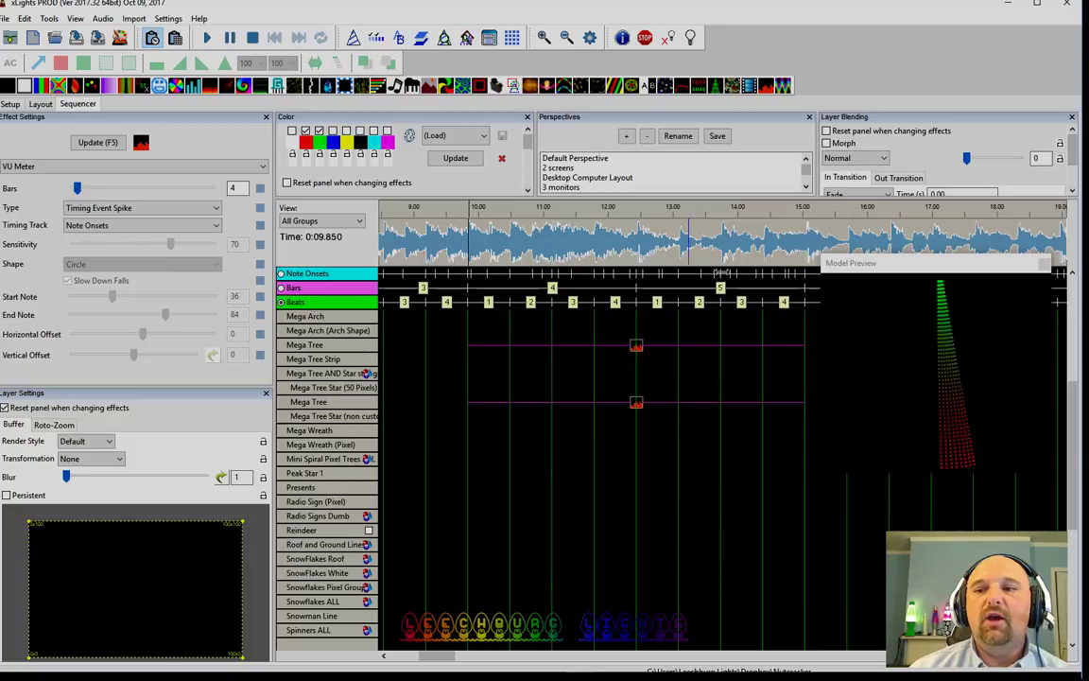
# - Play the sequence from about 9.55 s to preview the Timing Event Spike on the Mega Tree, and stop playback
pyautogui.click(452, 253)
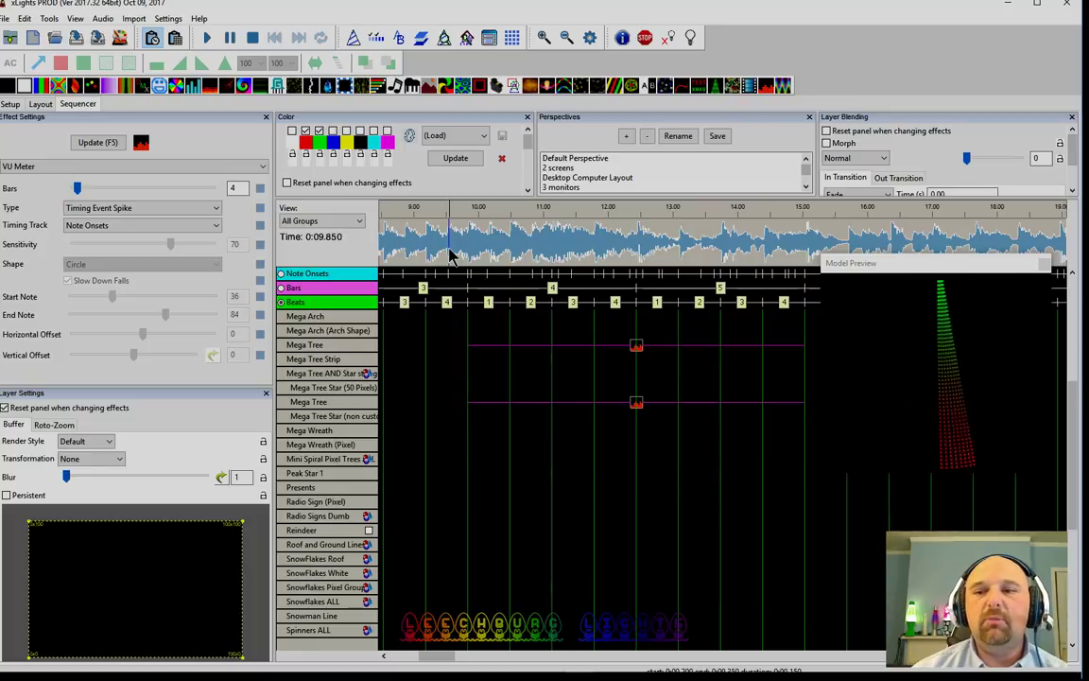
pyautogui.press('space')
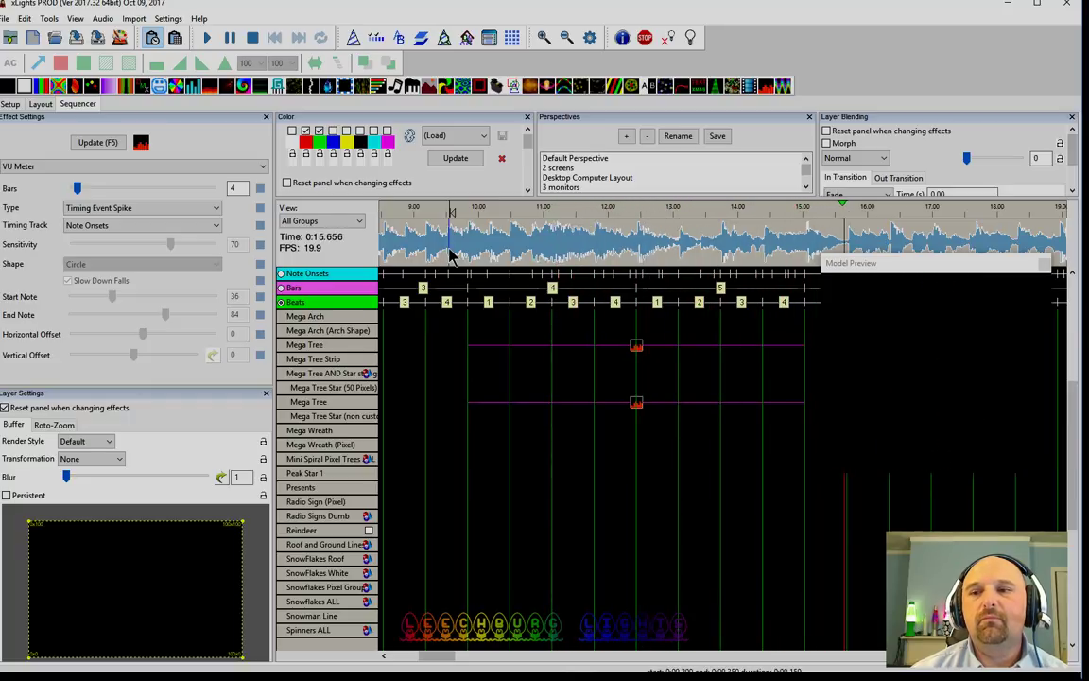
pyautogui.press('space')
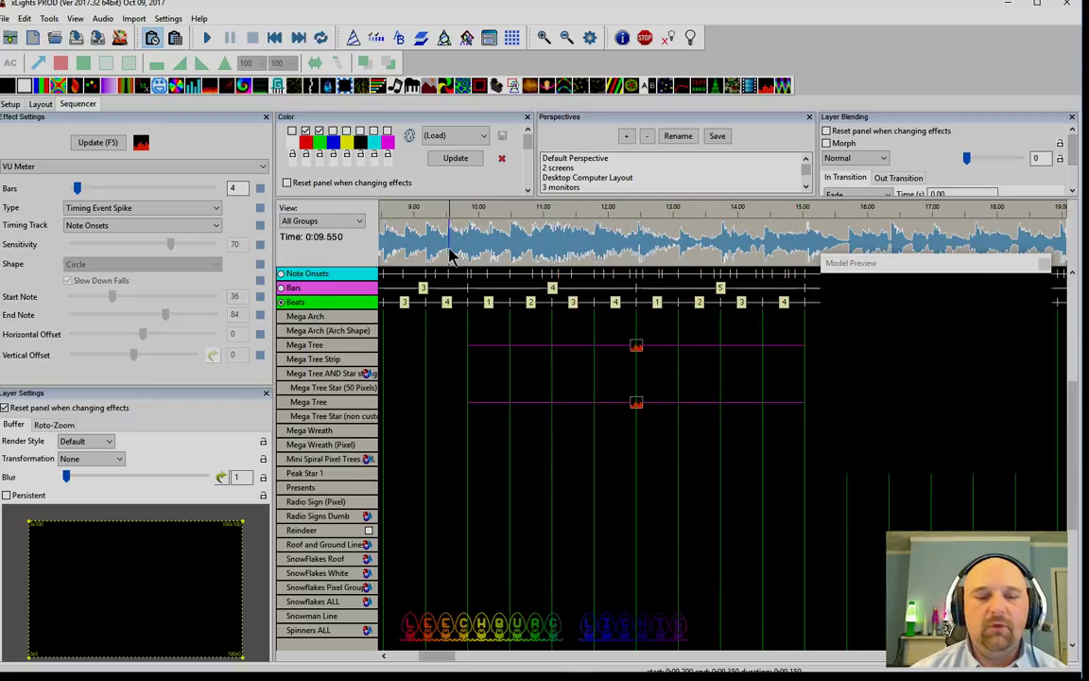
# - Set the VU Meter type to Timing Event Sweep, apply it, and preview the effect on the Mega Tree
pyautogui.click(90, 208)
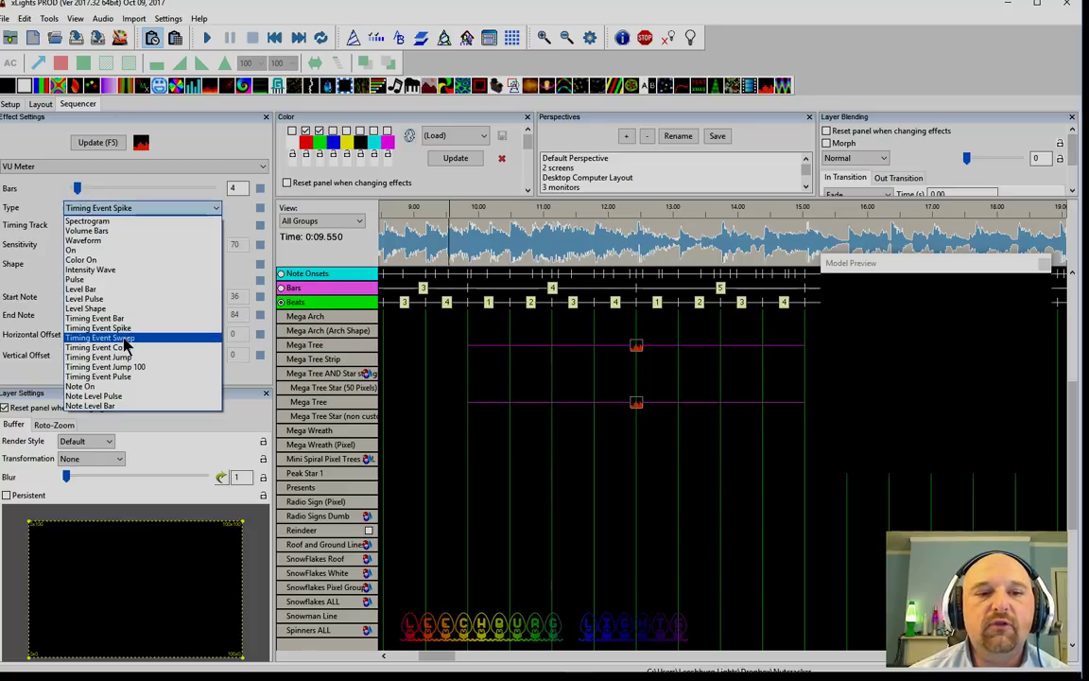
pyautogui.click(121, 338)
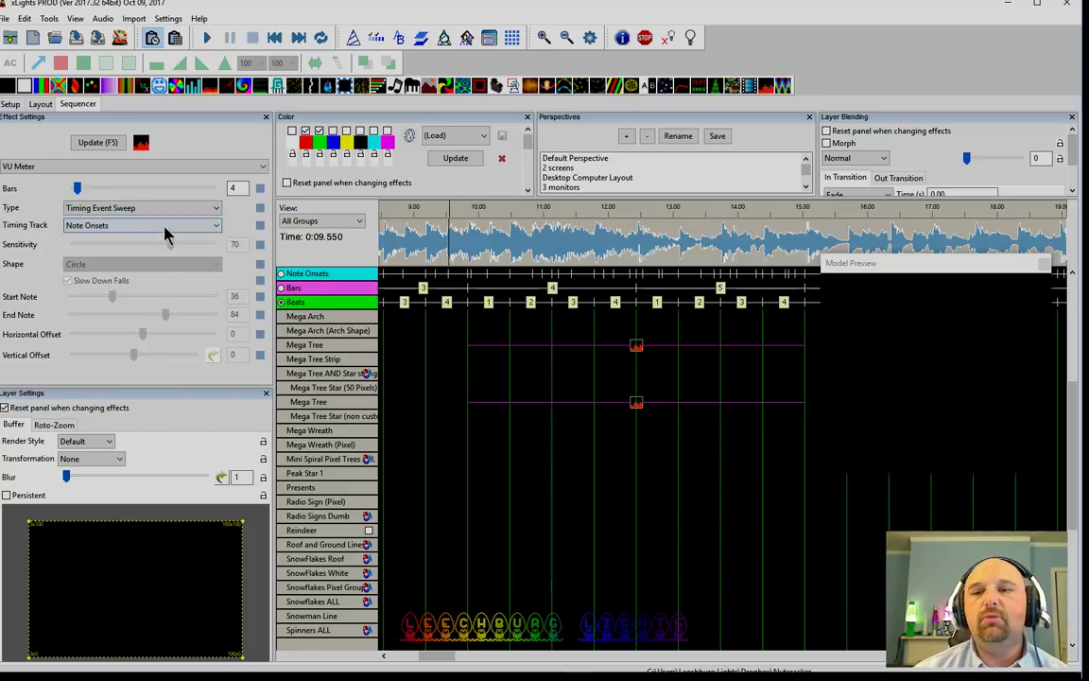
pyautogui.click(129, 210)
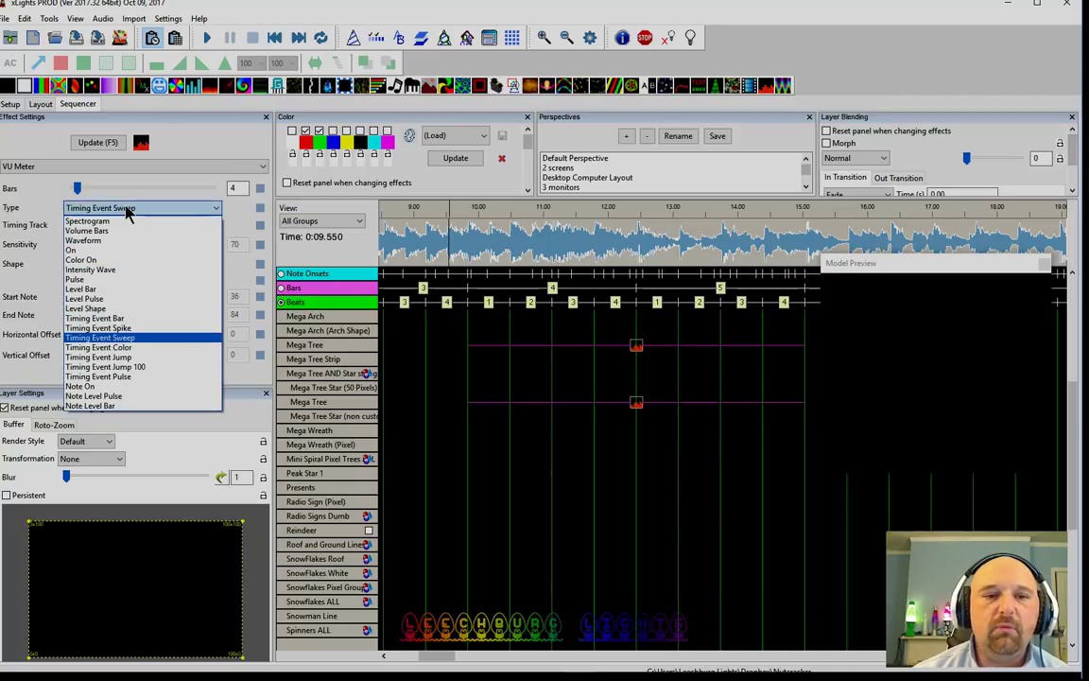
pyautogui.click(128, 210)
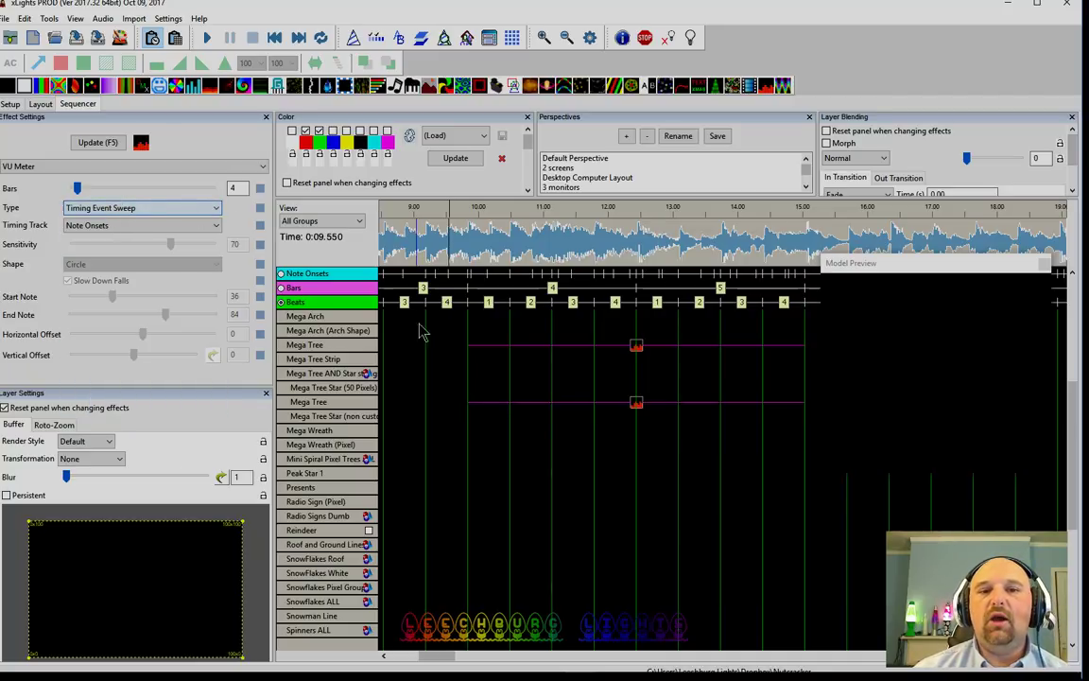
pyautogui.click(99, 140)
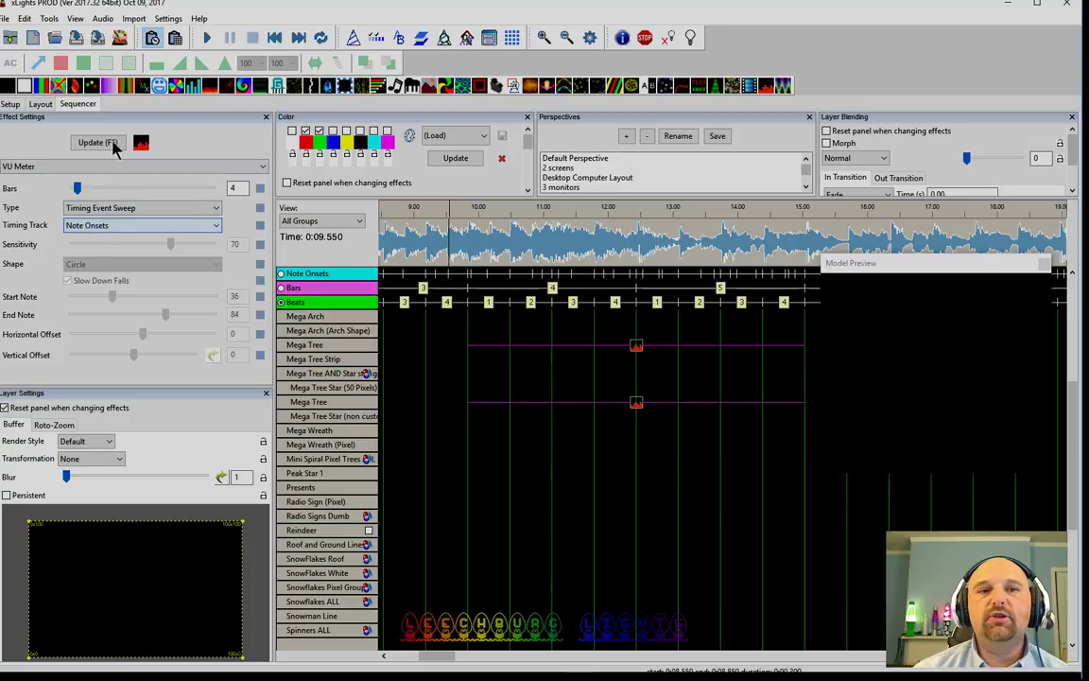
pyautogui.click(640, 347)
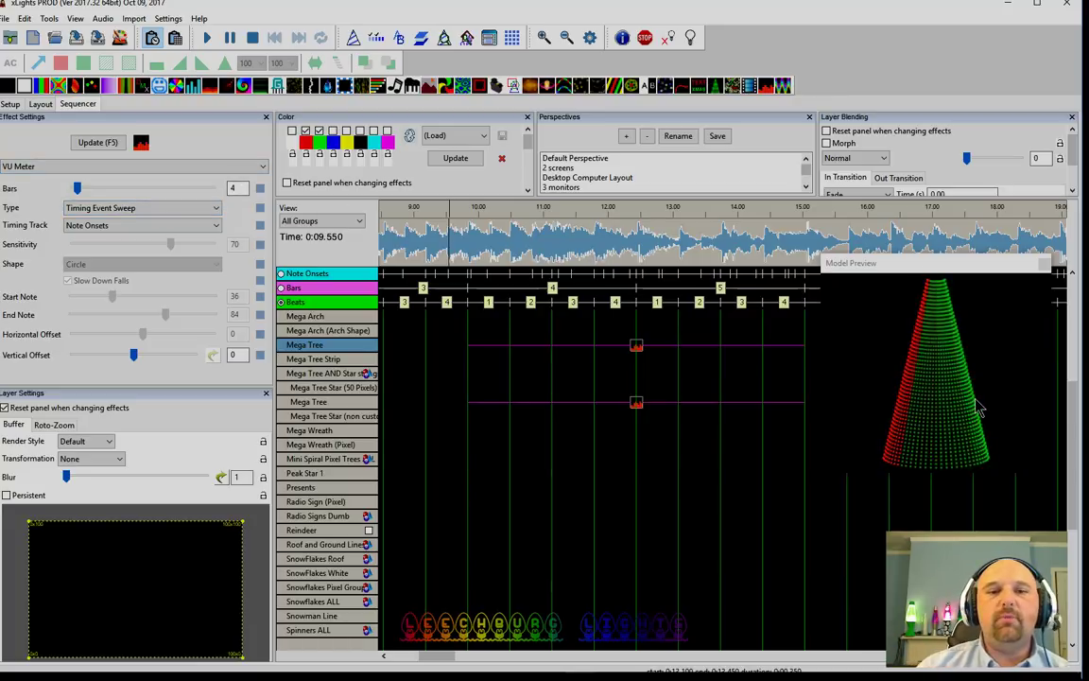
# - Apply the Rotate CC 90 transformation to the Mega Tree's Timing Event Sweep effect
pyautogui.click(70, 459)
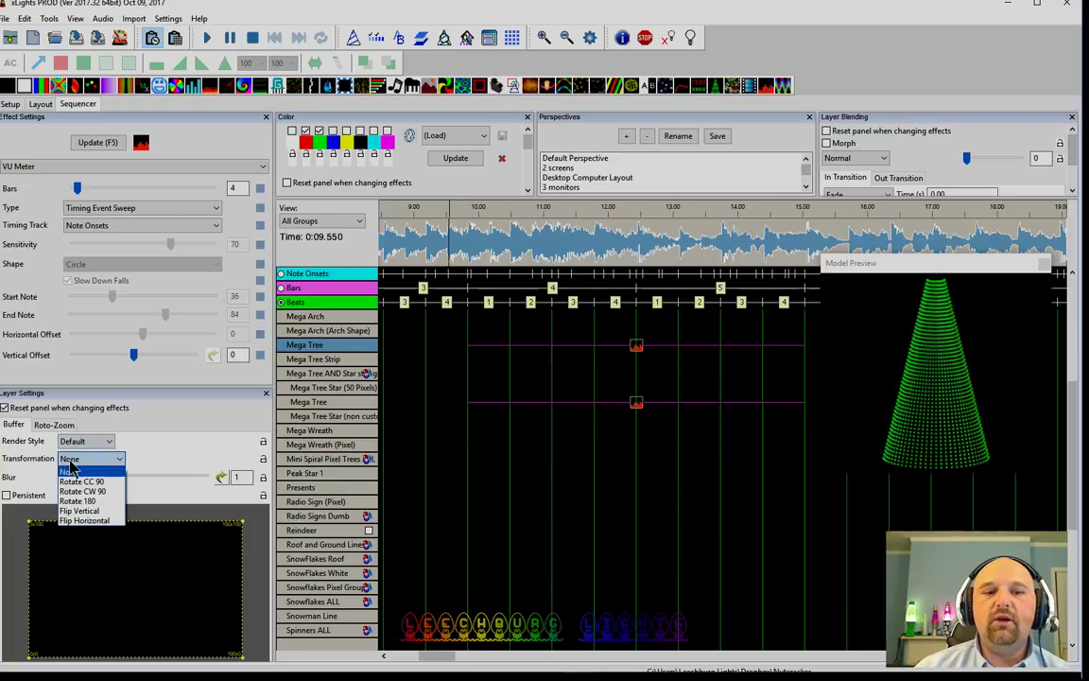
pyautogui.click(70, 482)
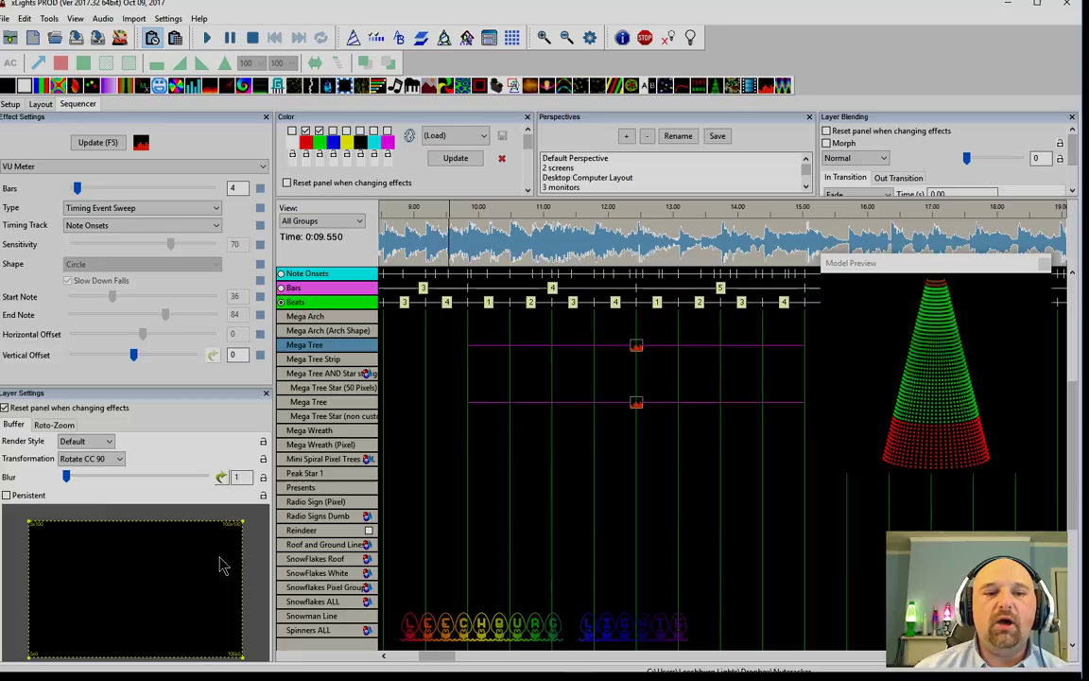
pyautogui.click(80, 460)
pyautogui.click(80, 460)
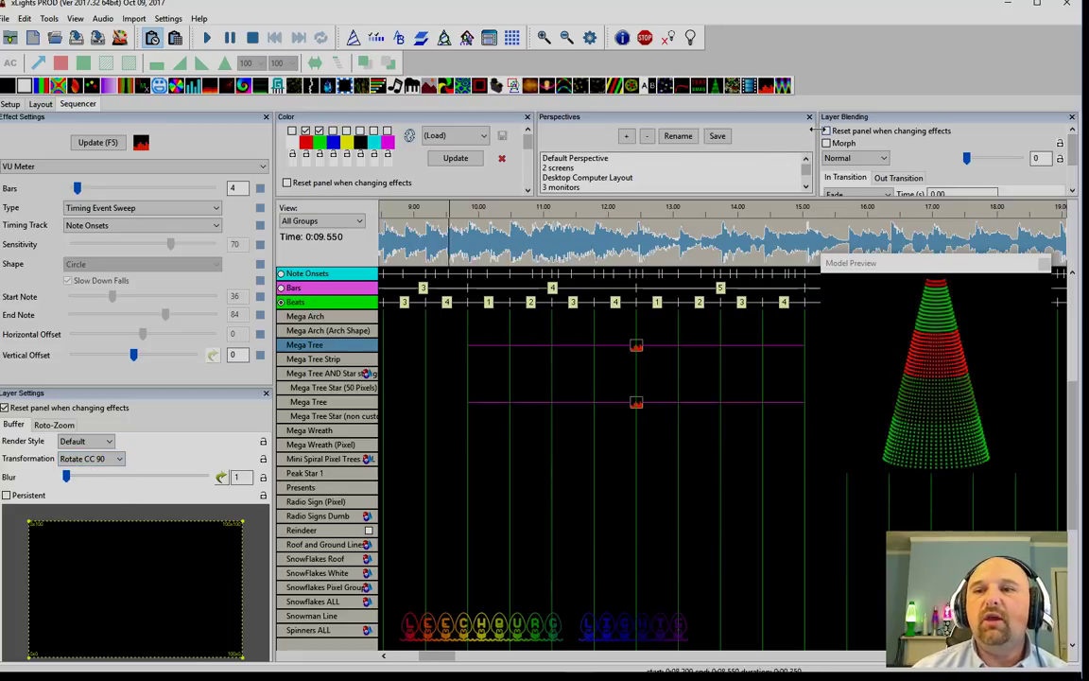
# - Widen and heighten the Layer Blending panel to reveal its transition settings
pyautogui.moveTo(809, 129); pyautogui.dragTo(754, 137)
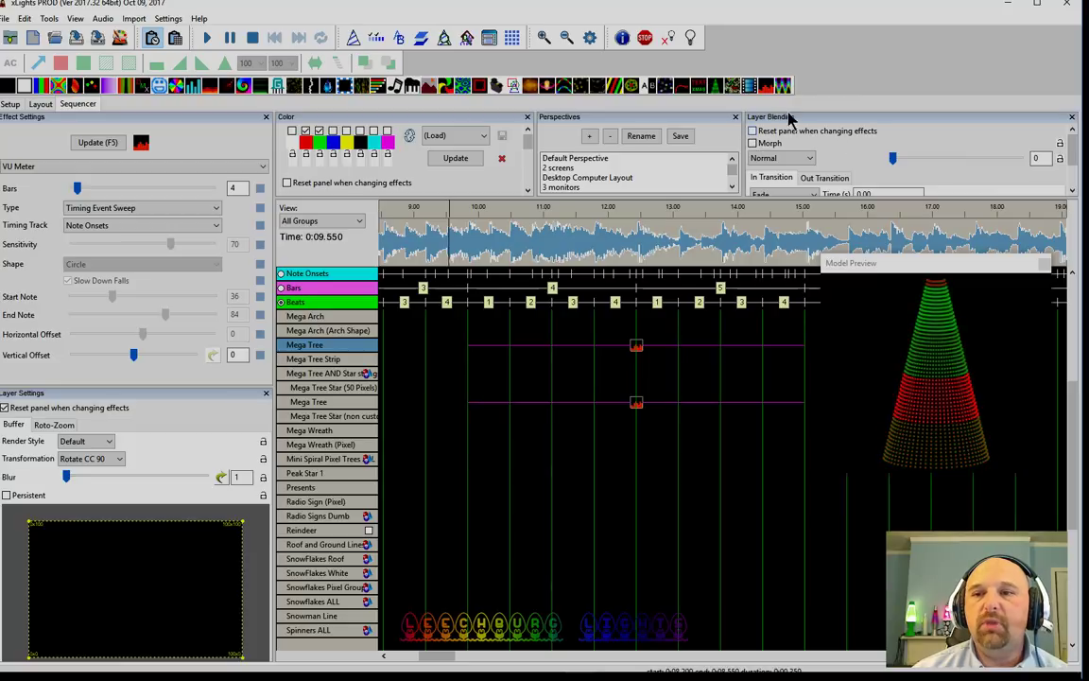
pyautogui.click(783, 195)
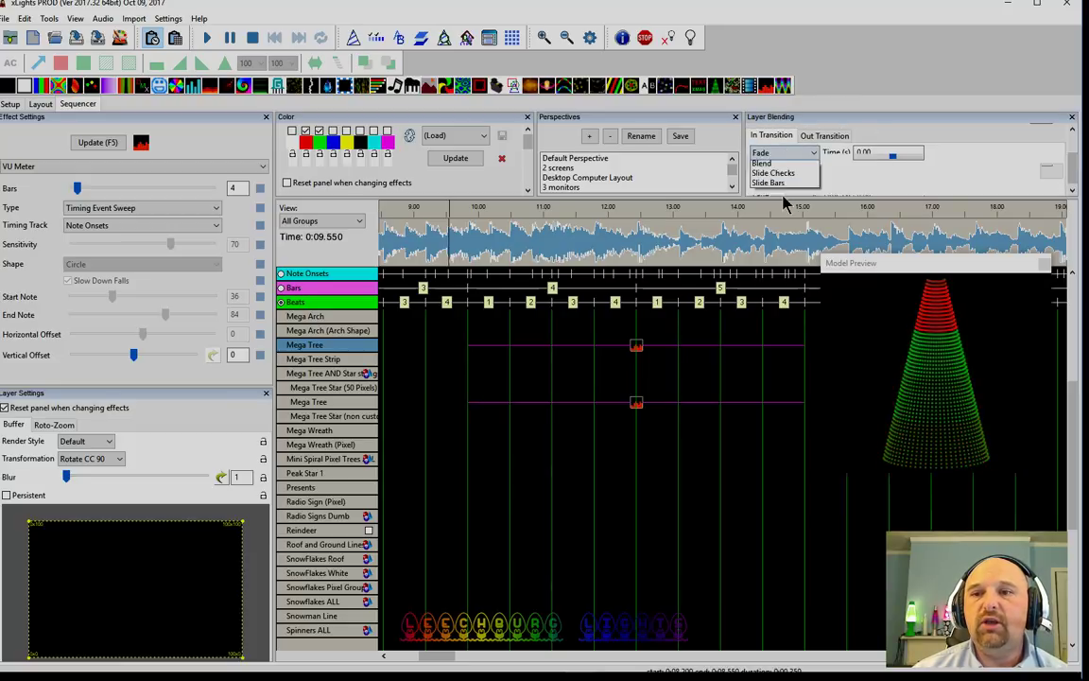
pyautogui.click(855, 202)
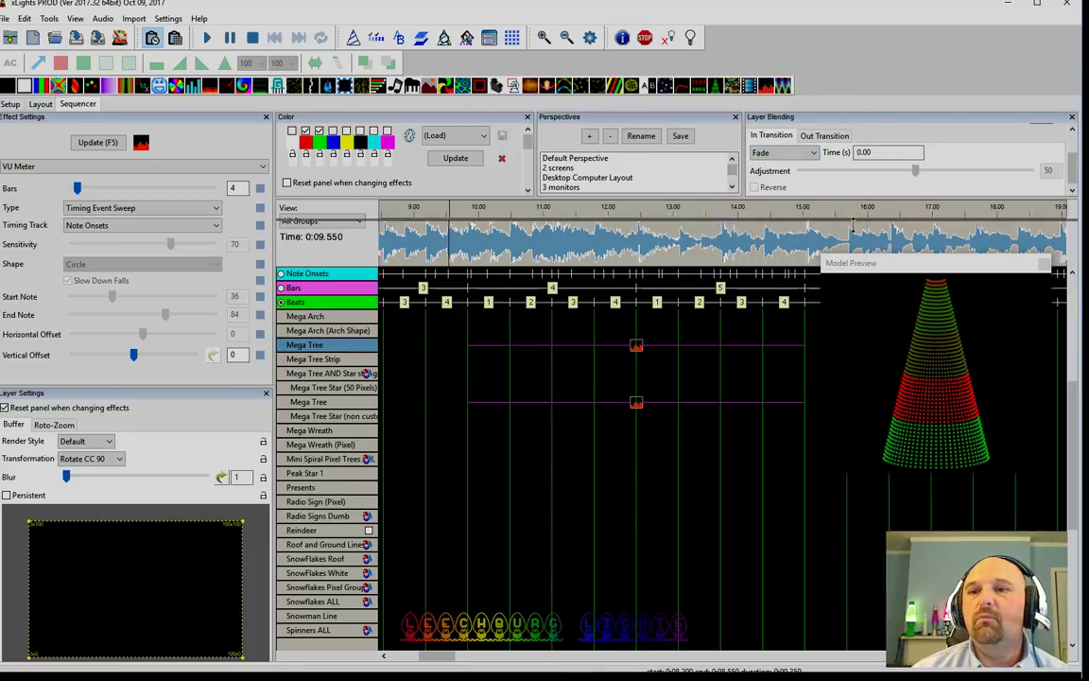
pyautogui.moveTo(850, 197); pyautogui.dragTo(851, 226)
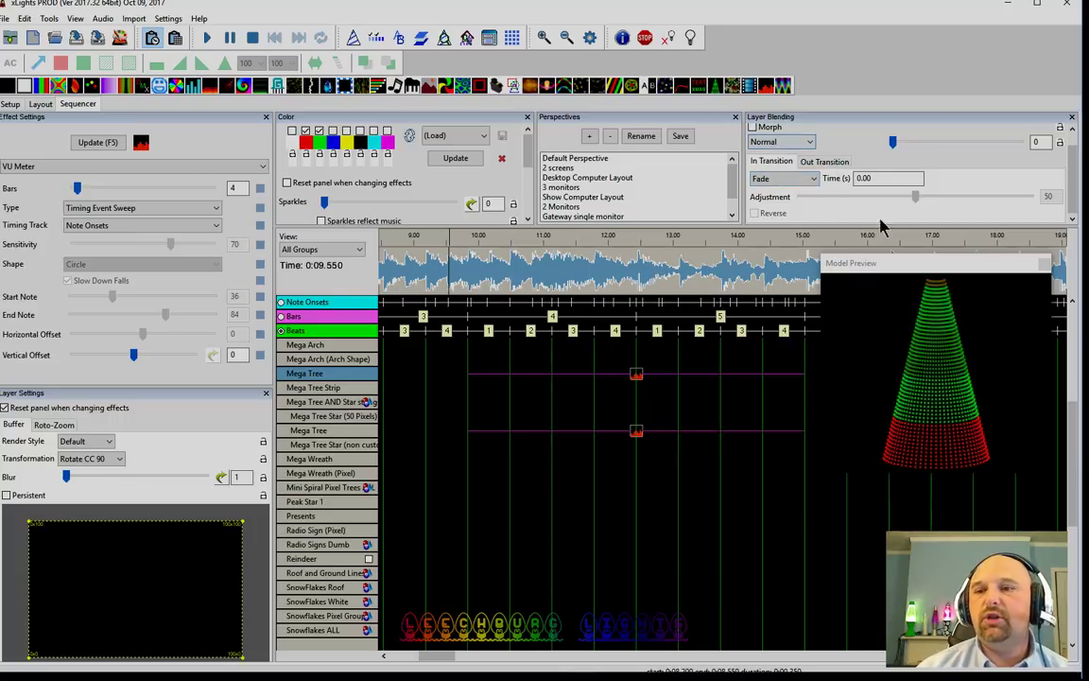
# - Set the effect's In Transition to Wipe with adjustment 26 and a time of 3 seconds
pyautogui.click(777, 178)
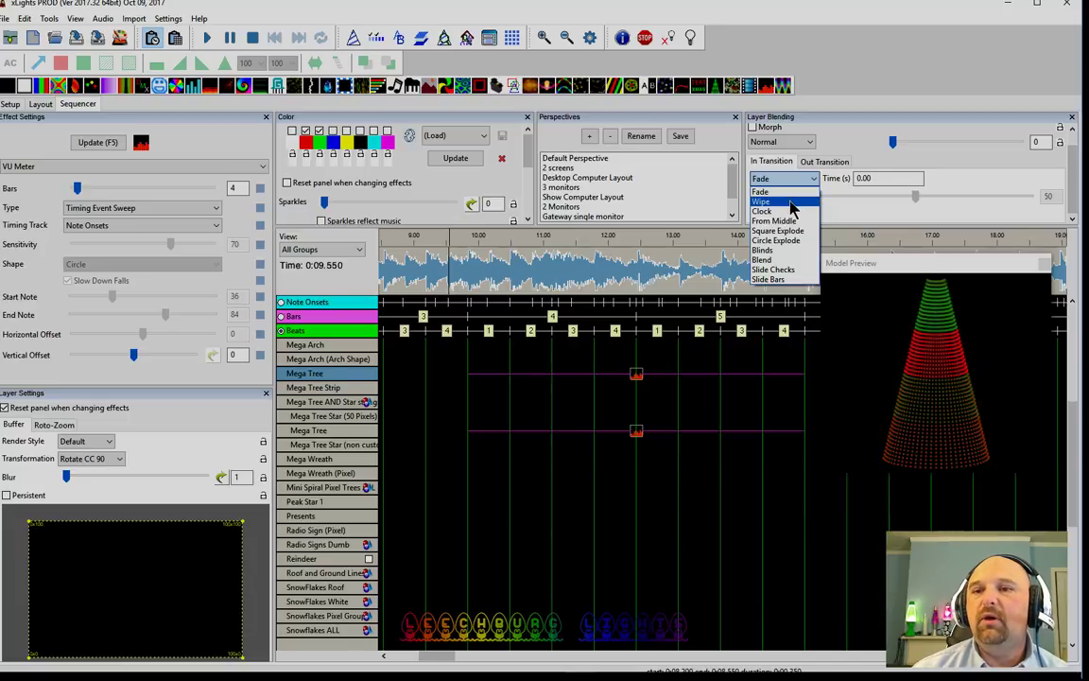
pyautogui.click(761, 201)
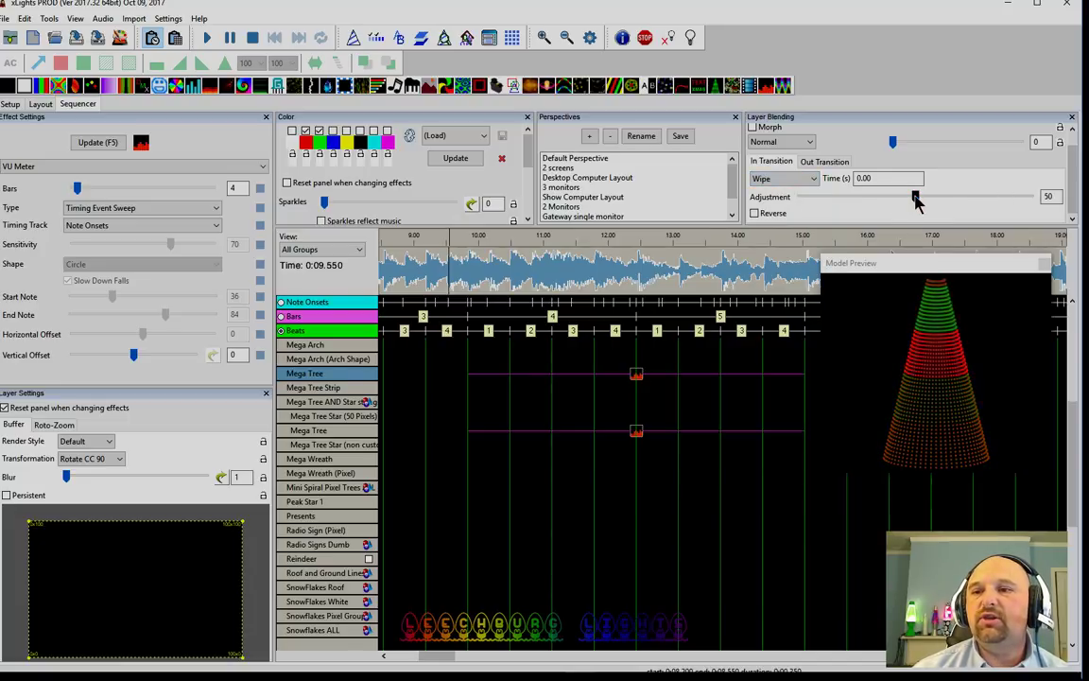
pyautogui.moveTo(914, 198); pyautogui.dragTo(866, 201)
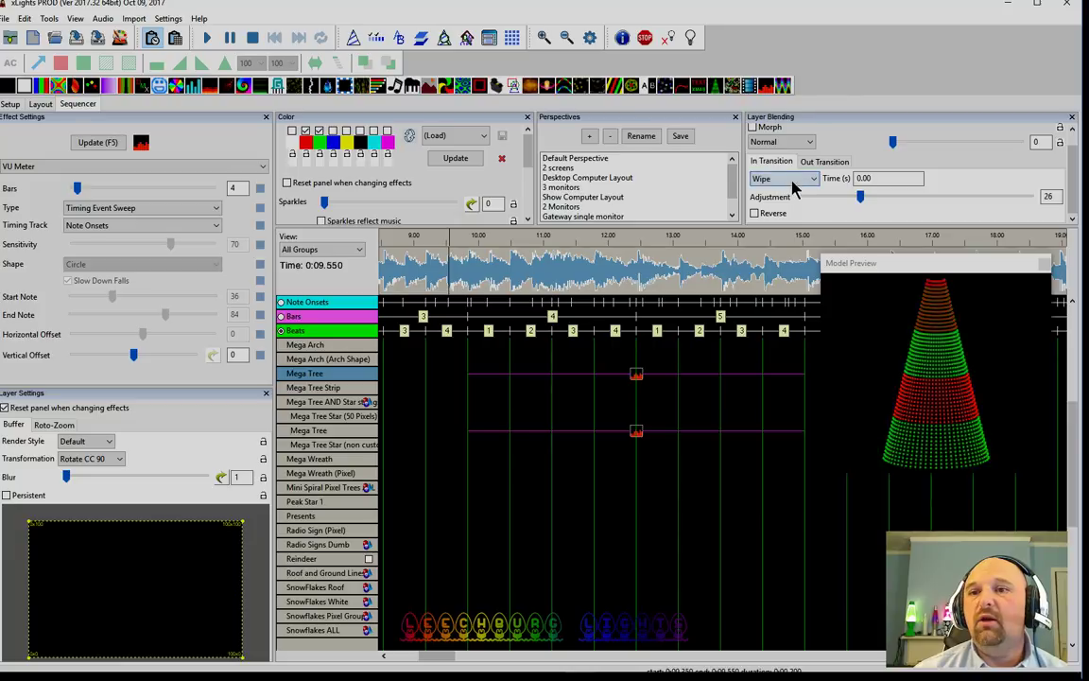
pyautogui.doubleClick(888, 177)
pyautogui.write('3')
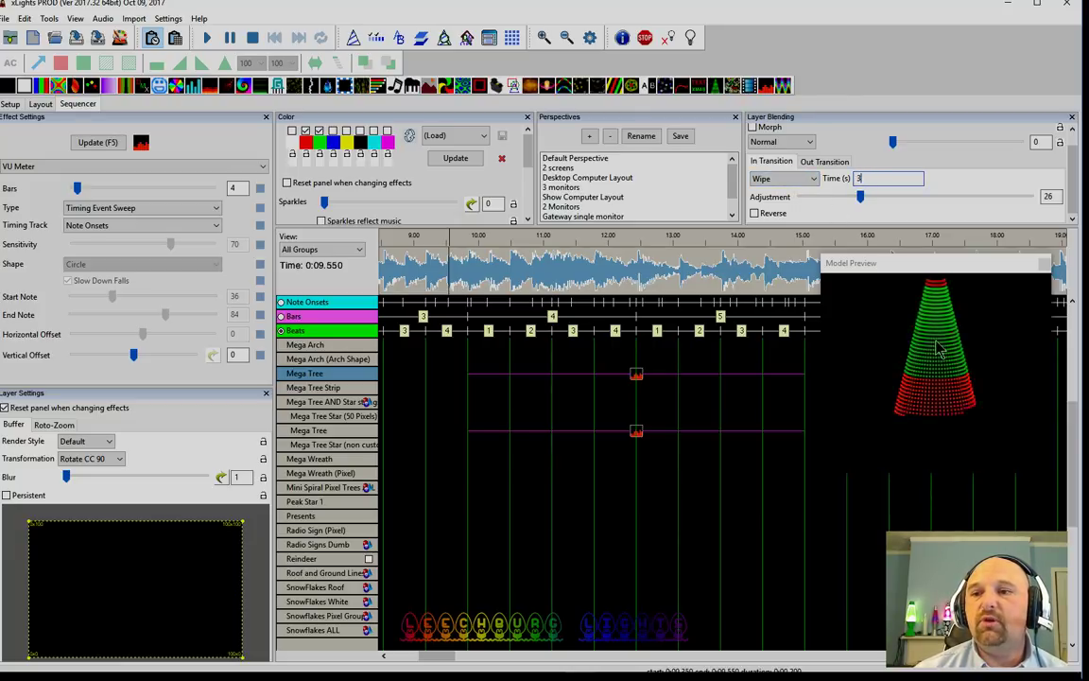
# - Set the effect's Out Transition to a 3-second Wipe with adjustment 75
pyautogui.click(822, 161)
pyautogui.write('3')
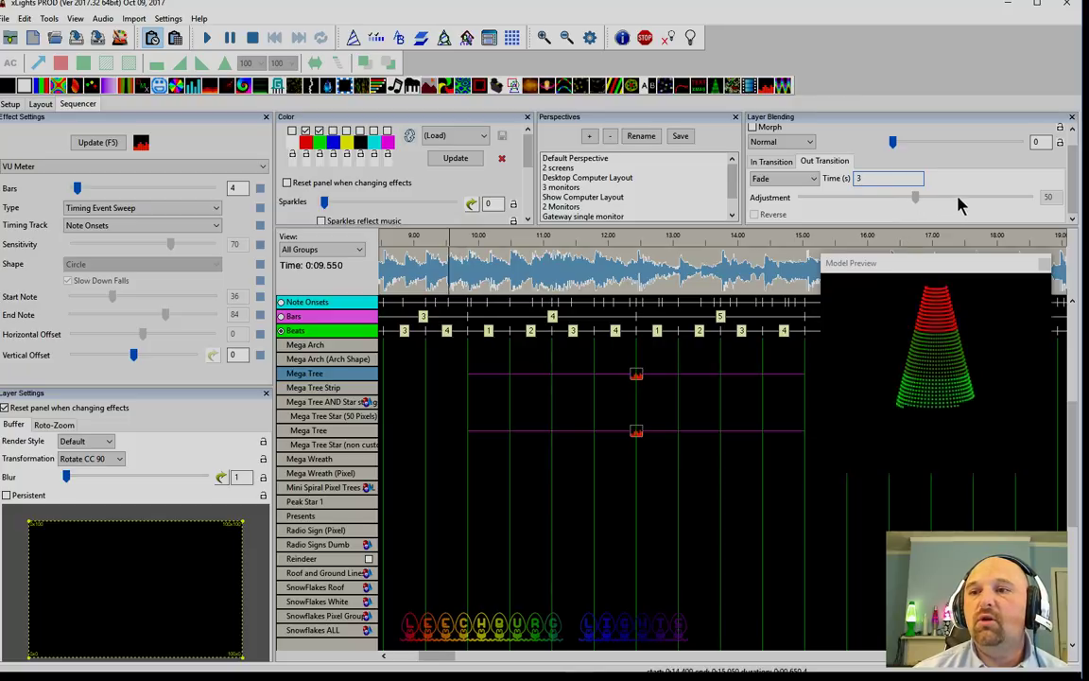
pyautogui.click(764, 178)
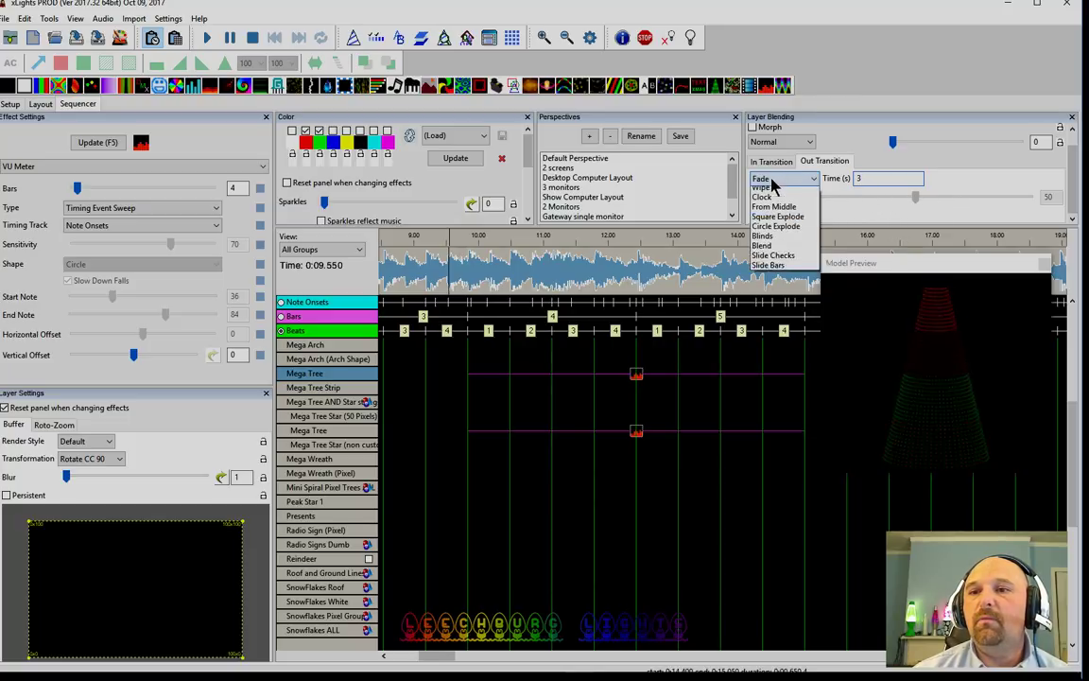
pyautogui.click(771, 203)
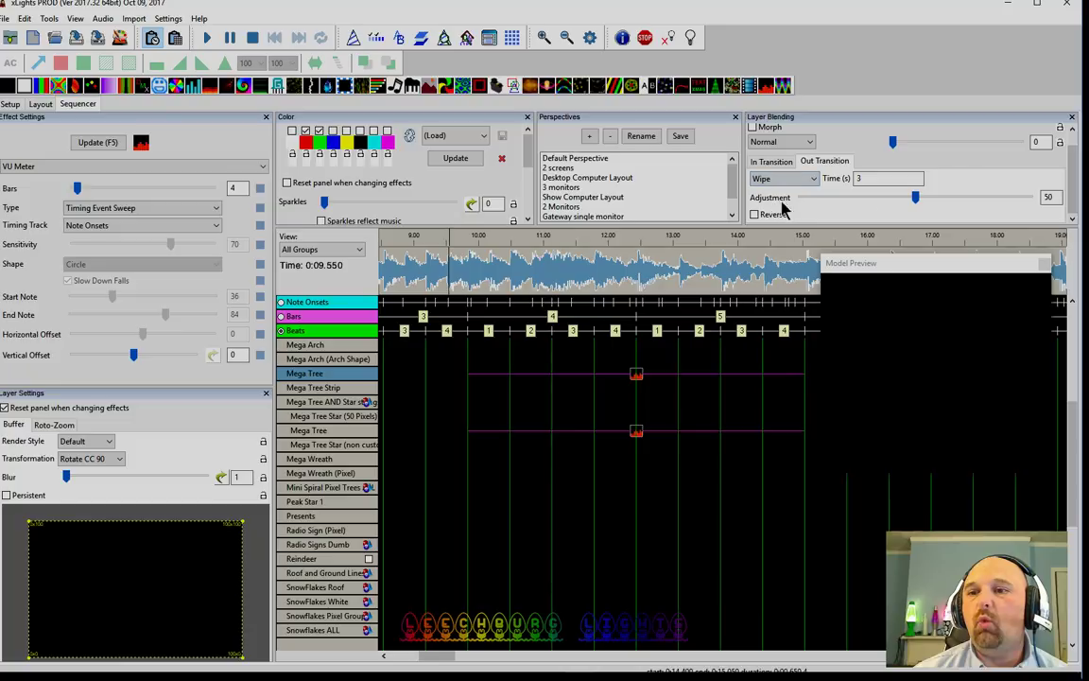
pyautogui.moveTo(916, 202); pyautogui.dragTo(958, 203)
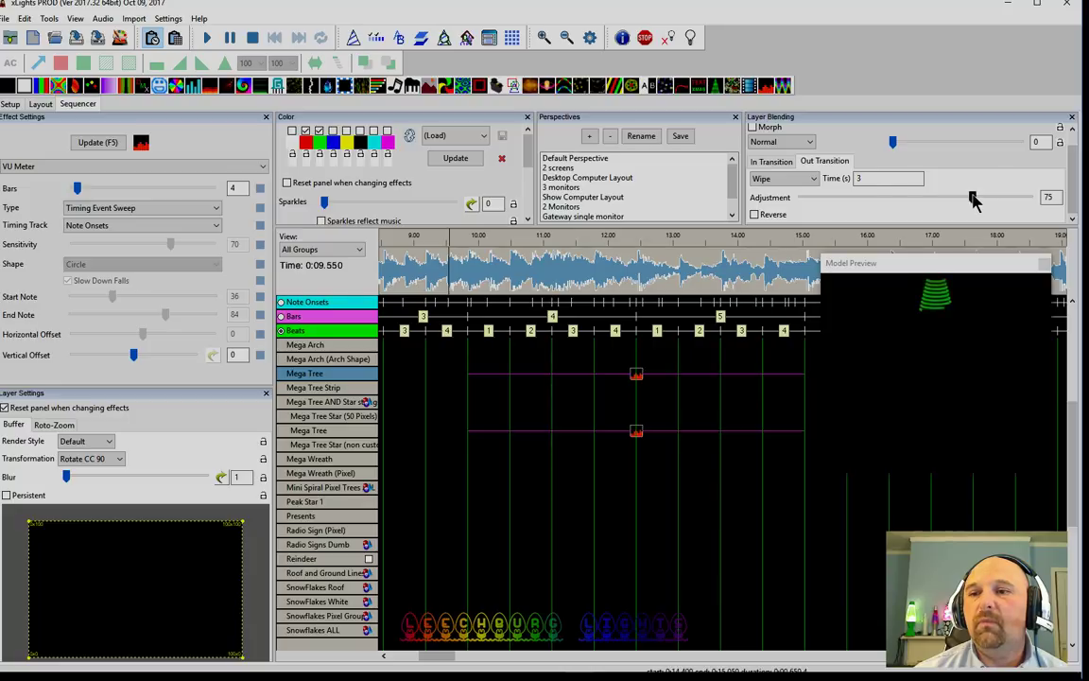
# - Change the Out Transition adjustment to 57 and set the In Transition time to 0
pyautogui.click(636, 433)
pyautogui.moveTo(931, 348); pyautogui.dragTo(972, 442)
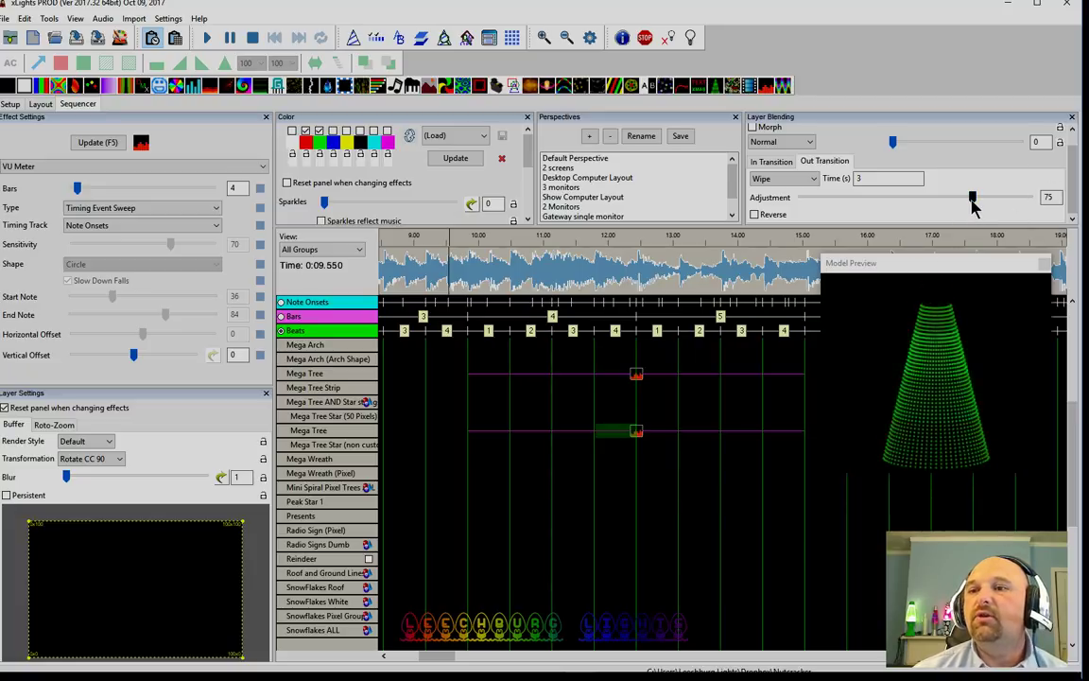
pyautogui.moveTo(972, 197); pyautogui.dragTo(931, 210)
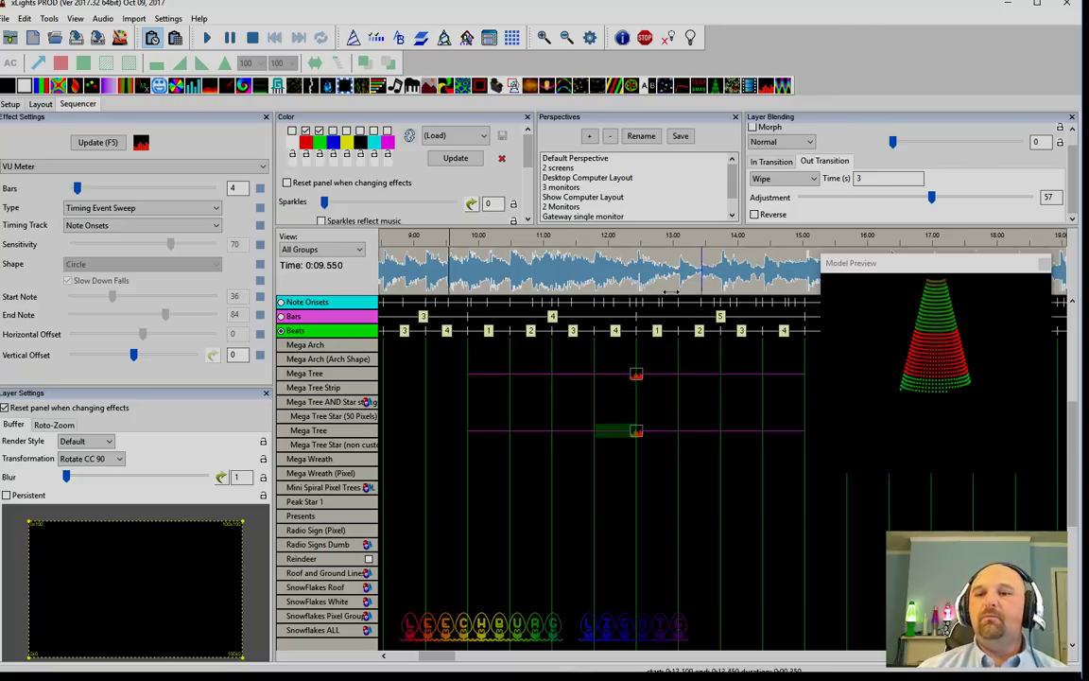
pyautogui.click(765, 162)
pyautogui.write('0')
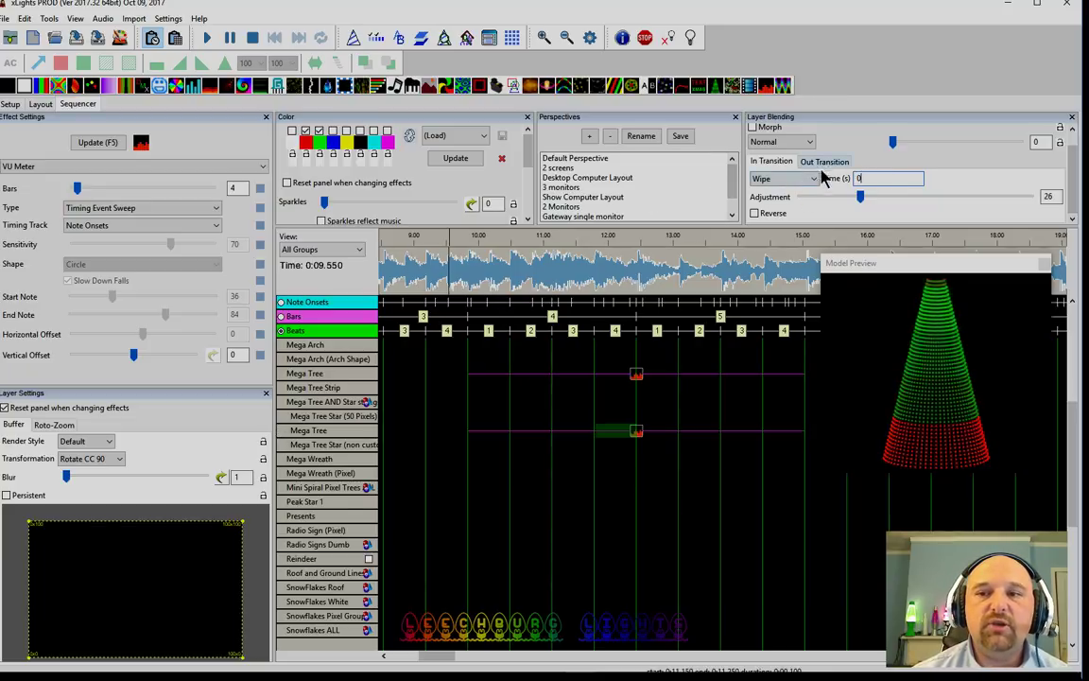
# - Set the VU Meter type to Timing Event Color with additional palette colors, and play it from about 9.65 s
pyautogui.click(134, 212)
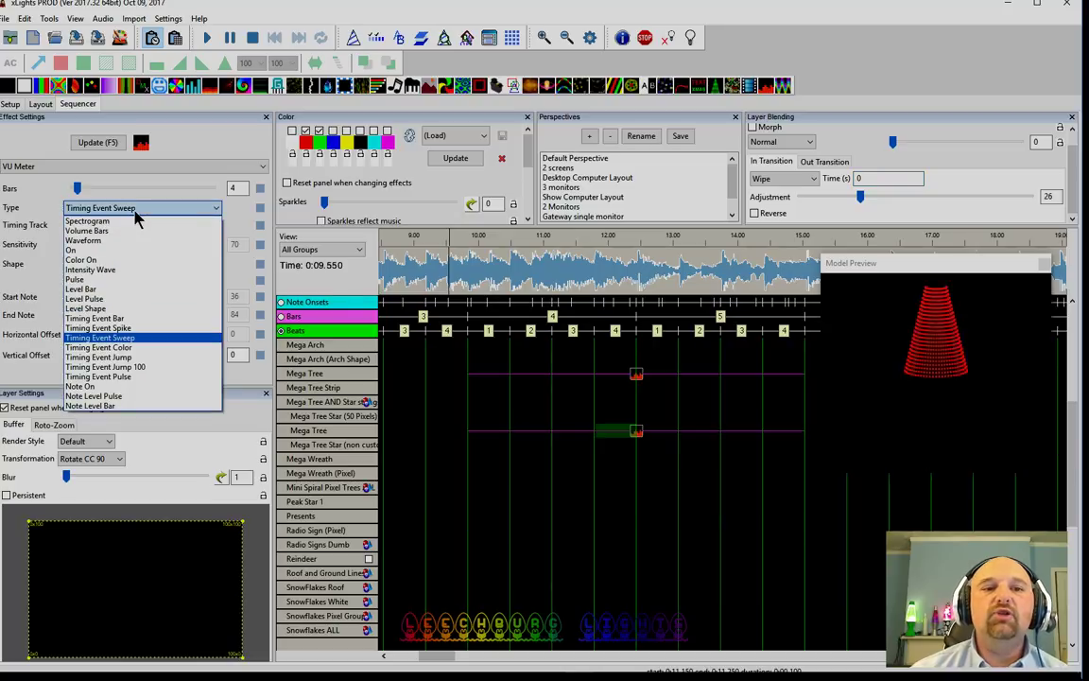
pyautogui.click(120, 348)
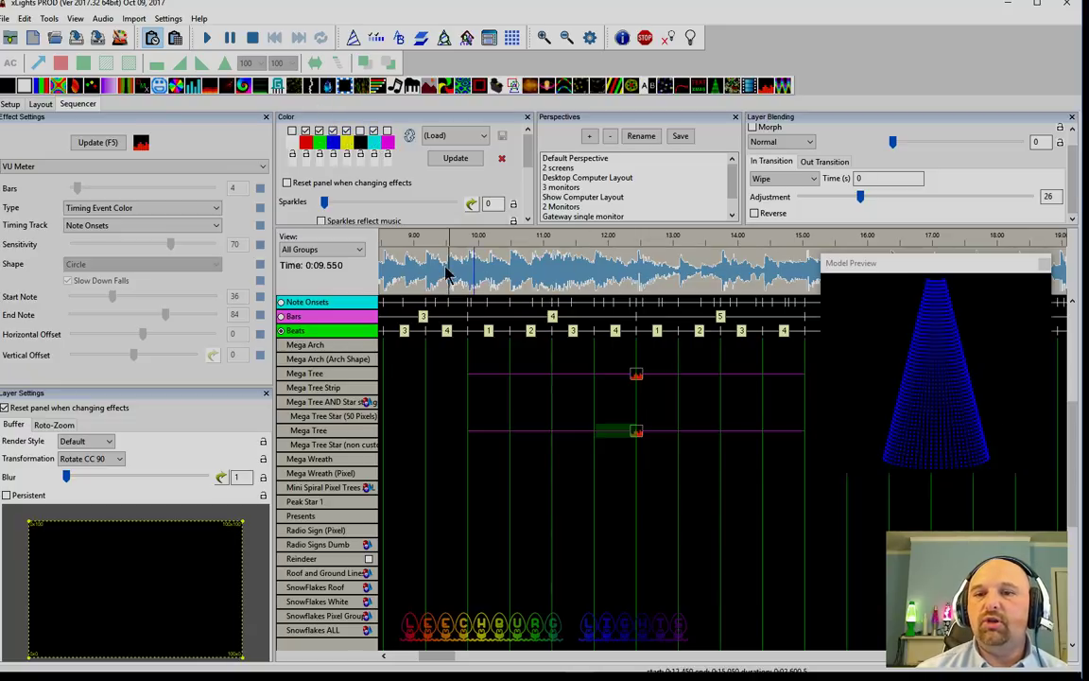
pyautogui.press('space')
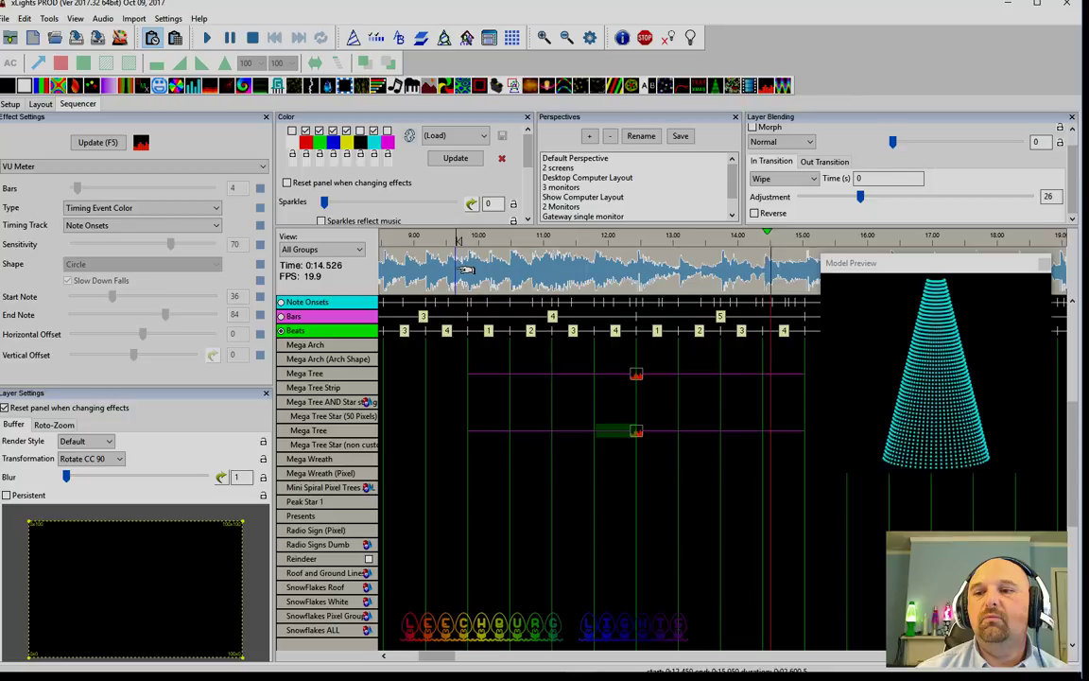
pyautogui.press('space')
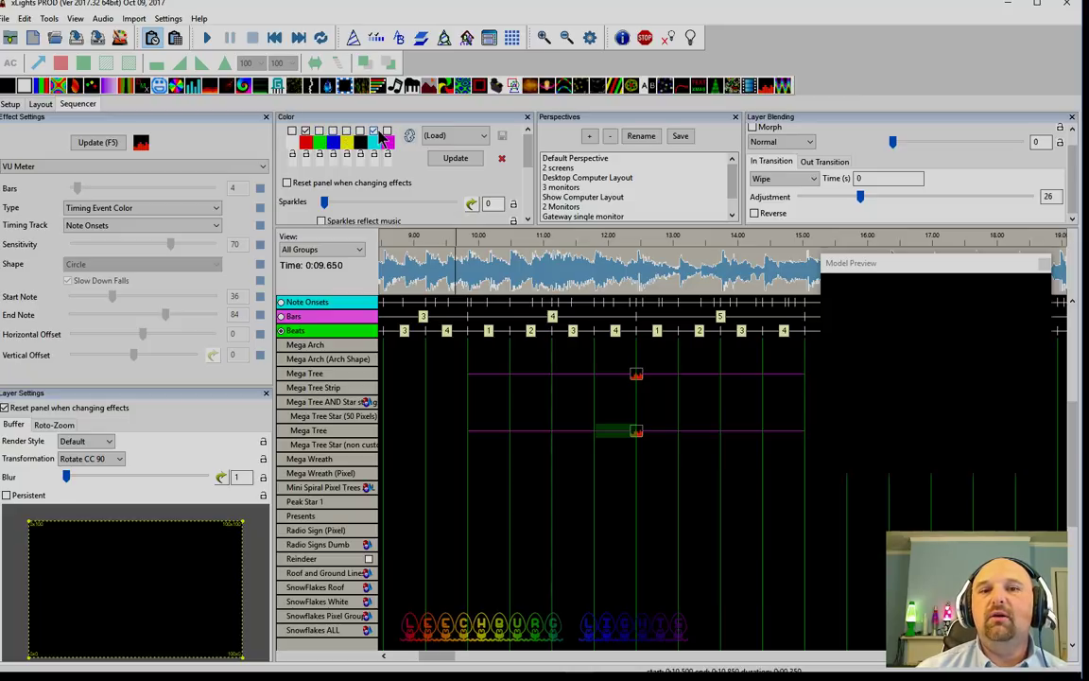
# - Compare the red-only Timing Event Color effect with Morph on and off by playing the sequence each time
pyautogui.click(755, 129)
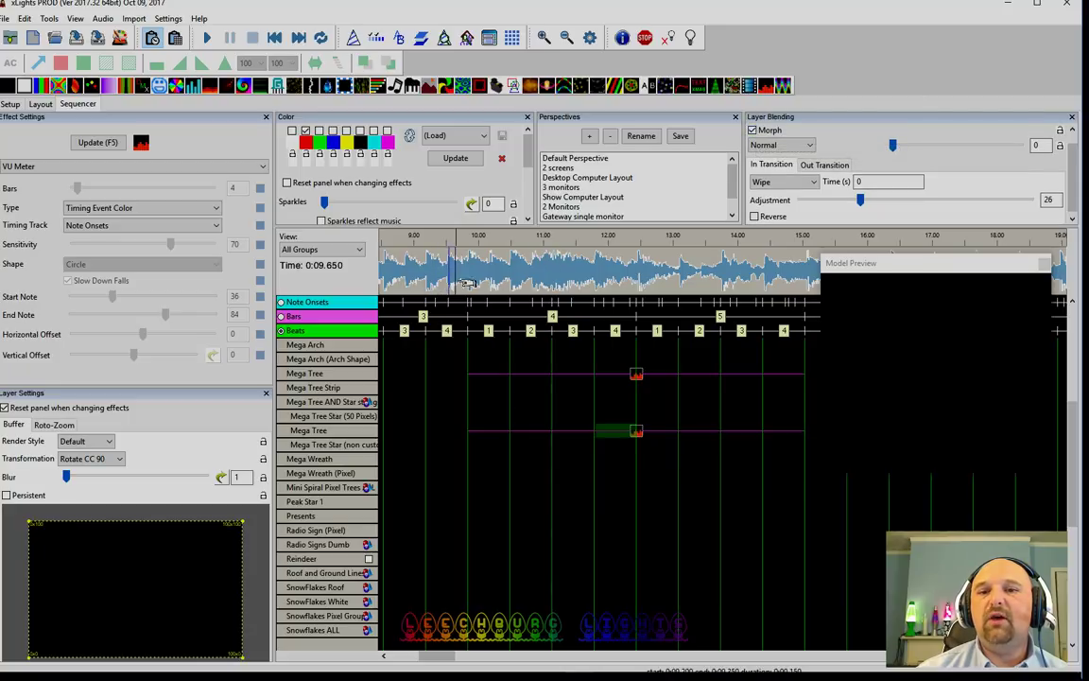
pyautogui.press('space')
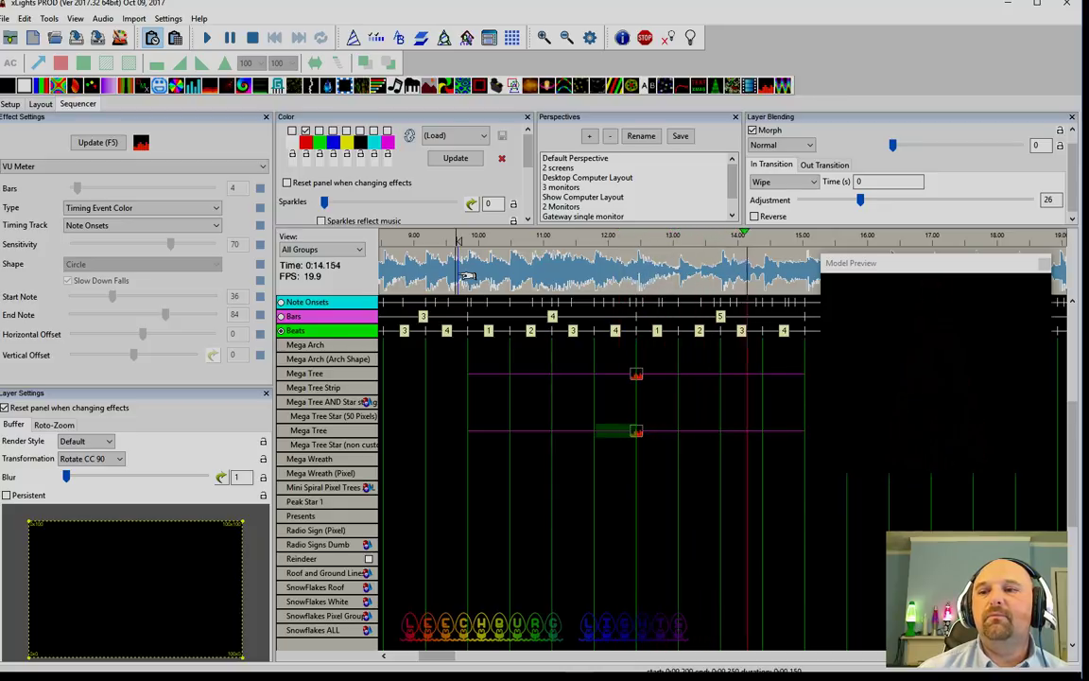
pyautogui.press('space')
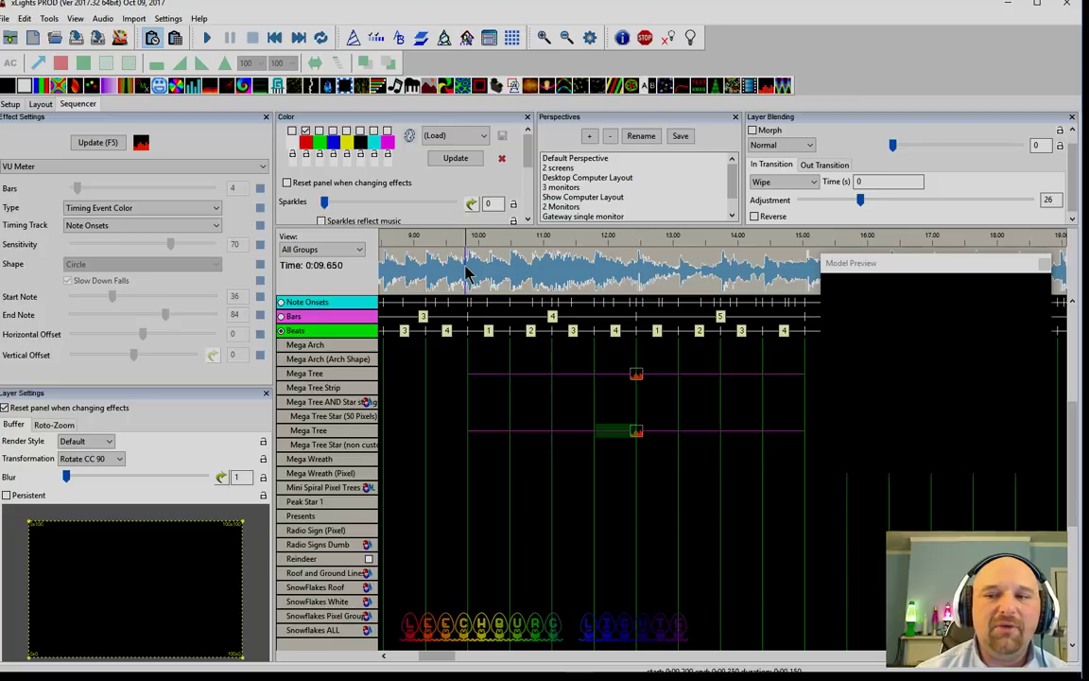
pyautogui.press('space')
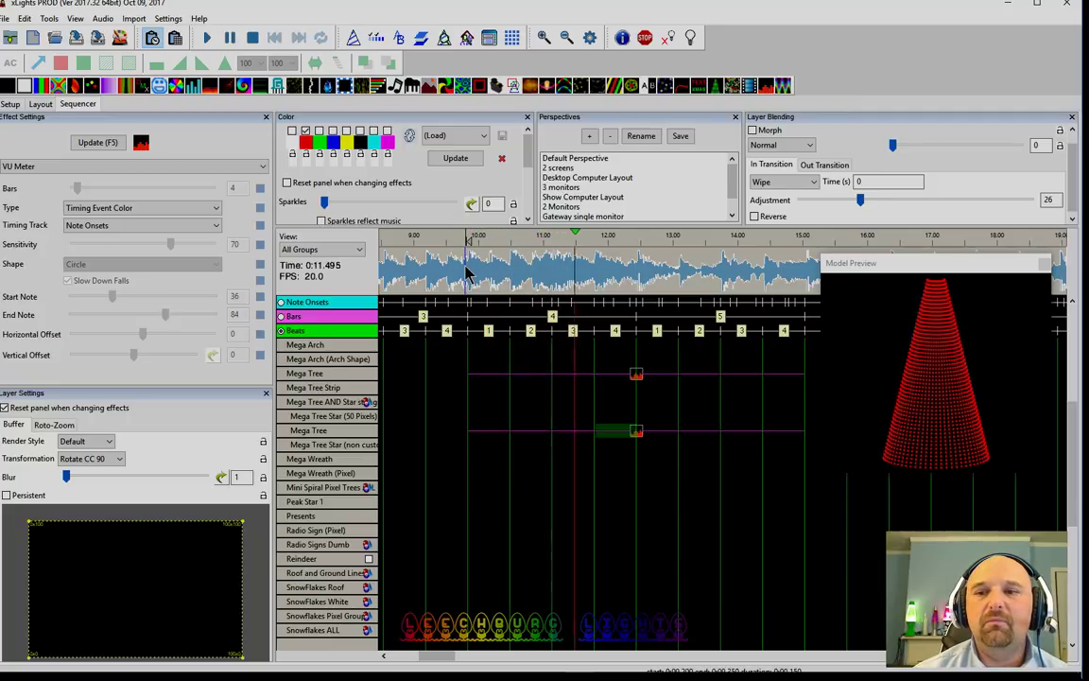
pyautogui.press('space')
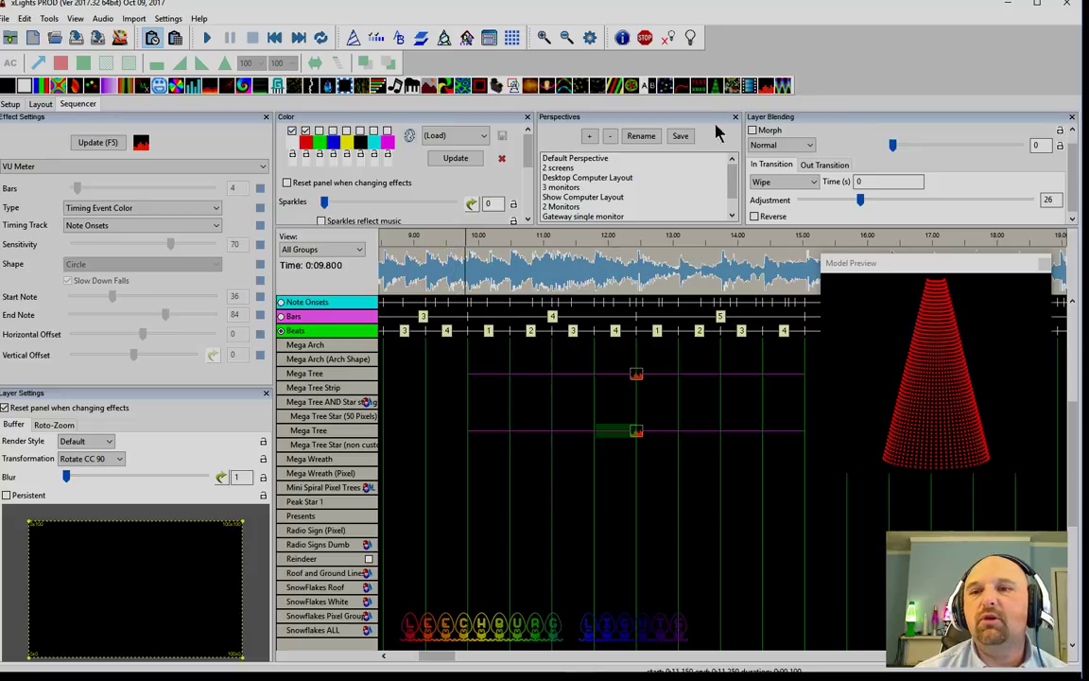
# - Switch the Timing Event Color effect to the Beats timing track with Morph on, and play it from about 9.45 s
pyautogui.click(752, 130)
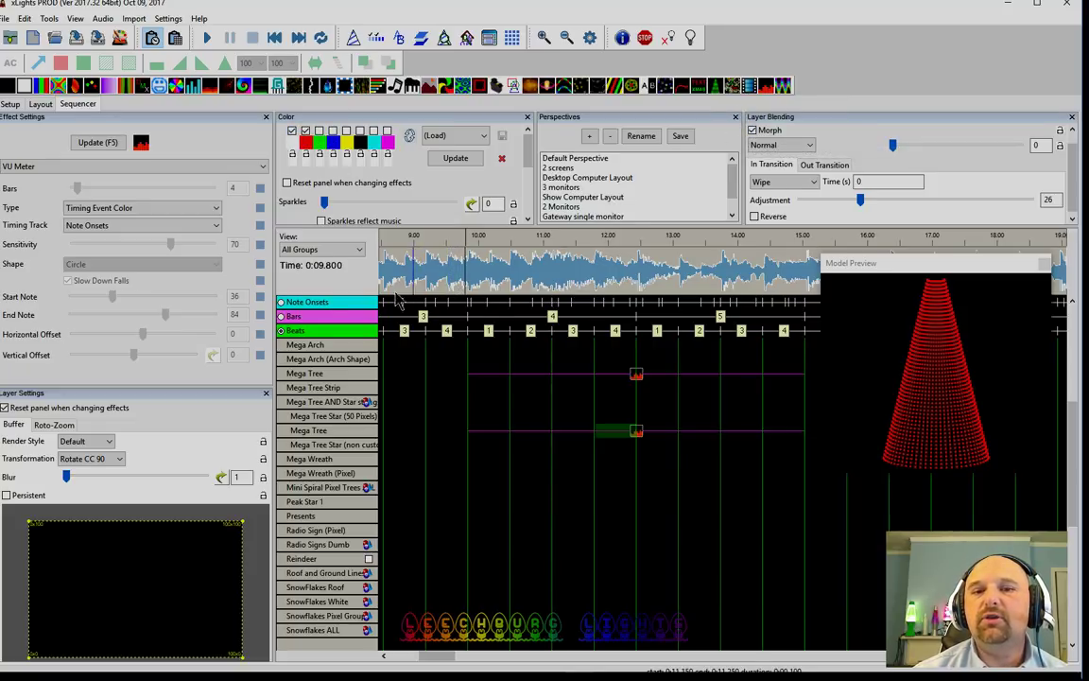
pyautogui.click(83, 227)
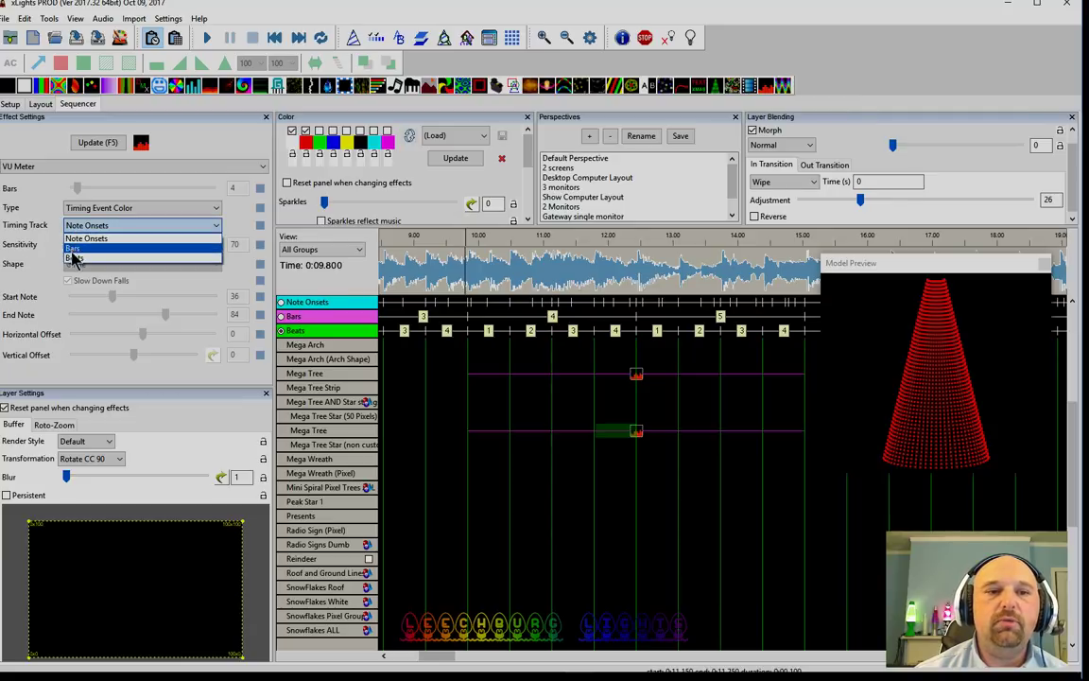
pyautogui.click(157, 252)
pyautogui.press('space')
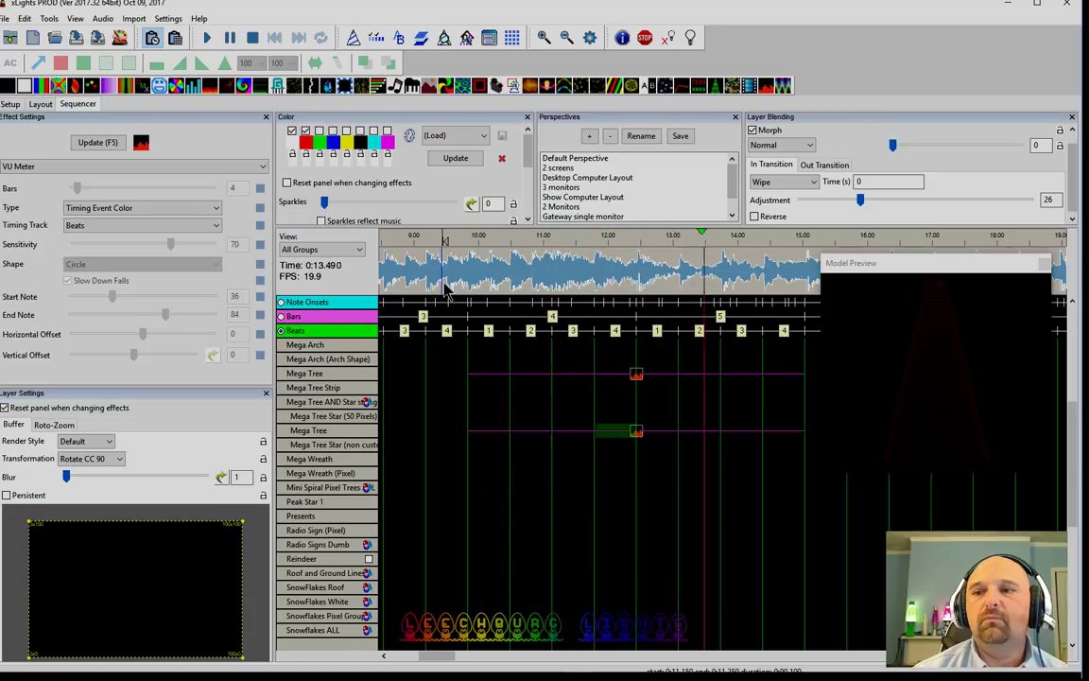
pyautogui.press('space')
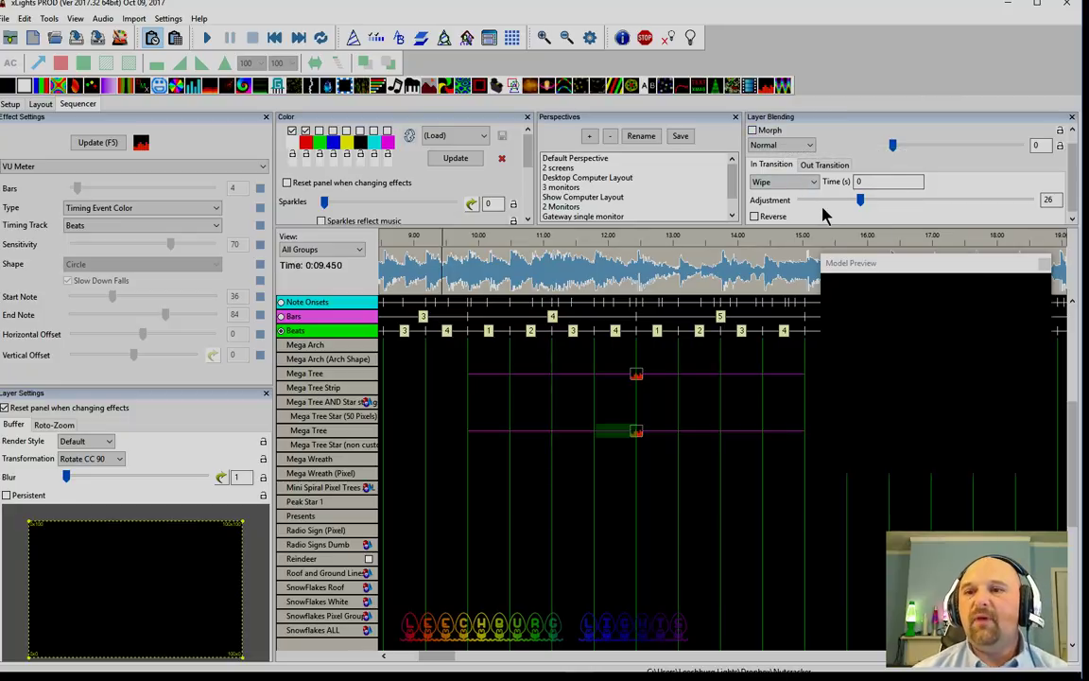
# - Set a 0.75-second Out Transition and preview it near the effect's end, first as Wipe and then as Fade
pyautogui.click(820, 164)
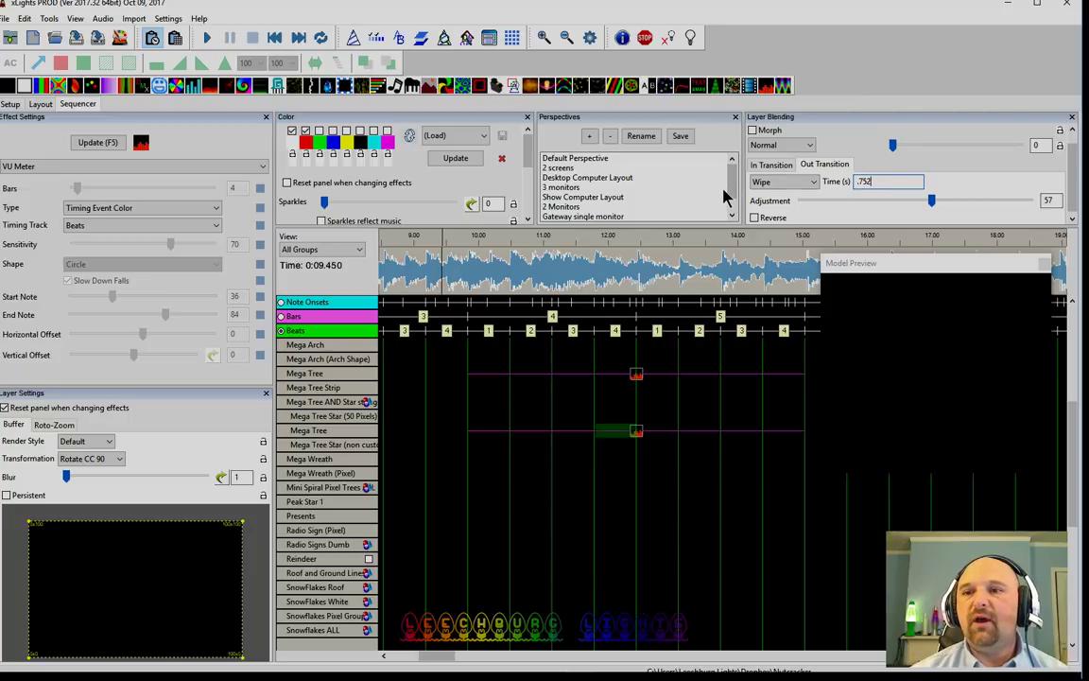
pyautogui.click(733, 271)
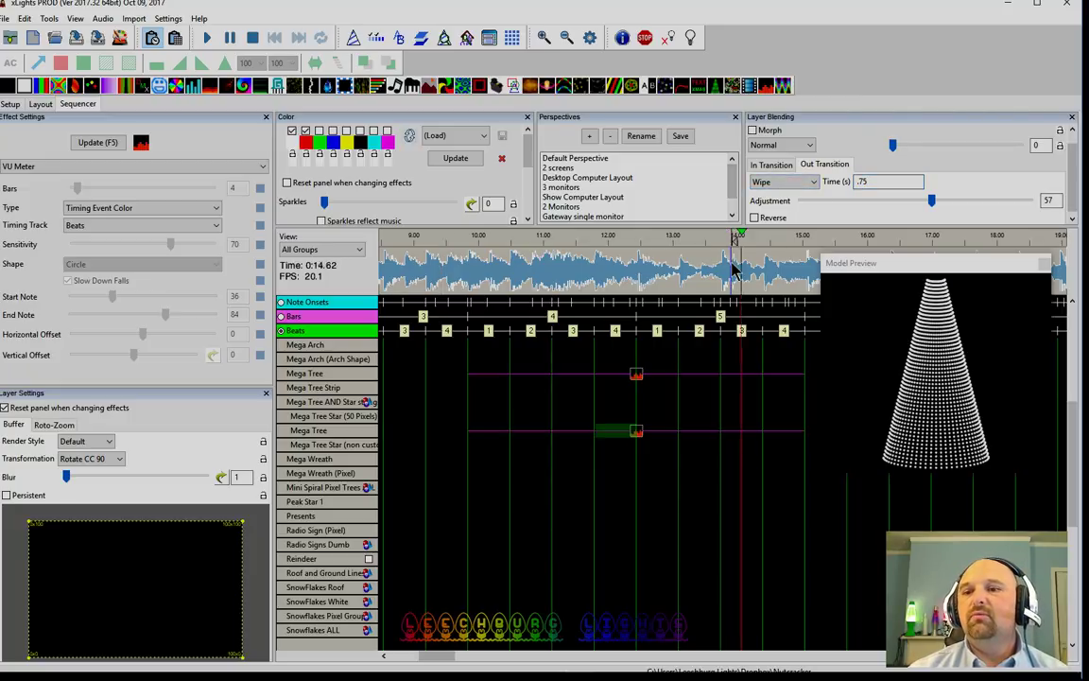
pyautogui.click(813, 182)
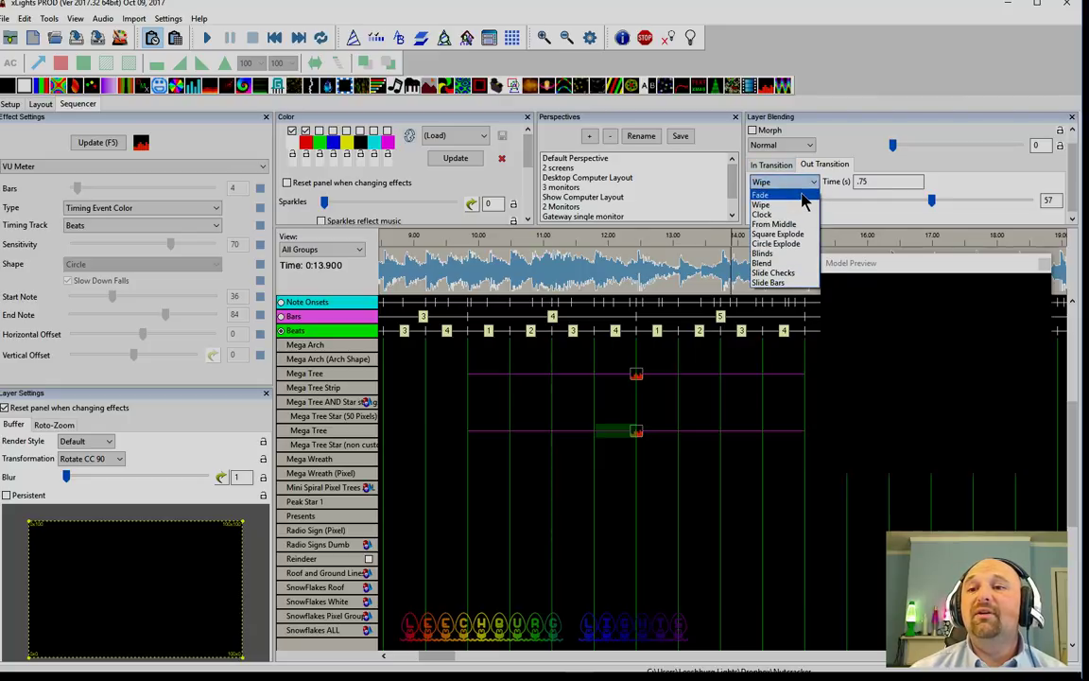
pyautogui.click(815, 193)
pyautogui.click(687, 268)
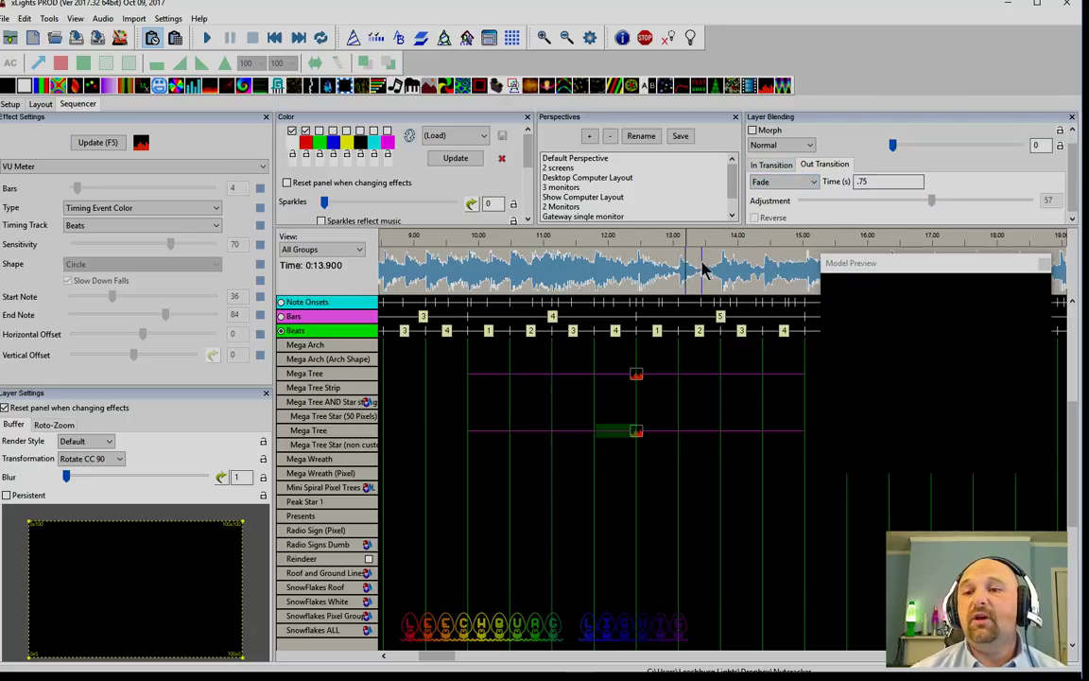
pyautogui.click(759, 269)
pyautogui.press('space')
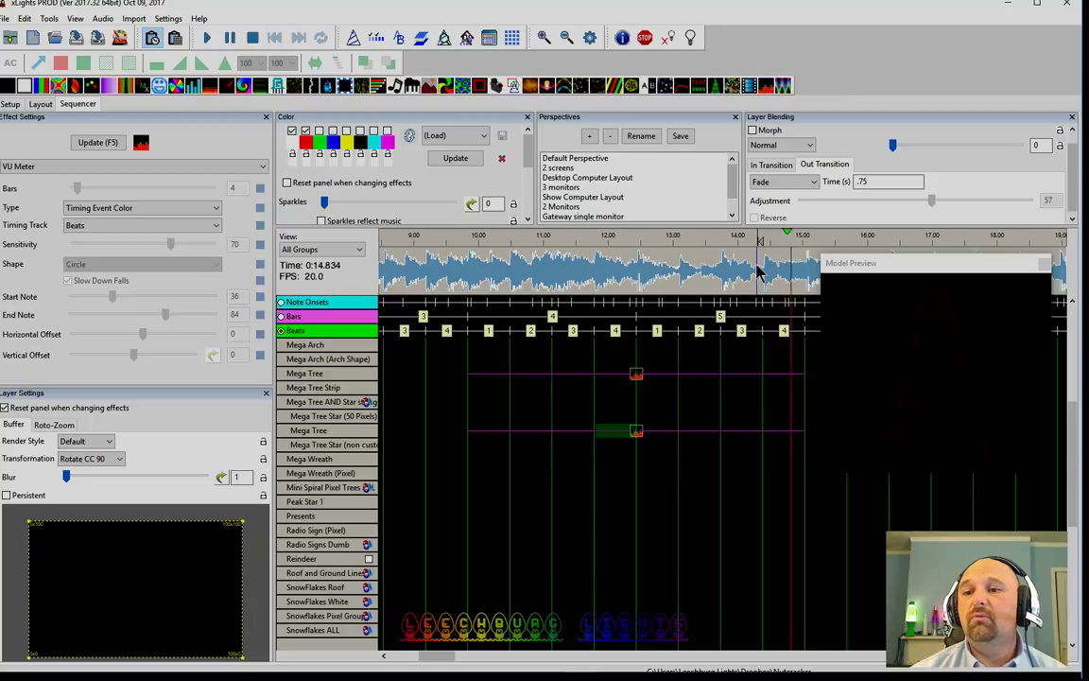
pyautogui.press('space')
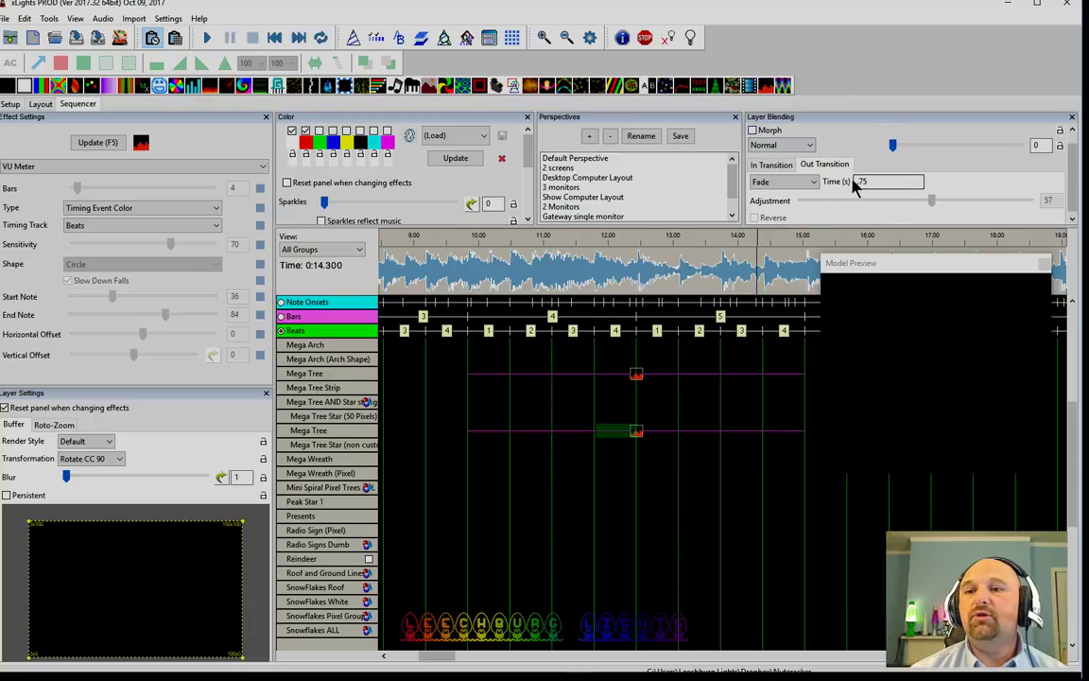
# - Reset the Out Transition time to 0 and set the VU Meter type to Timing Event Jump
pyautogui.moveTo(866, 181); pyautogui.dragTo(739, 184)
pyautogui.write('0')
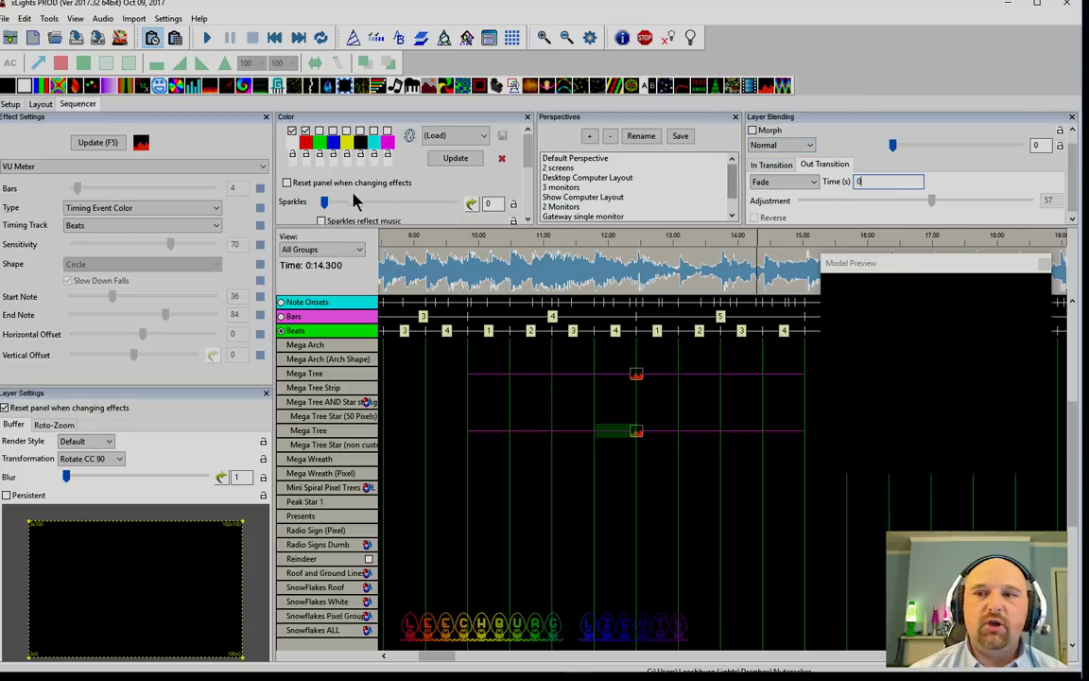
pyautogui.click(90, 208)
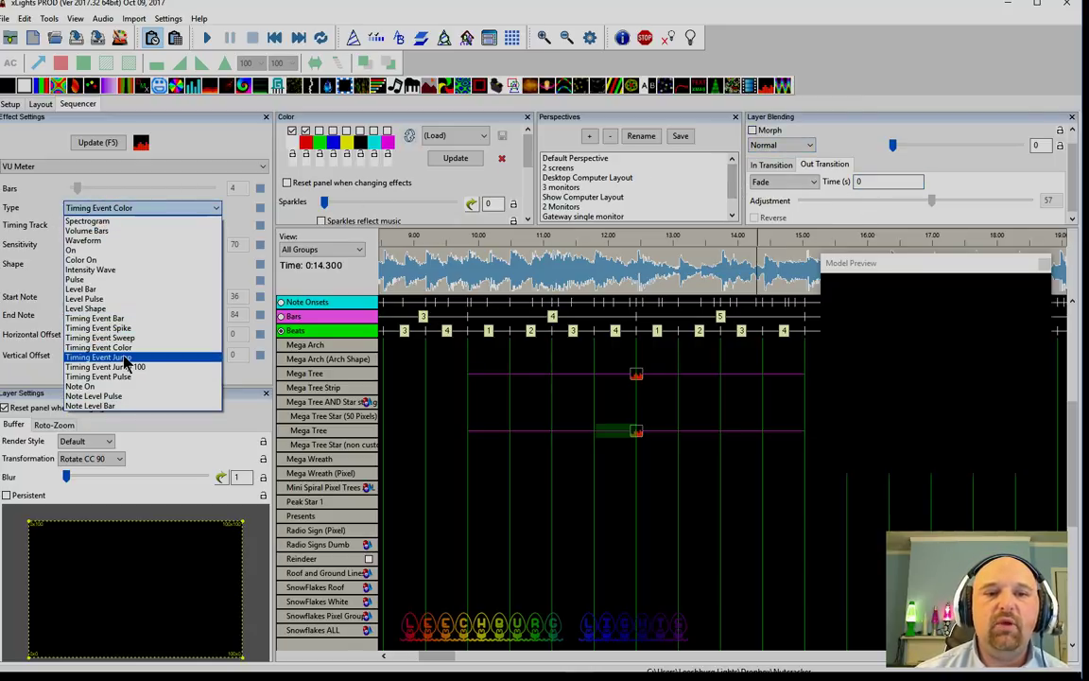
pyautogui.click(126, 357)
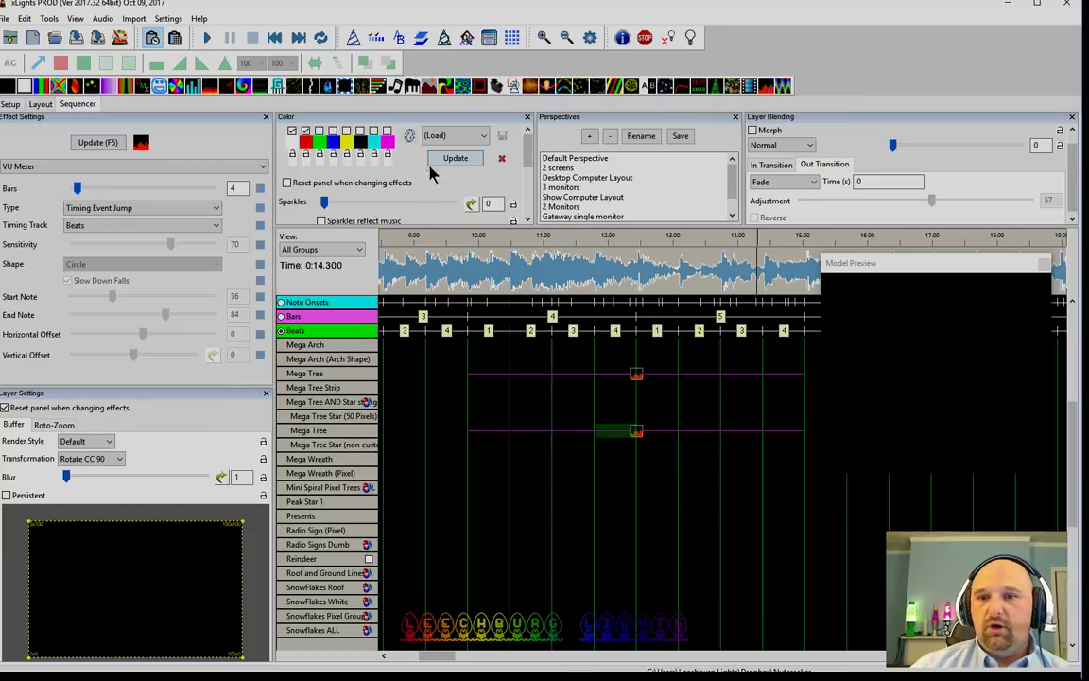
# - Set Bars to 32 for the lower Mega Tree effect and play it from about 9.45 s
pyautogui.click(635, 432)
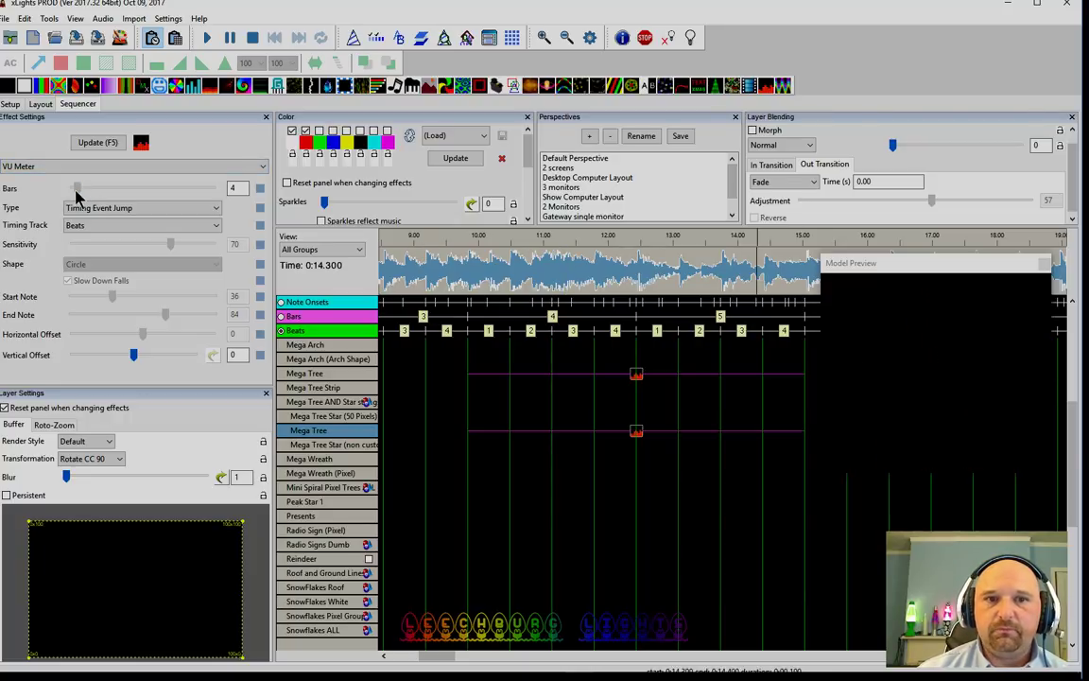
pyautogui.moveTo(77, 190); pyautogui.dragTo(122, 192)
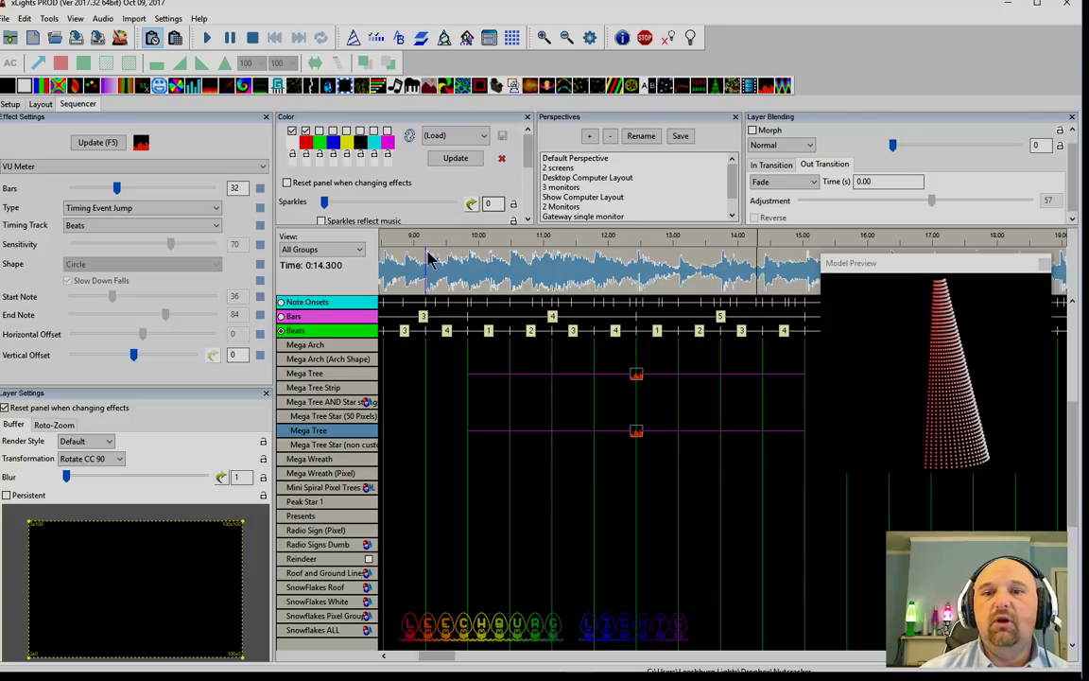
pyautogui.click(444, 283)
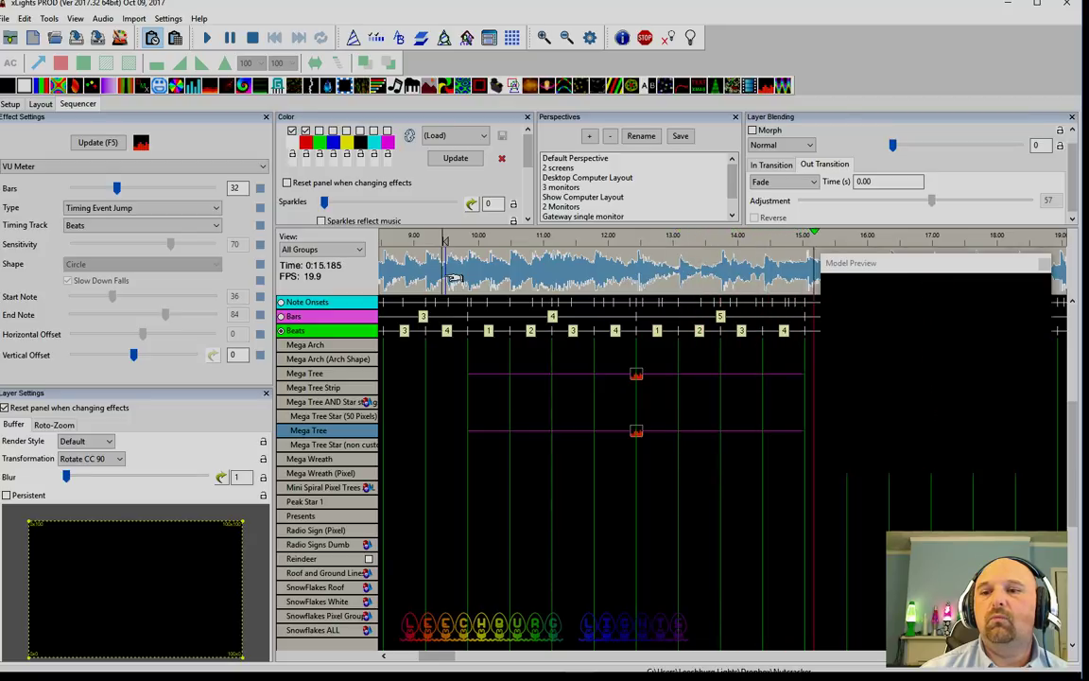
pyautogui.click(443, 276)
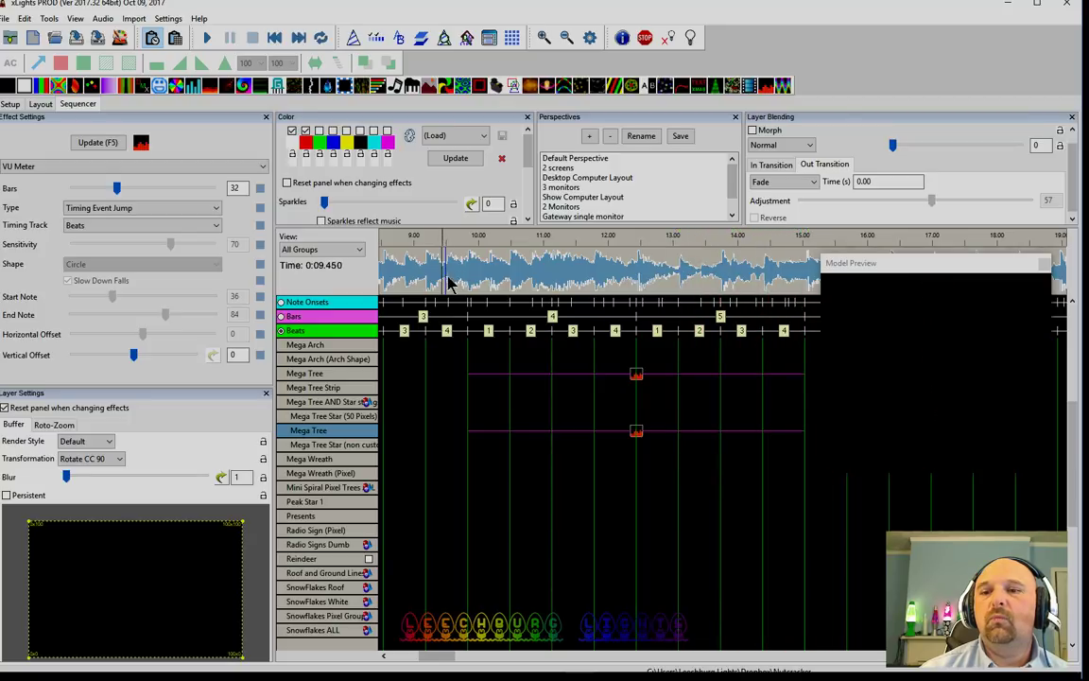
# - Change the VU Meter type to Timing Event Jump 100, update the effect, and play it from about 9.95 s
pyautogui.click(111, 209)
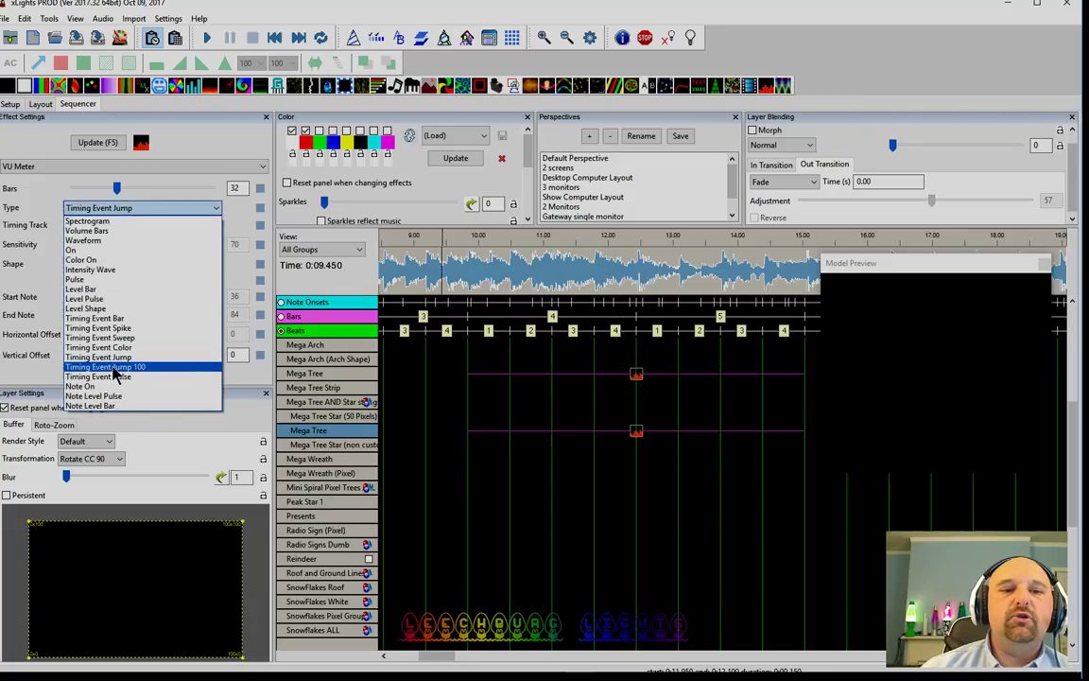
pyautogui.click(99, 362)
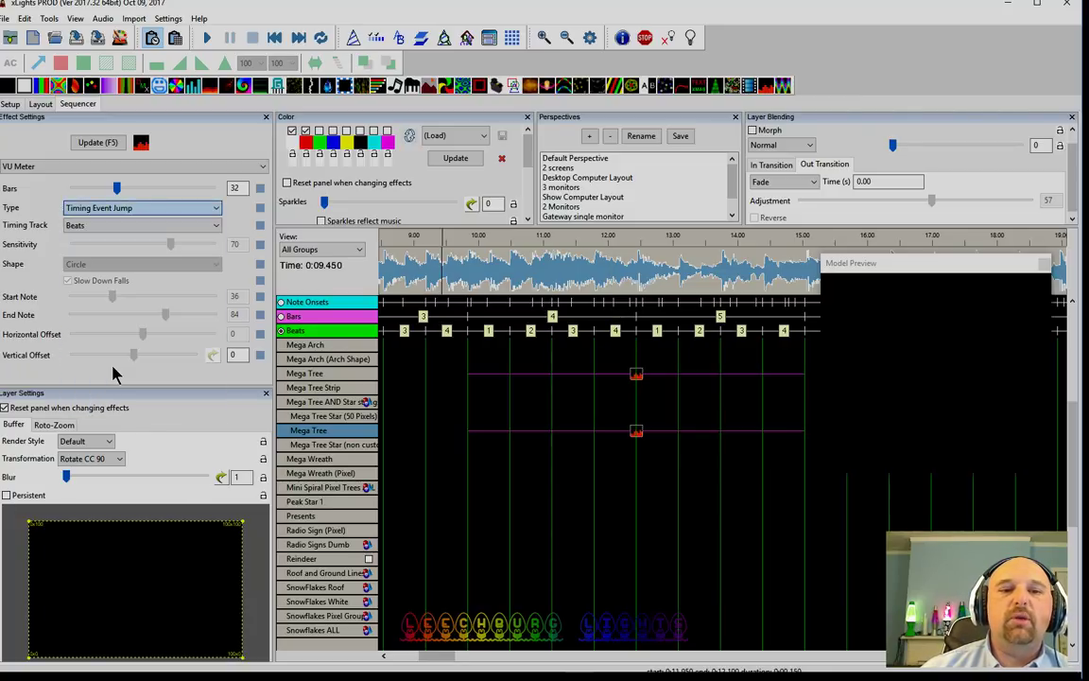
pyautogui.click(99, 145)
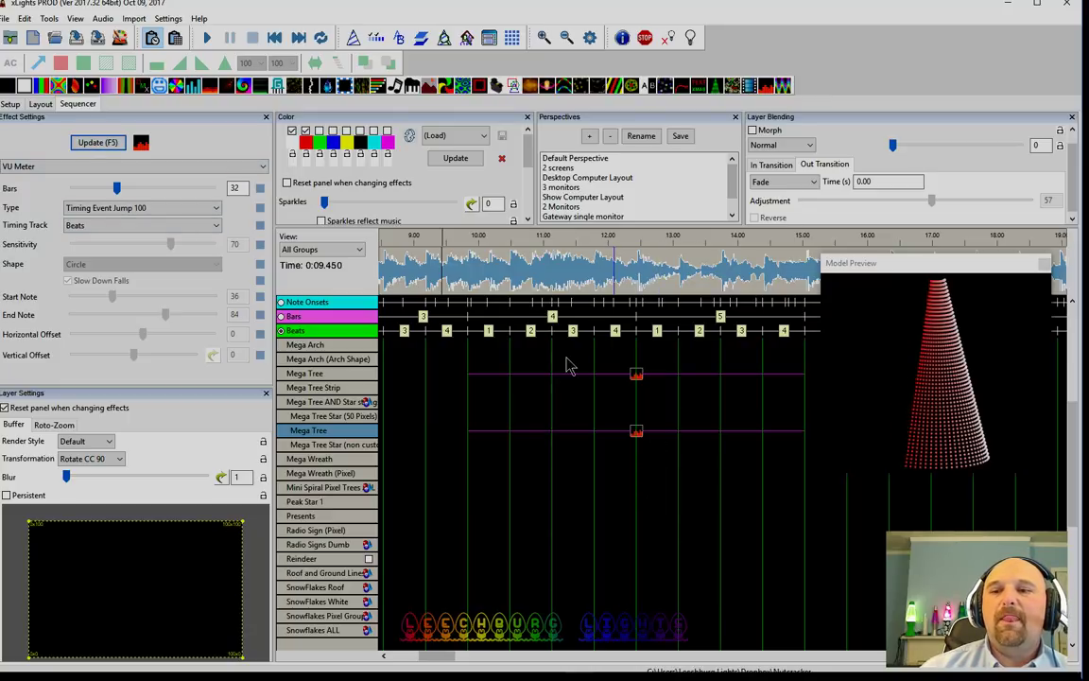
pyautogui.click(477, 288)
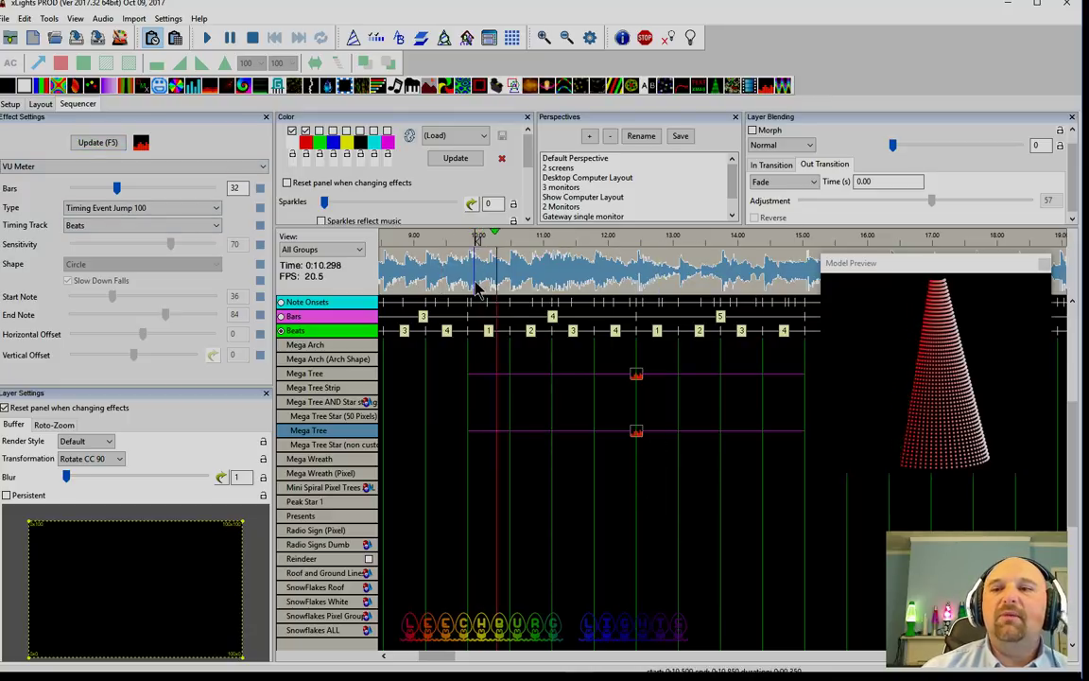
pyautogui.press('space')
pyautogui.press('space')
pyautogui.press('space')
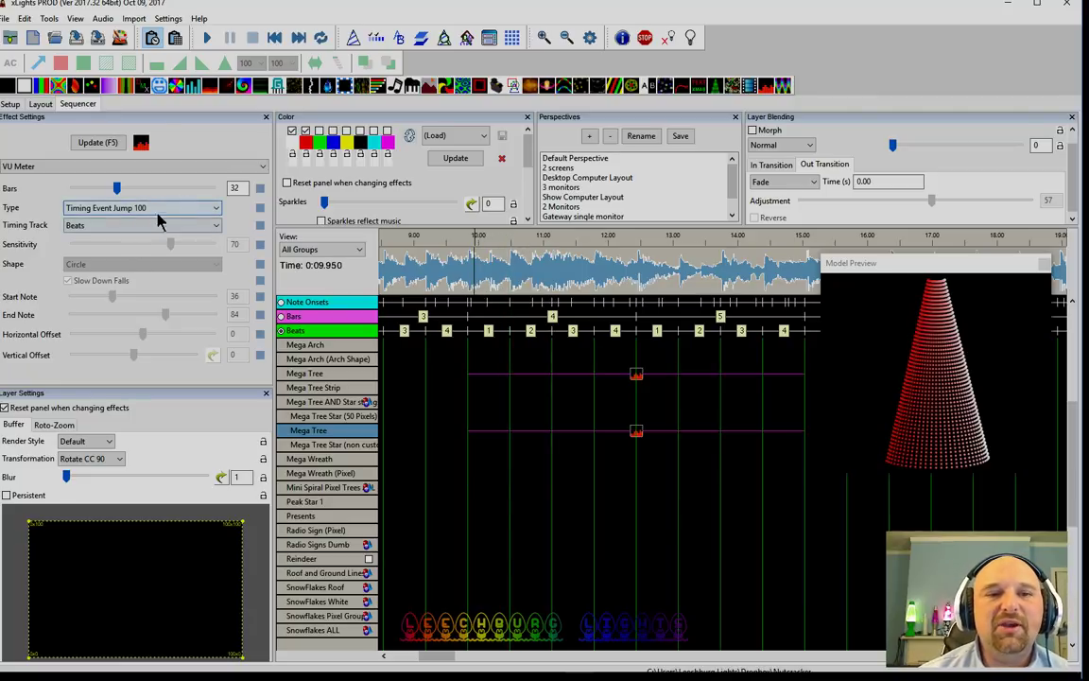
# - Set Bars to 18 on the upper Mega Tree effect and try Vertical Offset values of -39, 78 and 1
pyautogui.click(636, 375)
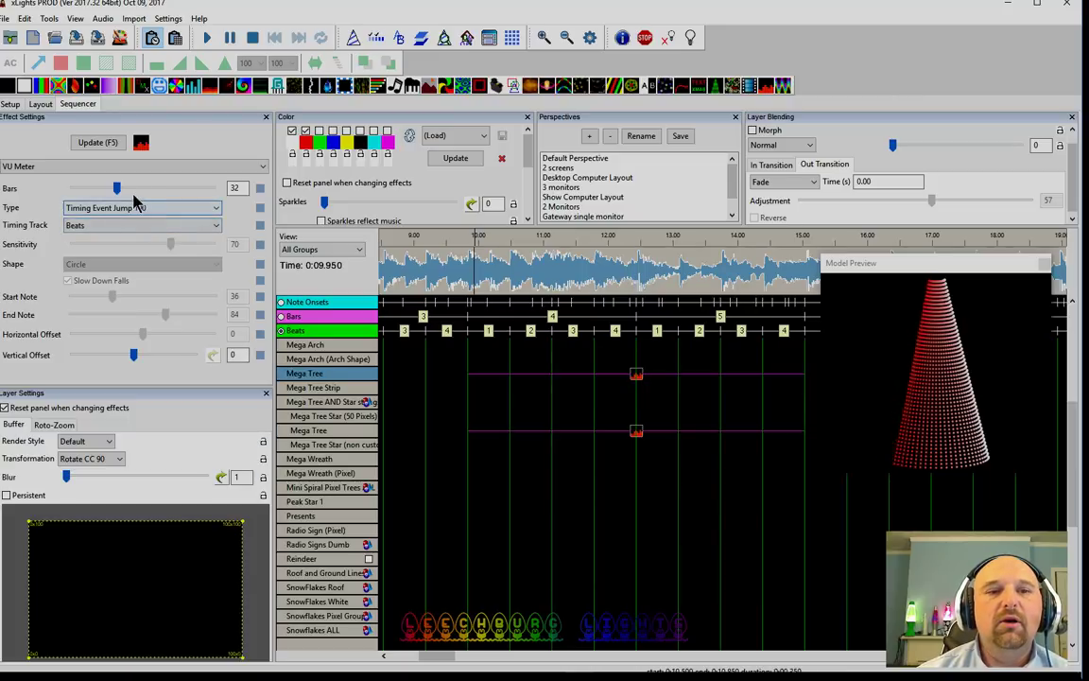
pyautogui.moveTo(126, 193); pyautogui.dragTo(196, 197)
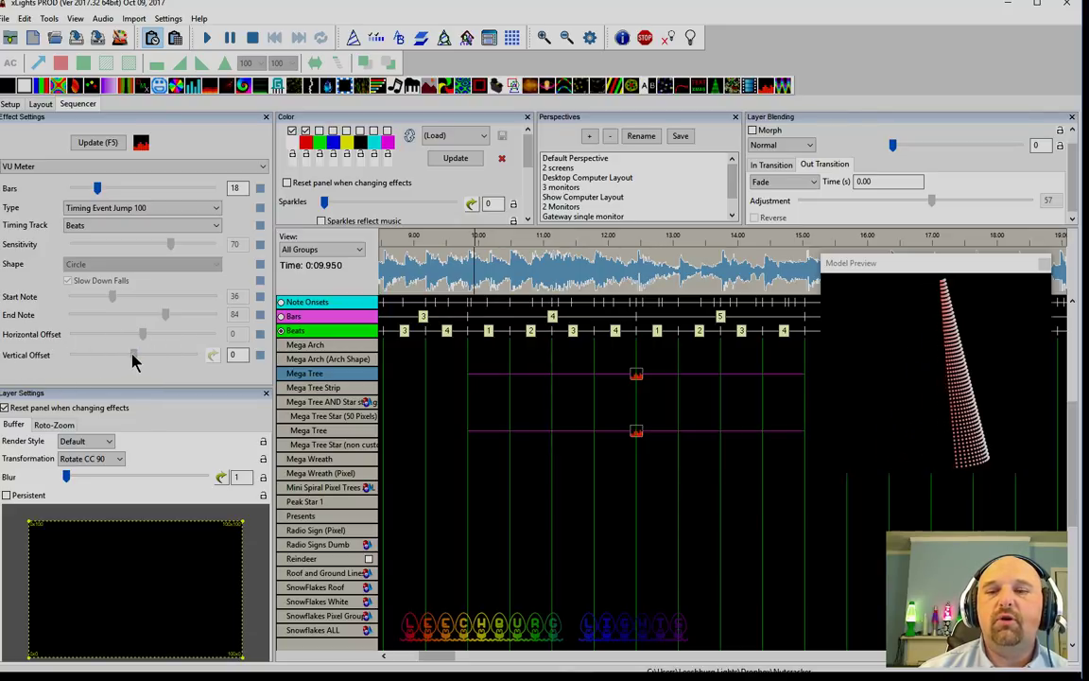
pyautogui.moveTo(132, 355); pyautogui.dragTo(112, 355)
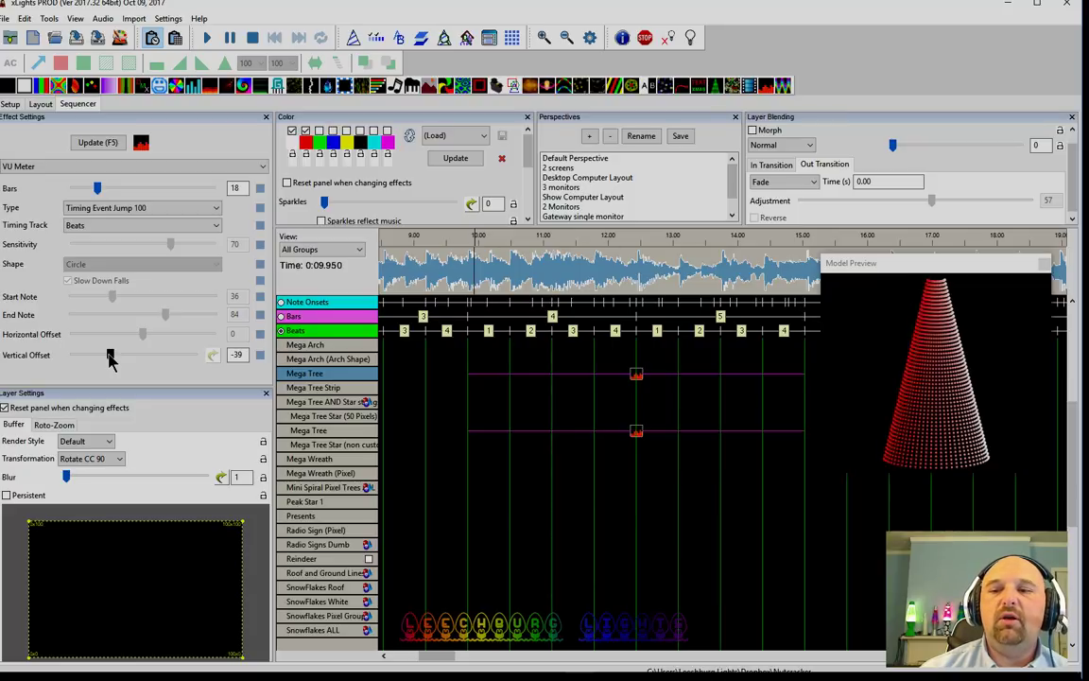
pyautogui.moveTo(110, 357); pyautogui.dragTo(148, 358)
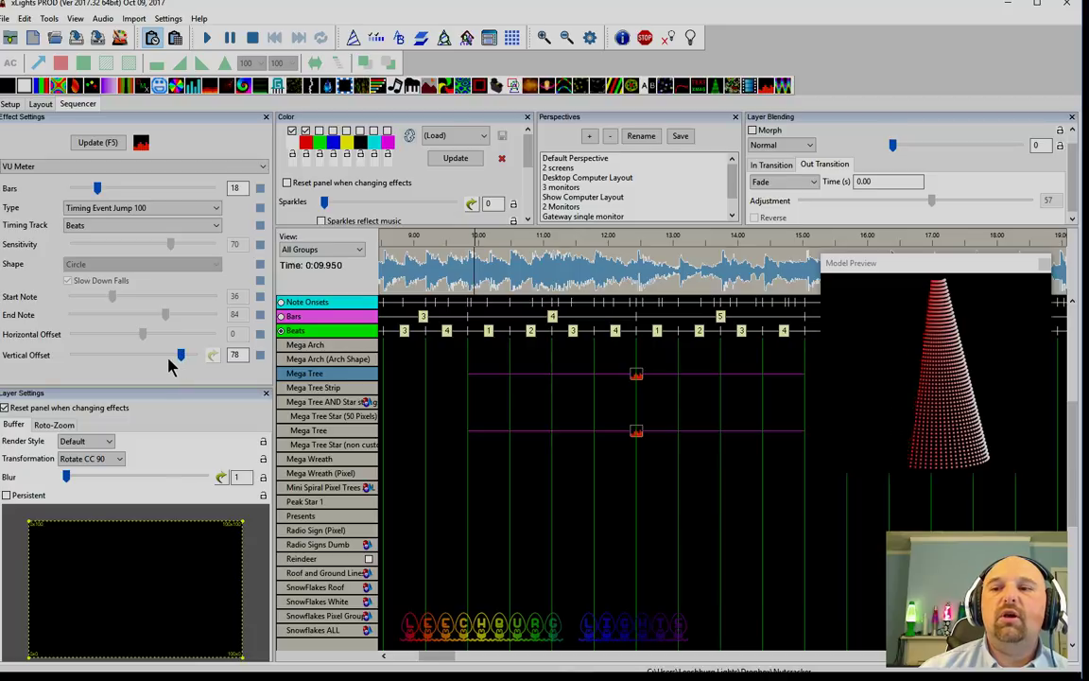
pyautogui.moveTo(168, 359); pyautogui.dragTo(134, 357)
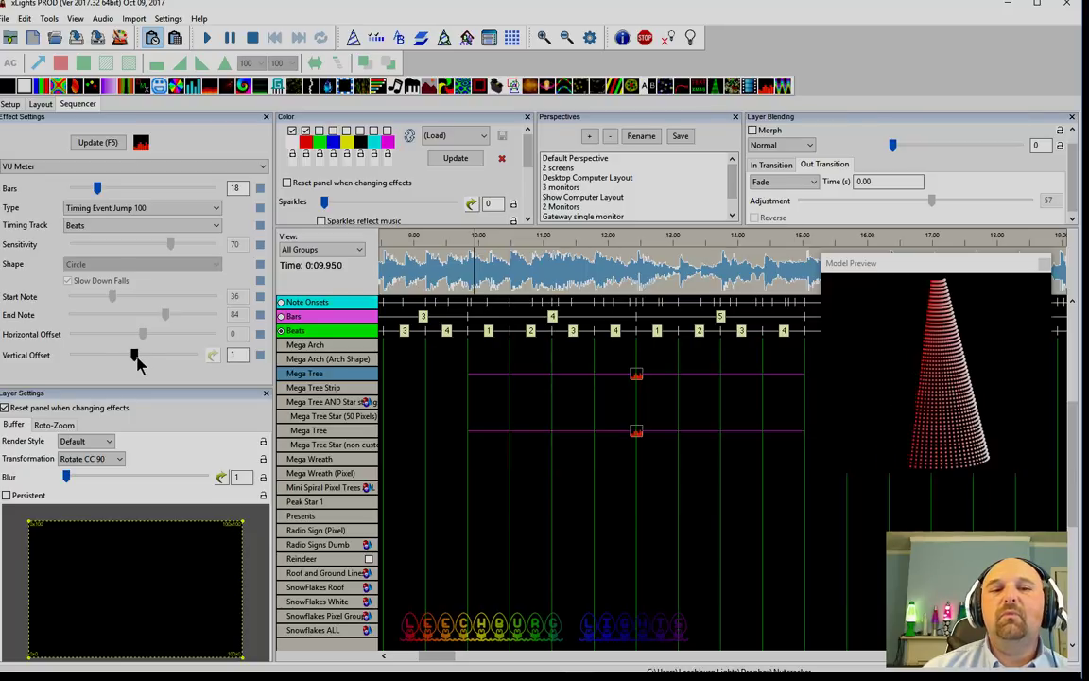
# - Set the VU Meter type to Timing Event Pulse with only white in the palette, and play it from about 9.85 s
pyautogui.click(114, 208)
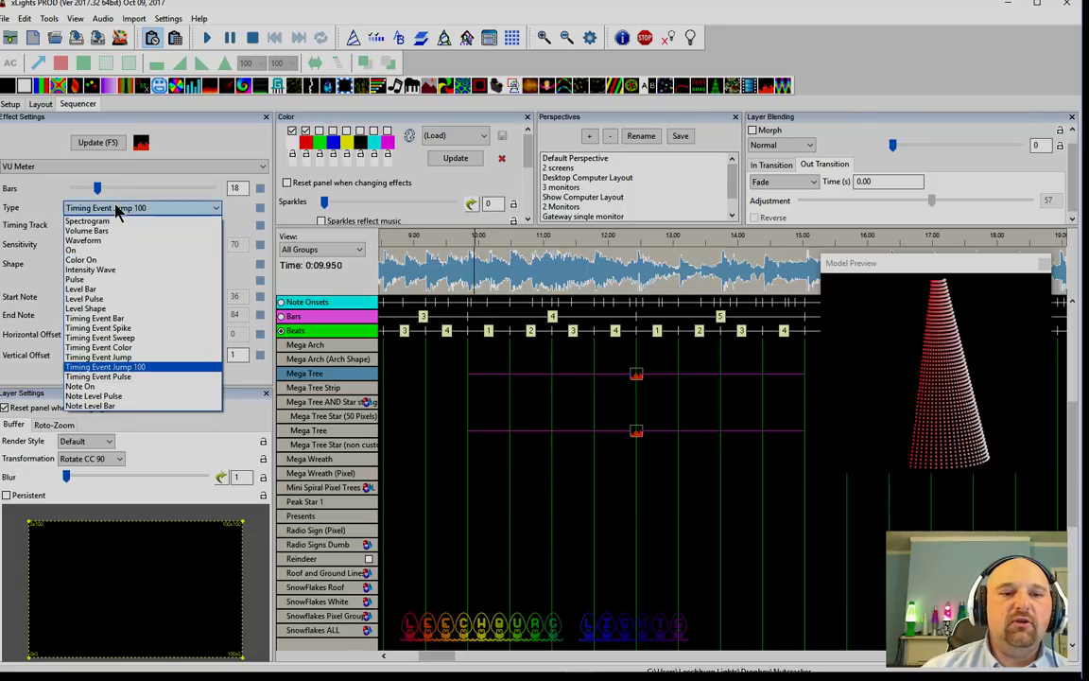
pyautogui.click(120, 377)
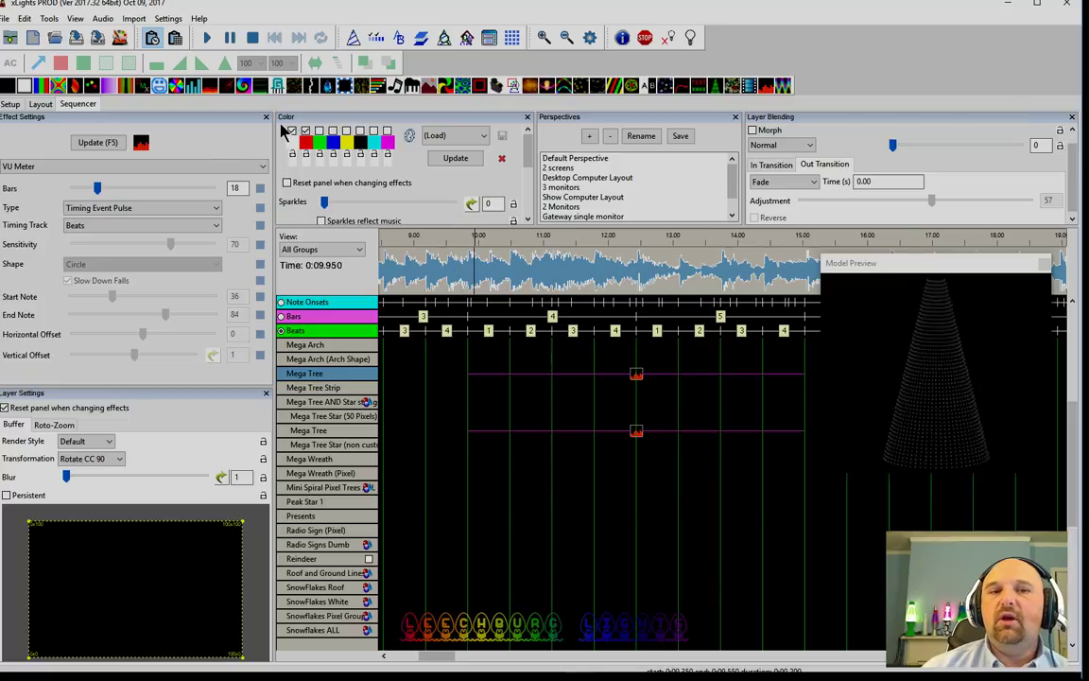
pyautogui.click(165, 212)
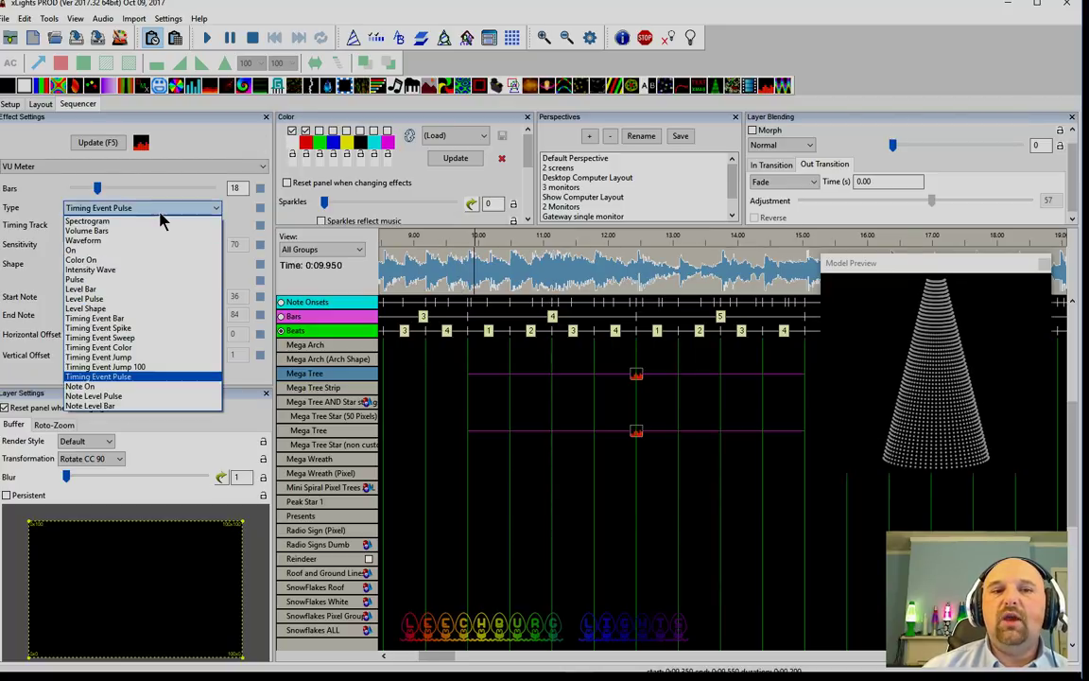
pyautogui.click(107, 377)
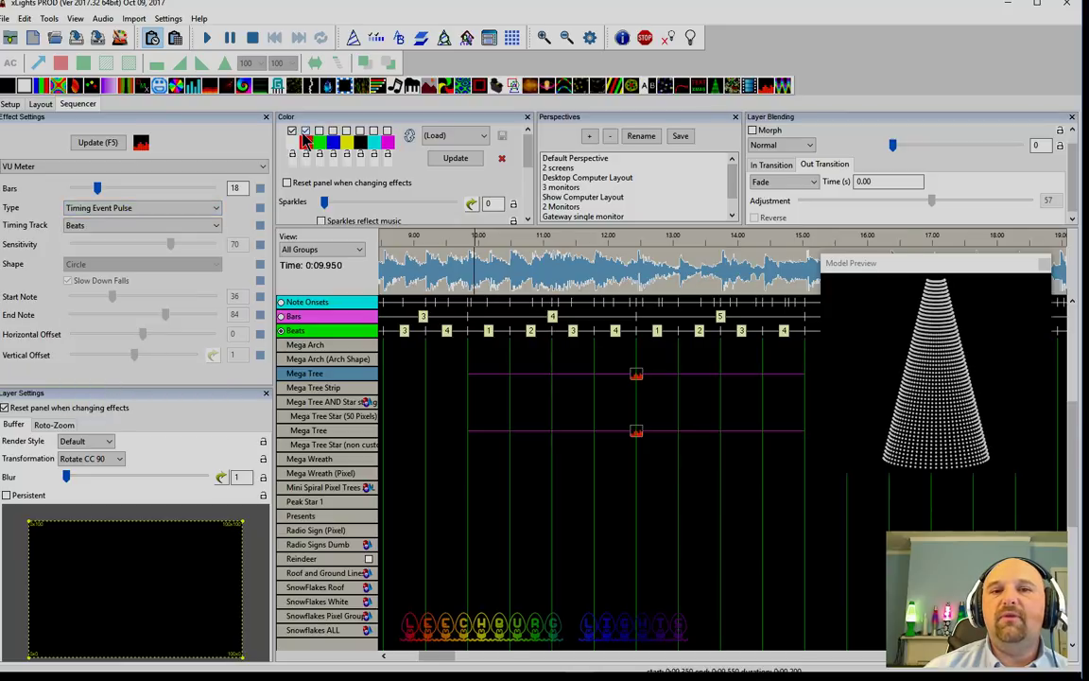
pyautogui.click(636, 375)
pyautogui.click(469, 266)
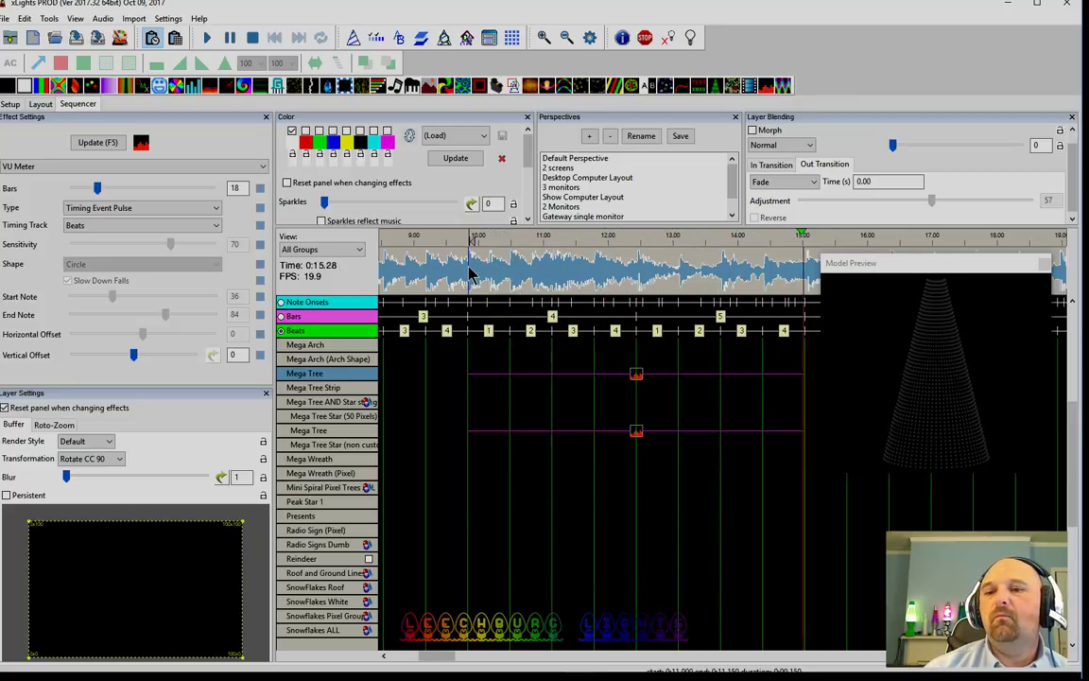
pyautogui.click(469, 272)
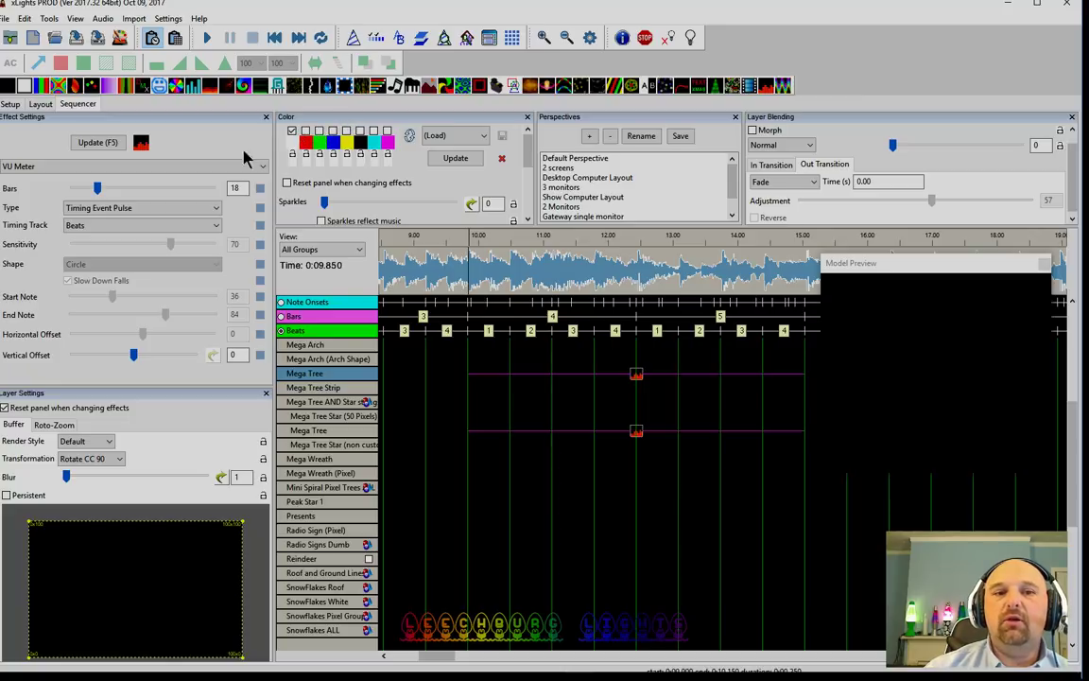
# - Switch the Timing Event Pulse effect's timing track to Note Onsets
pyautogui.click(214, 225)
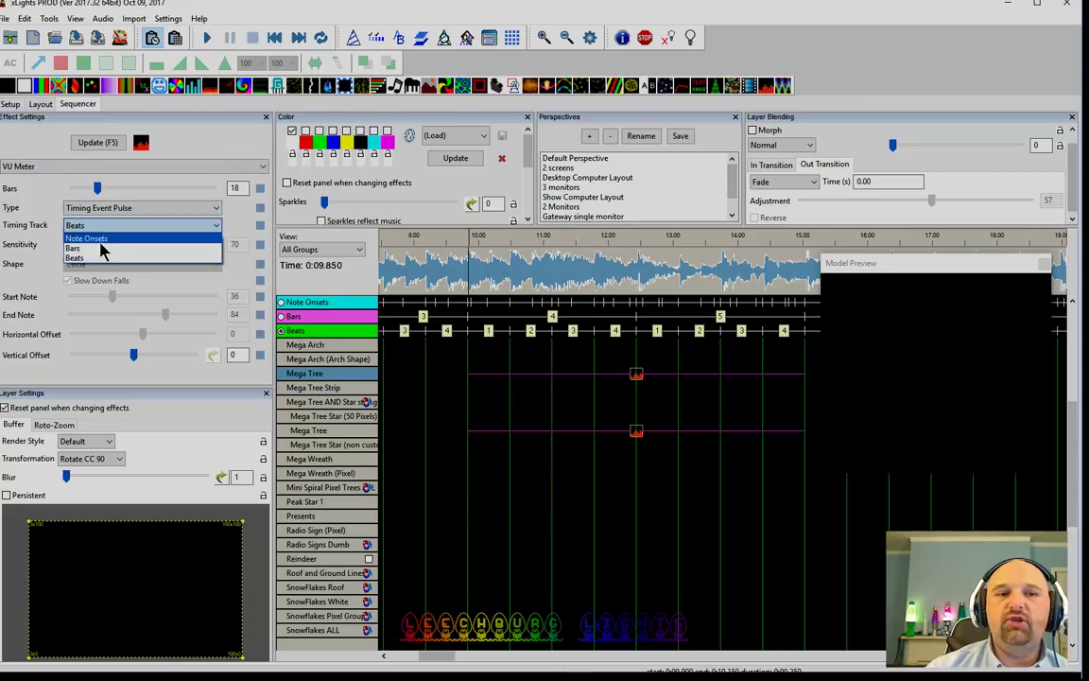
pyautogui.click(96, 240)
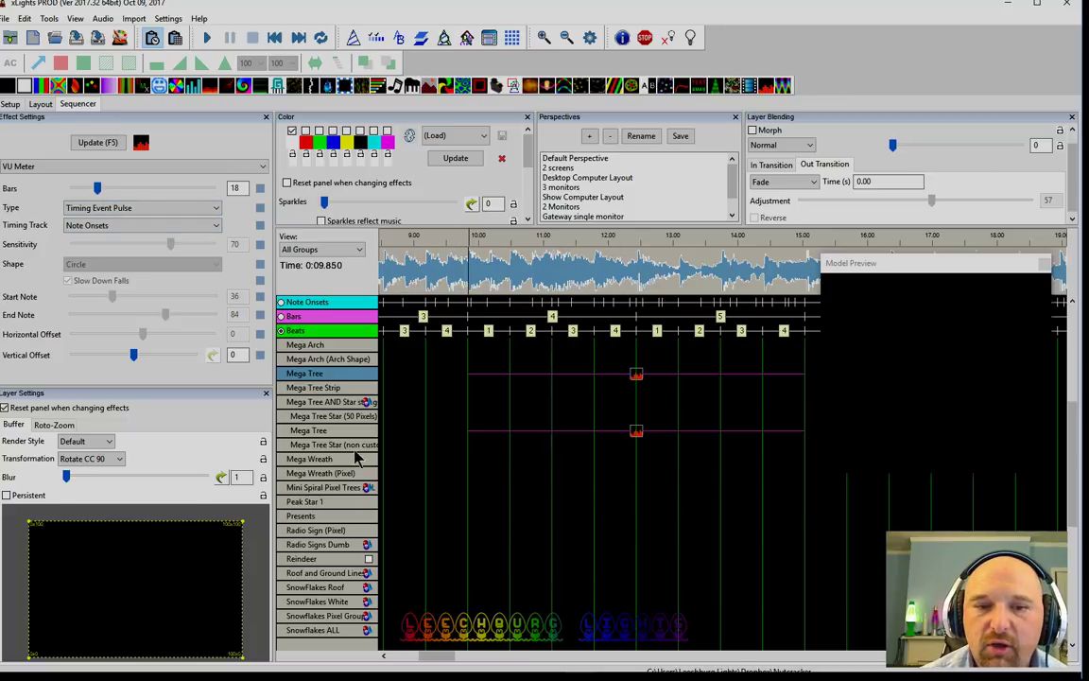
# - Add the VU Meter effect to the Trees Twig and Tree Line (Pixel) rows from 10.5 s to 14.4 s
pyautogui.scroll(2, 447, 486)
pyautogui.scroll(-10, 445, 485)
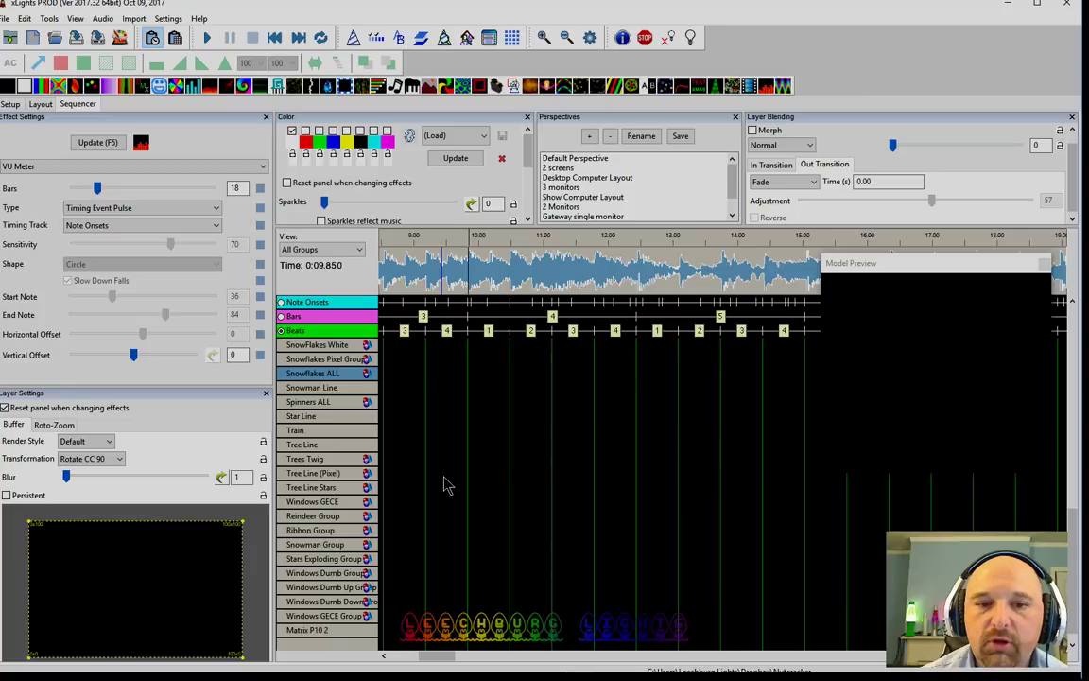
pyautogui.moveTo(534, 472); pyautogui.dragTo(728, 474)
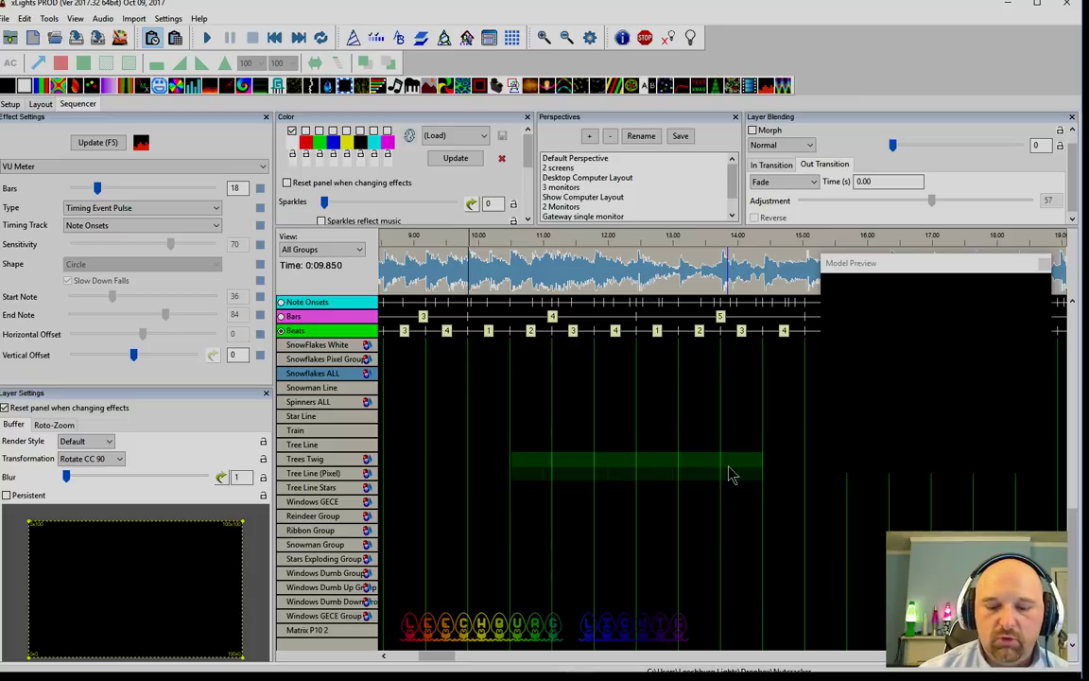
pyautogui.moveTo(729, 473); pyautogui.dragTo(729, 474)
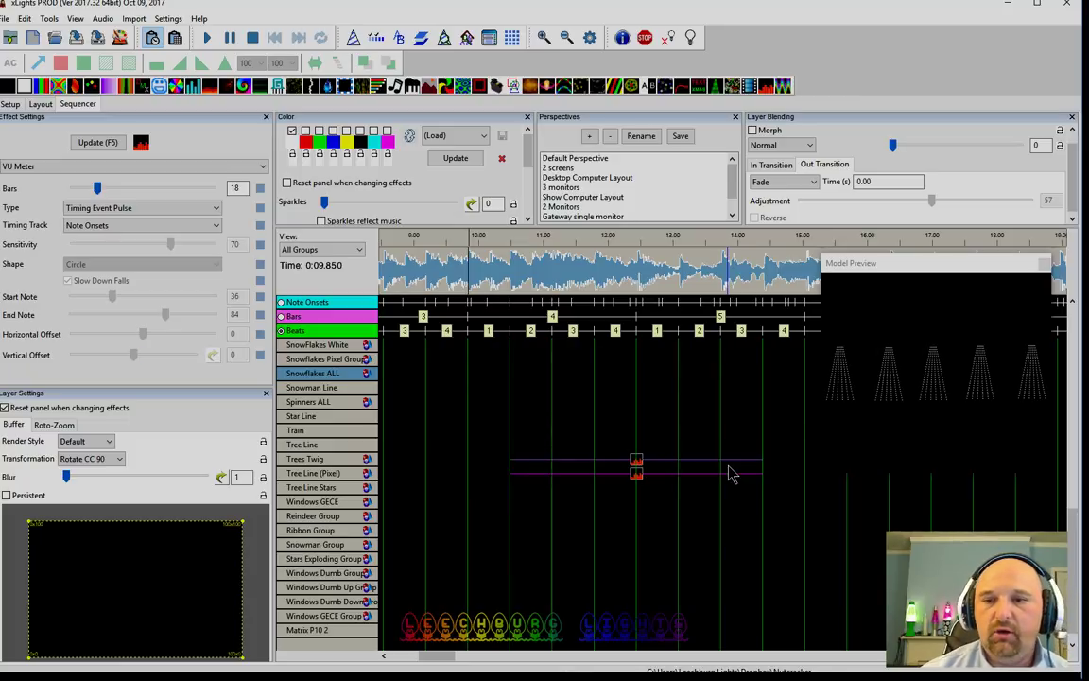
# - Preview the Tree Line (Pixel) and Trees Twig effects, and play the Trees Twig effect from about 10.25 s
pyautogui.click(639, 478)
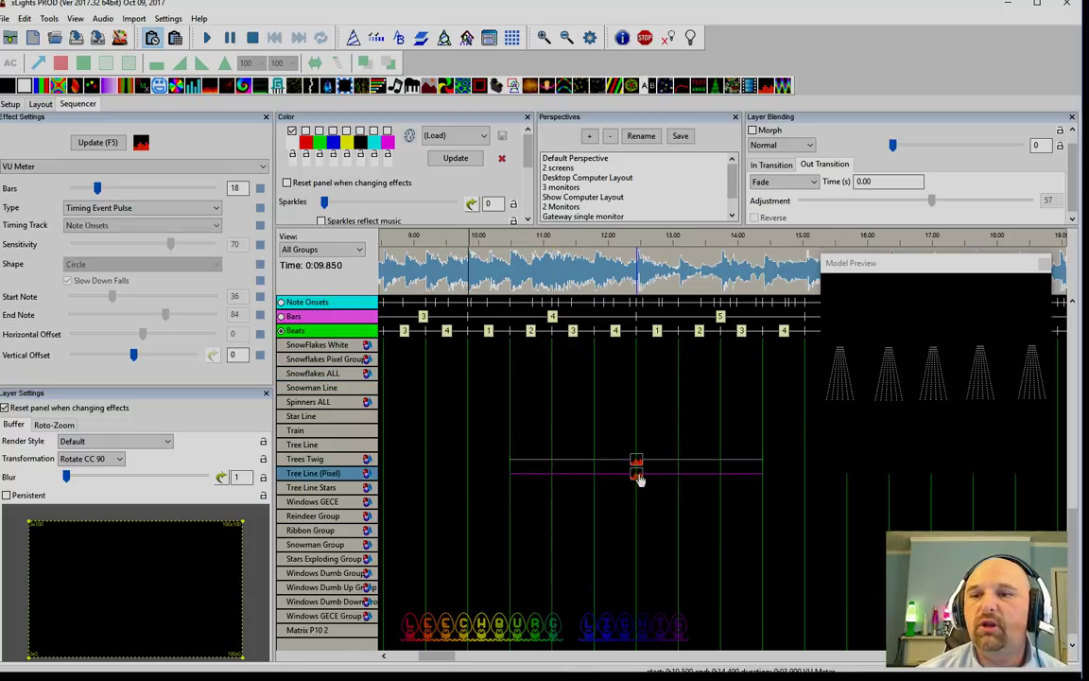
pyautogui.click(636, 461)
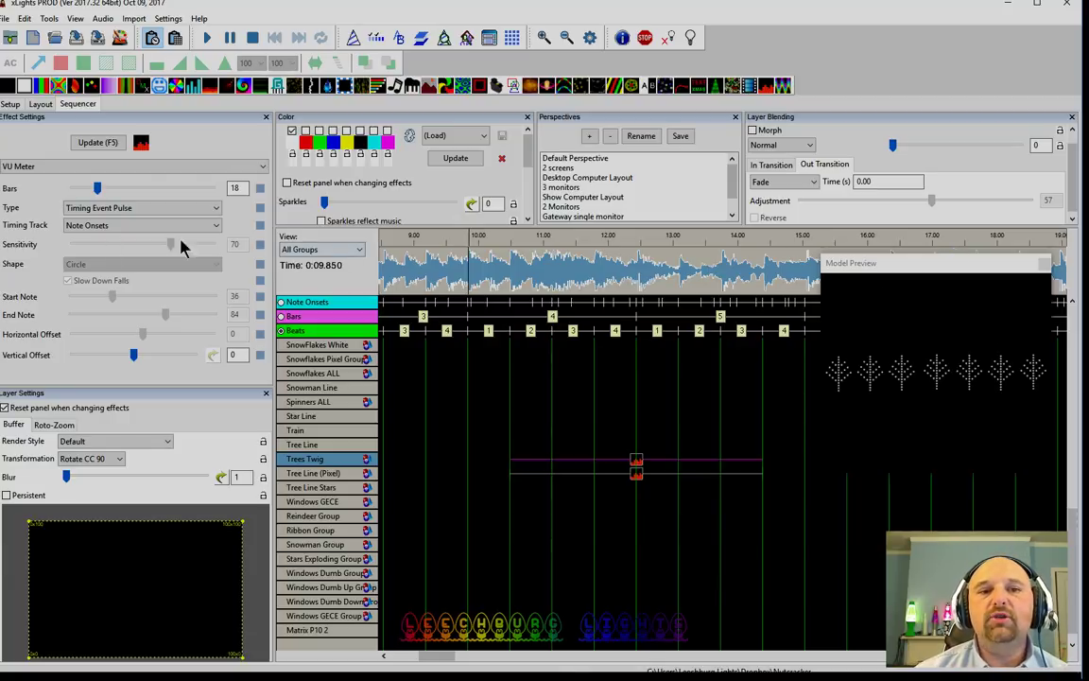
pyautogui.click(493, 283)
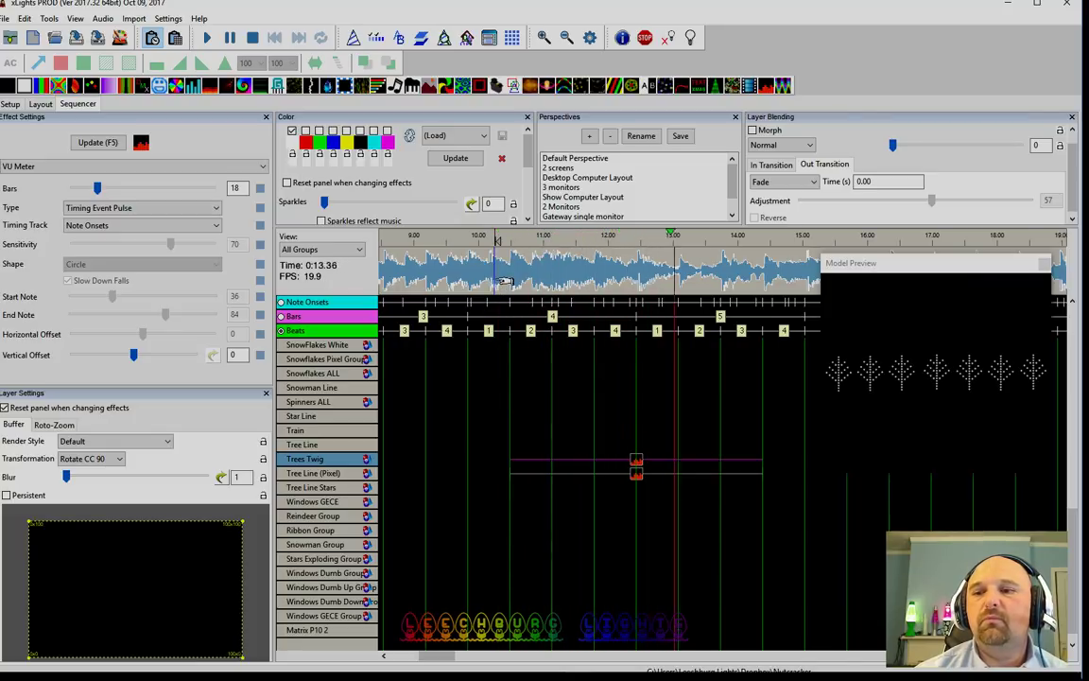
pyautogui.press('space')
pyautogui.press('space')
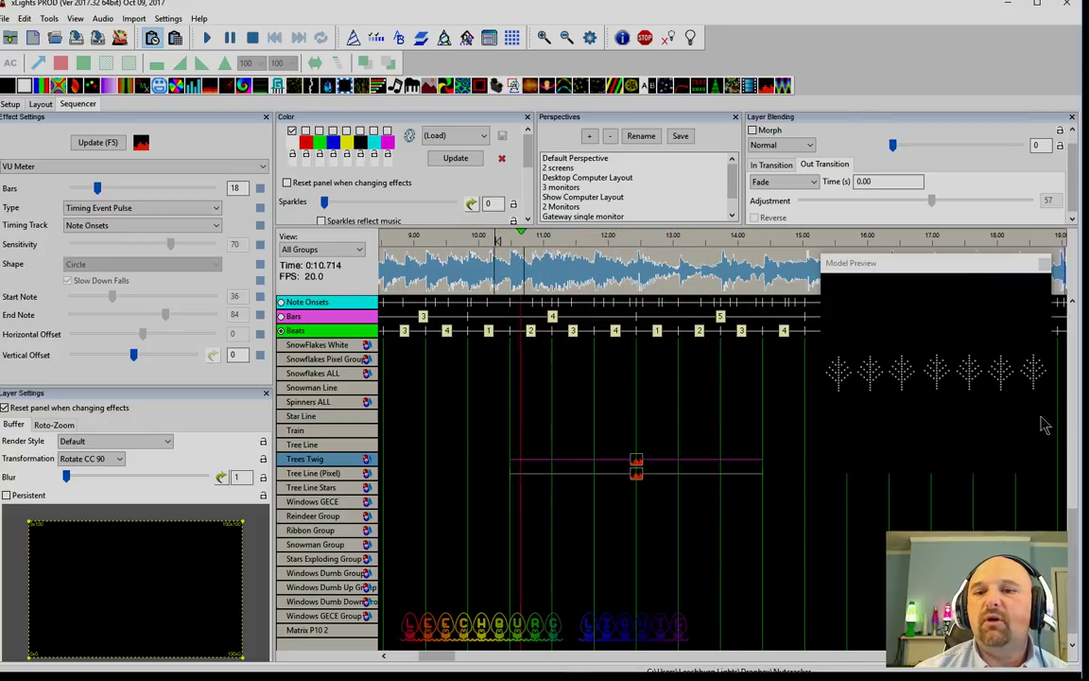
pyautogui.press('space')
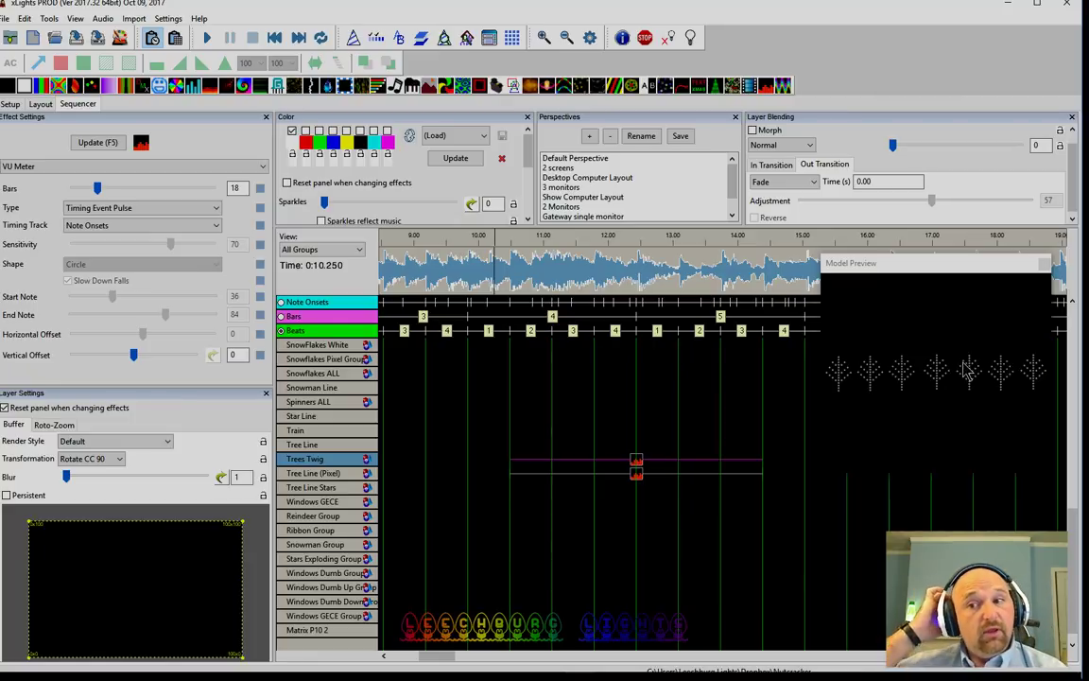
# - Change the Trees Twig effect's VU Meter type to Note Level Pulse
pyautogui.click(137, 212)
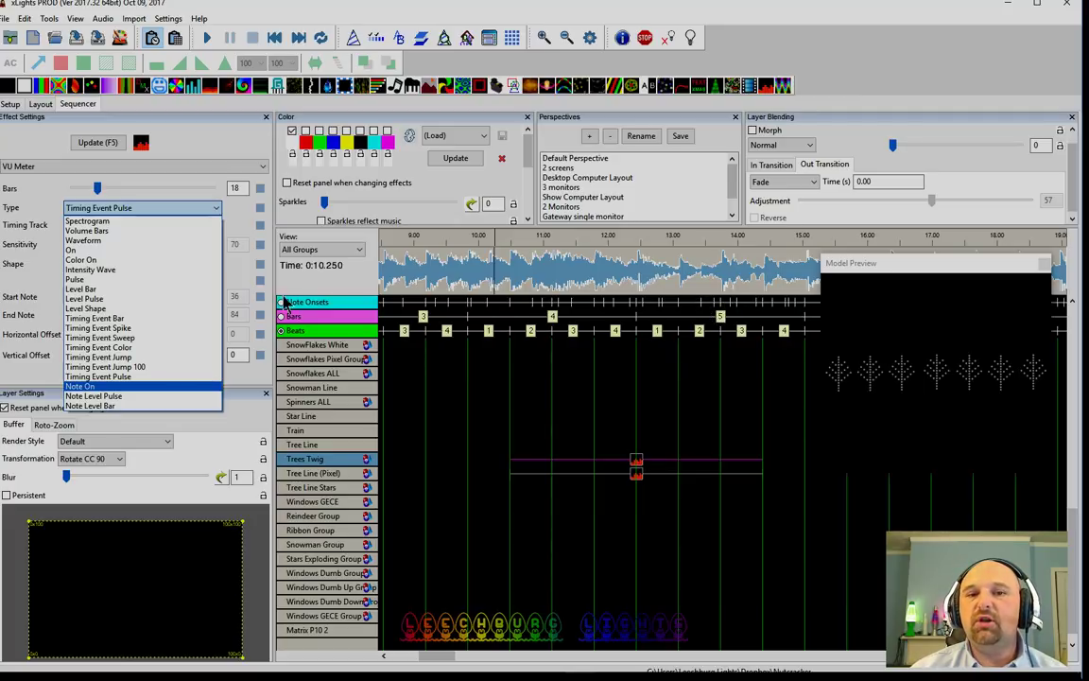
pyautogui.click(125, 396)
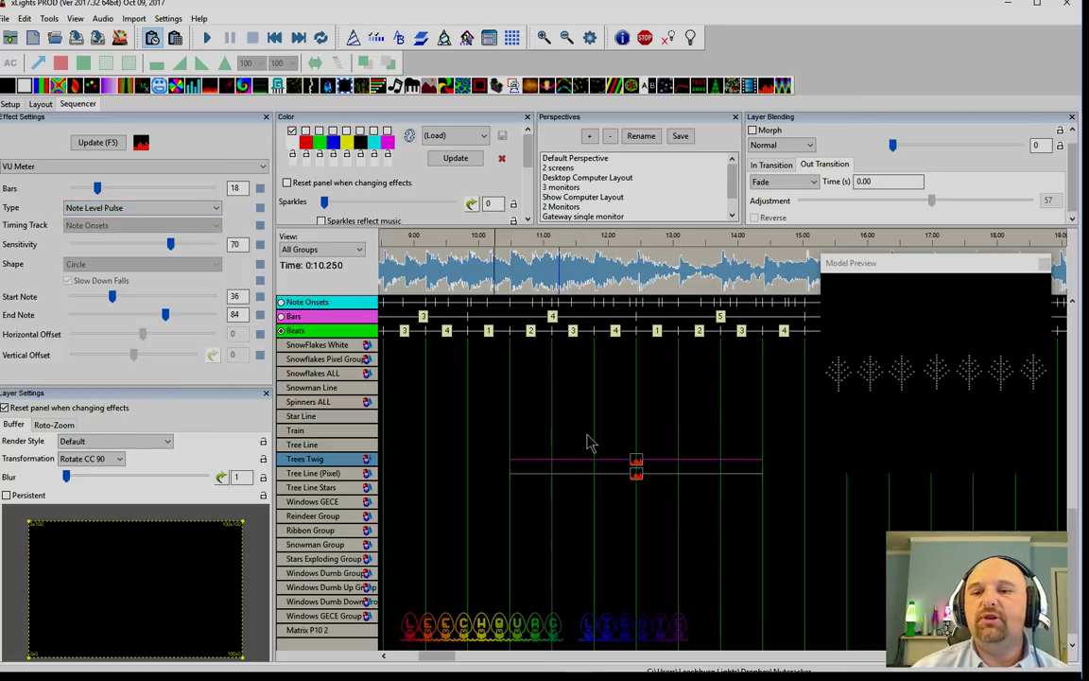
# - Make red the only palette colour on the lower Mega Tree effect and play it from about 9.85 s
pyautogui.scroll(-5, 639, 461)
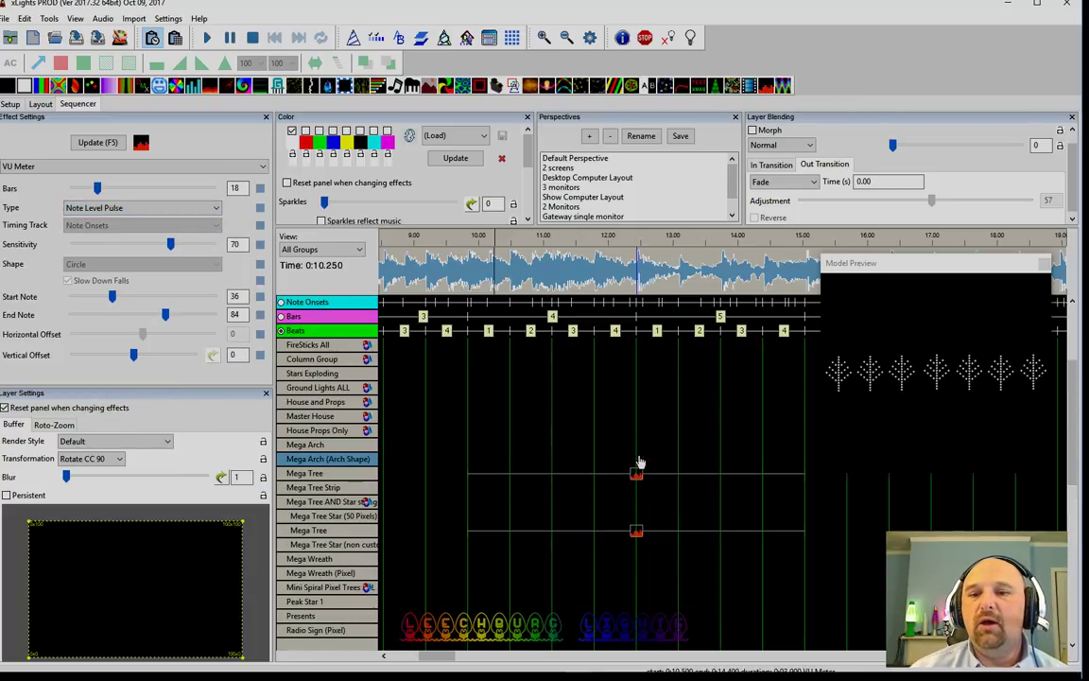
pyautogui.click(637, 532)
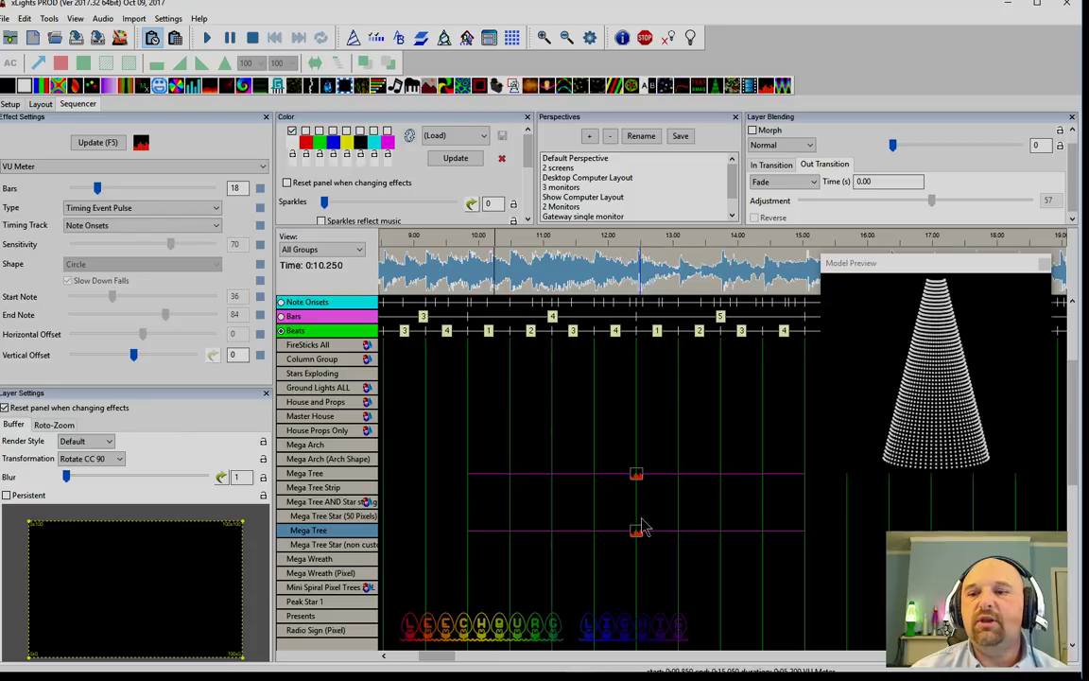
pyautogui.click(305, 130)
pyautogui.click(292, 131)
pyautogui.click(470, 287)
pyautogui.press('space')
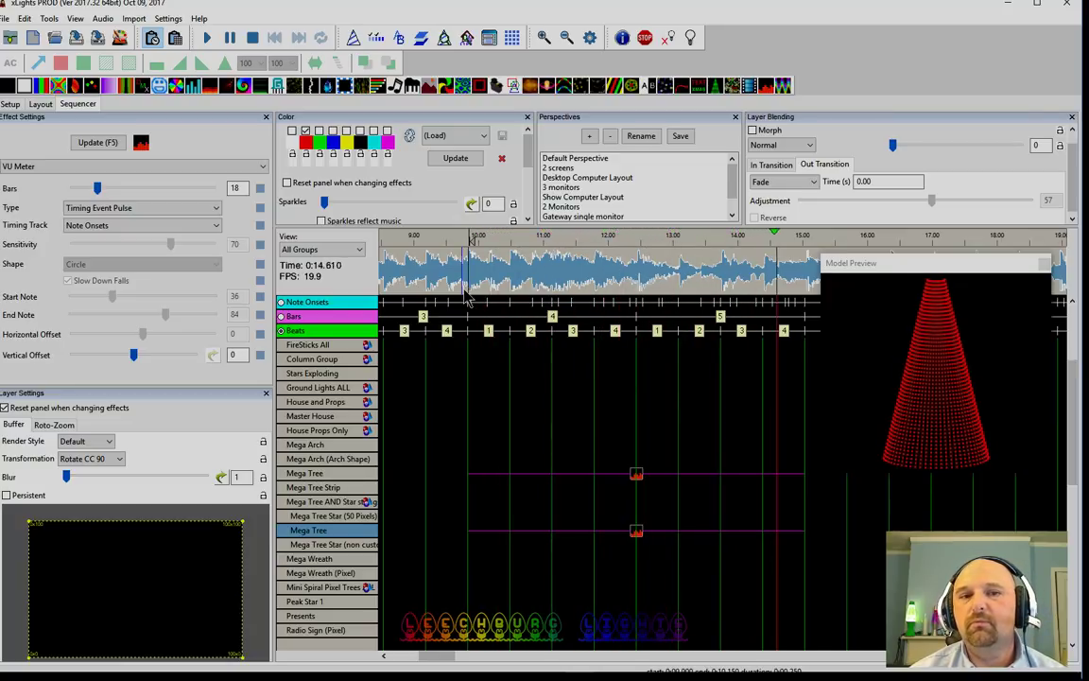
pyautogui.press('space')
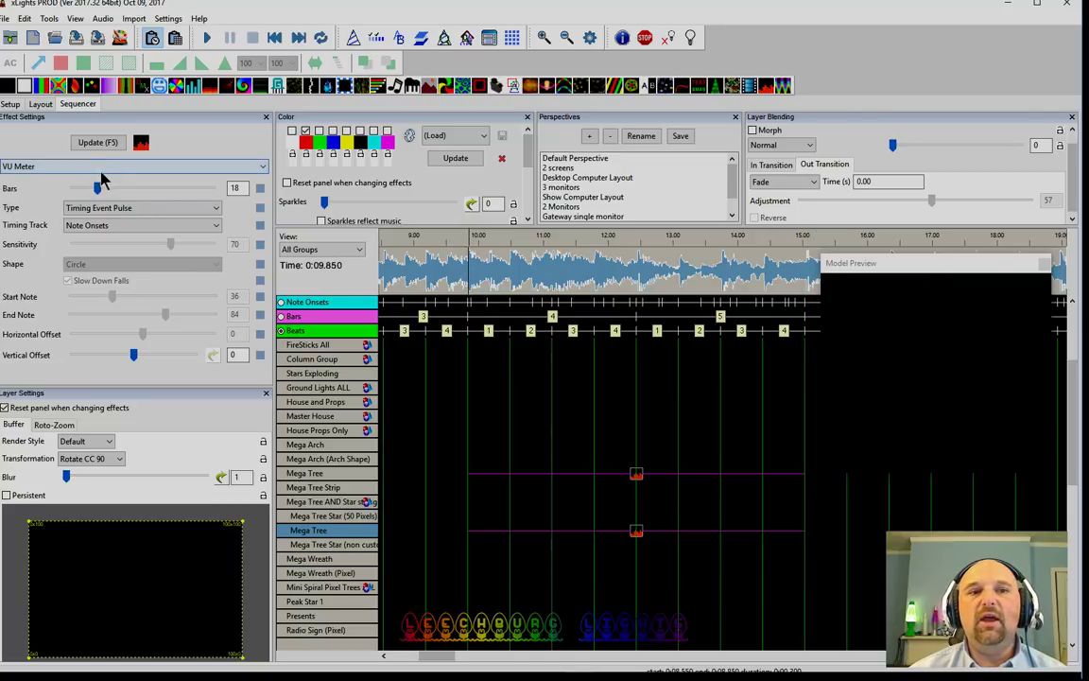
# - Reduce Bars to 2 on the upper Mega Tree effect and play it from about 9.95 s
pyautogui.click(636, 474)
pyautogui.moveTo(97, 188); pyautogui.dragTo(84, 194)
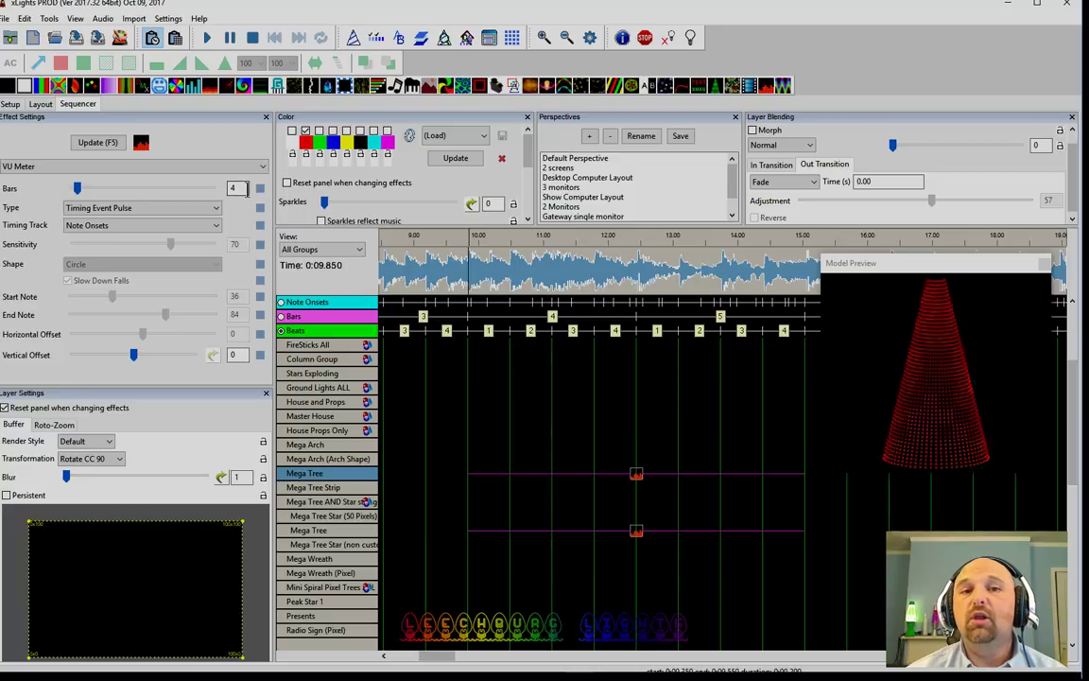
pyautogui.moveTo(76, 188); pyautogui.dragTo(73, 188)
pyautogui.click(476, 266)
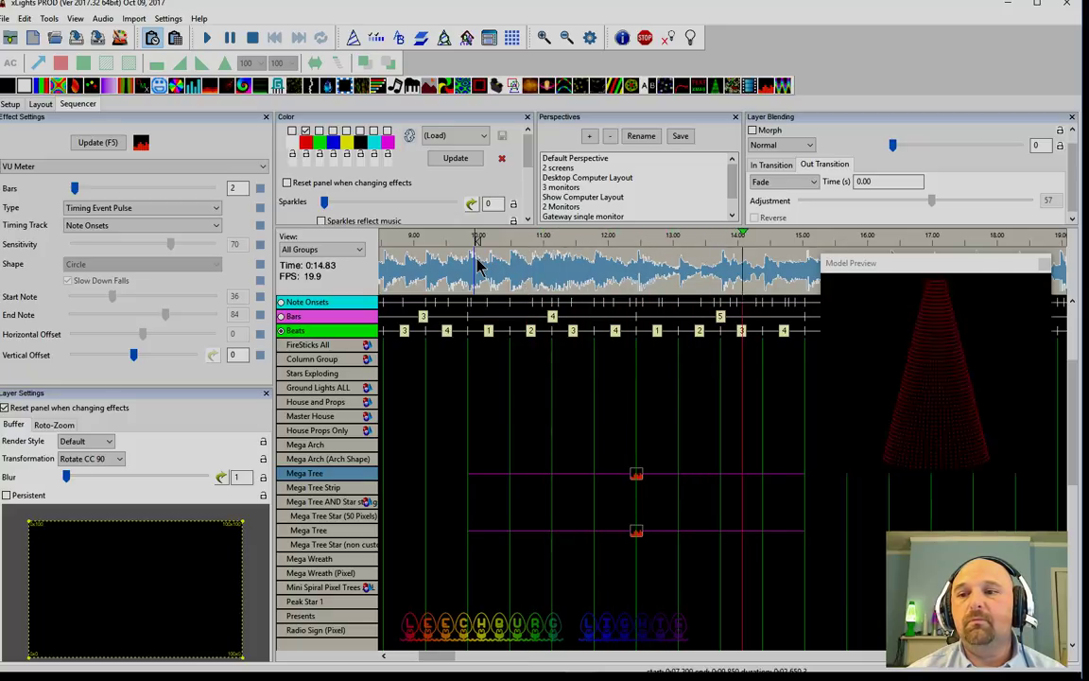
pyautogui.press('space')
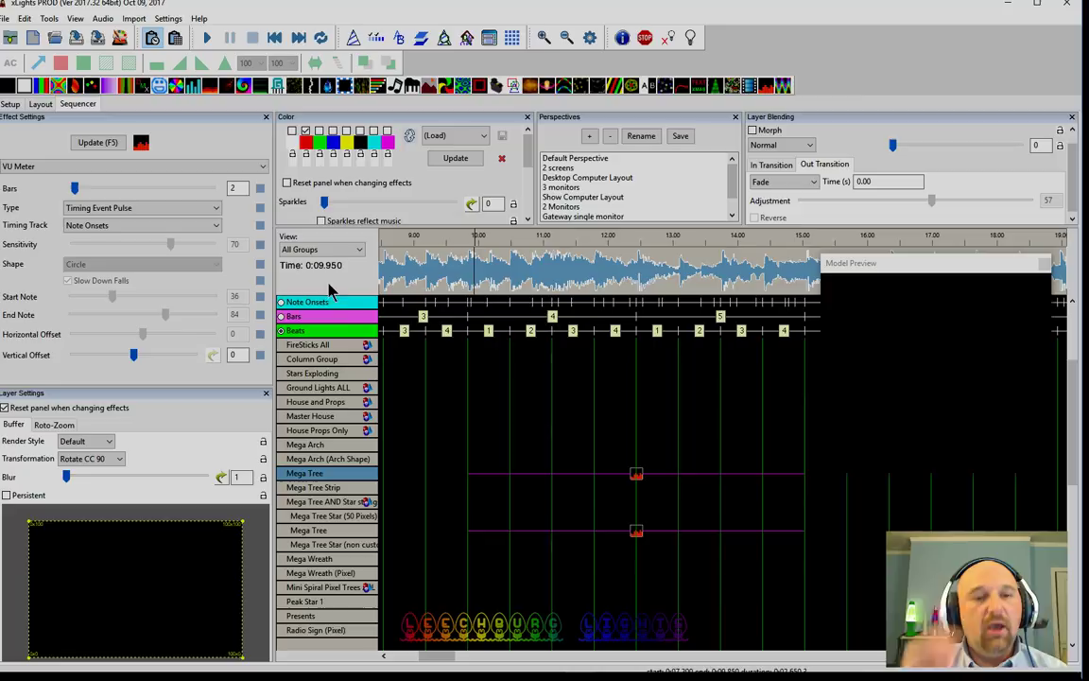
# - Change the upper Mega Tree effect's VU Meter type to Note Level Bar and update the effect
pyautogui.click(94, 210)
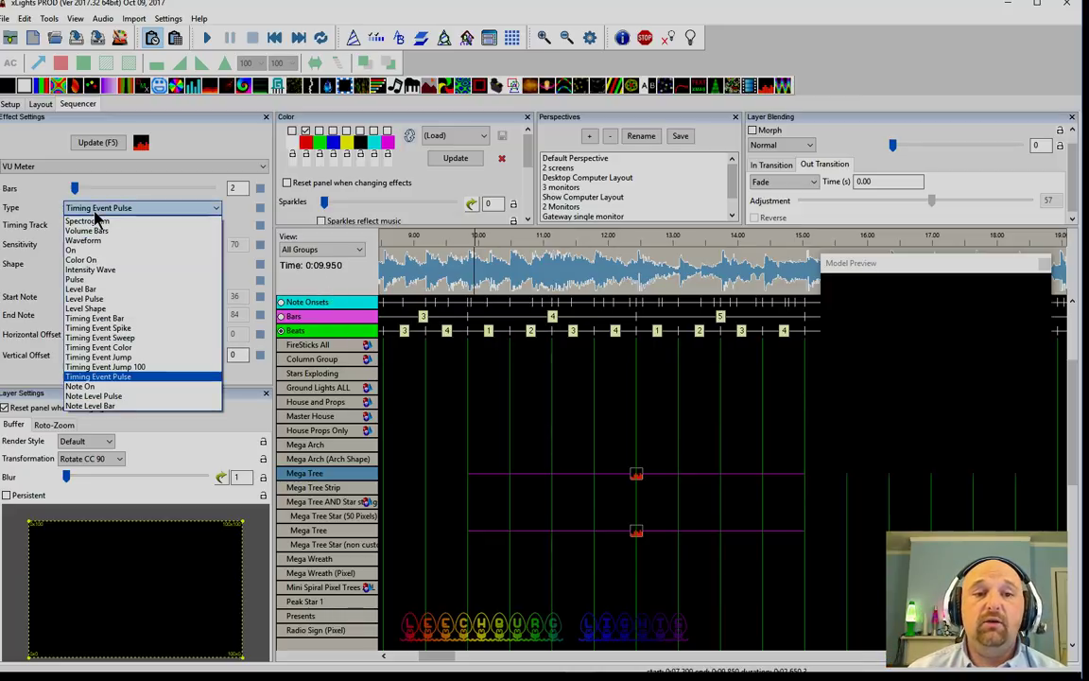
pyautogui.click(95, 406)
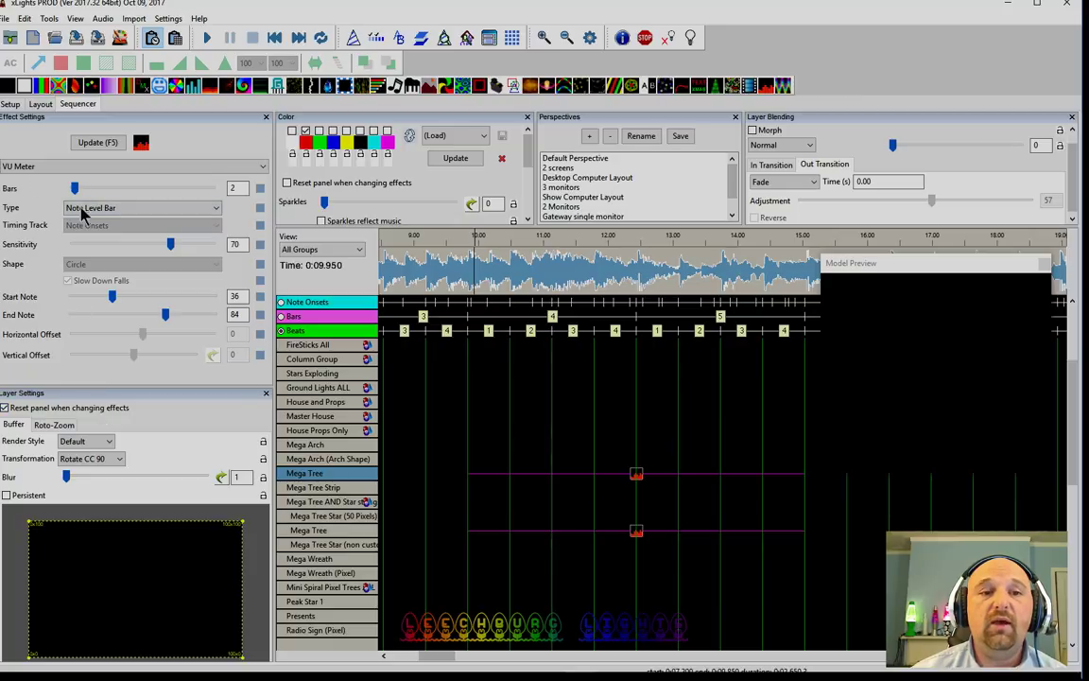
pyautogui.click(97, 142)
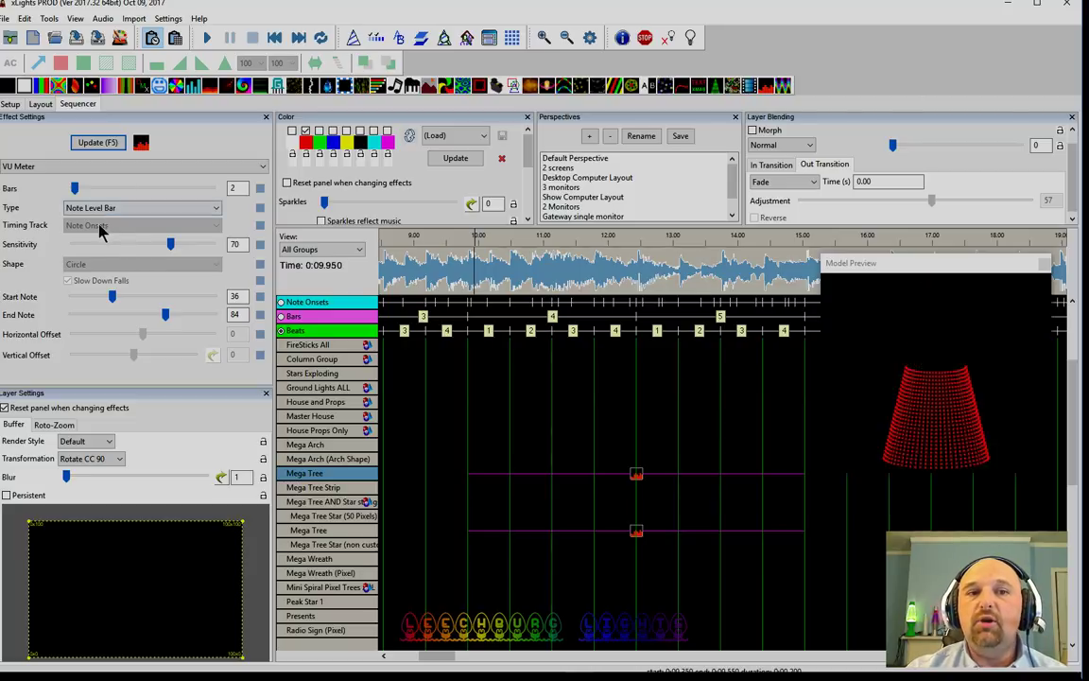
# - Set the Note Level Bar effect's Start Note to 48
pyautogui.moveTo(121, 299)
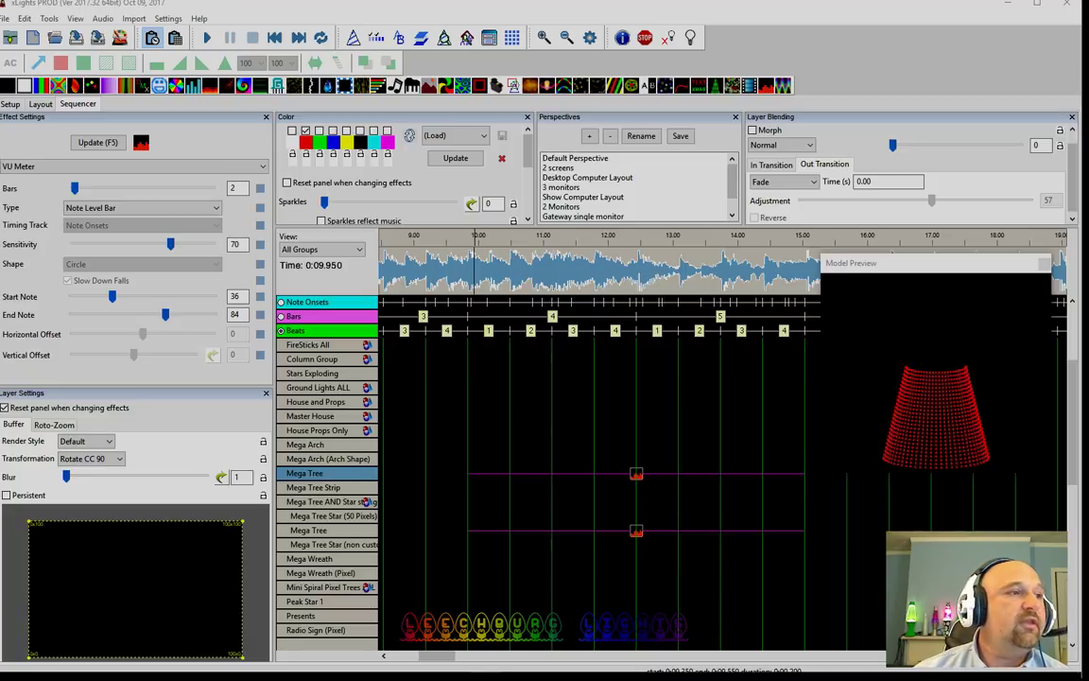
pyautogui.hotkey('alt', 'Tab')
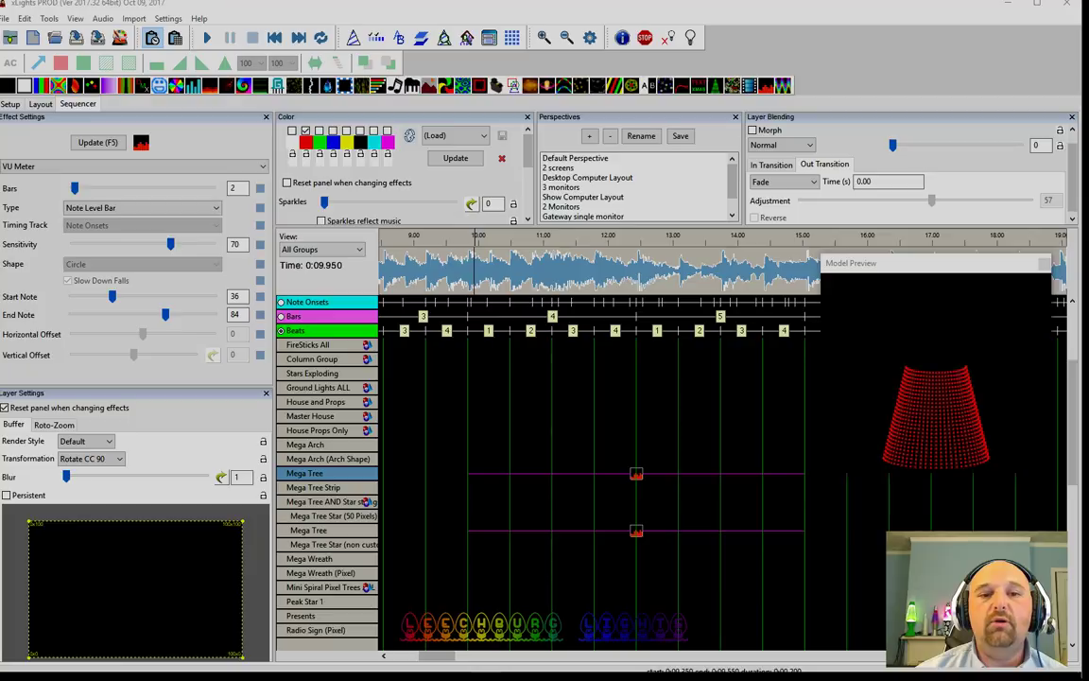
pyautogui.moveTo(114, 299)
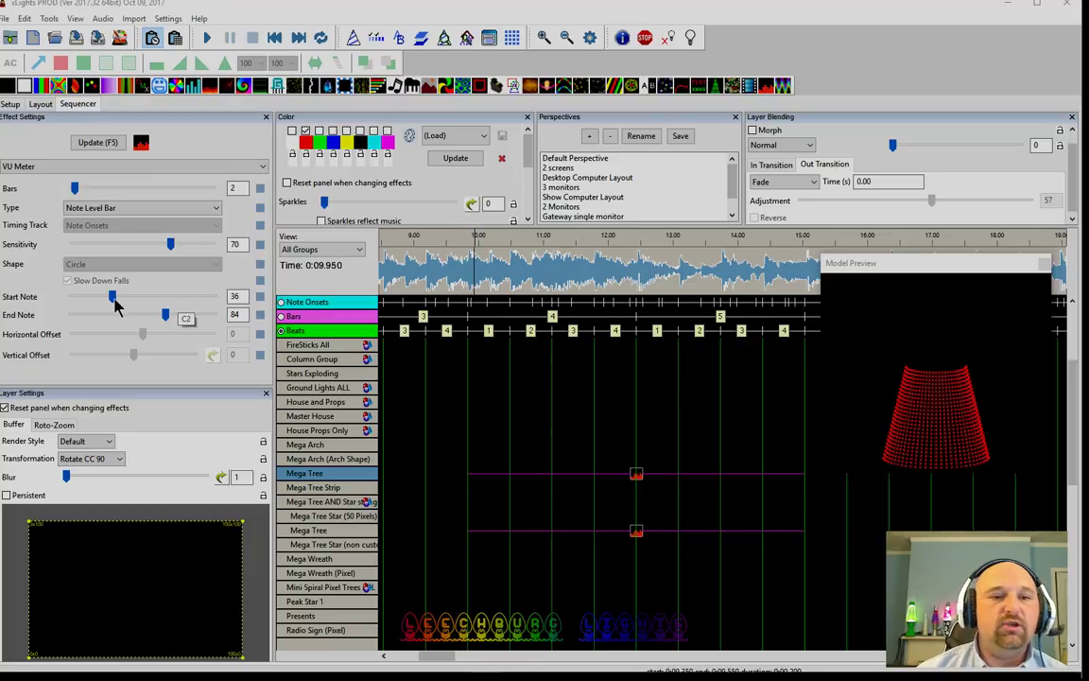
pyautogui.doubleClick(233, 296)
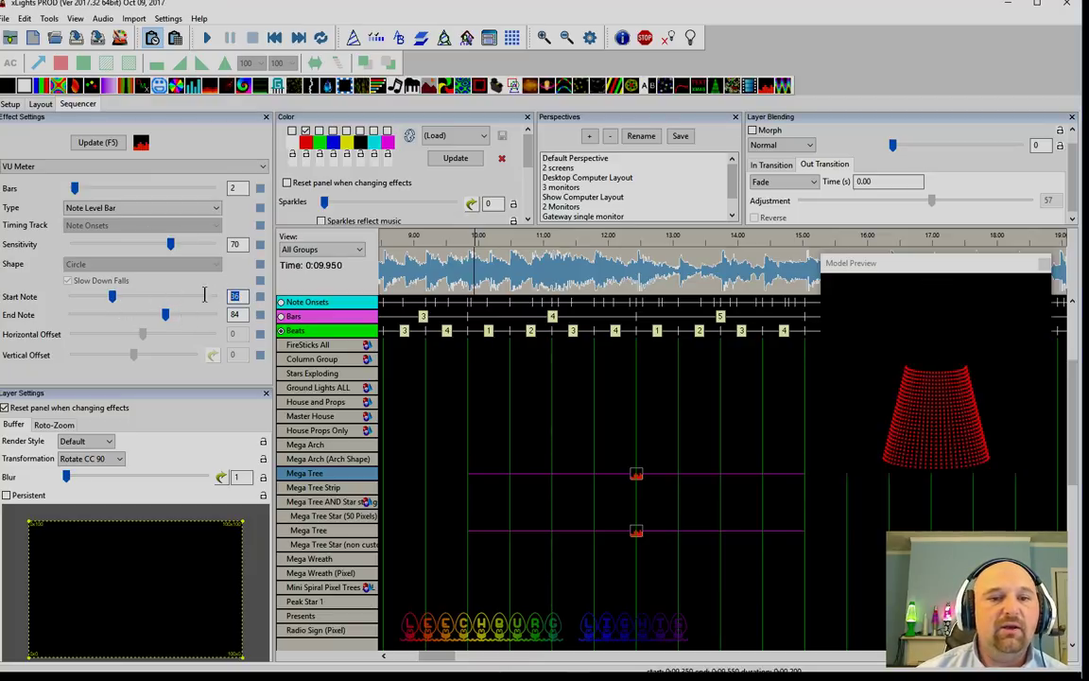
pyautogui.write('48')
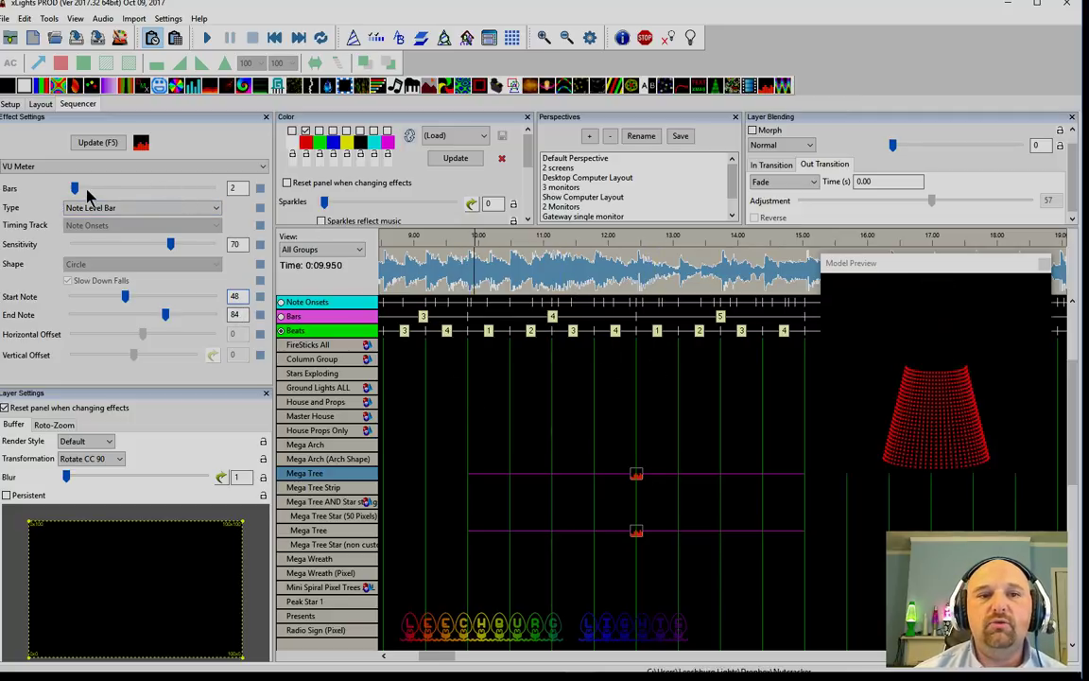
# - Try 18 Bars on the Note Level Bar effect, settle on 8, and play it from about 9.7 s
pyautogui.moveTo(78, 194); pyautogui.dragTo(98, 194)
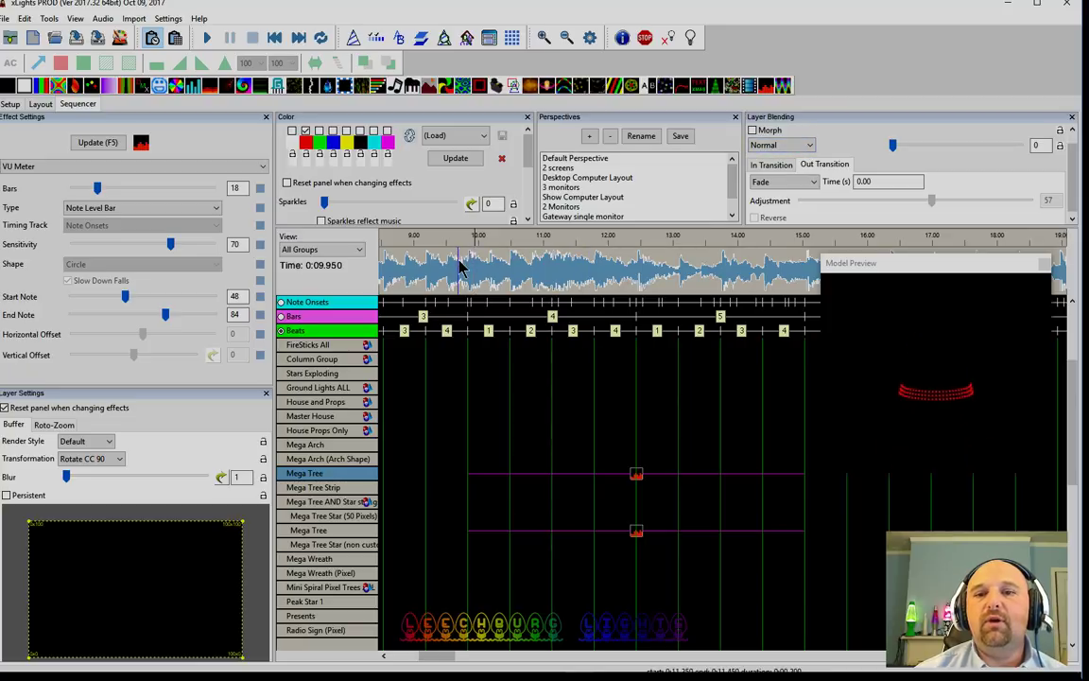
pyautogui.moveTo(98, 189); pyautogui.dragTo(83, 190)
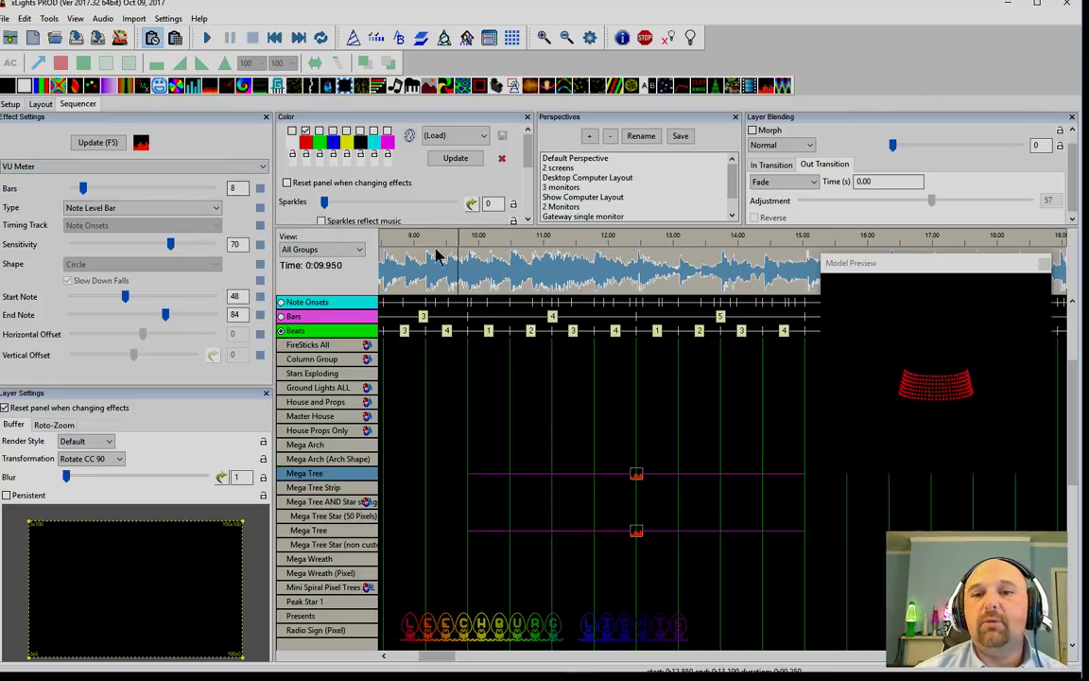
pyautogui.press('space')
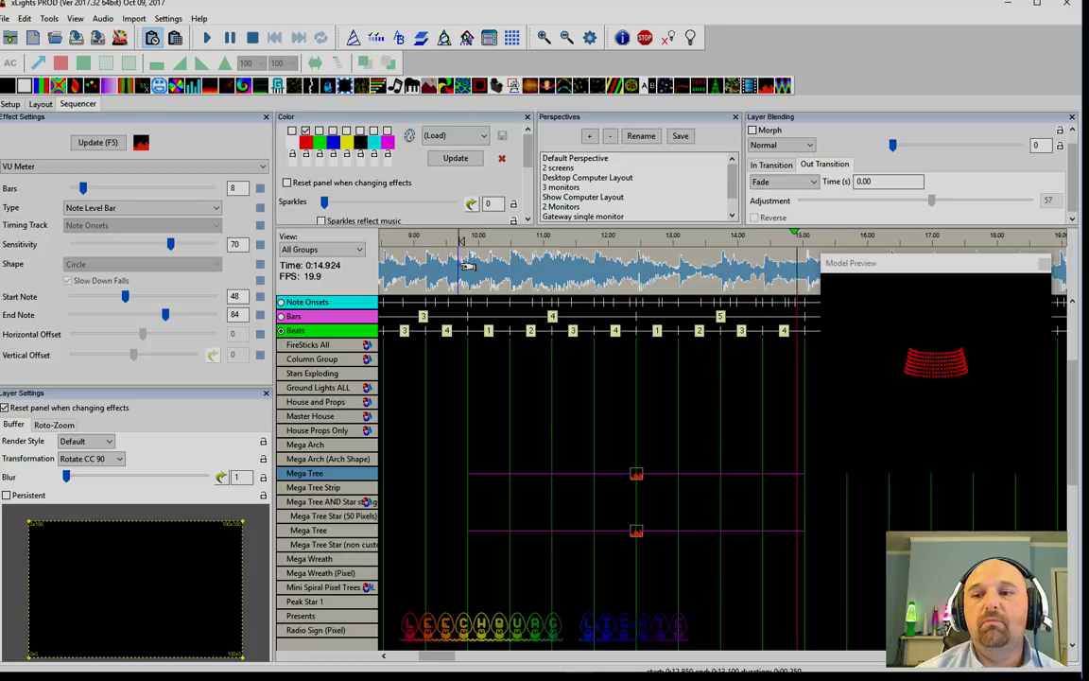
pyautogui.press('space')
# - Set the effect's buffer Transformation to None, update the effect, and play it from about 9.8 s
pyautogui.click(80, 458)
pyautogui.scroll(1, 80, 473)
pyautogui.click(76, 468)
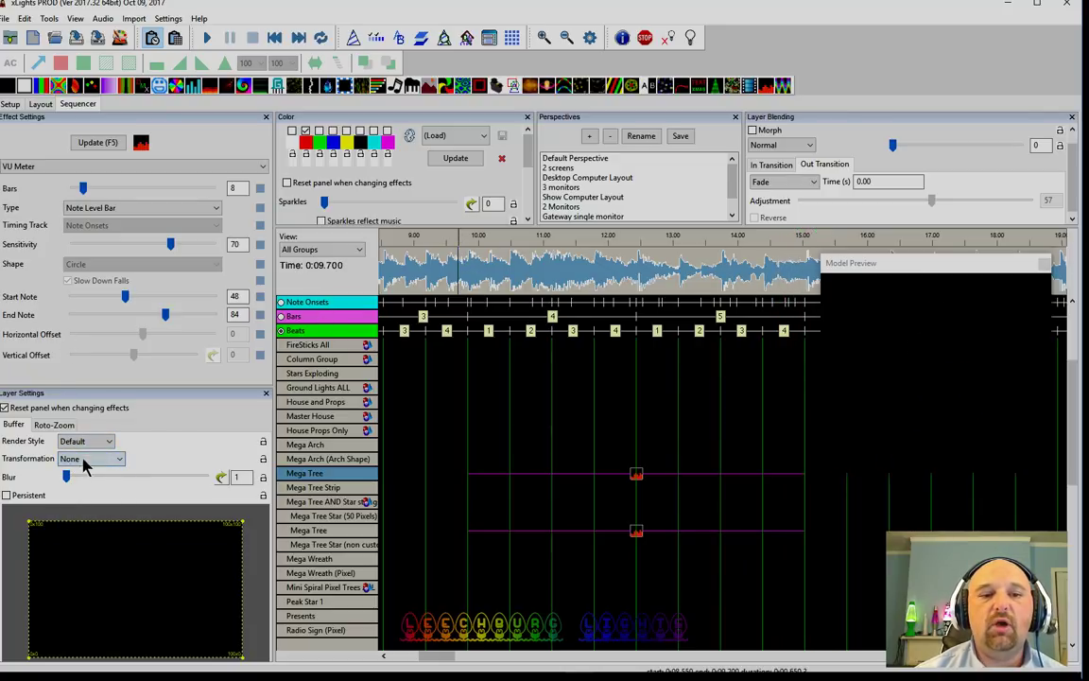
pyautogui.click(90, 141)
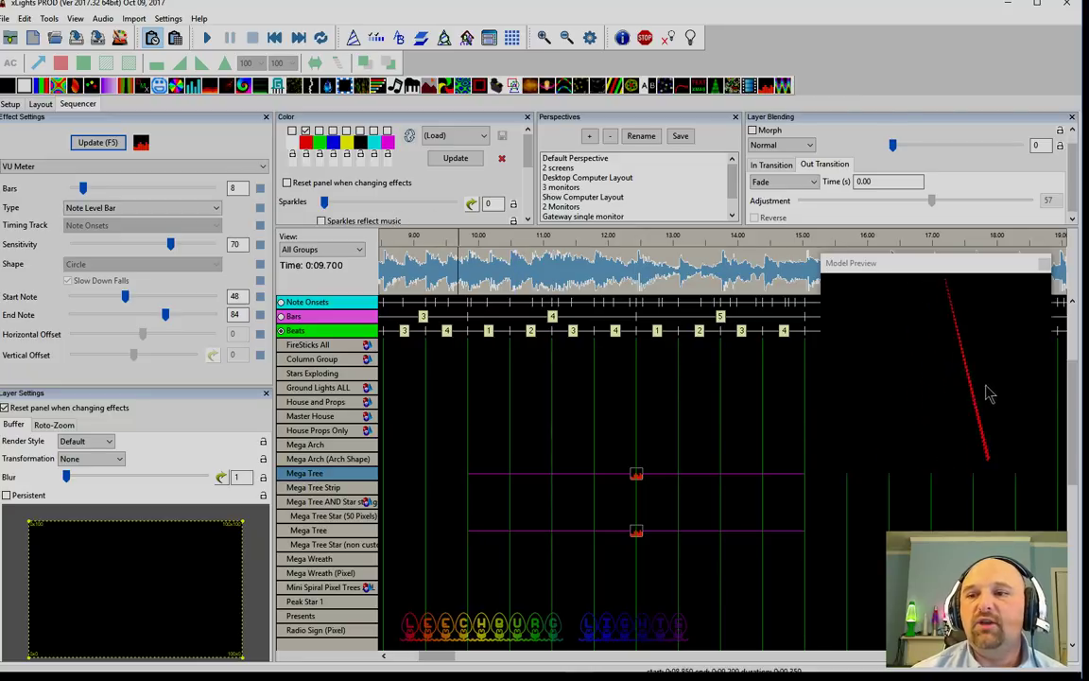
pyautogui.click(468, 271)
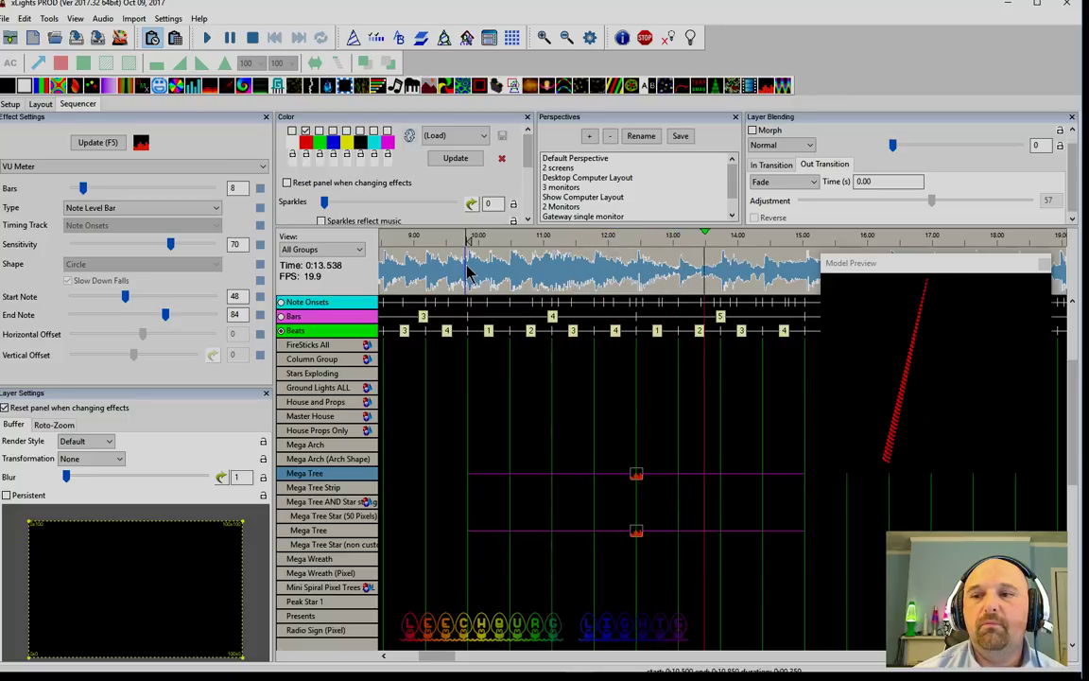
pyautogui.press('space')
# - Try Bars at 4 with the effect updated, and return Bars to 8
pyautogui.doubleClick(236, 187)
pyautogui.click(85, 148)
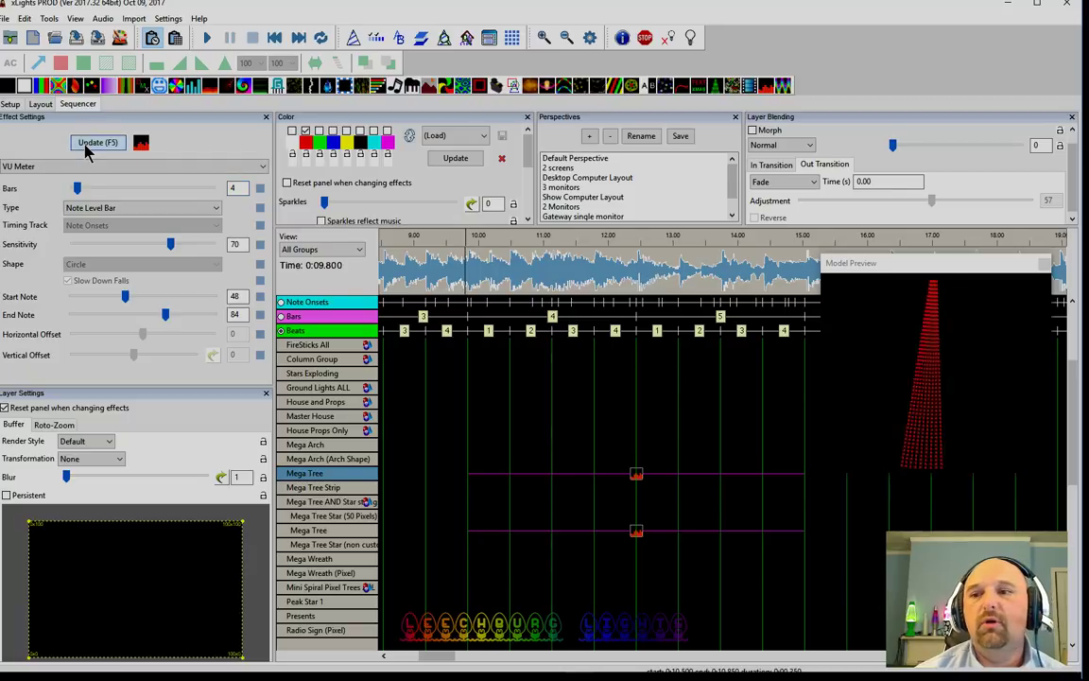
pyautogui.moveTo(241, 186); pyautogui.dragTo(203, 185)
pyautogui.write('8')
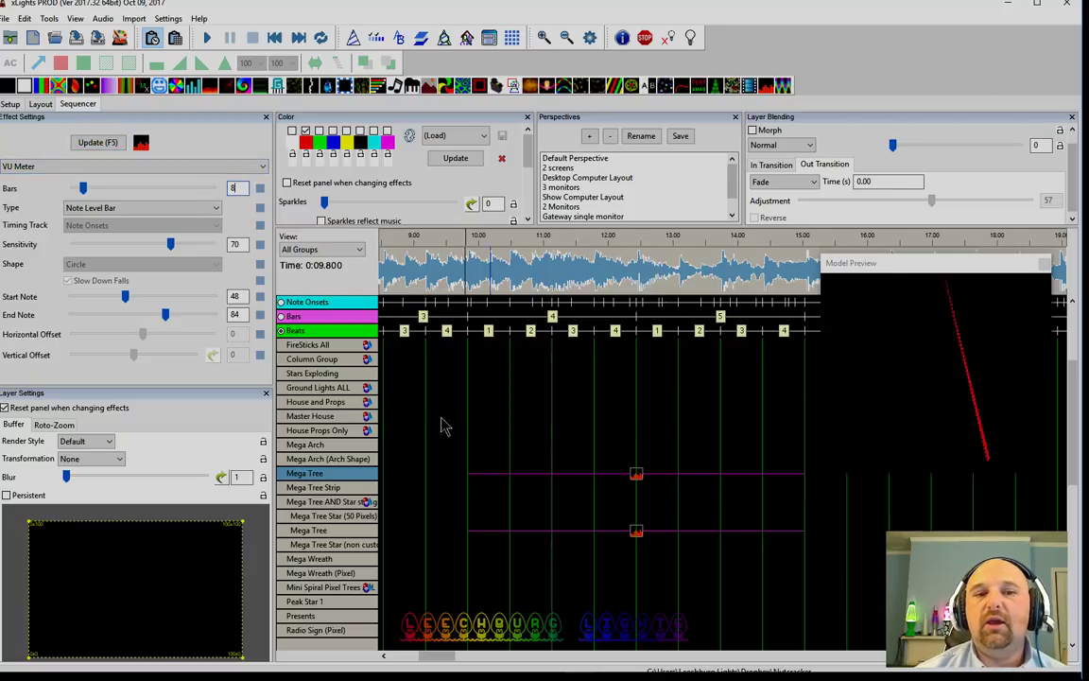
# - Shorten both Mega Tree effects to end at about 11.15 s and play them from about 9.85 s
pyautogui.click(792, 473)
pyautogui.moveTo(792, 473); pyautogui.dragTo(552, 498)
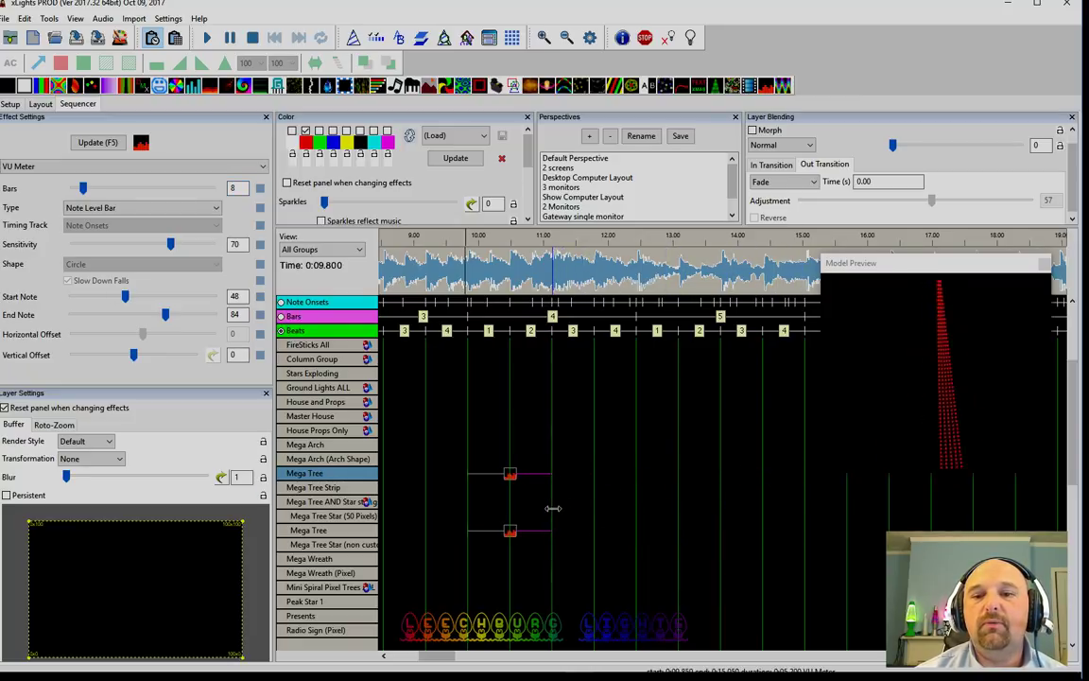
pyautogui.press('space')
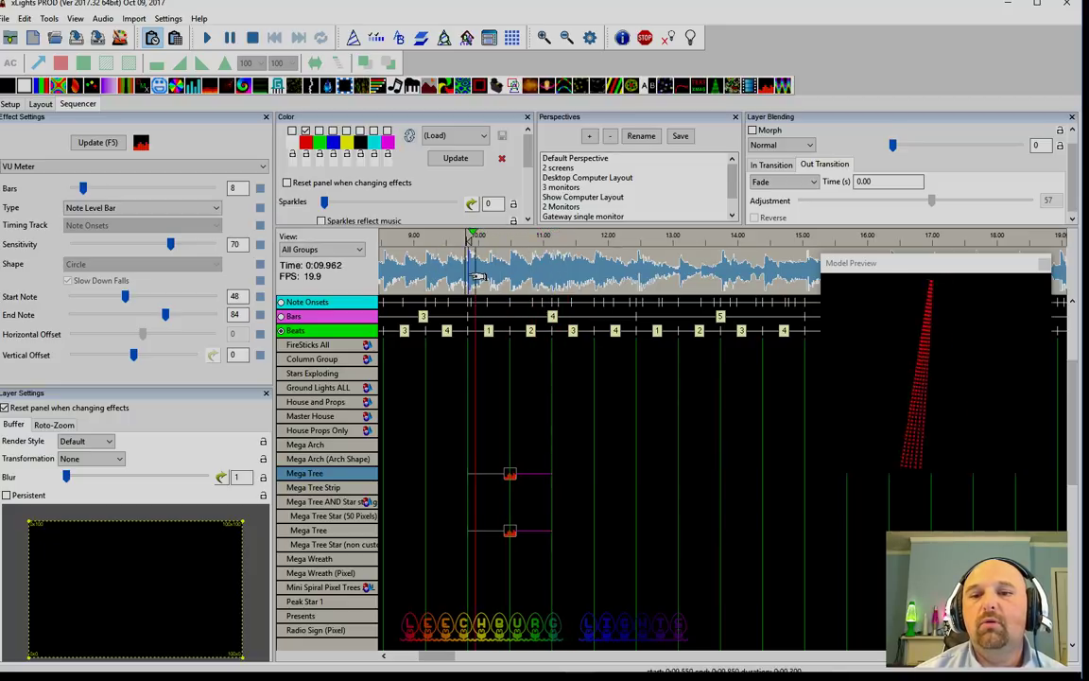
# - Stop playback and insert a new layer below the existing VU Meter effect on the Mega Tree
pyautogui.press('space')
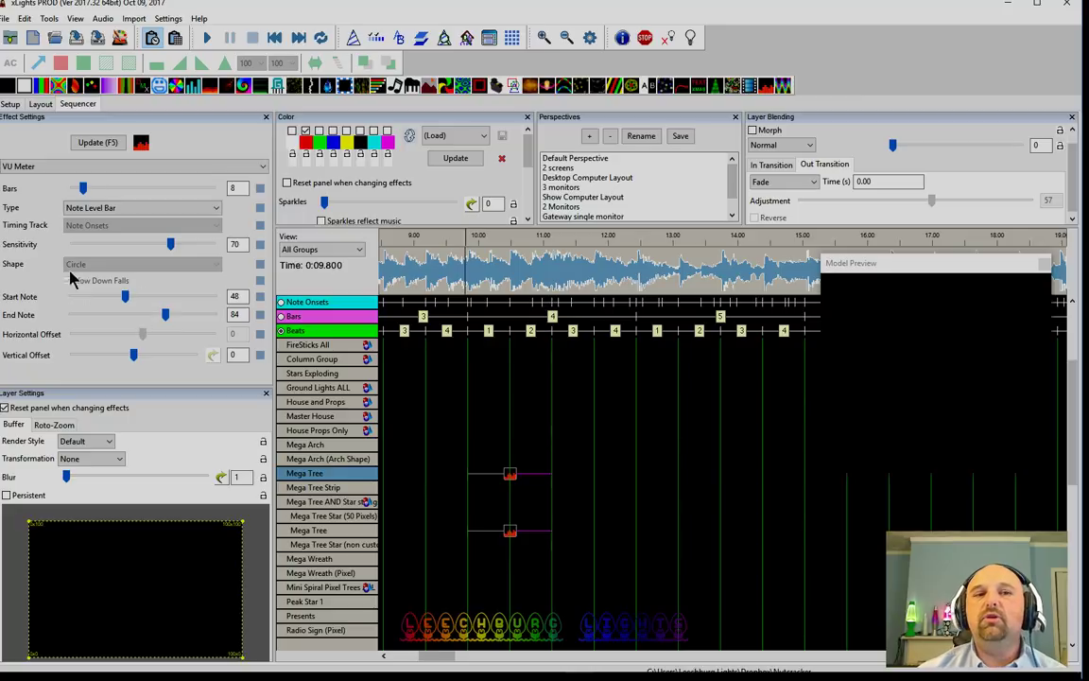
pyautogui.moveTo(508, 250); pyautogui.dragTo(507, 286)
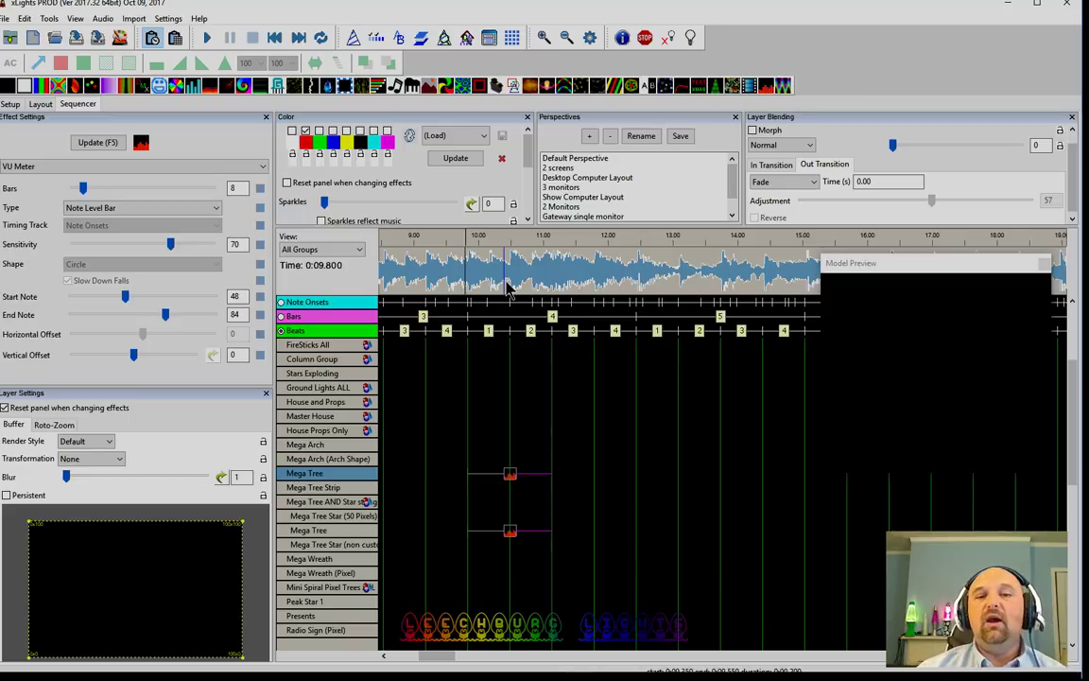
pyautogui.click(523, 480)
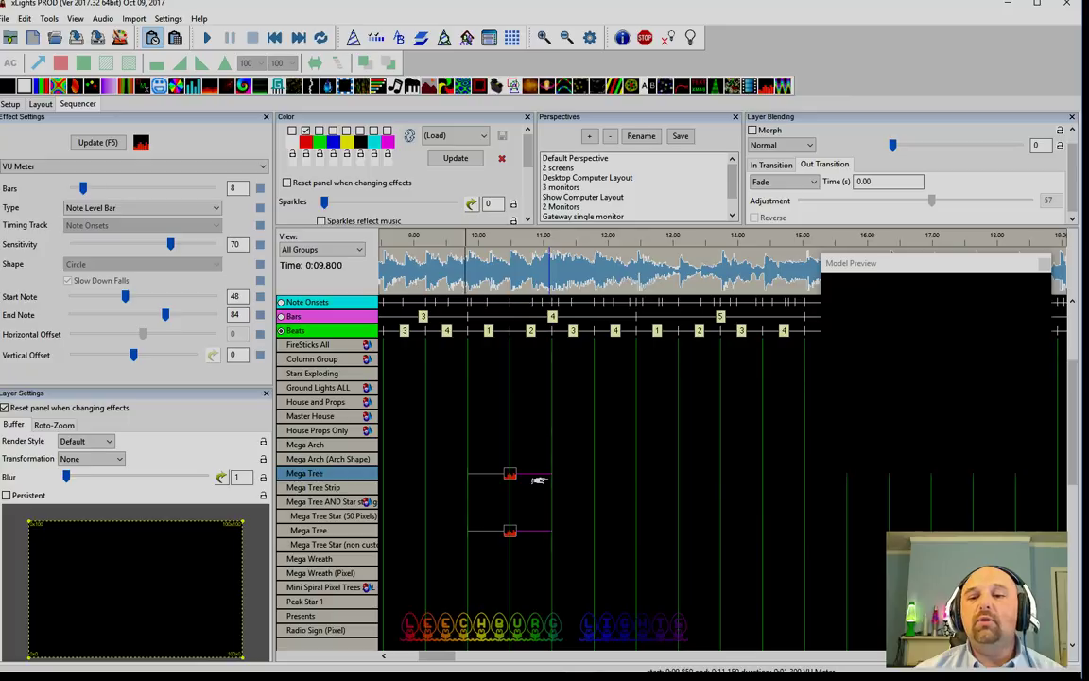
pyautogui.rightClick(352, 473)
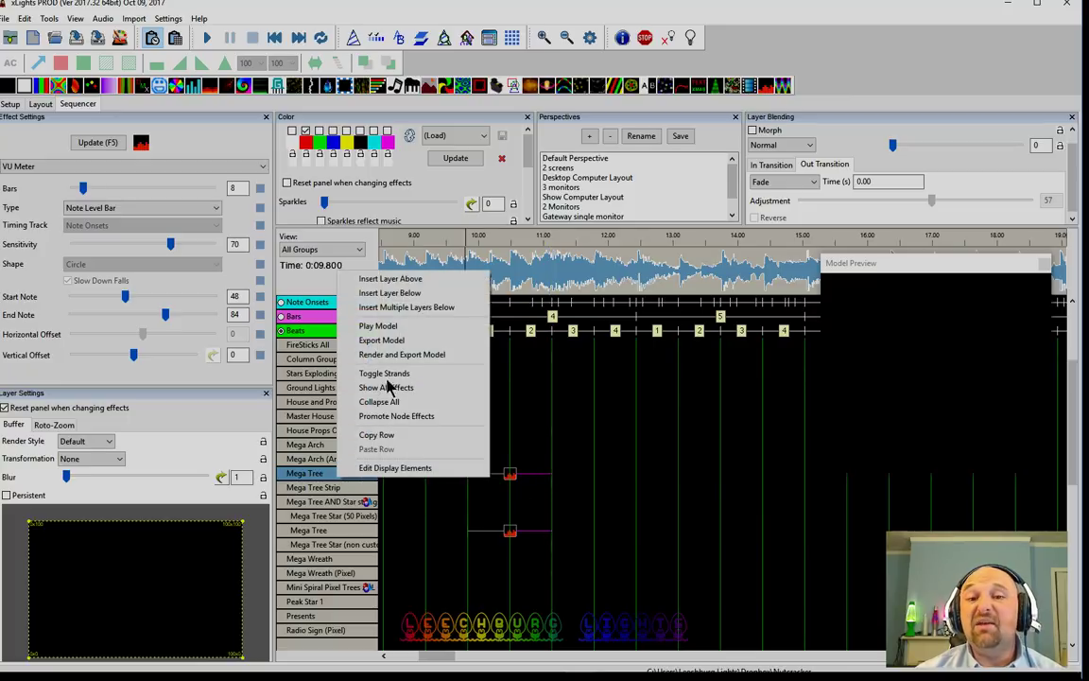
pyautogui.click(382, 279)
pyautogui.click(511, 489)
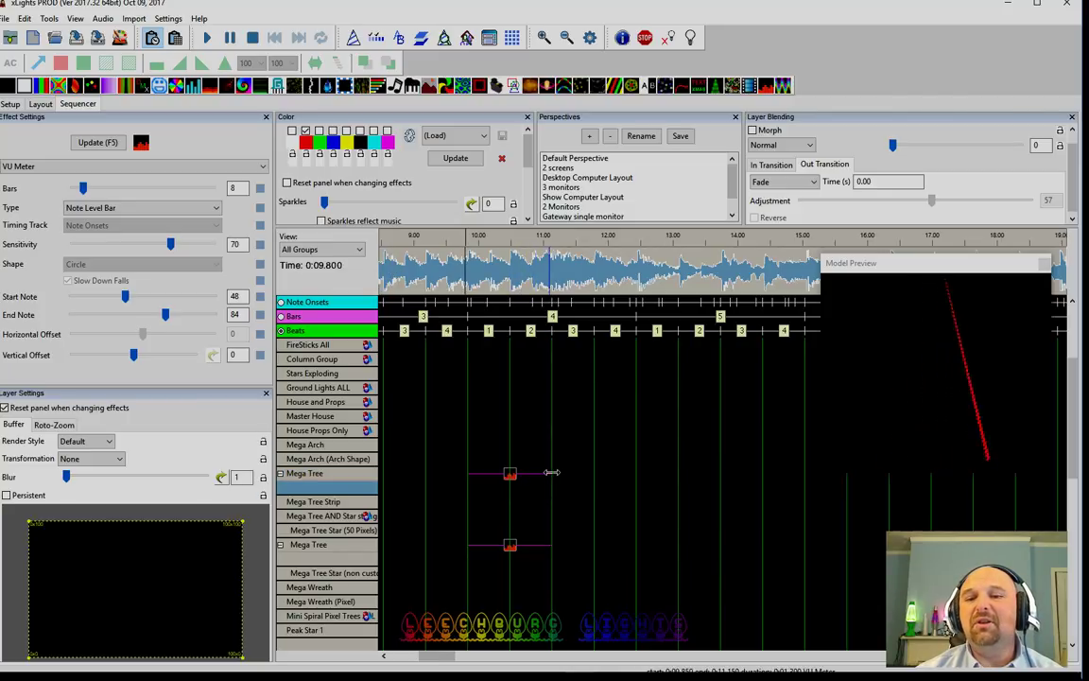
# - Extend the Mega Tree effect to end at about 13.7 s and set its VU Meter type to Spectrogram with green enabled
pyautogui.moveTo(551, 472); pyautogui.dragTo(726, 465)
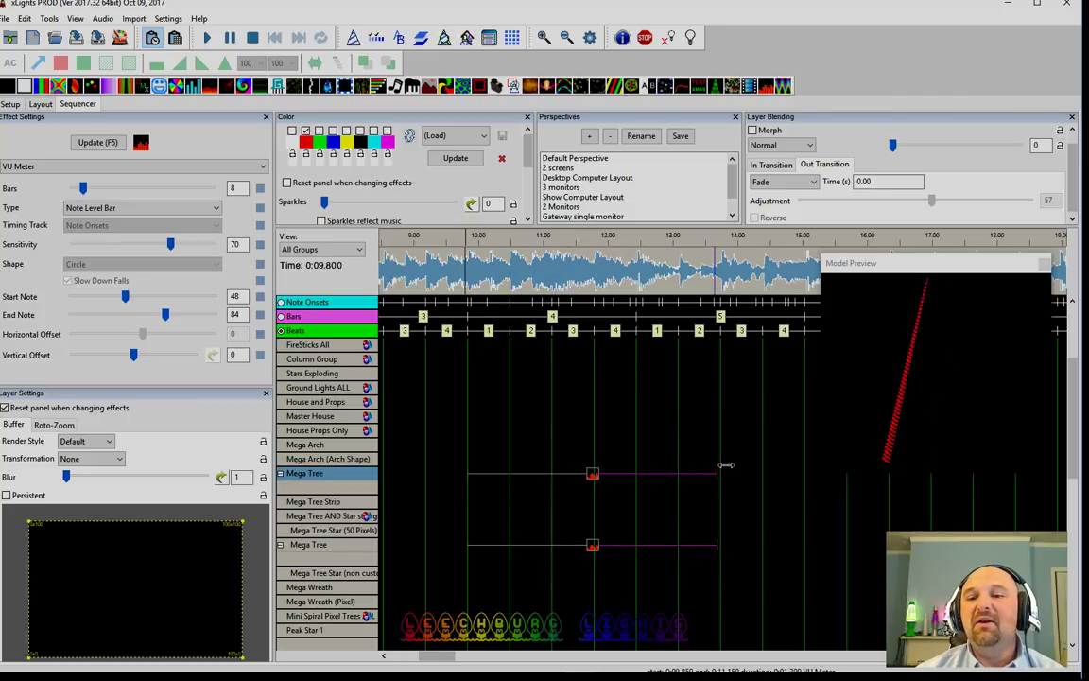
pyautogui.click(94, 208)
pyautogui.scroll(5, 96, 220)
pyautogui.click(98, 220)
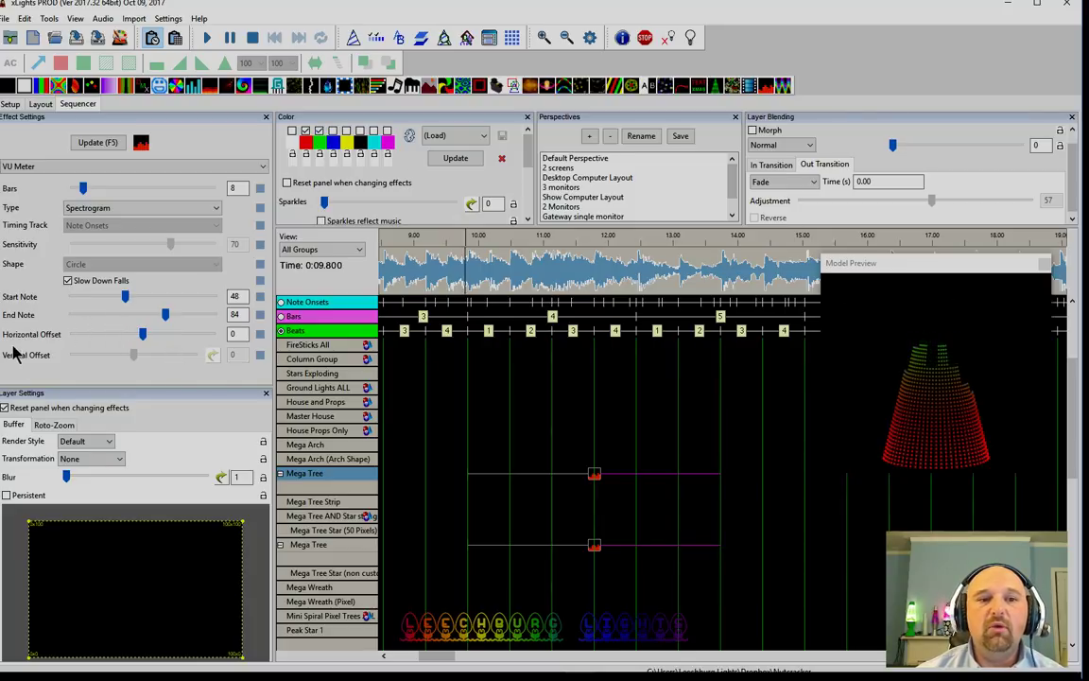
# - Try a Horizontal Offset of -1 on the Spectrogram effect, and return it to 0
pyautogui.moveTo(142, 334)
pyautogui.mouseDown()
pyautogui.moveTo(186, 340)
pyautogui.moveTo(141, 338)
pyautogui.mouseUp()
pyautogui.moveTo(243, 335); pyautogui.dragTo(173, 339)
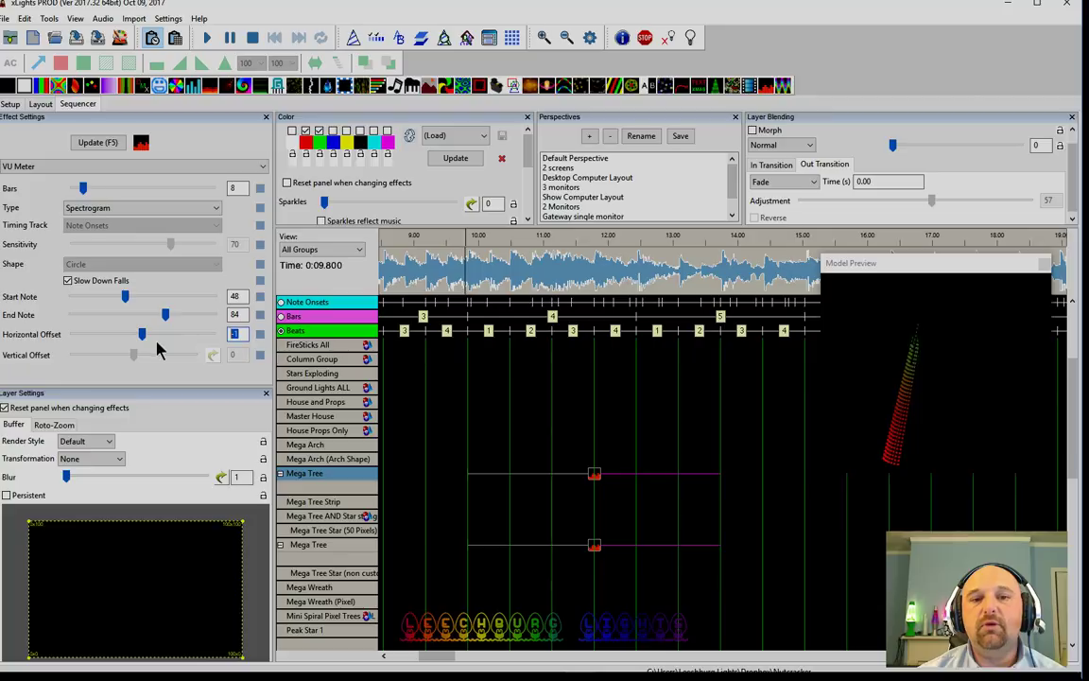
pyautogui.write('0')
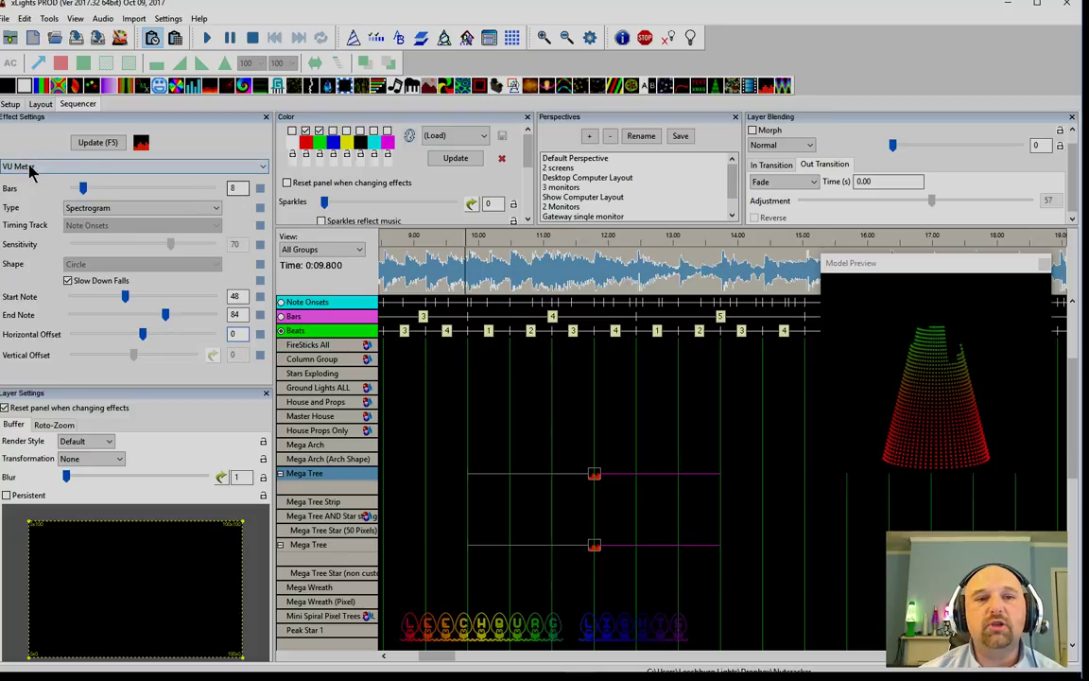
# - Set the Spectrogram effect to 32 Bars and its buffer Transformation to Rotate CC 90
pyautogui.moveTo(82, 187); pyautogui.dragTo(116, 187)
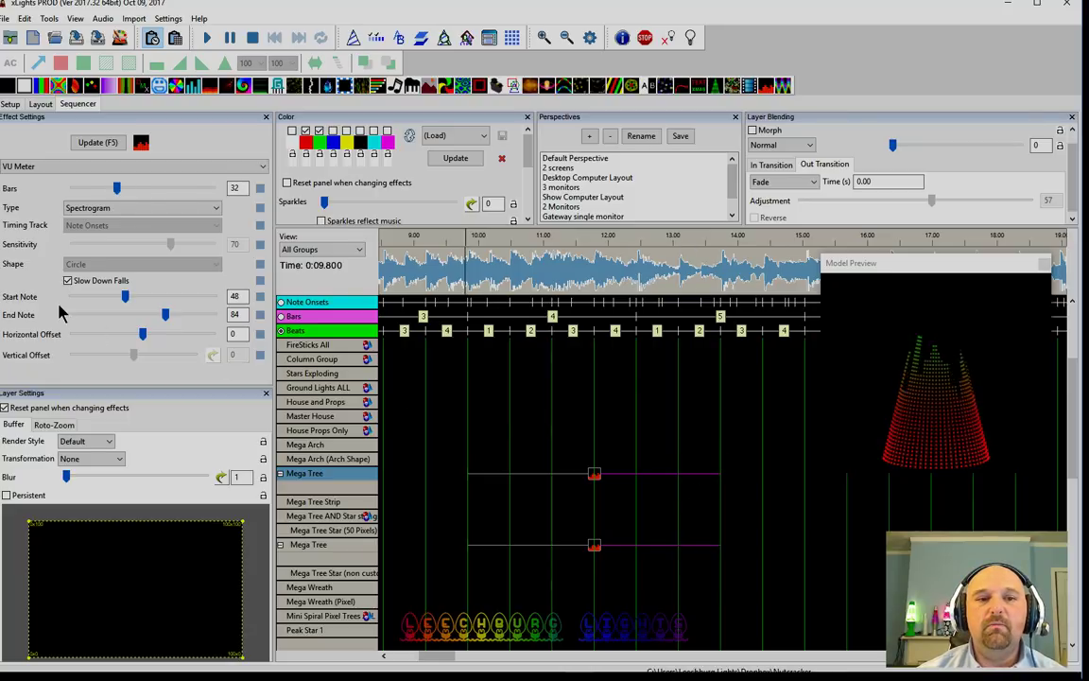
pyautogui.click(73, 458)
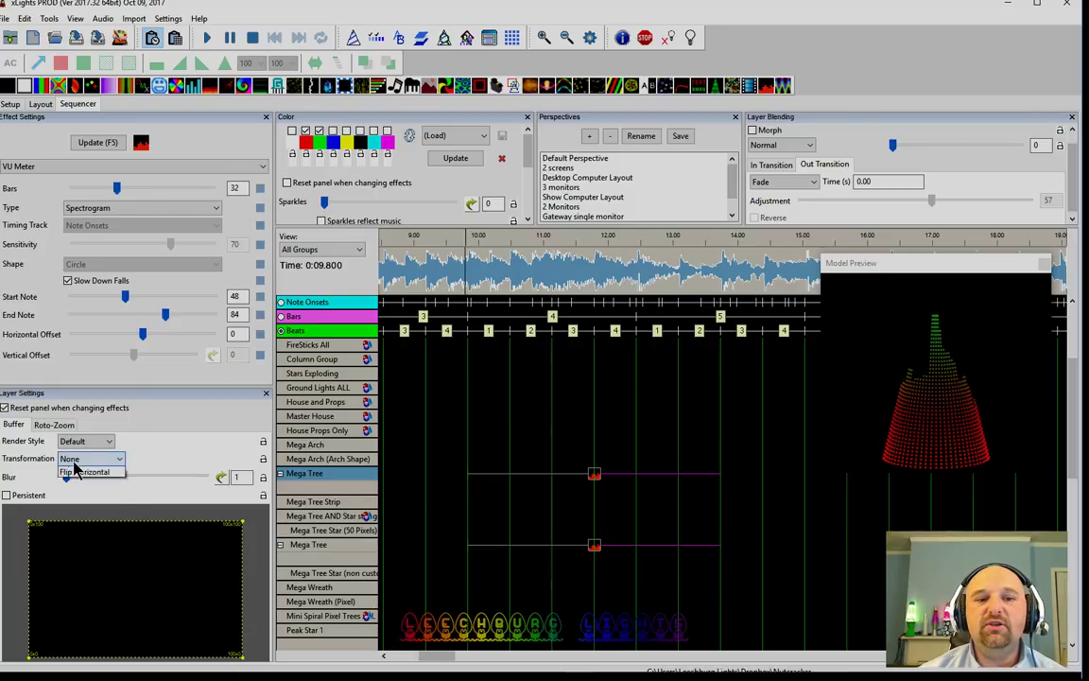
pyautogui.click(77, 477)
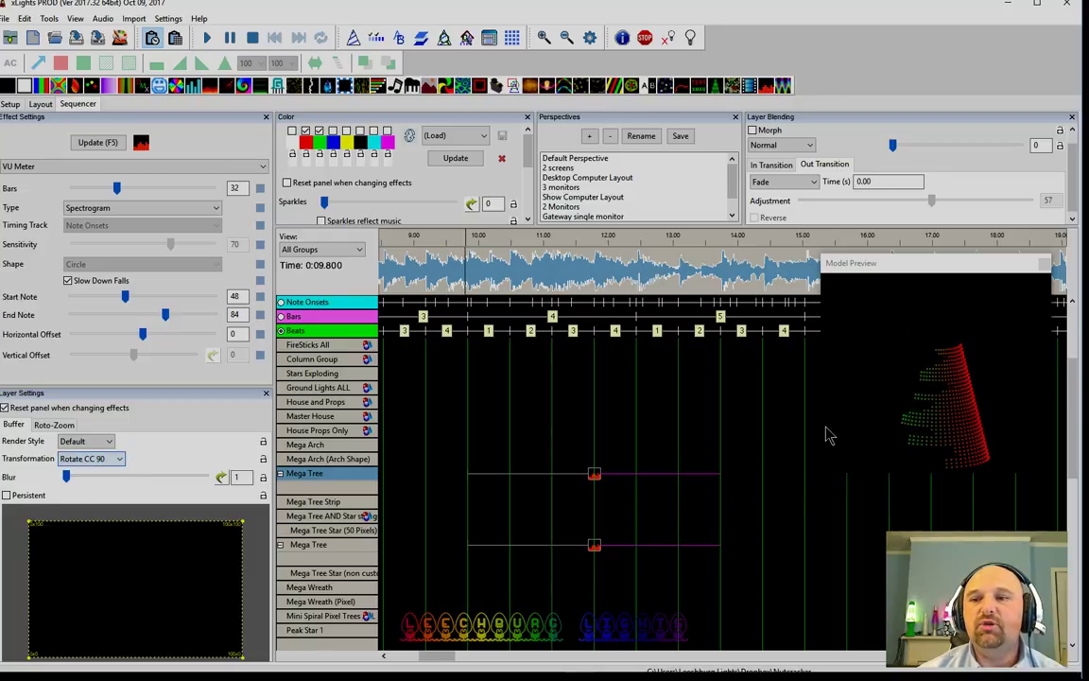
# - Change the VU Meter type to Waveform and set Bars to 49
pyautogui.click(110, 208)
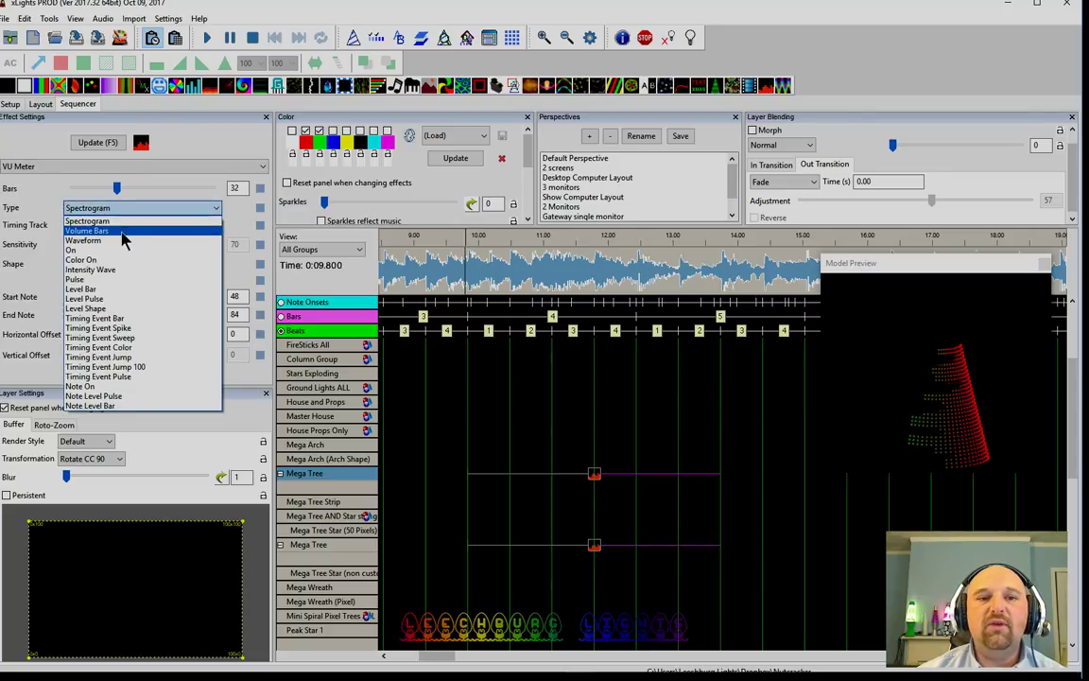
pyautogui.click(126, 242)
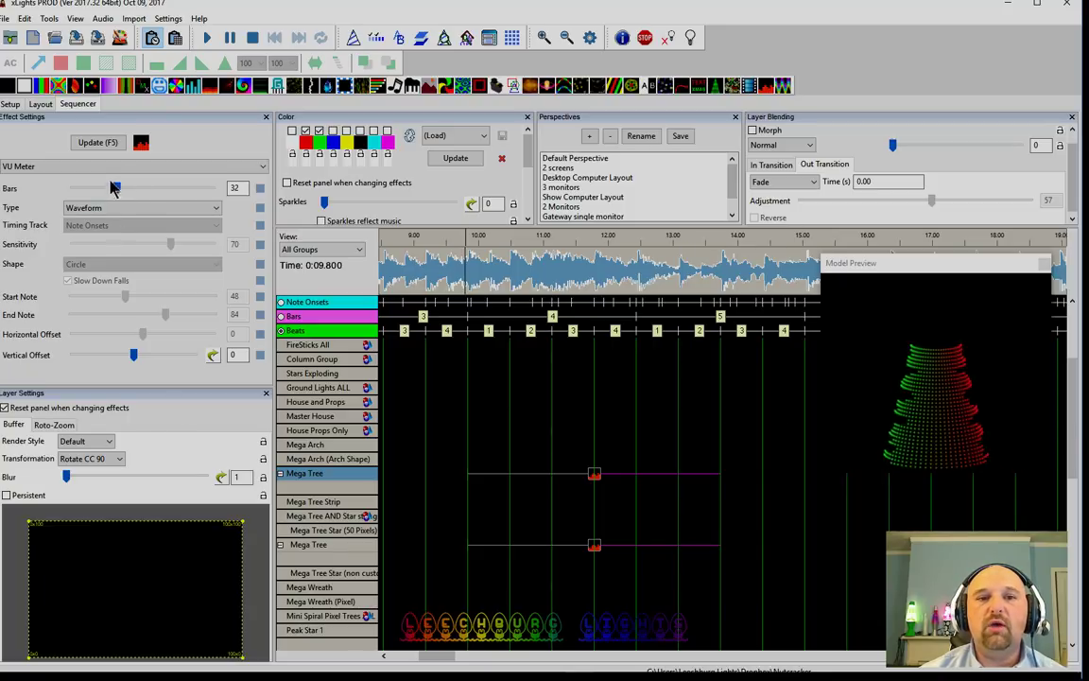
pyautogui.moveTo(116, 189); pyautogui.dragTo(142, 193)
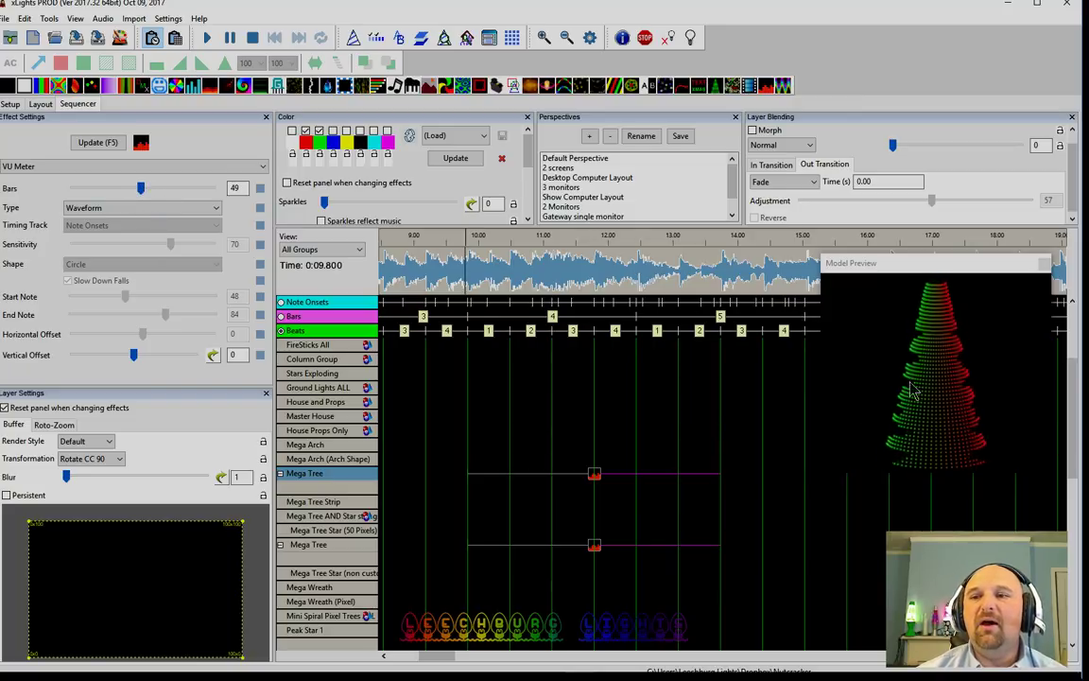